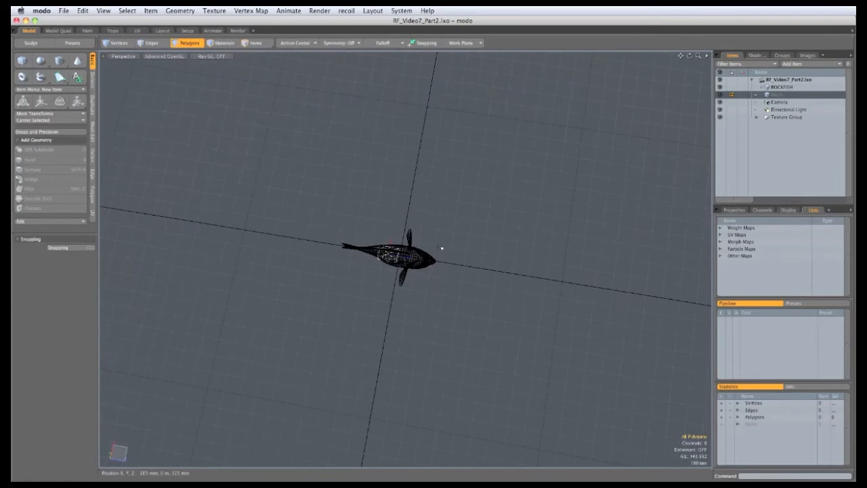
Draw a flat cube primitive about 1.8 m by 2 m on the ground plane near the fish
{"action": "left_click", "coordinate": [23, 61]}
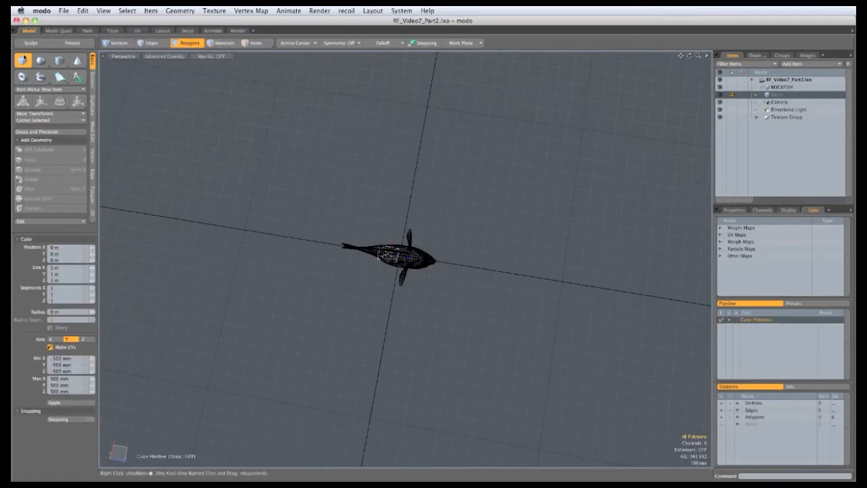
{"action": "mouse_move", "coordinate": [281, 93]}
{"action": "left_mouse_down"}
{"action": "mouse_move", "coordinate": [354, 306]}
{"action": "mouse_move", "coordinate": [547, 423]}
{"action": "mouse_move", "coordinate": [346, 306]}
{"action": "mouse_move", "coordinate": [351, 266]}
{"action": "left_mouse_up"}
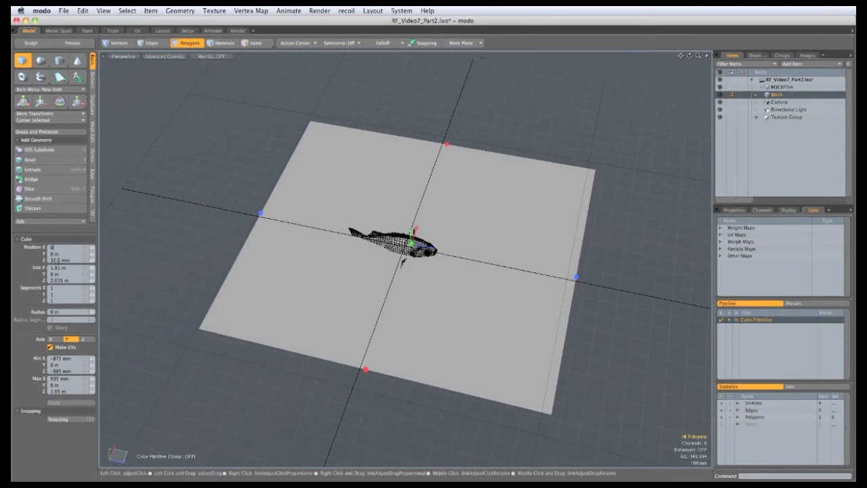
{"action": "key", "text": "Return"}
Set the plane's Position Z to 0 m and its X and Z size to 25 m
{"action": "left_click_drag", "start_coordinate": [70, 260], "coordinate": [41, 263]}
{"action": "type", "text": "0"}
{"action": "key", "text": "Return"}
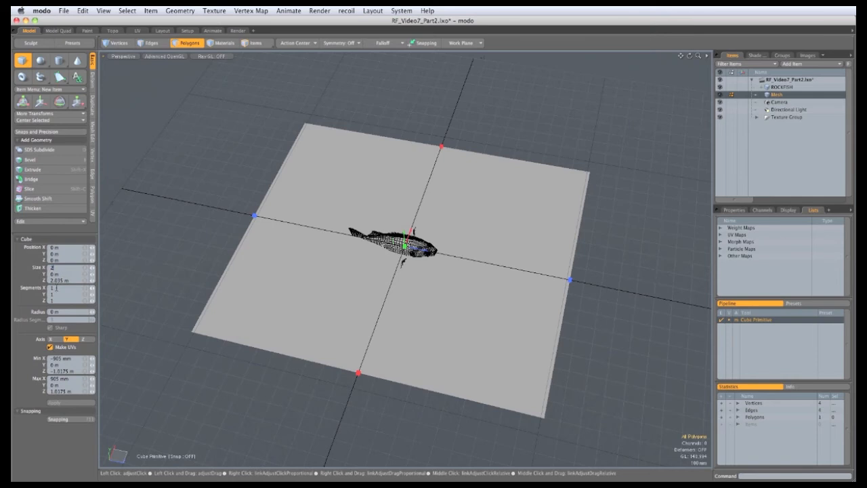
{"action": "key", "text": "Return"}
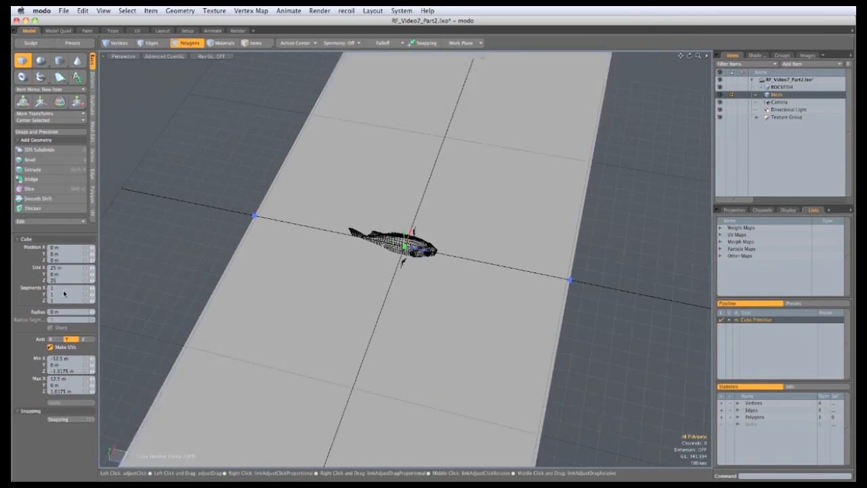
{"action": "key", "text": "Return"}
{"action": "left_click_drag", "start_coordinate": [405, 270], "coordinate": [212, 320], "text": "ctrl+alt"}
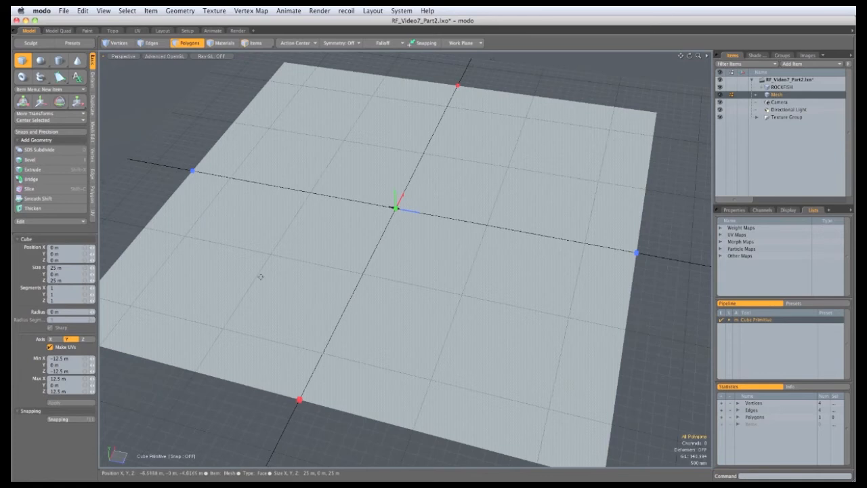
Set the plane's X and Z segments to 20, drop the tool and save the scene
{"action": "left_click", "coordinate": [54, 301]}
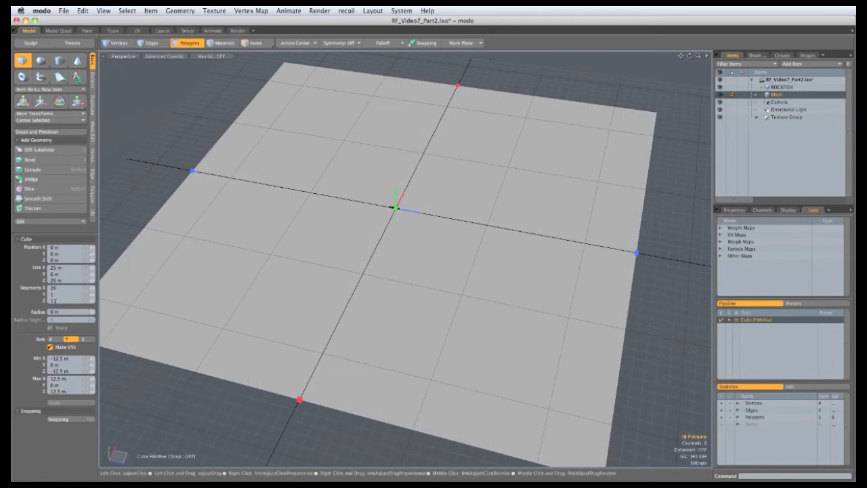
{"action": "type", "text": "20"}
{"action": "key", "text": "Return"}
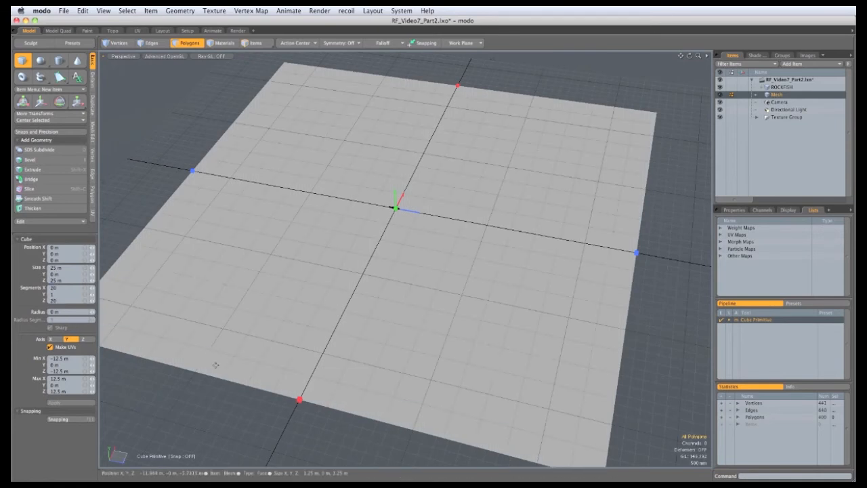
{"action": "key", "text": "space"}
{"action": "key", "text": "super+s"}
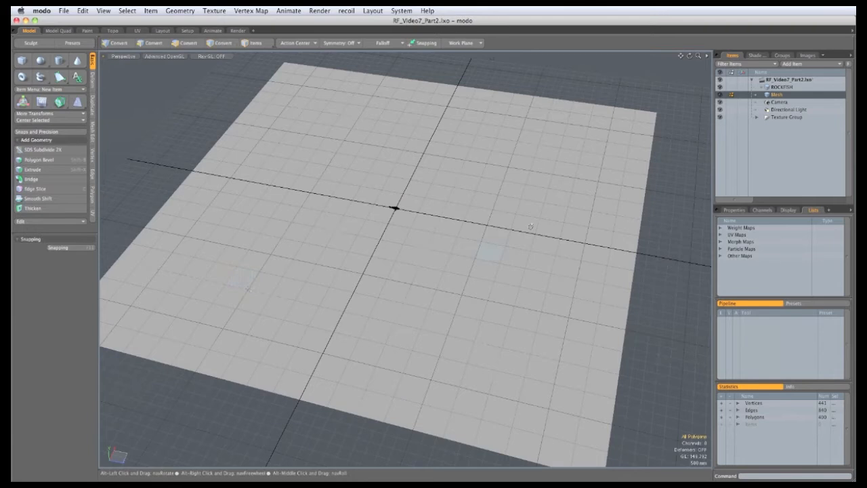
Open the Sculpt palette and choose the Push brush
{"action": "left_click_drag", "start_coordinate": [411, 278], "coordinate": [466, 164], "text": "alt"}
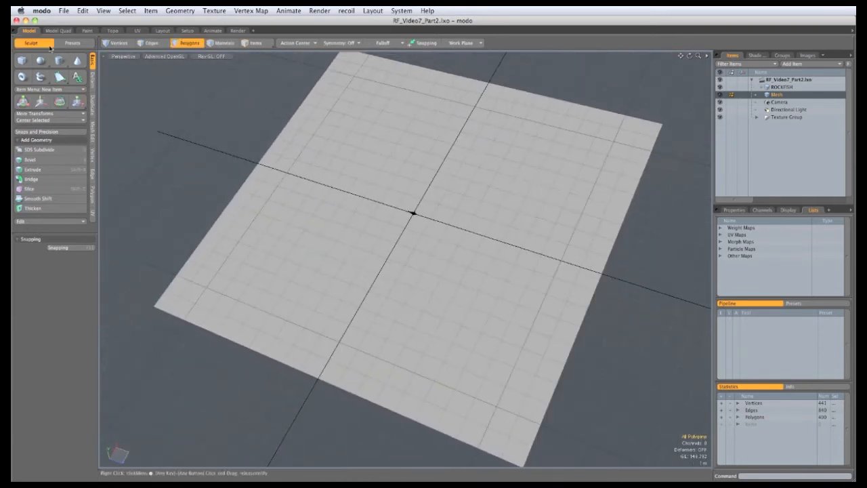
{"action": "left_click", "coordinate": [48, 46]}
{"action": "left_click_drag", "start_coordinate": [558, 193], "coordinate": [72, 86]}
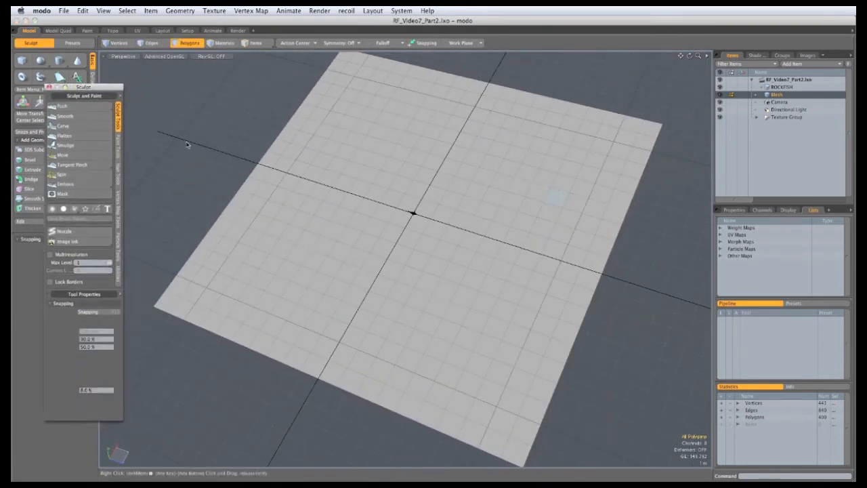
{"action": "left_click", "coordinate": [63, 107]}
Sculpt rolling hills into the plane with the Push brush across its surface
{"action": "left_click_drag", "start_coordinate": [323, 258], "coordinate": [361, 262], "text": "alt+shift"}
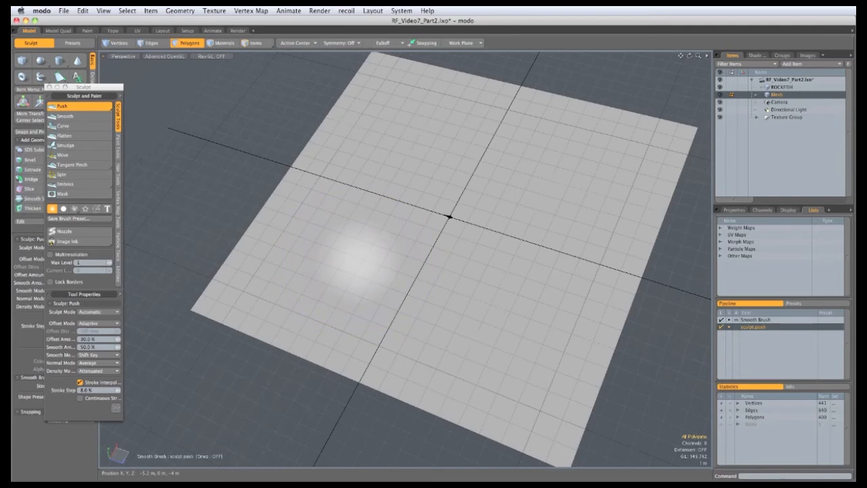
{"action": "right_click", "coordinate": [388, 340]}
{"action": "right_click", "coordinate": [390, 341]}
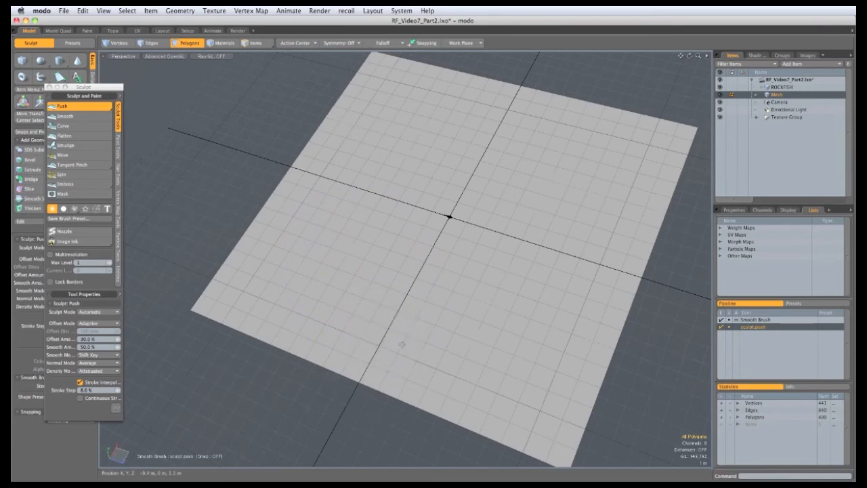
{"action": "mouse_move", "coordinate": [402, 344]}
{"action": "left_mouse_down"}
{"action": "mouse_move", "coordinate": [320, 306]}
{"action": "mouse_move", "coordinate": [319, 197]}
{"action": "mouse_move", "coordinate": [400, 139]}
{"action": "mouse_move", "coordinate": [516, 132]}
{"action": "mouse_move", "coordinate": [483, 80]}
{"action": "mouse_move", "coordinate": [486, 99]}
{"action": "left_mouse_up"}
{"action": "left_click_drag", "start_coordinate": [525, 182], "coordinate": [612, 157]}
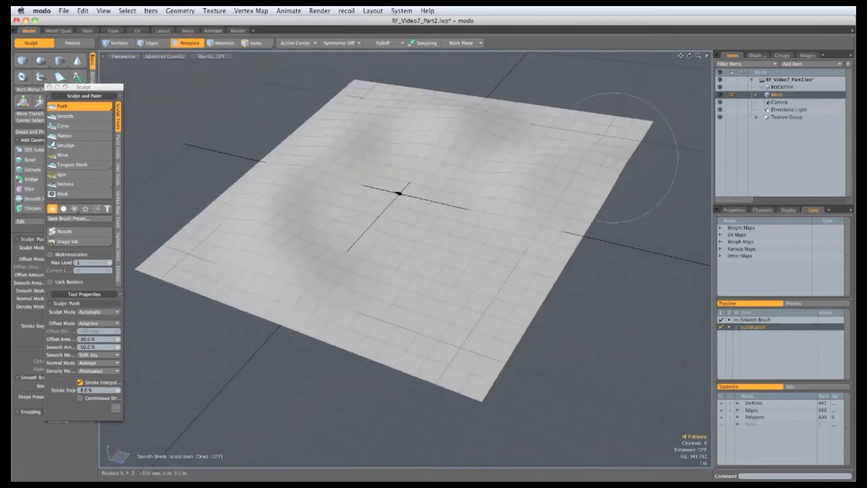
{"action": "left_click_drag", "start_coordinate": [357, 84], "coordinate": [359, 88]}
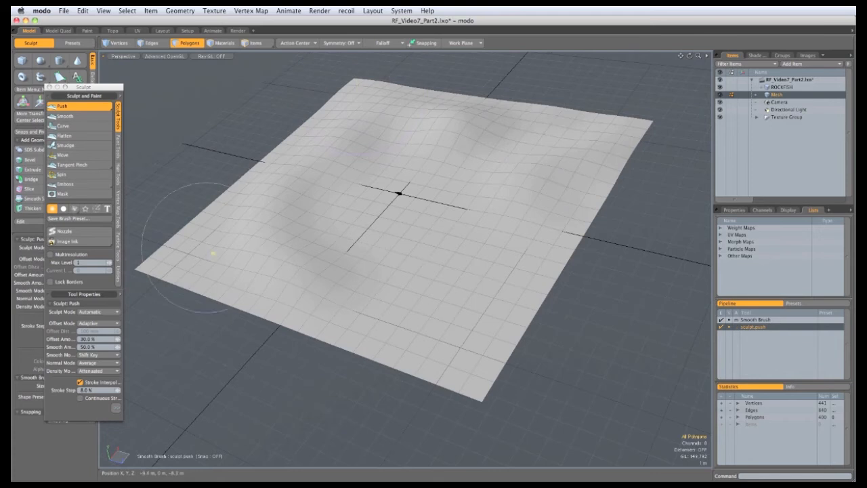
{"action": "left_click_drag", "start_coordinate": [213, 254], "coordinate": [203, 245]}
{"action": "mouse_move", "coordinate": [319, 280]}
{"action": "left_mouse_down", "text": "alt"}
{"action": "mouse_move", "coordinate": [344, 226]}
{"action": "mouse_move", "coordinate": [420, 223]}
{"action": "left_mouse_up", "text": "alt"}
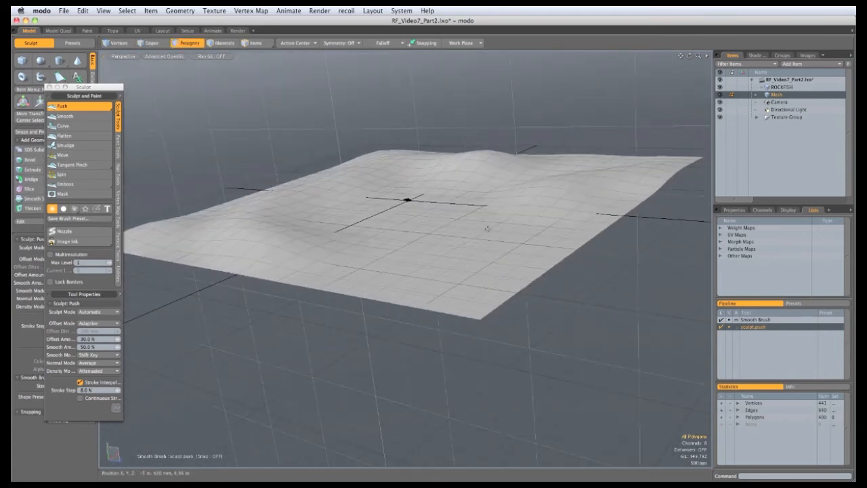
{"action": "left_click_drag", "start_coordinate": [590, 227], "coordinate": [568, 294], "text": "alt"}
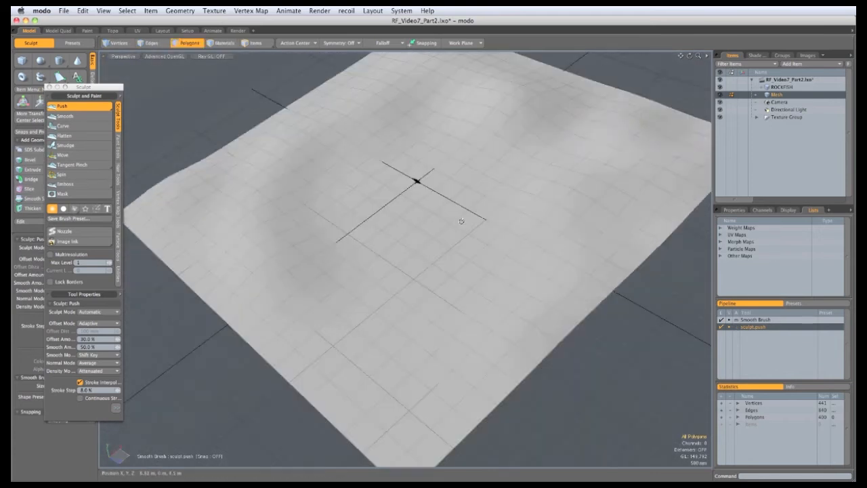
{"action": "mouse_move", "coordinate": [461, 221]}
{"action": "left_mouse_down", "text": "alt"}
{"action": "mouse_move", "coordinate": [449, 155]}
{"action": "mouse_move", "coordinate": [500, 116]}
{"action": "left_mouse_up", "text": "alt"}
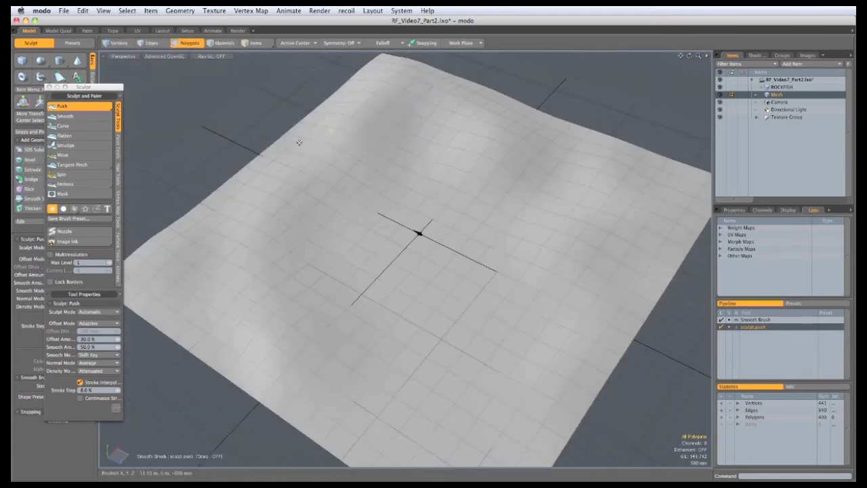
{"action": "left_click_drag", "start_coordinate": [298, 142], "coordinate": [475, 231], "text": "ctrl+alt"}
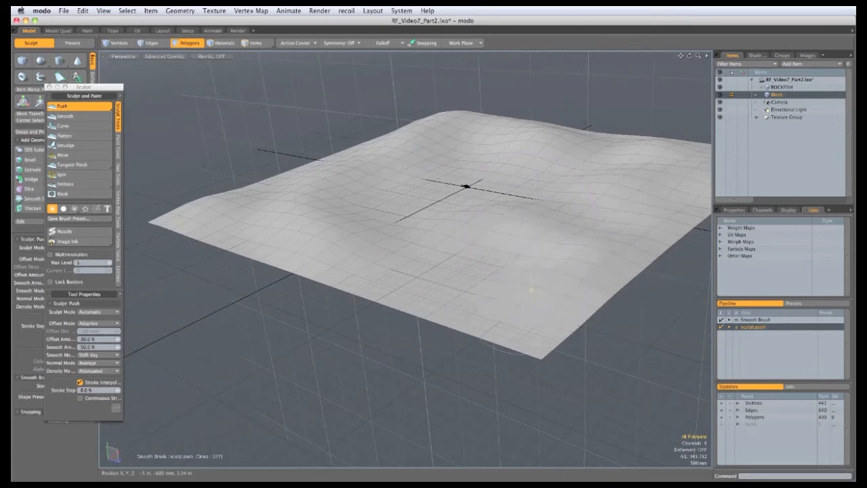
{"action": "left_click_drag", "start_coordinate": [532, 291], "coordinate": [441, 221], "text": "alt"}
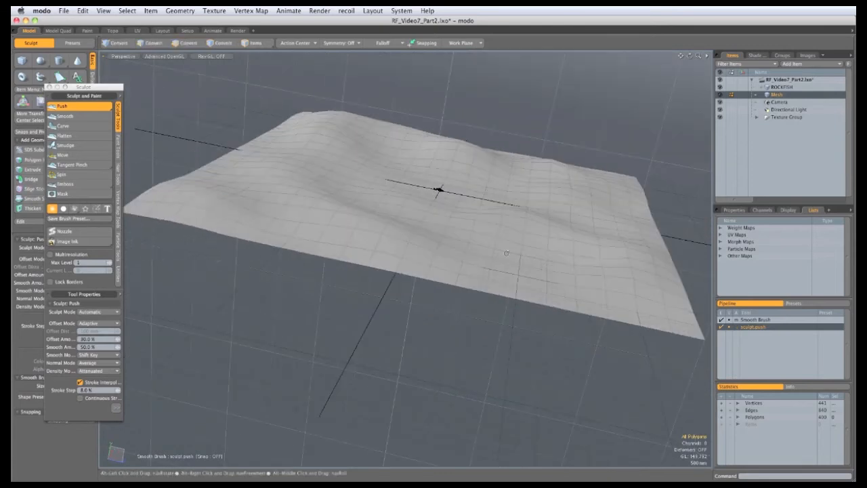
{"action": "left_click_drag", "start_coordinate": [249, 211], "coordinate": [589, 202], "text": "alt"}
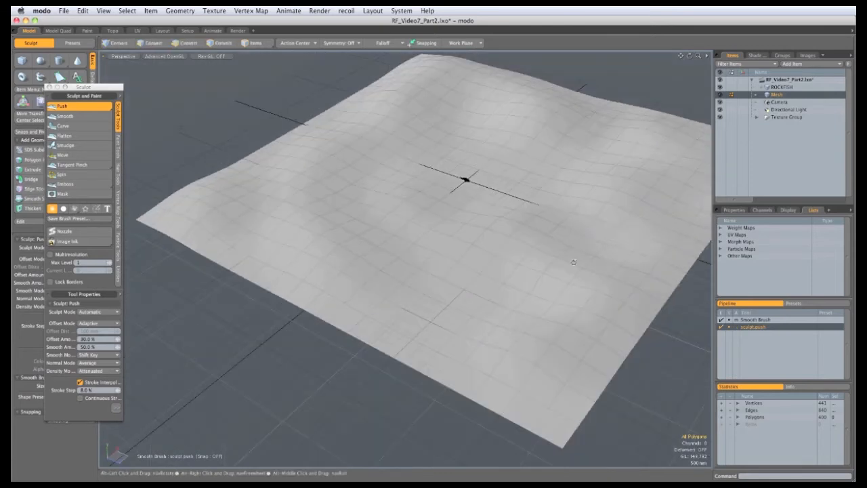
{"action": "mouse_move", "coordinate": [507, 311]}
{"action": "left_mouse_down", "text": "alt"}
{"action": "mouse_move", "coordinate": [459, 155]}
{"action": "mouse_move", "coordinate": [420, 224]}
{"action": "mouse_move", "coordinate": [385, 257]}
{"action": "mouse_move", "coordinate": [328, 187]}
{"action": "left_mouse_up", "text": "alt"}
{"action": "key", "text": "space"}
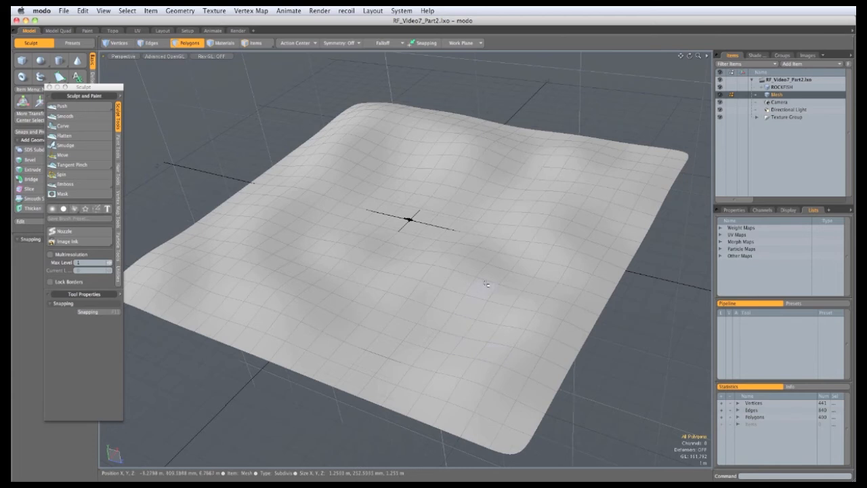
Open the Presets browser and navigate to Assets > Meshes > Organic > Rocks
{"action": "left_click", "coordinate": [73, 44]}
{"action": "left_click_drag", "start_coordinate": [439, 227], "coordinate": [71, 58]}
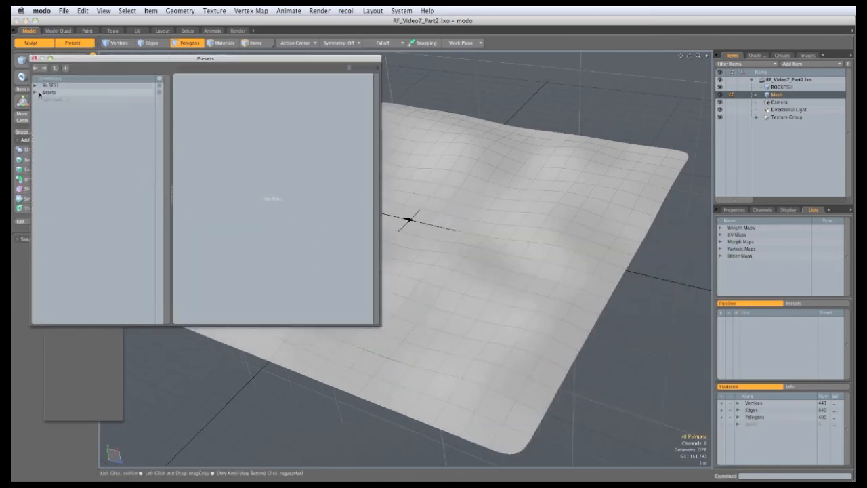
{"action": "left_click", "coordinate": [35, 92]}
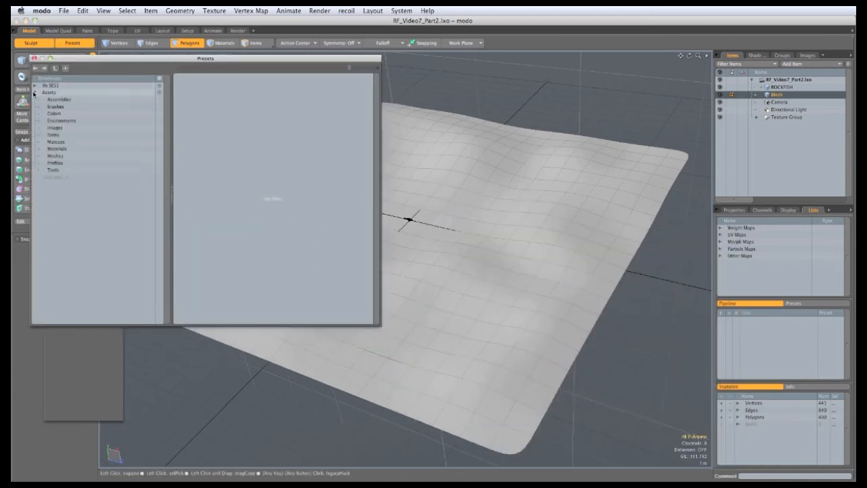
{"action": "left_click", "coordinate": [40, 156]}
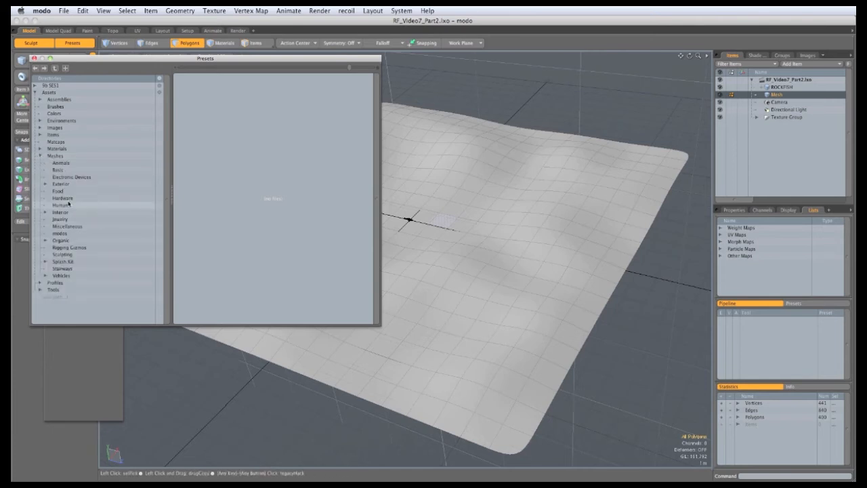
{"action": "double_click", "coordinate": [61, 241]}
{"action": "left_click", "coordinate": [68, 268]}
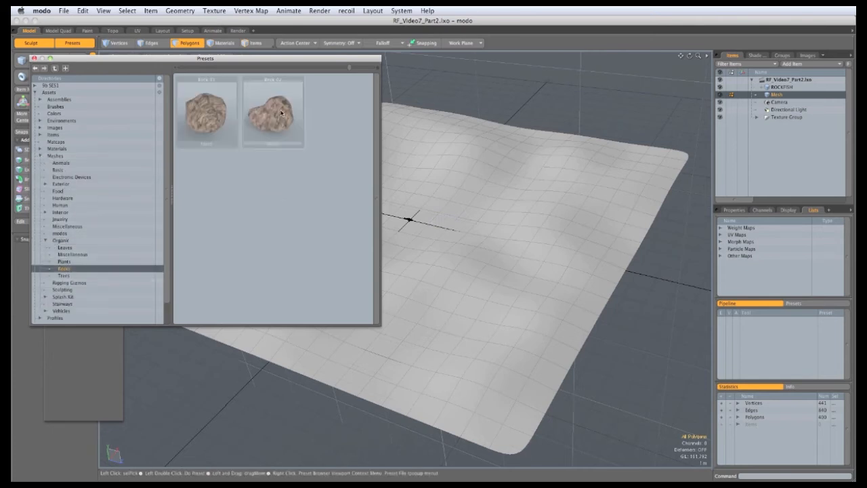
Load the Rock 01 and Rock 02 presets into the scene
{"action": "left_click_drag", "start_coordinate": [222, 61], "coordinate": [204, 159]}
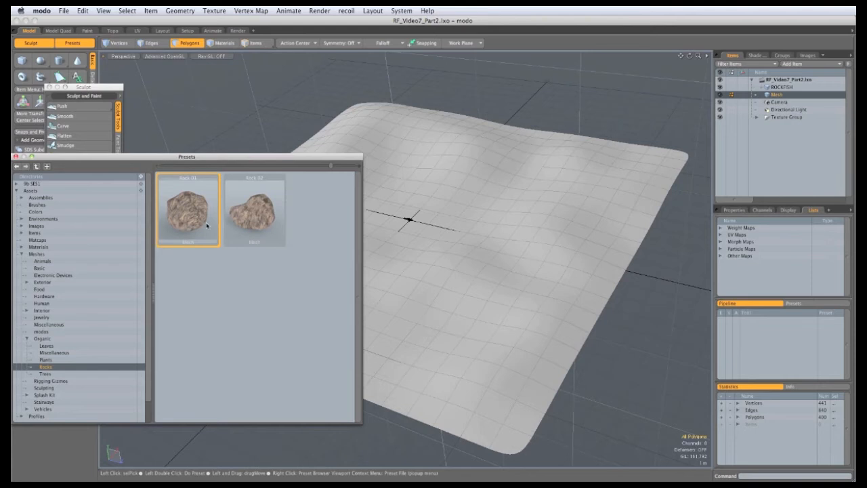
{"action": "double_click", "coordinate": [207, 226]}
{"action": "double_click", "coordinate": [250, 227]}
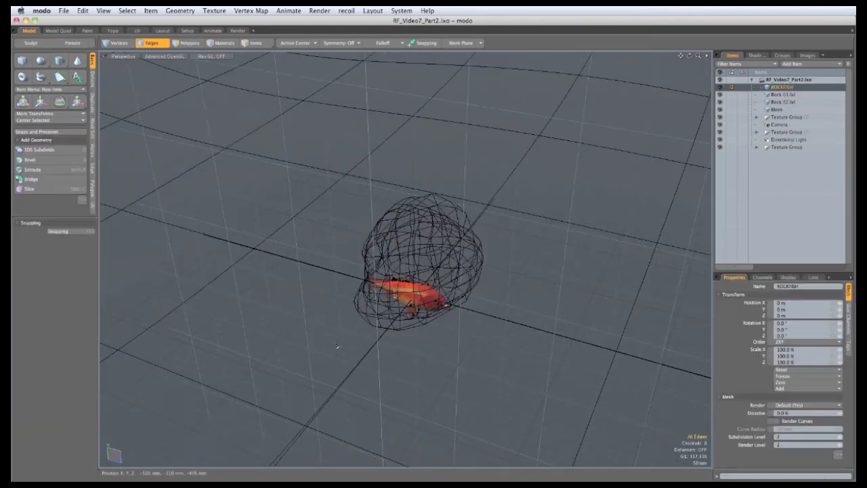
Select Rock 01 and create a Replica Array of 5 by 5 by 5 copies
{"action": "left_click", "coordinate": [786, 96]}
{"action": "mouse_move", "coordinate": [474, 227]}
{"action": "left_mouse_down", "text": "ctrl+alt"}
{"action": "mouse_move", "coordinate": [317, 261]}
{"action": "mouse_move", "coordinate": [310, 301]}
{"action": "mouse_move", "coordinate": [260, 285]}
{"action": "left_mouse_up", "text": "ctrl+alt"}
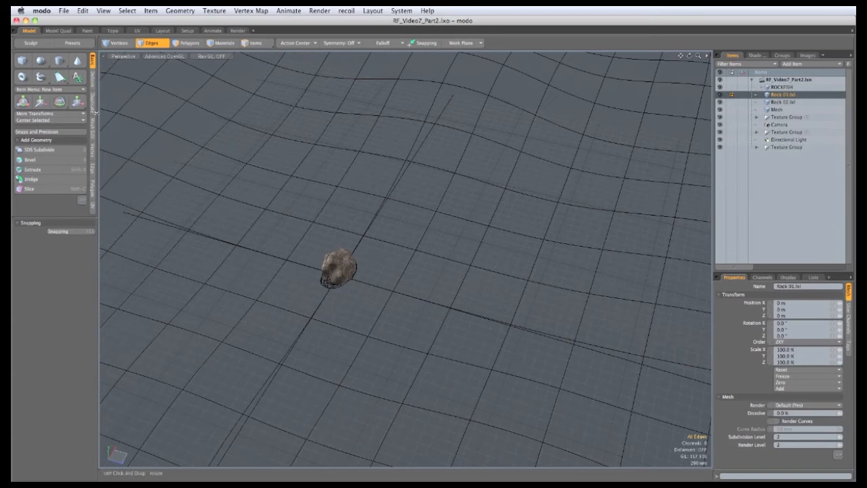
{"action": "left_click", "coordinate": [93, 112]}
{"action": "left_click", "coordinate": [65, 138]}
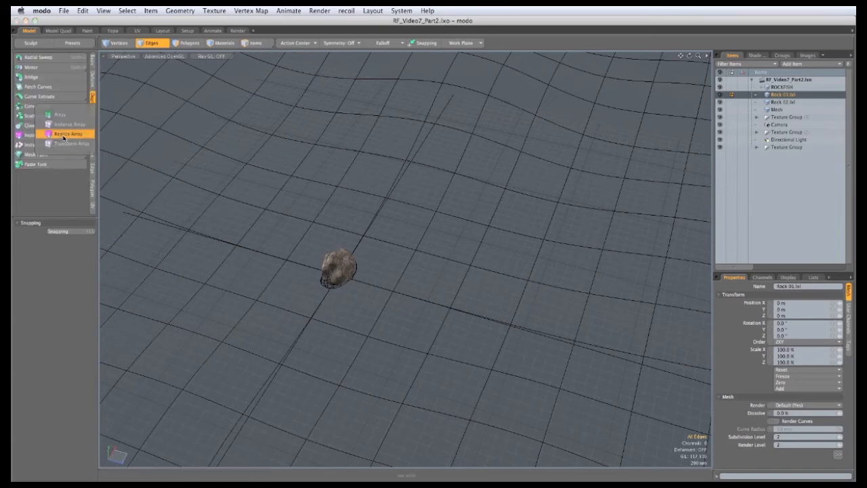
{"action": "left_click", "coordinate": [66, 134]}
{"action": "left_click", "coordinate": [314, 268]}
{"action": "left_click_drag", "start_coordinate": [314, 268], "coordinate": [315, 233], "text": "alt"}
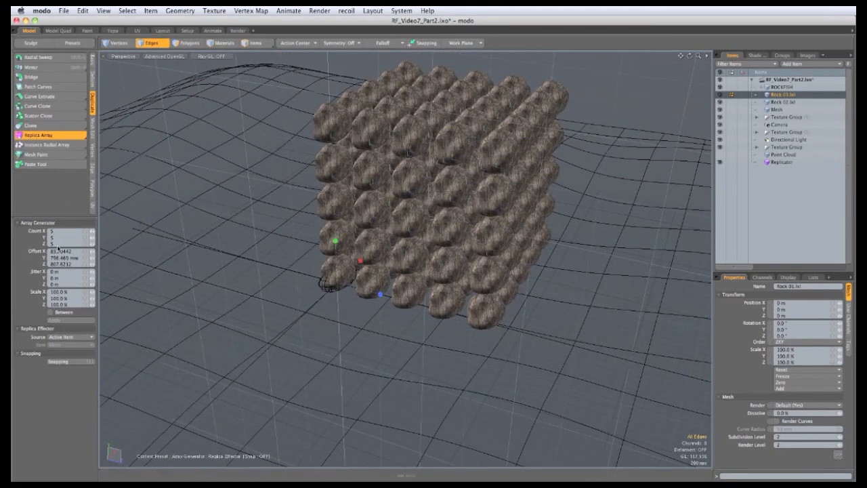
Adjust the replica array's spacing with its handles and drop the tool
{"action": "mouse_move", "coordinate": [369, 287]}
{"action": "left_mouse_down", "text": "ctrl+alt"}
{"action": "mouse_move", "coordinate": [383, 339]}
{"action": "mouse_move", "coordinate": [381, 274]}
{"action": "left_mouse_up", "text": "ctrl+alt"}
{"action": "left_click_drag", "start_coordinate": [318, 229], "coordinate": [319, 224]}
{"action": "left_click_drag", "start_coordinate": [324, 229], "coordinate": [231, 233], "text": "alt"}
{"action": "left_click_drag", "start_coordinate": [469, 304], "coordinate": [576, 322]}
{"action": "left_click_drag", "start_coordinate": [377, 307], "coordinate": [382, 307]}
{"action": "left_click_drag", "start_coordinate": [482, 342], "coordinate": [421, 344], "text": "ctrl+alt"}
{"action": "key", "text": "space"}
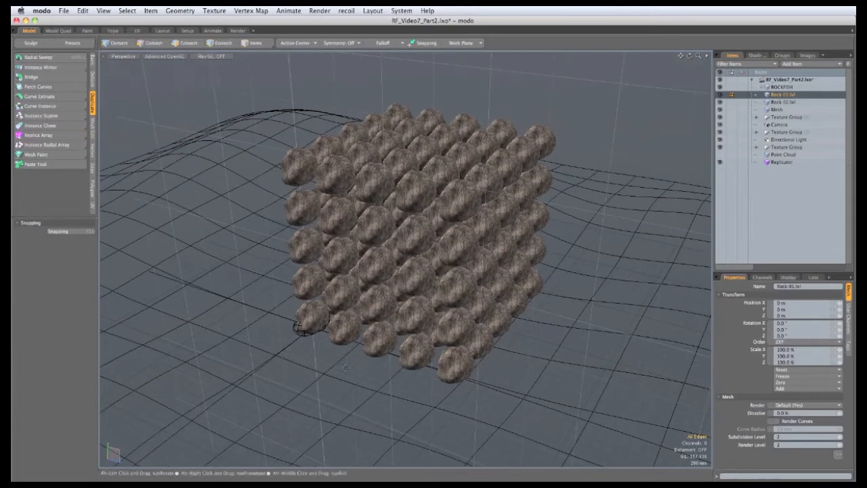
Select Rock 02 and move it up to about 4.45 m in Y
{"action": "left_click", "coordinate": [782, 103]}
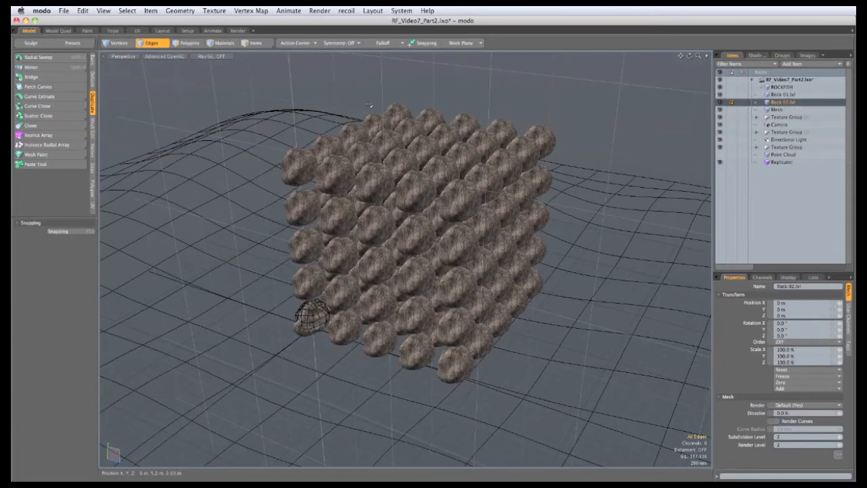
{"action": "left_click", "coordinate": [244, 44]}
{"action": "key", "text": "y"}
{"action": "left_click_drag", "start_coordinate": [298, 305], "coordinate": [303, 261], "text": "alt"}
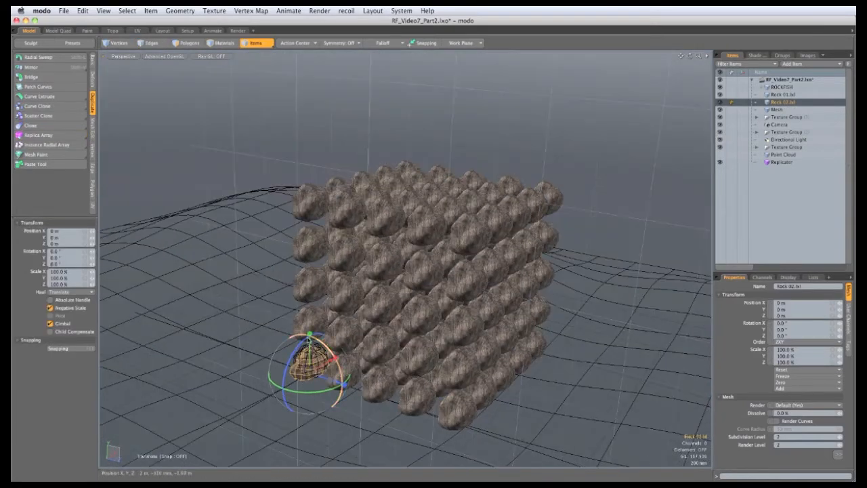
{"action": "left_click_drag", "start_coordinate": [309, 334], "coordinate": [305, 114]}
{"action": "mouse_move", "coordinate": [303, 156]}
{"action": "left_mouse_down", "text": "alt"}
{"action": "mouse_move", "coordinate": [299, 176]}
{"action": "mouse_move", "coordinate": [304, 153]}
{"action": "left_mouse_up", "text": "alt"}
{"action": "left_click_drag", "start_coordinate": [305, 204], "coordinate": [324, 261], "text": "alt"}
{"action": "key", "text": "space"}
{"action": "left_click_drag", "start_coordinate": [202, 241], "coordinate": [191, 217], "text": "alt"}
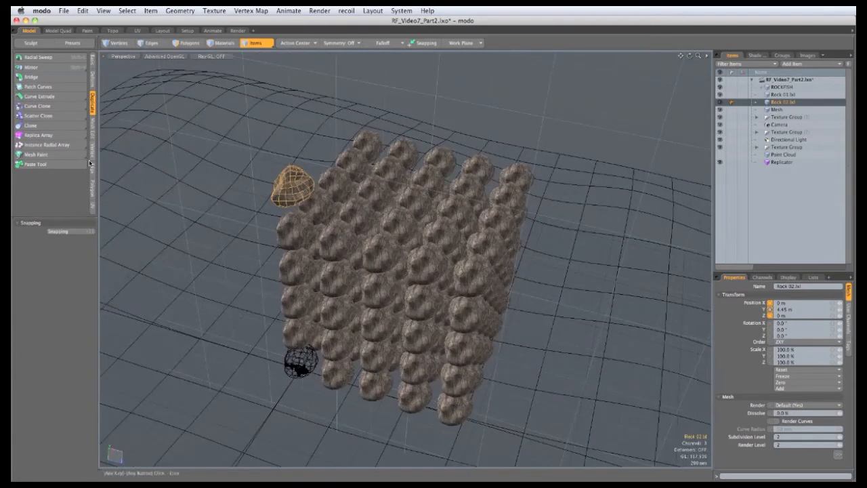
Create a Replica Array from Rock 02 and adjust its spacing with the handles
{"action": "left_click", "coordinate": [55, 137]}
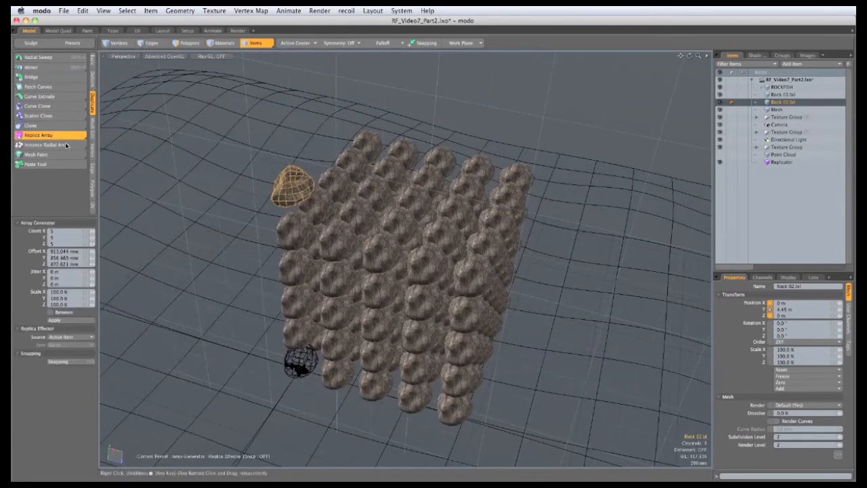
{"action": "left_click", "coordinate": [273, 197]}
{"action": "left_click_drag", "start_coordinate": [272, 197], "coordinate": [313, 162], "text": "alt"}
{"action": "left_click_drag", "start_coordinate": [388, 196], "coordinate": [395, 200]}
{"action": "left_click_drag", "start_coordinate": [395, 200], "coordinate": [387, 232], "text": "alt"}
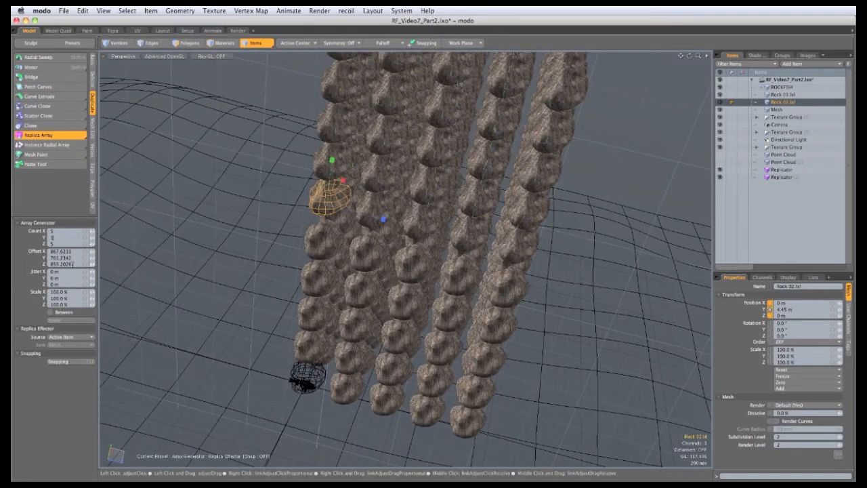
{"action": "key", "text": "Return"}
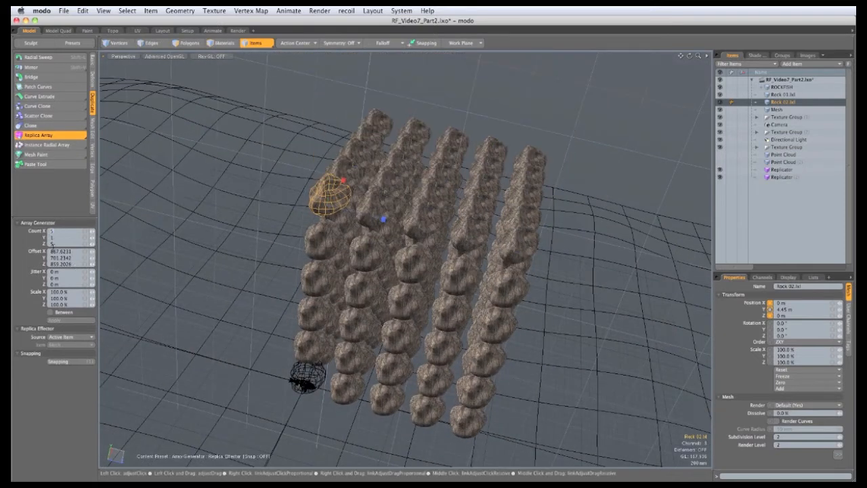
Set the array count to 10 by 1 by 10 and drop the tool
{"action": "type", "text": "10"}
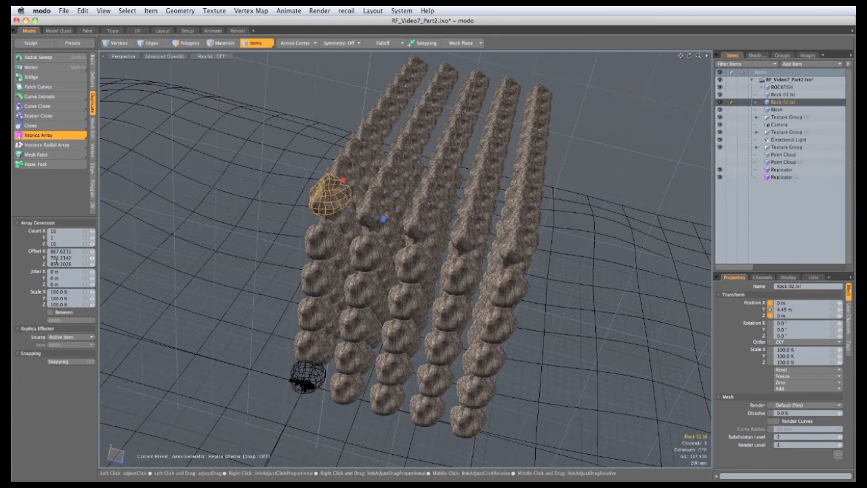
{"action": "key", "text": "Return"}
{"action": "left_click_drag", "start_coordinate": [383, 339], "coordinate": [308, 268], "text": "alt"}
{"action": "key", "text": "space"}
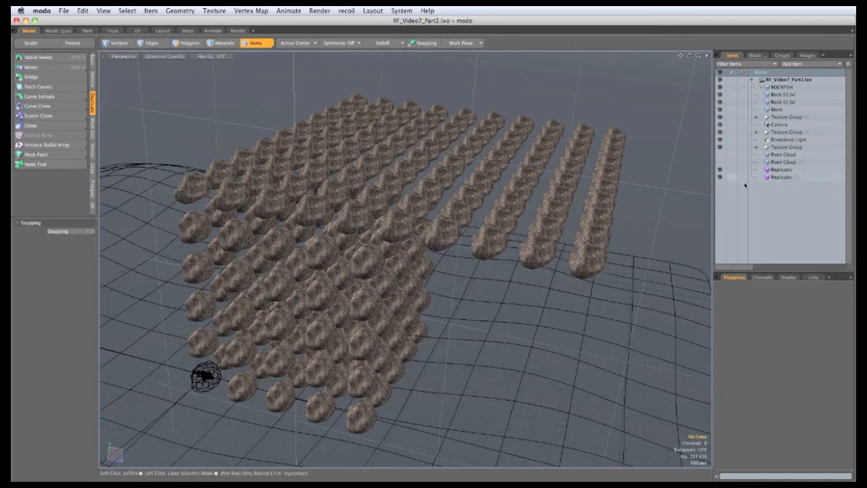
Select the Rock 01 replicator and set its random scale to 30%
{"action": "left_click", "coordinate": [780, 170]}
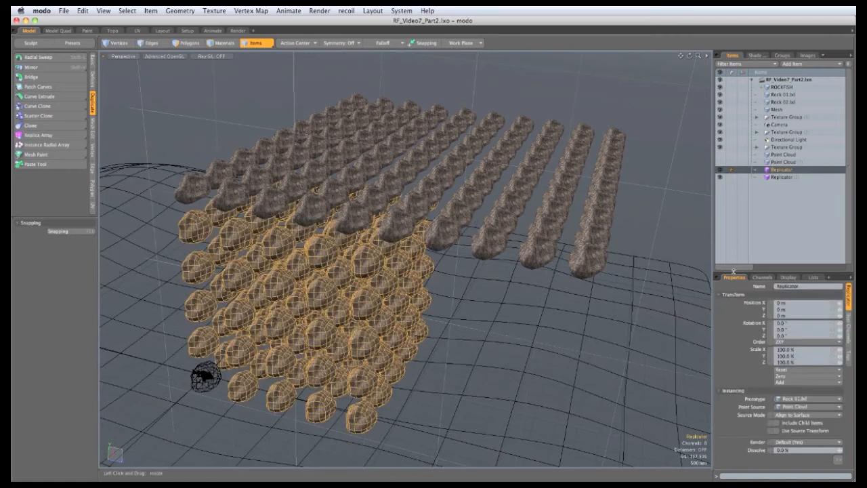
{"action": "left_click_drag", "start_coordinate": [734, 271], "coordinate": [780, 154]}
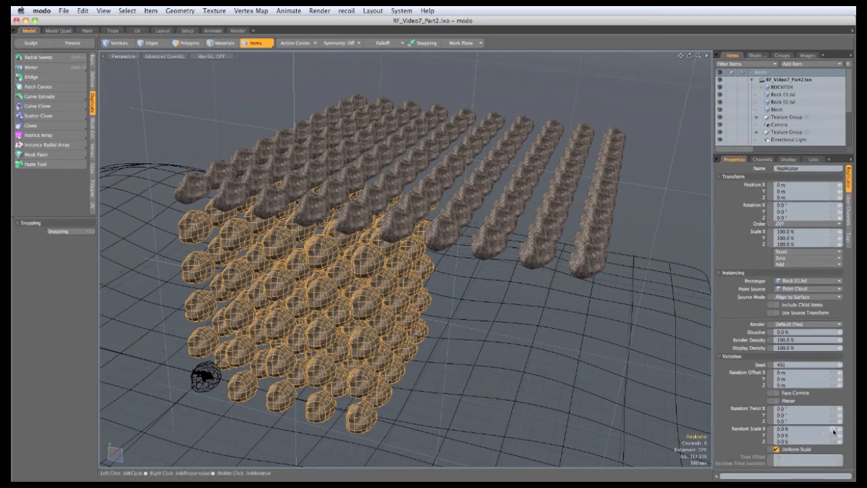
{"action": "left_click", "coordinate": [835, 431]}
{"action": "type", "text": "30"}
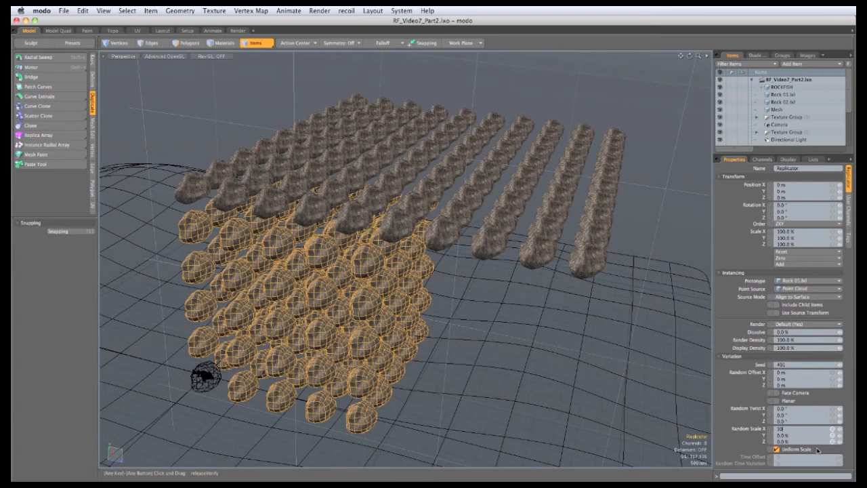
{"action": "key", "text": "Return"}
Set the Rock 01 replicator's random twist to 360° on all axes
{"action": "left_click_drag", "start_coordinate": [391, 346], "coordinate": [384, 313], "text": "alt"}
{"action": "scroll", "coordinate": [377, 272], "scroll_direction": "up", "scroll_amount": 5}
{"action": "scroll", "coordinate": [390, 294], "scroll_direction": "down", "scroll_amount": 5}
{"action": "scroll", "coordinate": [384, 313], "scroll_direction": "up", "scroll_amount": 4}
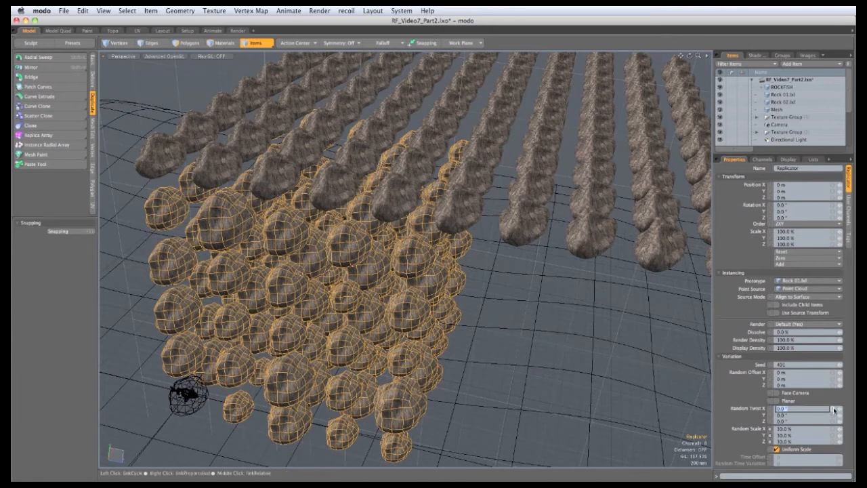
{"action": "left_click", "coordinate": [832, 409]}
{"action": "left_click", "coordinate": [800, 409]}
{"action": "type", "text": "360"}
{"action": "key", "text": "Return"}
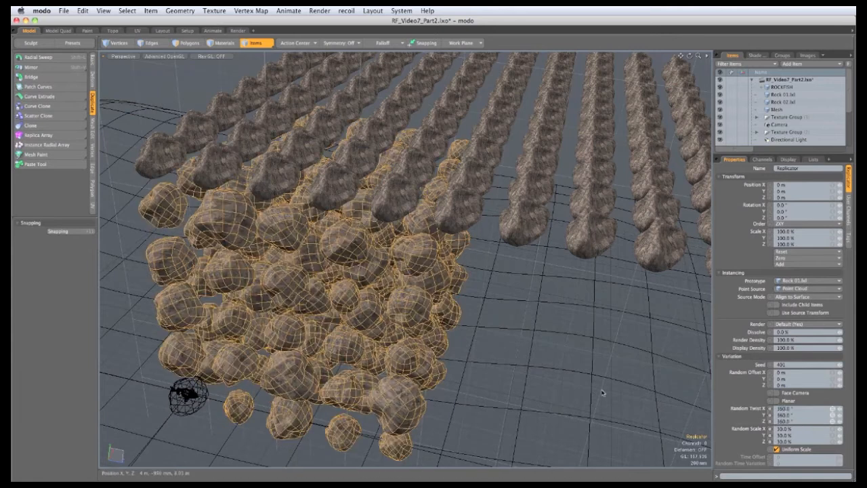
Select the Rock 02 replicator and set its random scale to 30%
{"action": "scroll", "coordinate": [467, 298], "scroll_direction": "down", "scroll_amount": 3}
{"action": "left_click_drag", "start_coordinate": [468, 298], "coordinate": [434, 321], "text": "alt"}
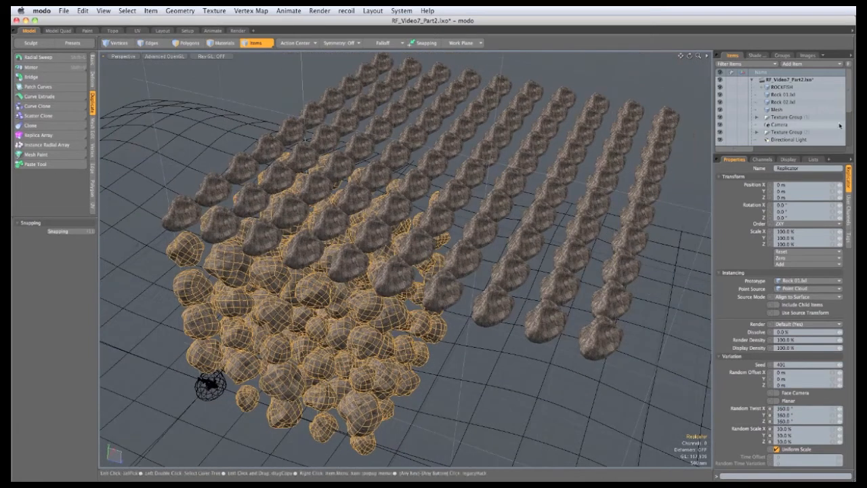
{"action": "left_click_drag", "start_coordinate": [849, 100], "coordinate": [848, 152]}
{"action": "left_click", "coordinate": [781, 140]}
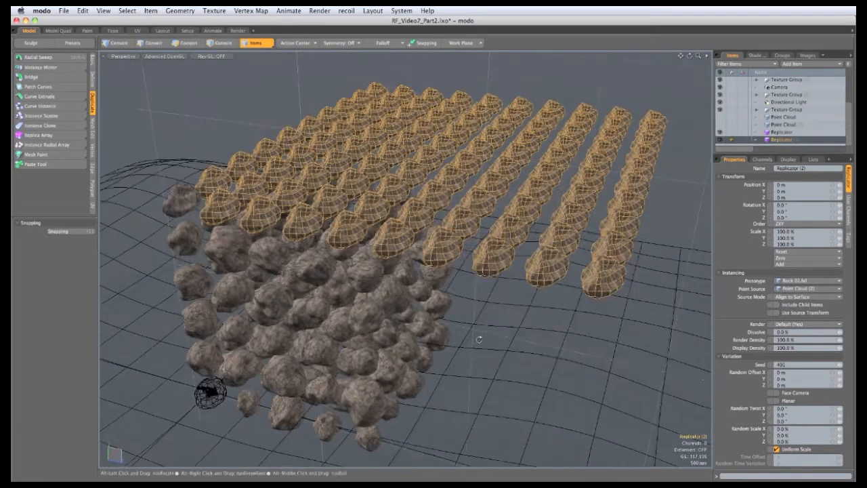
{"action": "left_click", "coordinate": [806, 429]}
{"action": "type", "text": "30"}
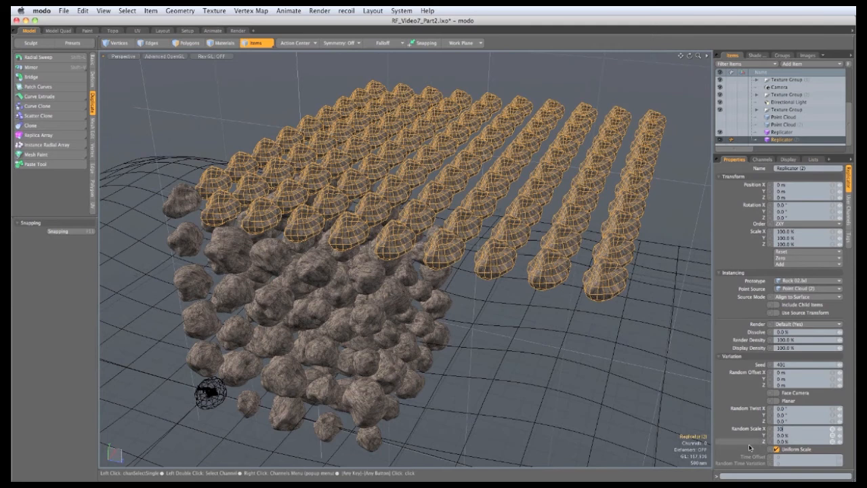
{"action": "key", "text": "Return"}
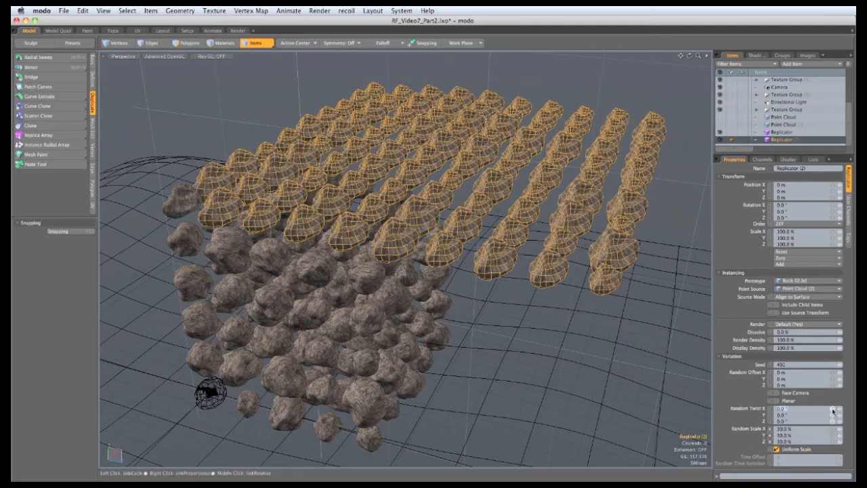
Set the Rock 02 replicator's random twist to 360° on all axes
{"action": "left_click", "coordinate": [832, 410]}
{"action": "type", "text": "360"}
{"action": "key", "text": "Return"}
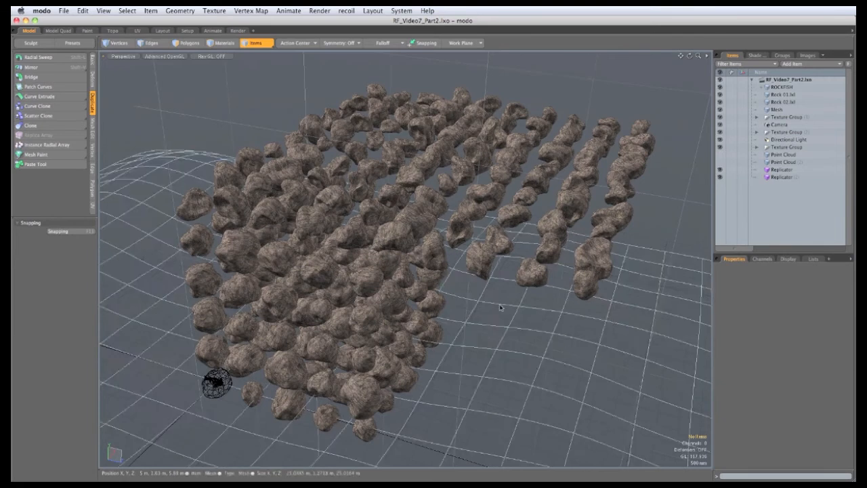
Freeze the Rock 01 replicator
{"action": "left_click", "coordinate": [783, 171]}
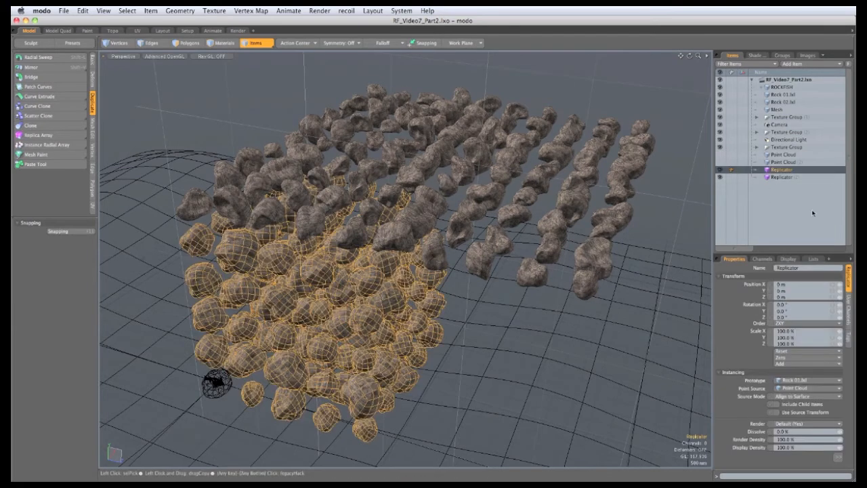
{"action": "left_click", "coordinate": [150, 11]}
{"action": "mouse_move", "coordinate": [174, 254]}
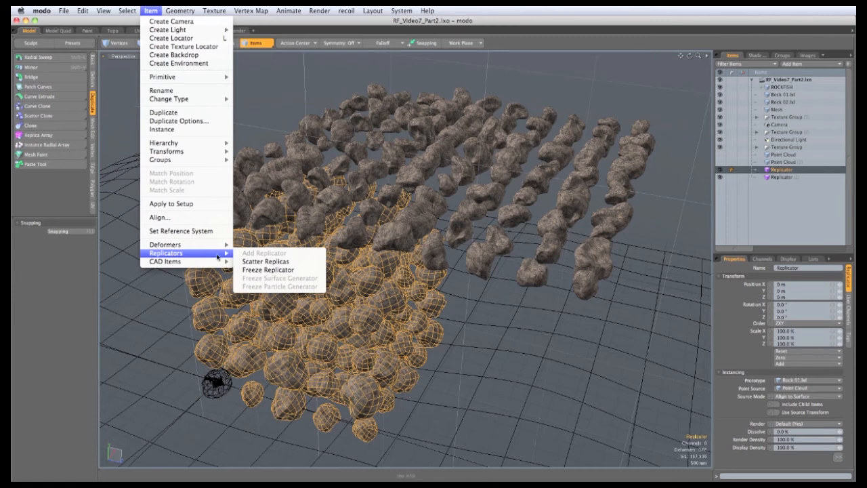
{"action": "left_click", "coordinate": [268, 270]}
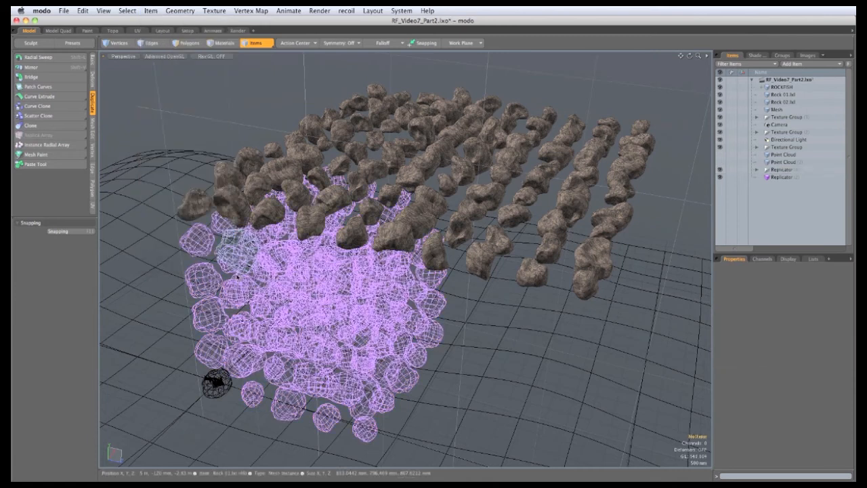
Freeze the Rock 02 replicator
{"action": "left_click", "coordinate": [781, 177]}
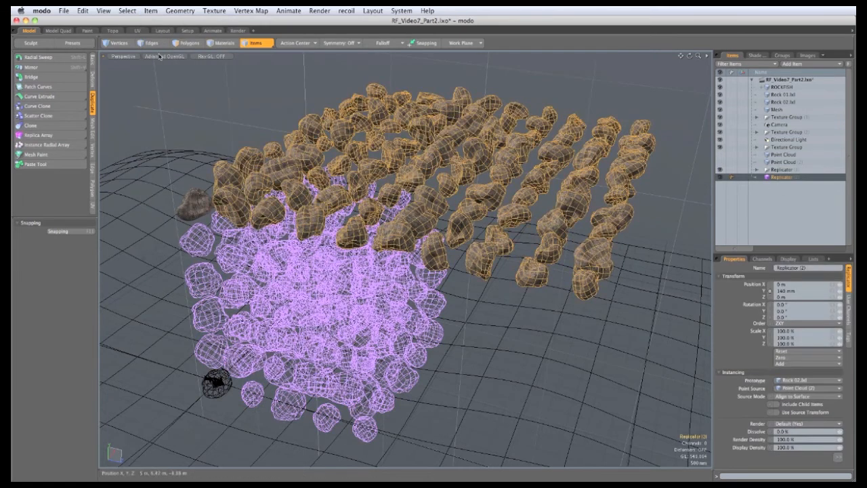
{"action": "left_click", "coordinate": [151, 11]}
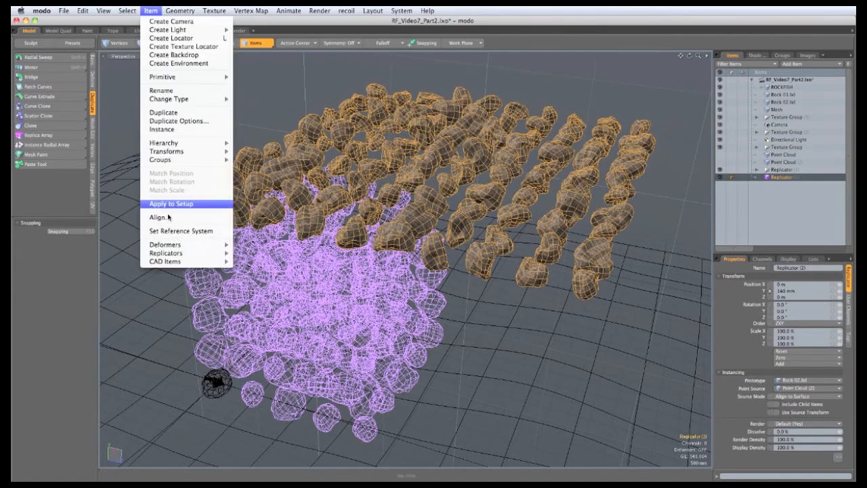
{"action": "mouse_move", "coordinate": [175, 252]}
{"action": "left_click", "coordinate": [243, 274]}
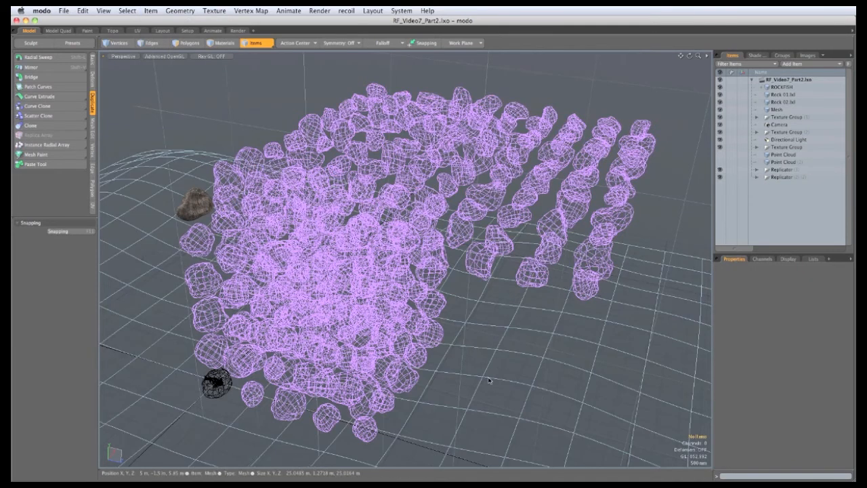
Select all frozen Rock 01 instances in the item list and change their type to Mesh
{"action": "left_click_drag", "start_coordinate": [756, 253], "coordinate": [757, 325]}
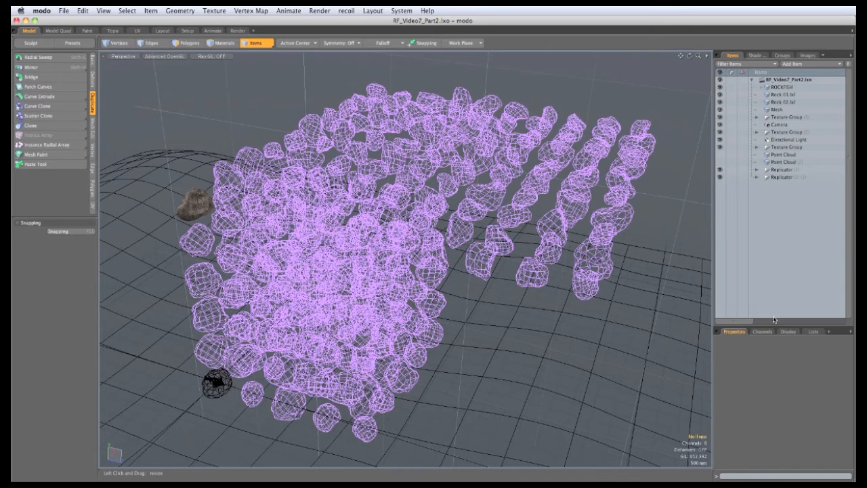
{"action": "left_click", "coordinate": [757, 169]}
{"action": "scroll", "coordinate": [779, 110], "scroll_direction": "down", "scroll_amount": 3}
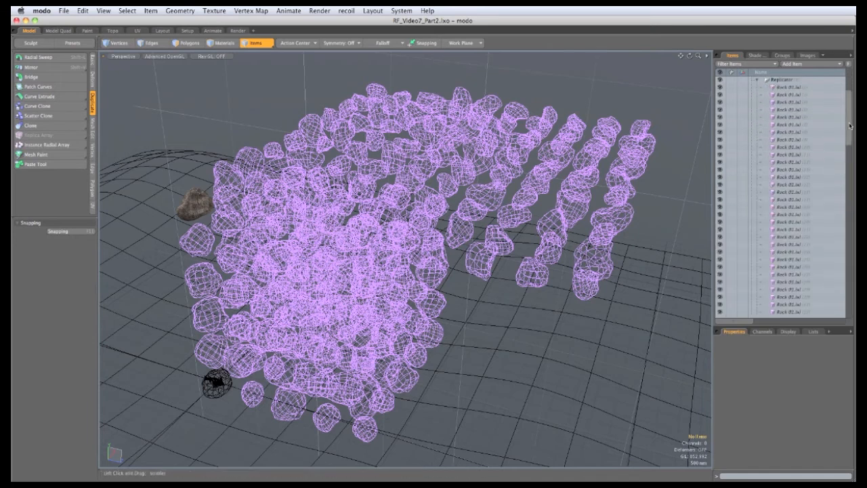
{"action": "scroll", "coordinate": [792, 117], "scroll_direction": "up", "scroll_amount": 3}
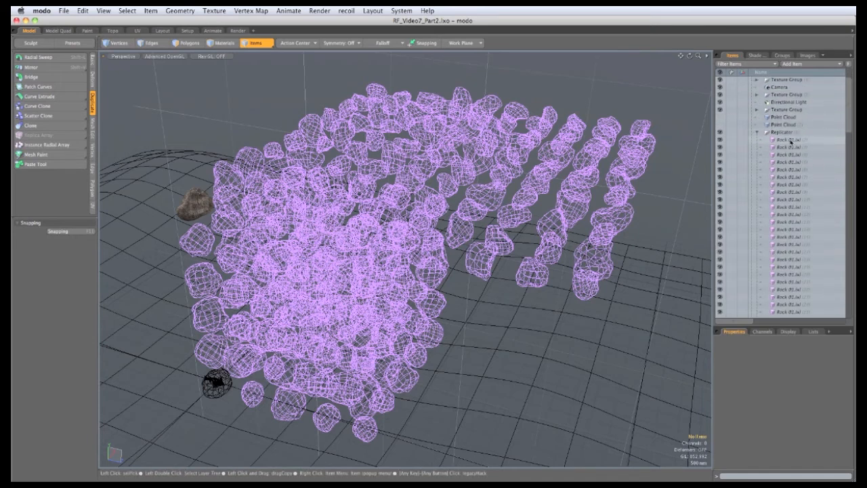
{"action": "left_click", "coordinate": [790, 141]}
{"action": "left_click_drag", "start_coordinate": [848, 128], "coordinate": [846, 237]}
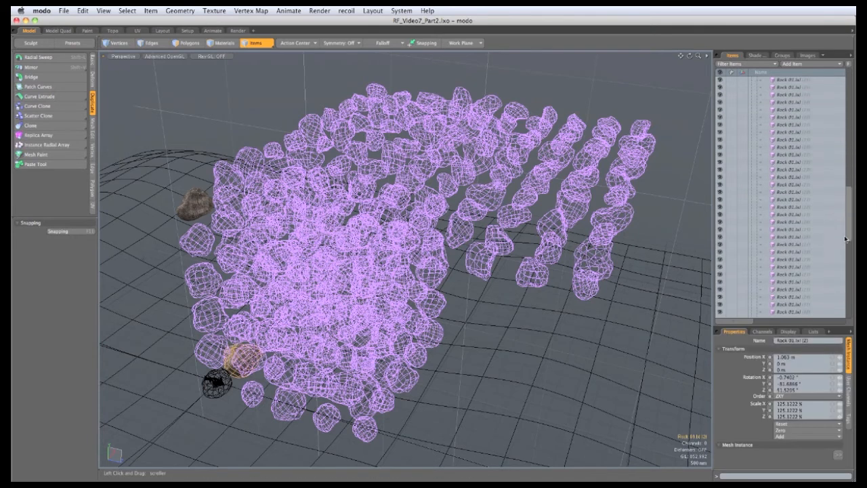
{"action": "scroll", "coordinate": [838, 307], "scroll_direction": "down", "scroll_amount": 3}
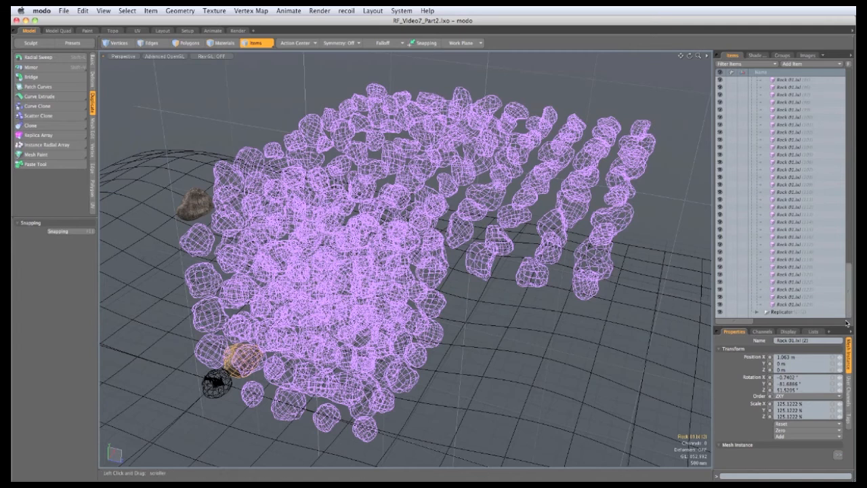
{"action": "left_click", "coordinate": [790, 312], "text": "shift"}
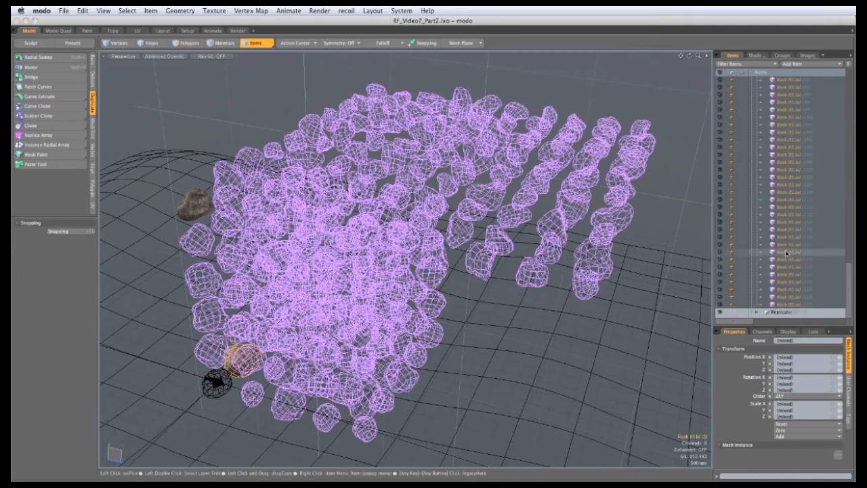
{"action": "right_click", "coordinate": [788, 253]}
{"action": "mouse_move", "coordinate": [780, 274]}
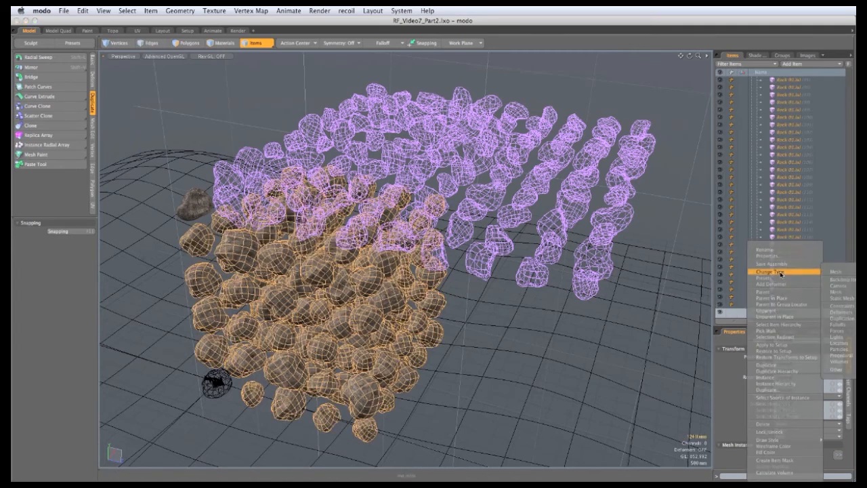
{"action": "left_click", "coordinate": [833, 272]}
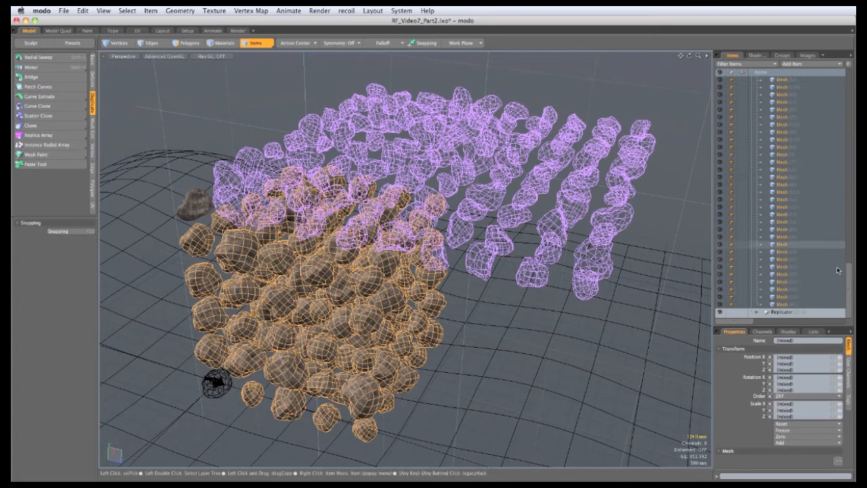
Move the Rock 01 source mesh into the first replicator's group
{"action": "left_click_drag", "start_coordinate": [849, 272], "coordinate": [849, 80]}
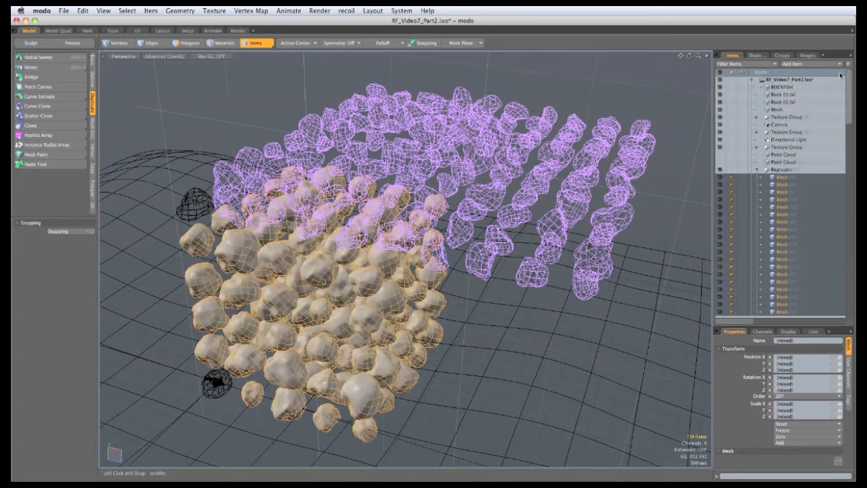
{"action": "left_click", "coordinate": [779, 96]}
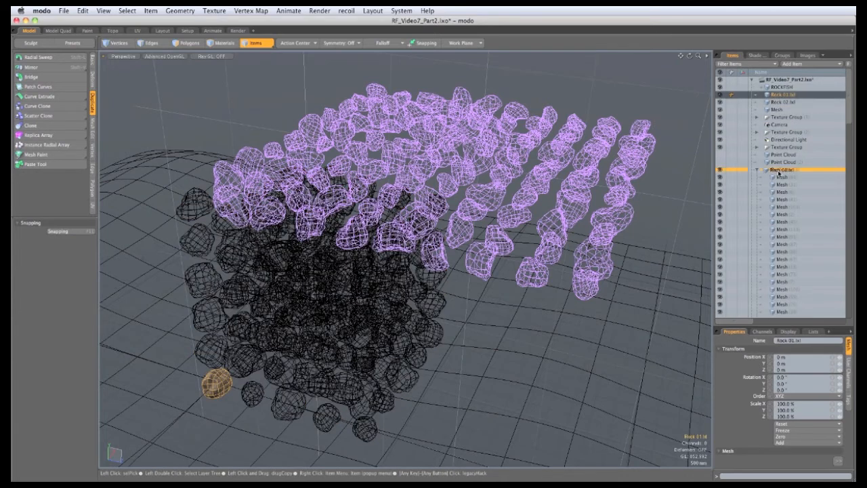
{"action": "left_click_drag", "start_coordinate": [779, 174], "coordinate": [779, 171]}
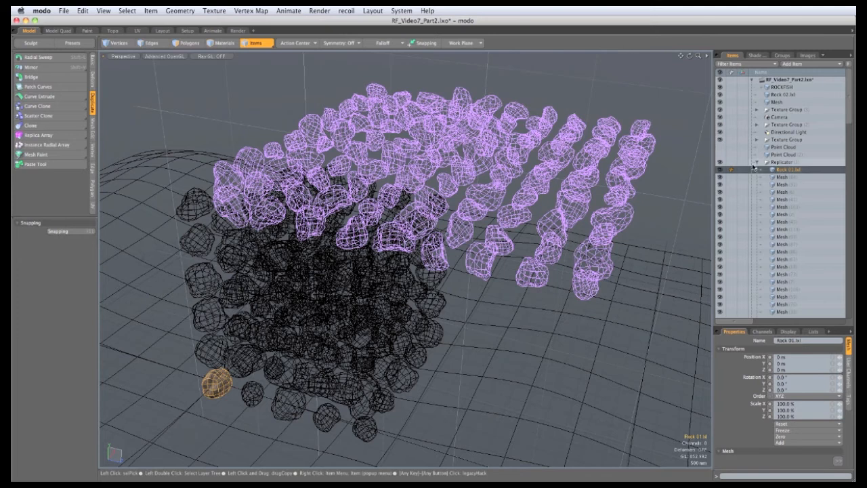
Select all frozen Rock 02 instances in the item list and change their type to Mesh
{"action": "left_click", "coordinate": [757, 162]}
{"action": "left_click", "coordinate": [757, 169]}
{"action": "scroll", "coordinate": [786, 128], "scroll_direction": "down", "scroll_amount": 4}
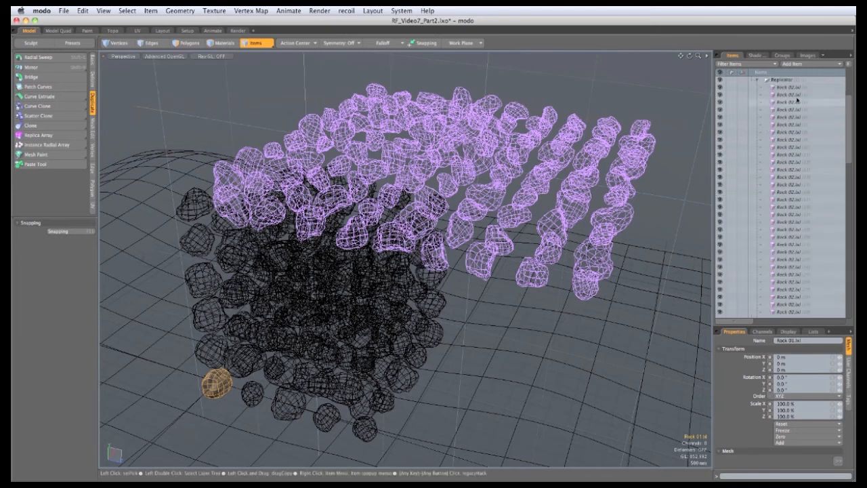
{"action": "left_click", "coordinate": [793, 94]}
{"action": "scroll", "coordinate": [790, 203], "scroll_direction": "down", "scroll_amount": 15}
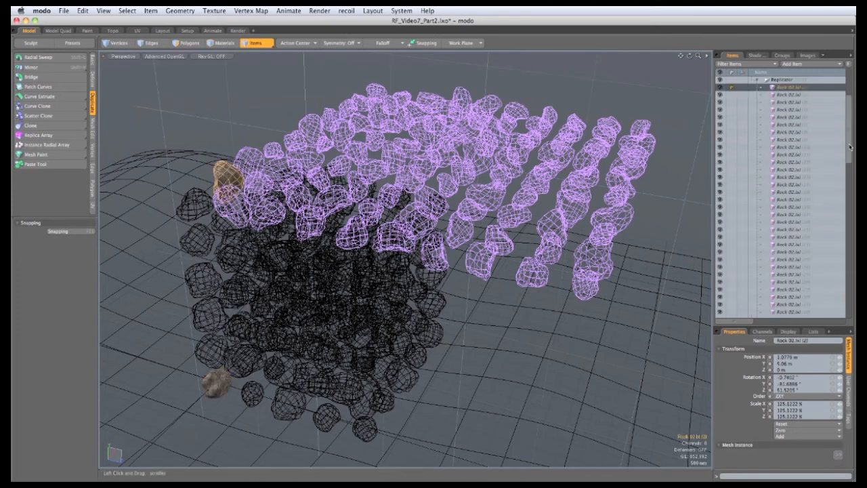
{"action": "left_click", "coordinate": [788, 313], "text": "shift"}
{"action": "right_click", "coordinate": [782, 218]}
{"action": "mouse_move", "coordinate": [779, 239]}
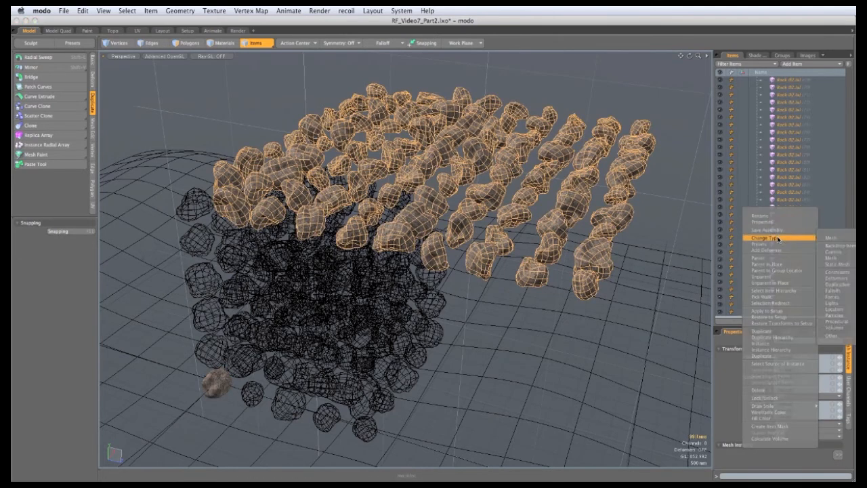
{"action": "left_click", "coordinate": [827, 239]}
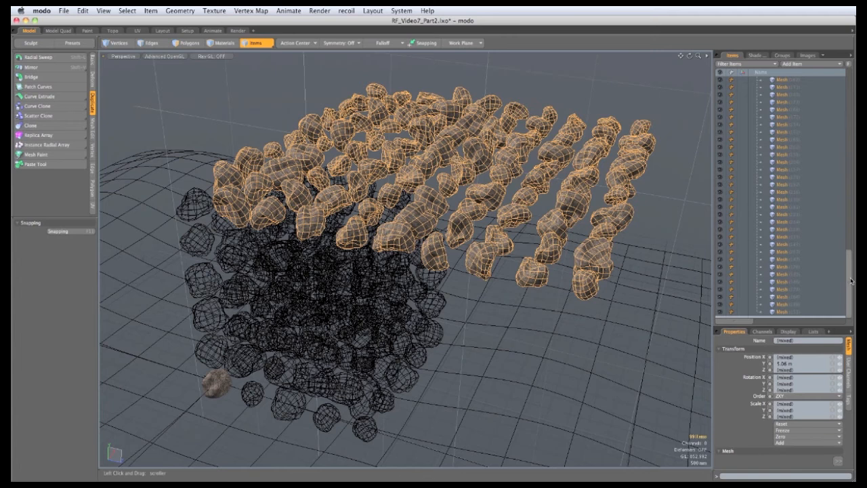
Move the Rock 02 source mesh into the second replicator's group, collapse it, and save the scene
{"action": "left_click_drag", "start_coordinate": [849, 282], "coordinate": [849, 102]}
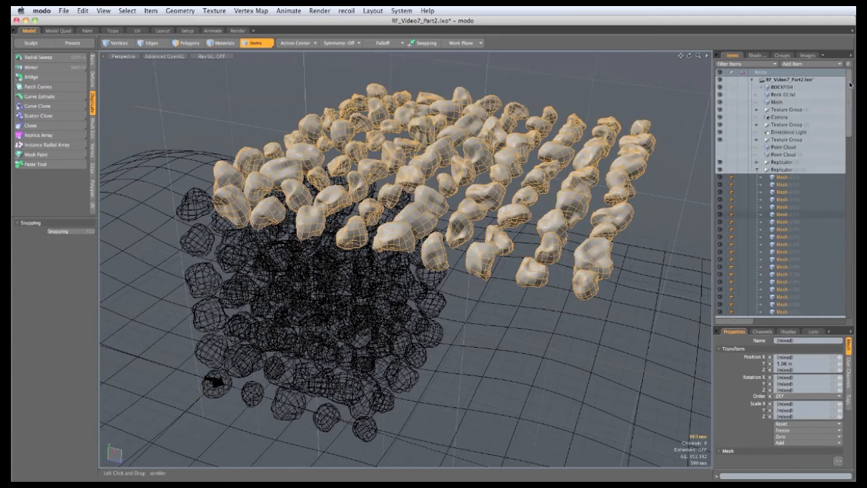
{"action": "left_click", "coordinate": [779, 95]}
{"action": "left_click_drag", "start_coordinate": [776, 154], "coordinate": [779, 170]}
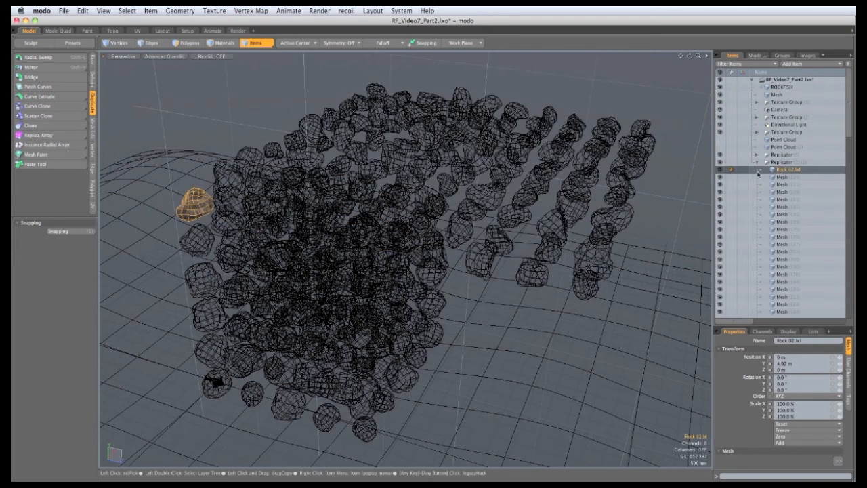
{"action": "left_click", "coordinate": [757, 162]}
{"action": "key", "text": "super+s"}
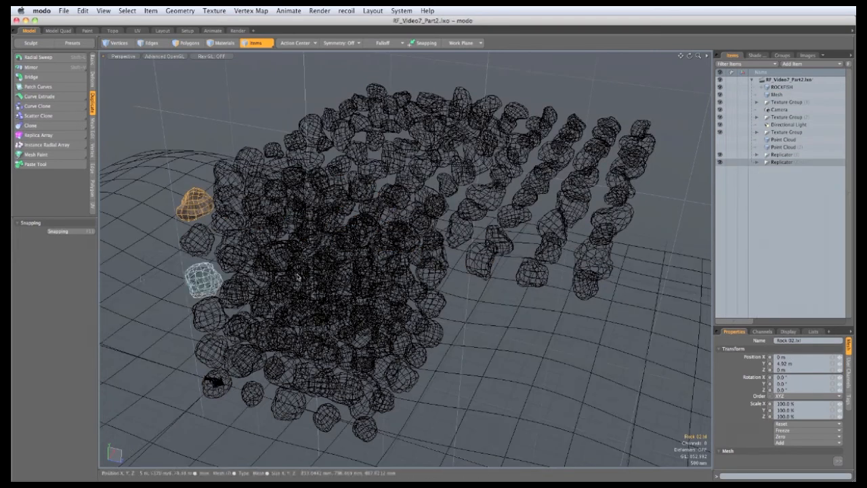
Move the first replicator's rocks up above the terrain to about X -2.02 m, Y 2.24 m, Z -1.98 m
{"action": "left_click_drag", "start_coordinate": [379, 338], "coordinate": [360, 329], "text": "alt"}
{"action": "left_click", "coordinate": [784, 162]}
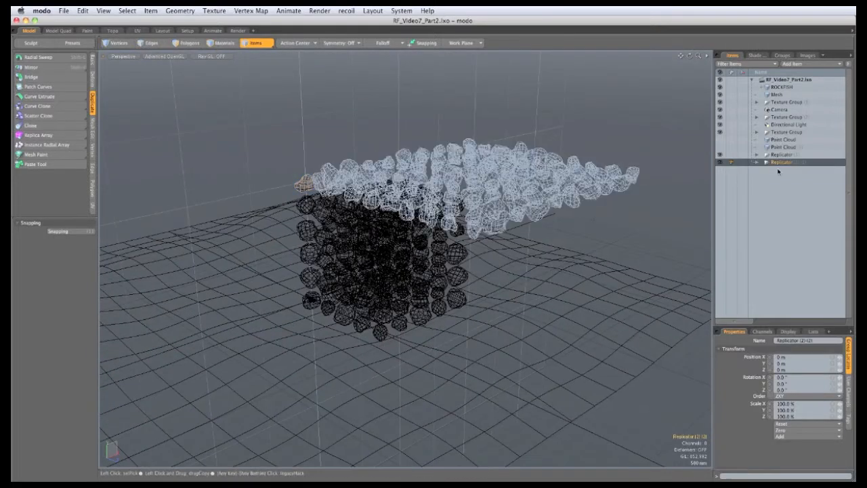
{"action": "left_click", "coordinate": [782, 154]}
{"action": "left_click_drag", "start_coordinate": [330, 338], "coordinate": [354, 351], "text": "alt"}
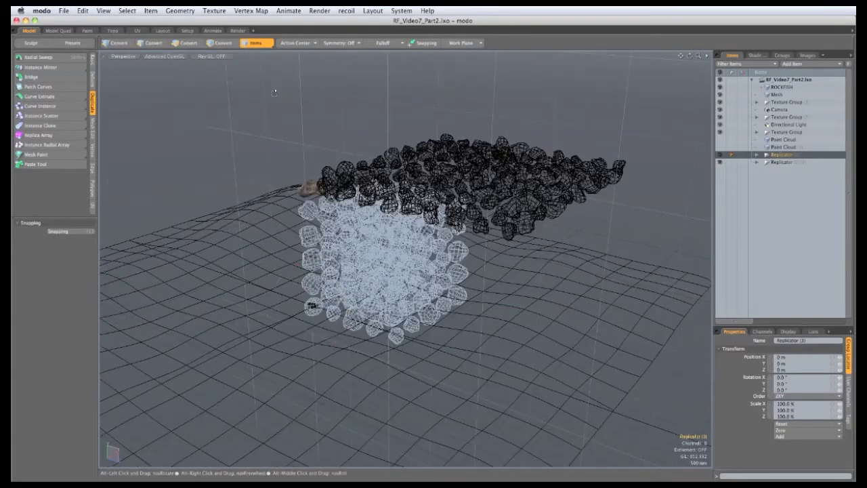
{"action": "key", "text": "y"}
{"action": "left_click_drag", "start_coordinate": [275, 95], "coordinate": [325, 78], "text": "alt"}
{"action": "left_click_drag", "start_coordinate": [361, 320], "coordinate": [309, 310]}
{"action": "left_click_drag", "start_coordinate": [307, 278], "coordinate": [345, 271], "text": "alt"}
{"action": "left_click_drag", "start_coordinate": [308, 210], "coordinate": [334, 204]}
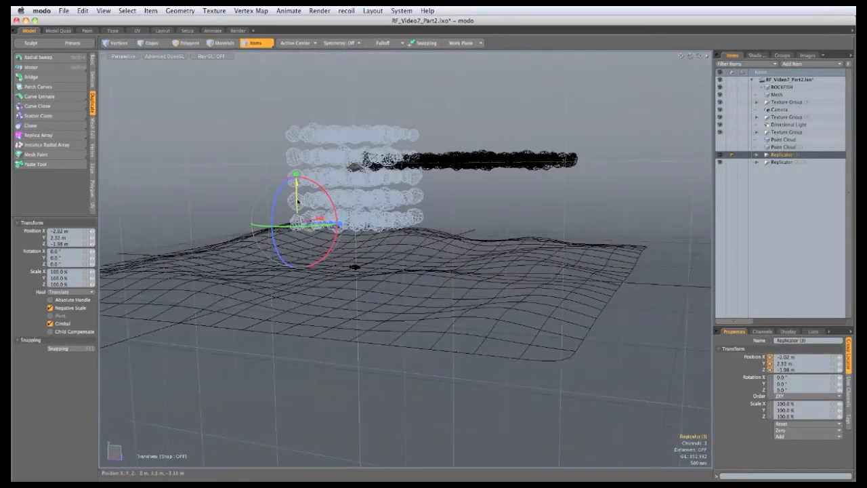
{"action": "left_click_drag", "start_coordinate": [296, 181], "coordinate": [297, 185]}
{"action": "left_click_drag", "start_coordinate": [367, 217], "coordinate": [365, 237], "text": "alt"}
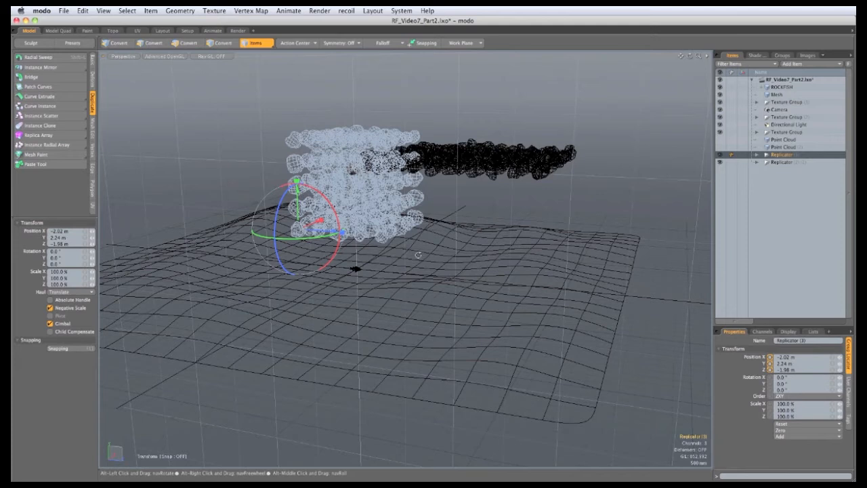
{"action": "key", "text": "space"}
Move the second replicator's rocks to about X -4.92 m, Y 2.52 m, Z -3.98 m above the first group
{"action": "left_click", "coordinate": [777, 163]}
{"action": "key", "text": "y"}
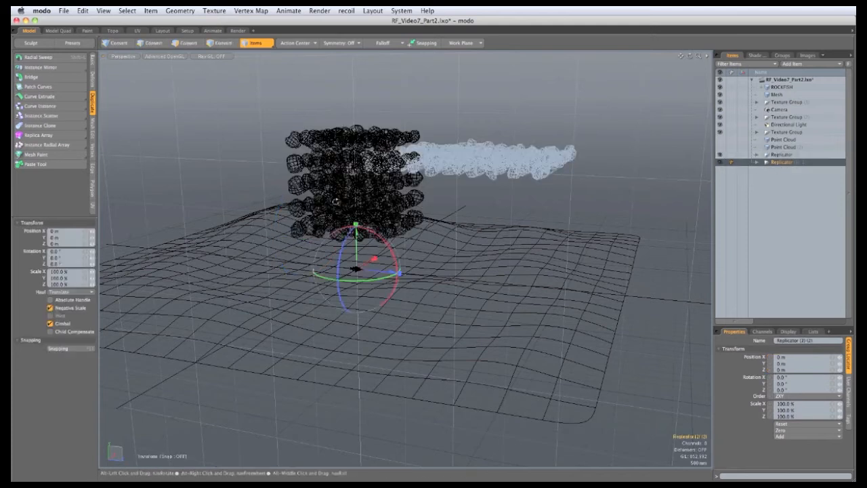
{"action": "left_click_drag", "start_coordinate": [380, 224], "coordinate": [234, 182], "text": "alt"}
{"action": "left_click_drag", "start_coordinate": [234, 182], "coordinate": [323, 255], "text": "alt"}
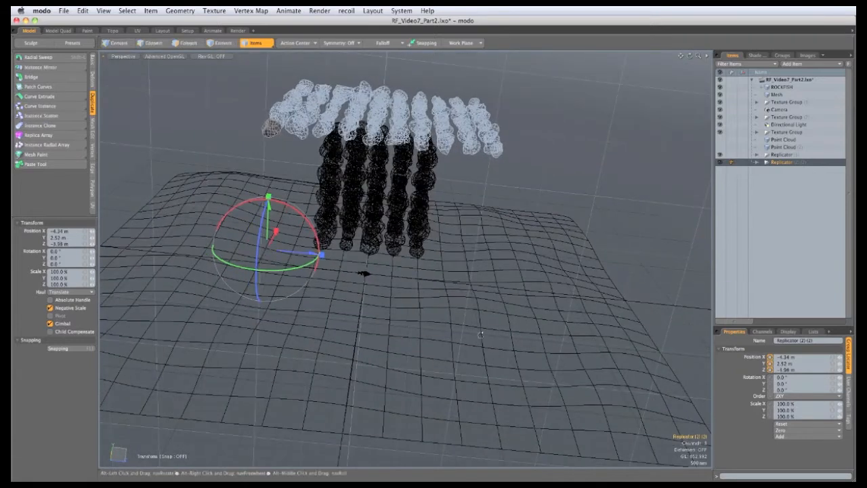
{"action": "left_click_drag", "start_coordinate": [359, 301], "coordinate": [307, 270], "text": "alt"}
{"action": "left_click_drag", "start_coordinate": [294, 208], "coordinate": [283, 209]}
{"action": "mouse_move", "coordinate": [404, 214]}
{"action": "left_mouse_down", "text": "alt"}
{"action": "mouse_move", "coordinate": [366, 317]}
{"action": "mouse_move", "coordinate": [405, 220]}
{"action": "mouse_move", "coordinate": [419, 223]}
{"action": "left_mouse_up", "text": "alt"}
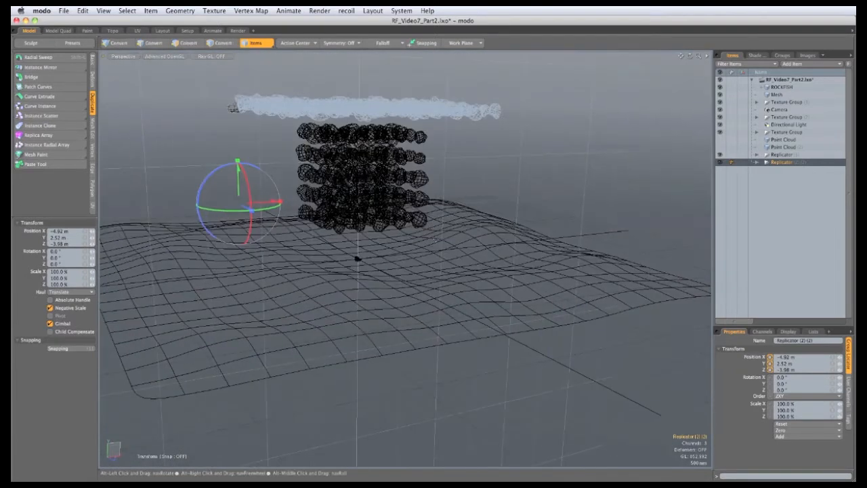
{"action": "key", "text": "space"}
{"action": "left_click_drag", "start_coordinate": [285, 317], "coordinate": [325, 335], "text": "alt"}
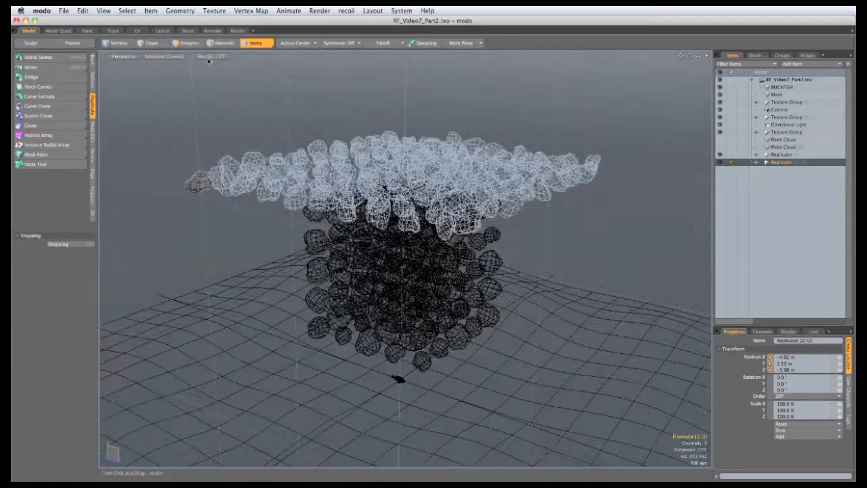
Switch to the Animate layout, select the terrain mesh and open the recoil dynamics commands
{"action": "left_click", "coordinate": [213, 30]}
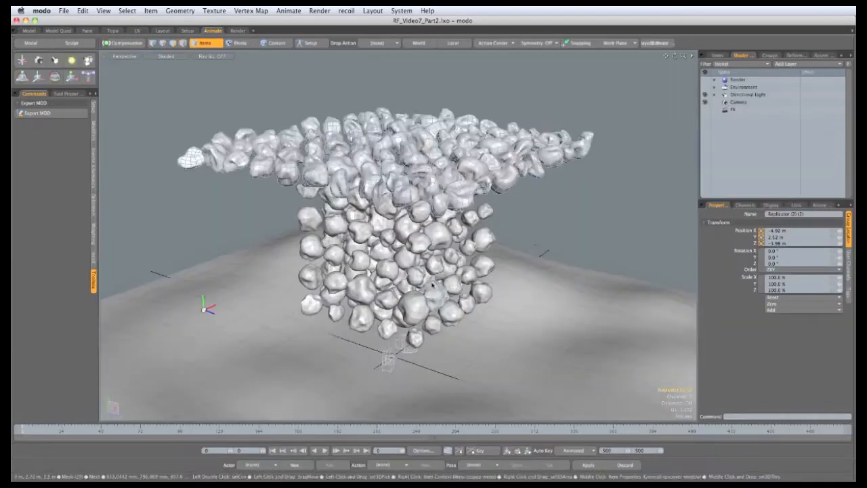
{"action": "left_click_drag", "start_coordinate": [437, 298], "coordinate": [401, 250], "text": "alt"}
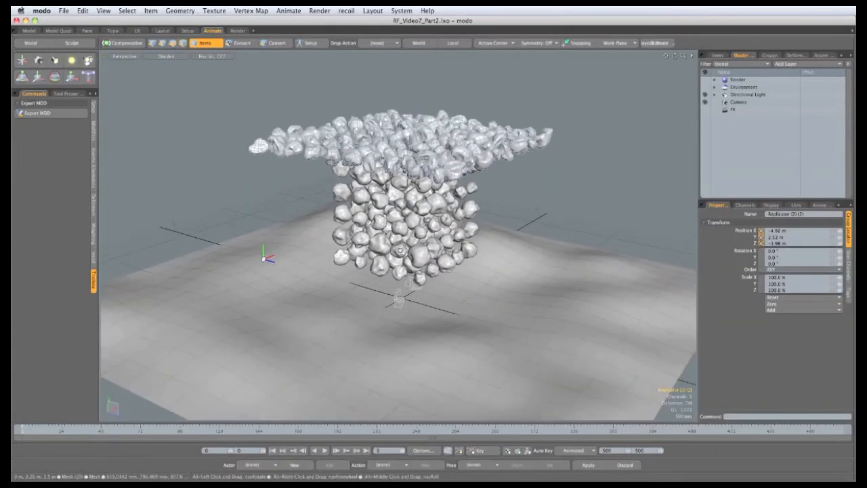
{"action": "left_click", "coordinate": [224, 349]}
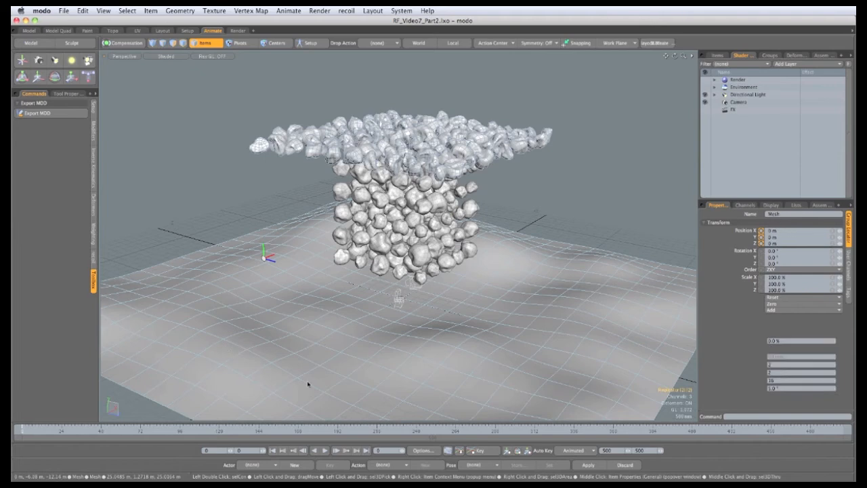
{"action": "left_click", "coordinate": [93, 258]}
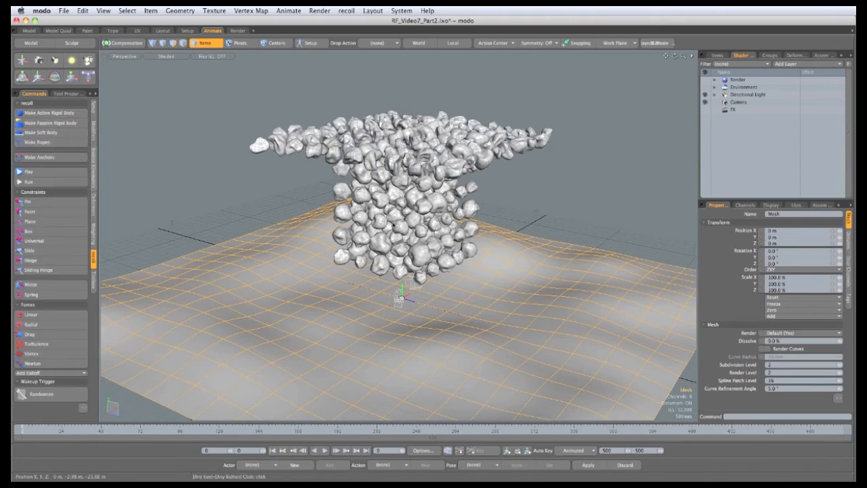
Select the Rock 01 source mesh and all its instances in the item list and make them active rigid bodies
{"action": "left_click", "coordinate": [715, 56]}
{"action": "left_click", "coordinate": [744, 155]}
{"action": "scroll", "coordinate": [744, 155], "scroll_direction": "down", "scroll_amount": 5}
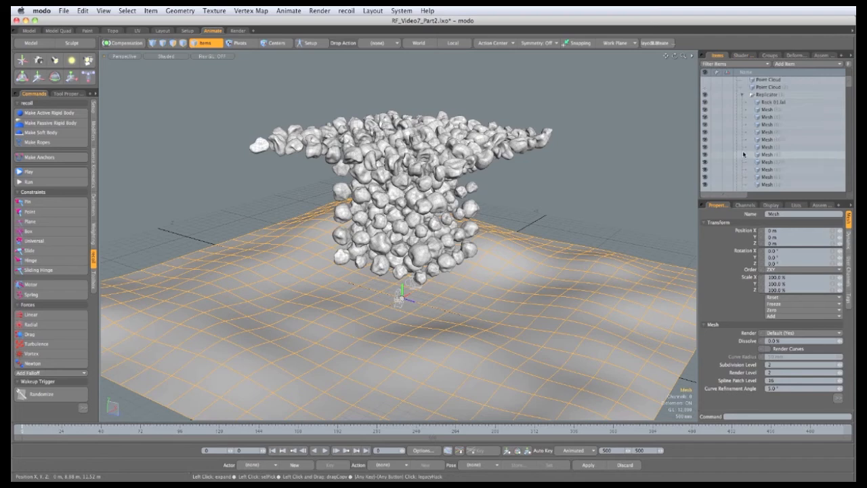
{"action": "left_click", "coordinate": [771, 88]}
{"action": "left_click_drag", "start_coordinate": [848, 84], "coordinate": [845, 103]}
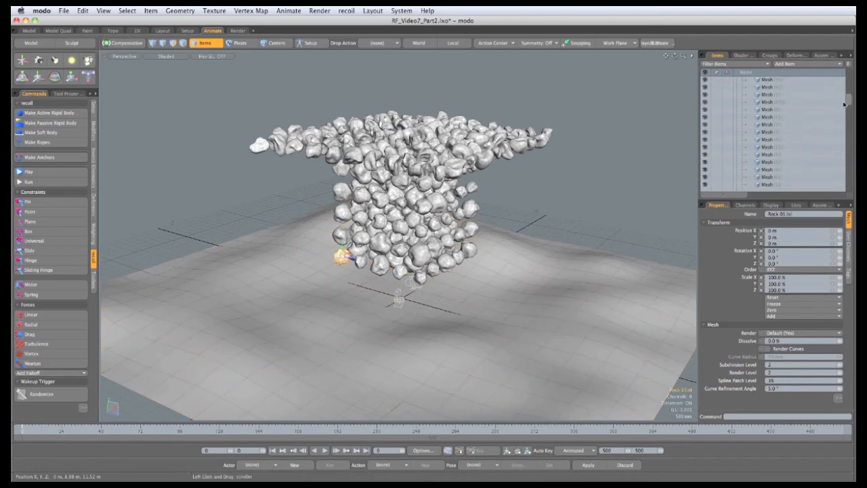
{"action": "left_click", "coordinate": [766, 178], "text": "shift"}
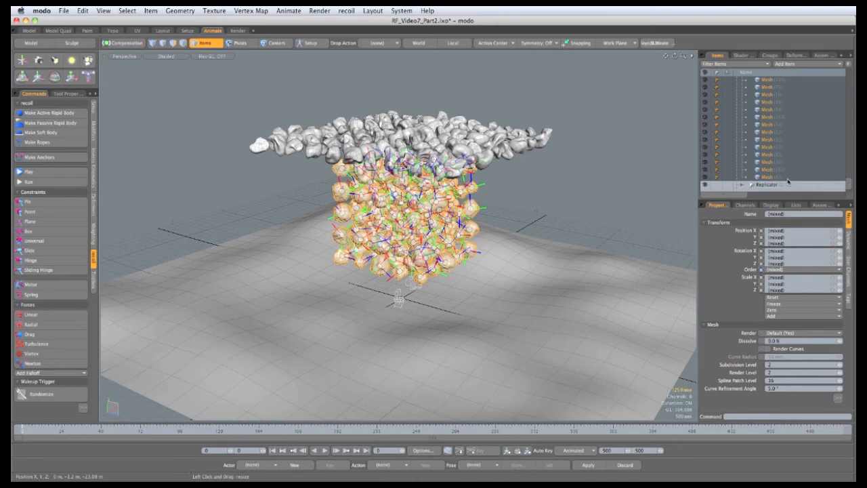
Make the Rock 02 source mesh and its instances active rigid bodies, and set the animation end frame to 120
{"action": "left_click", "coordinate": [741, 185]}
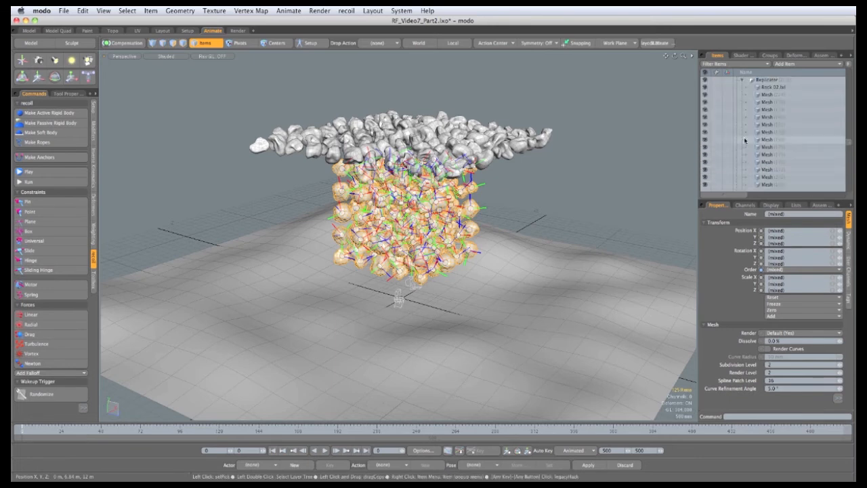
{"action": "left_click", "coordinate": [769, 90]}
{"action": "scroll", "coordinate": [756, 176], "scroll_direction": "down", "scroll_amount": 5}
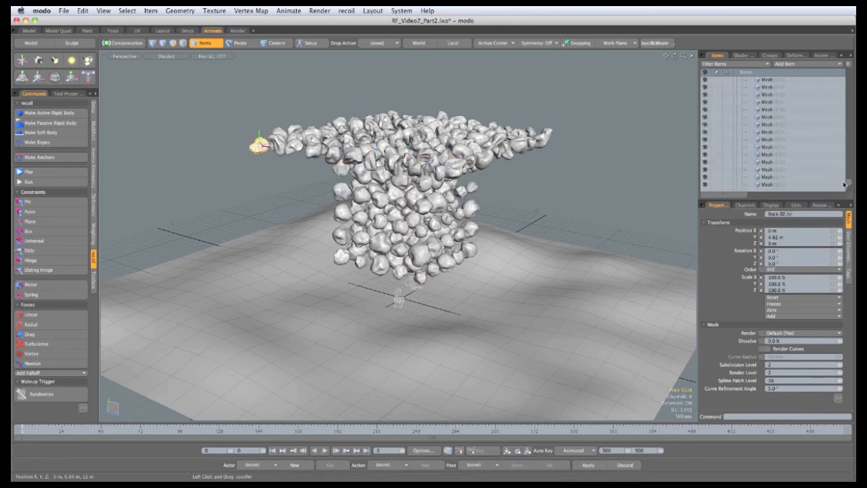
{"action": "left_click", "coordinate": [767, 178], "text": "shift"}
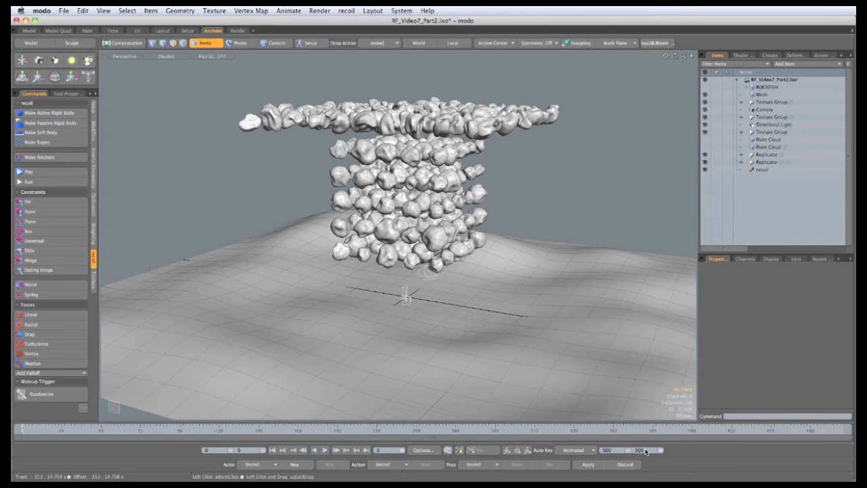
{"action": "key", "text": "Return"}
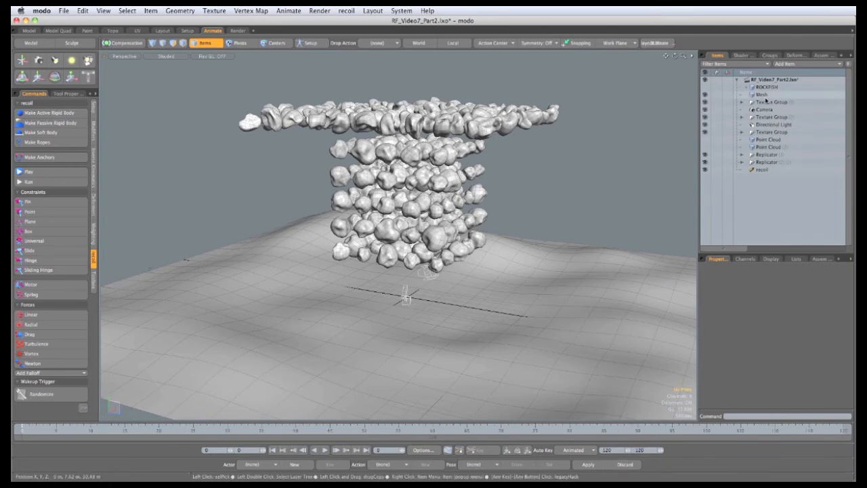
Set the terrain mesh's dynamics collision shape to mesh
{"action": "left_click", "coordinate": [762, 95]}
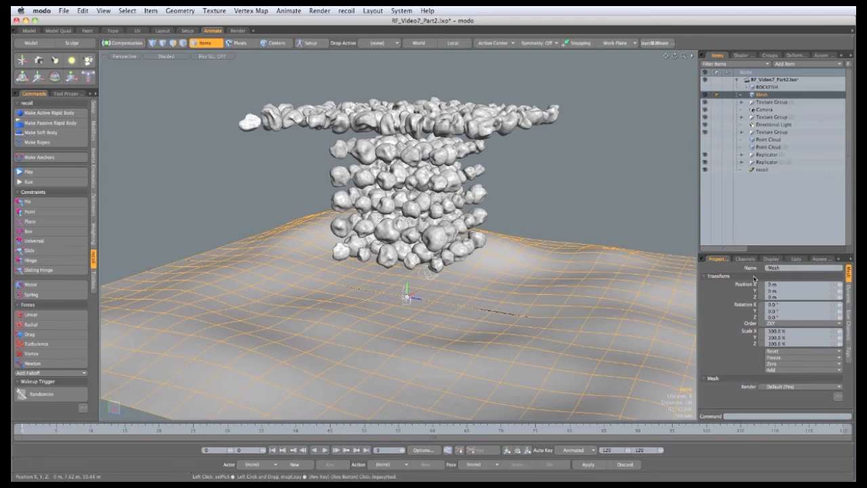
{"action": "left_click_drag", "start_coordinate": [753, 252], "coordinate": [745, 169]}
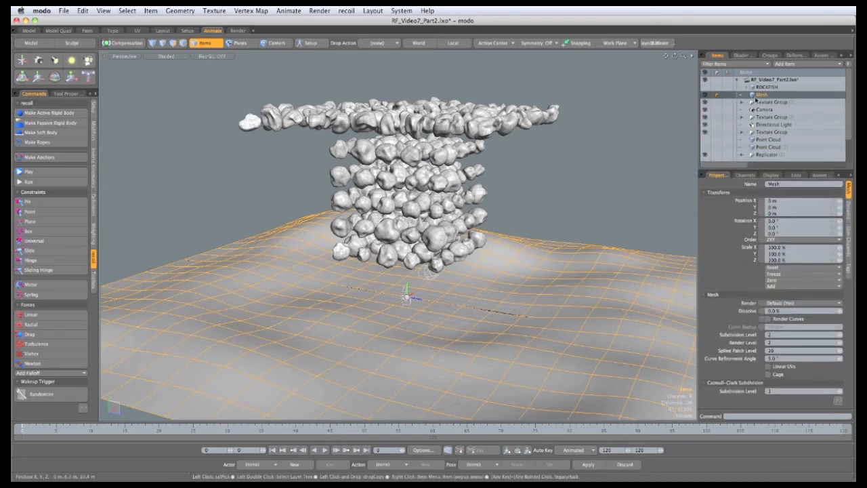
{"action": "left_click", "coordinate": [848, 207]}
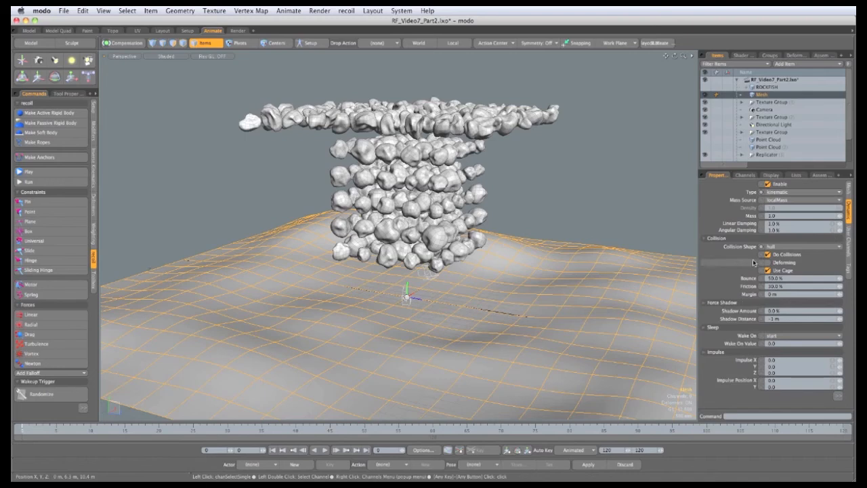
{"action": "left_click", "coordinate": [788, 248]}
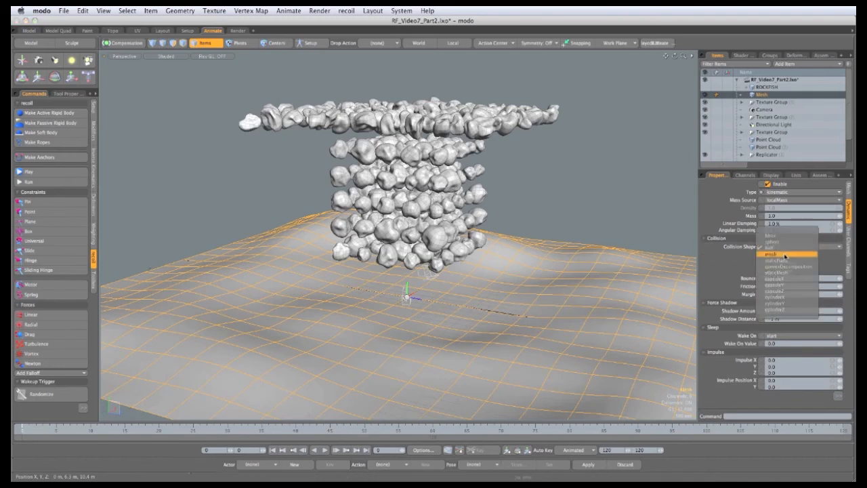
{"action": "left_click", "coordinate": [786, 254]}
Select the Rock 01 source and all its instances and set their collision shape to mesh
{"action": "left_click", "coordinate": [741, 155]}
{"action": "scroll", "coordinate": [745, 142], "scroll_direction": "down", "scroll_amount": 3}
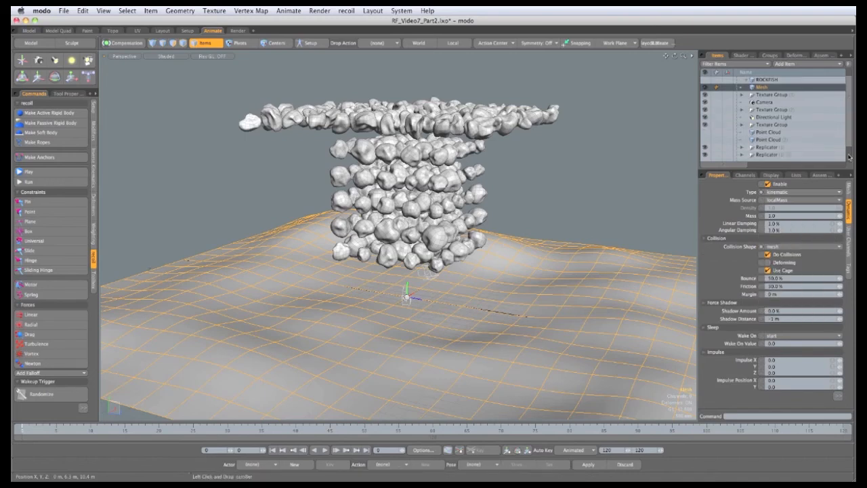
{"action": "scroll", "coordinate": [752, 122], "scroll_direction": "down", "scroll_amount": 3}
{"action": "left_click", "coordinate": [772, 87]}
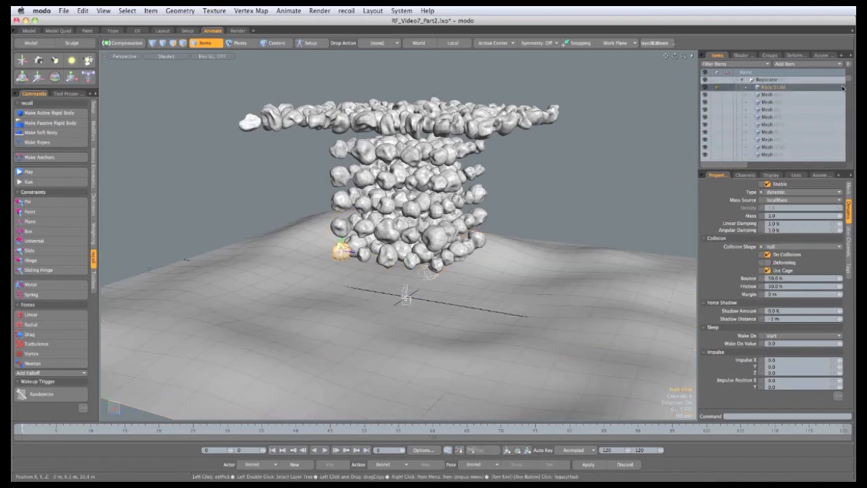
{"action": "left_click_drag", "start_coordinate": [849, 80], "coordinate": [850, 89]}
{"action": "left_click", "coordinate": [777, 140], "text": "shift"}
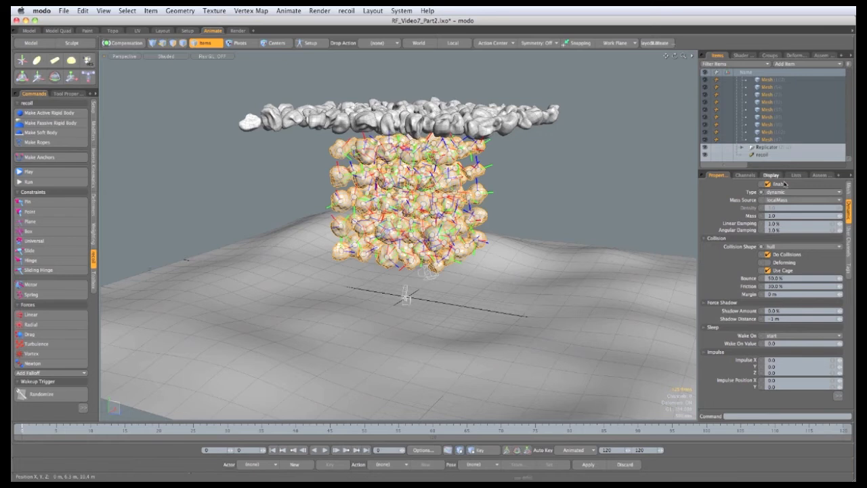
{"action": "left_click", "coordinate": [785, 248]}
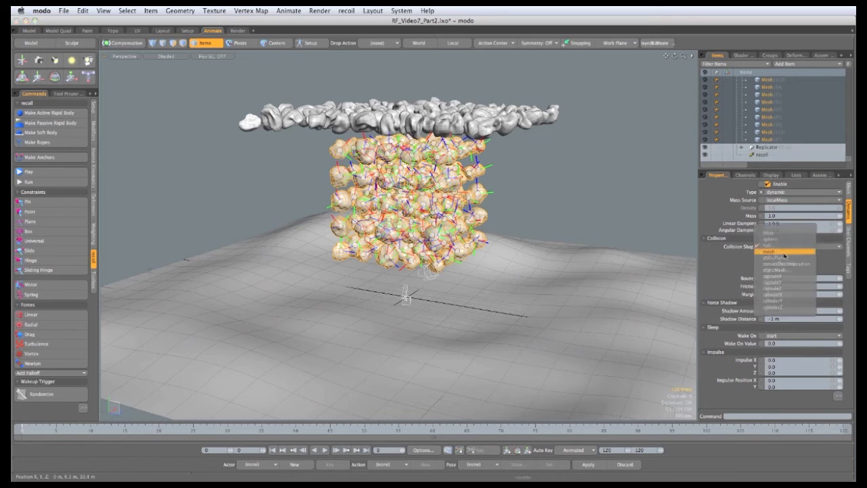
{"action": "left_click", "coordinate": [785, 253]}
{"action": "scroll", "coordinate": [769, 90], "scroll_direction": "up", "scroll_amount": 3}
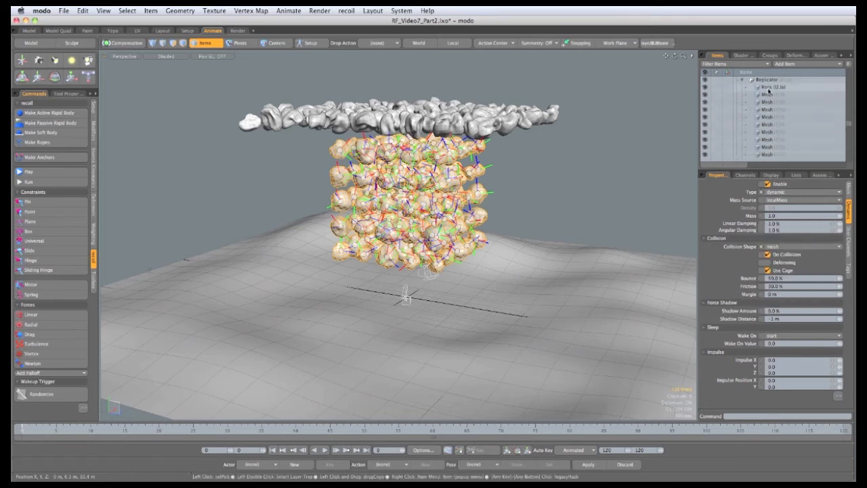
Select the Rock 02 source mesh and all its instances and set their collision shape to mesh
{"action": "left_click", "coordinate": [769, 88]}
{"action": "left_click_drag", "start_coordinate": [850, 127], "coordinate": [847, 154]}
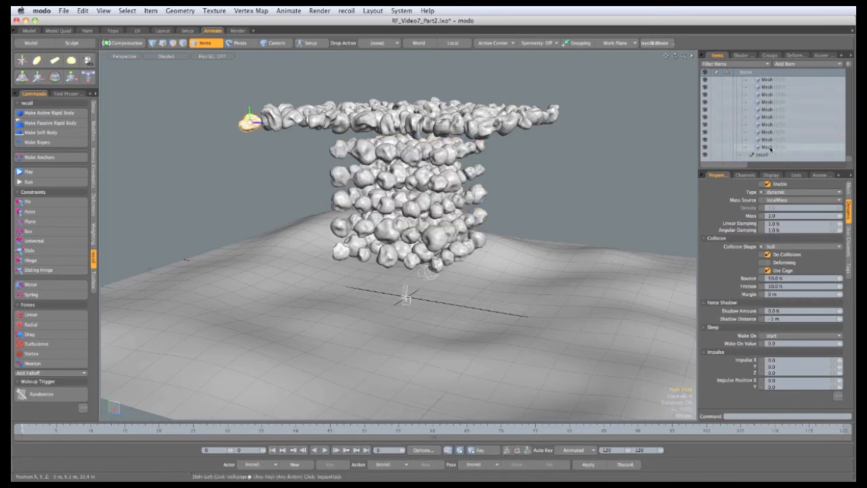
{"action": "left_click", "coordinate": [770, 147], "text": "shift"}
{"action": "left_click", "coordinate": [779, 247]}
{"action": "left_click", "coordinate": [784, 253]}
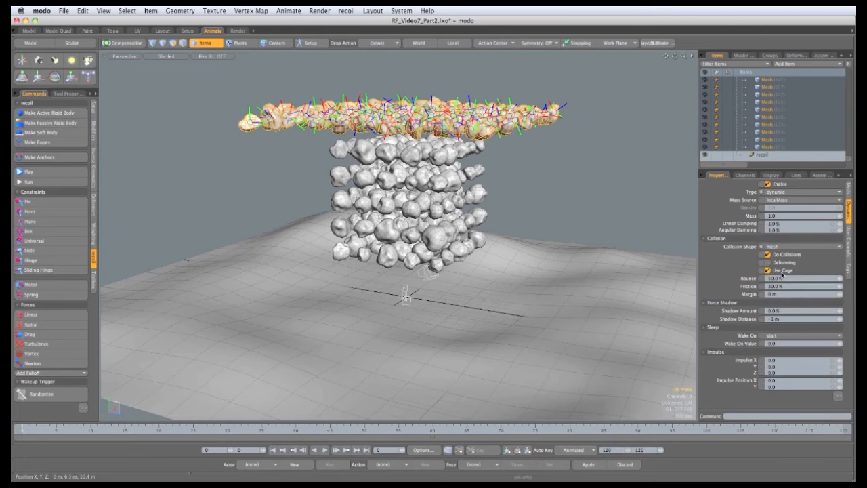
Run the simulation to the end frame and inspect the rocks settled on the terrain from closer up
{"action": "left_click", "coordinate": [608, 171]}
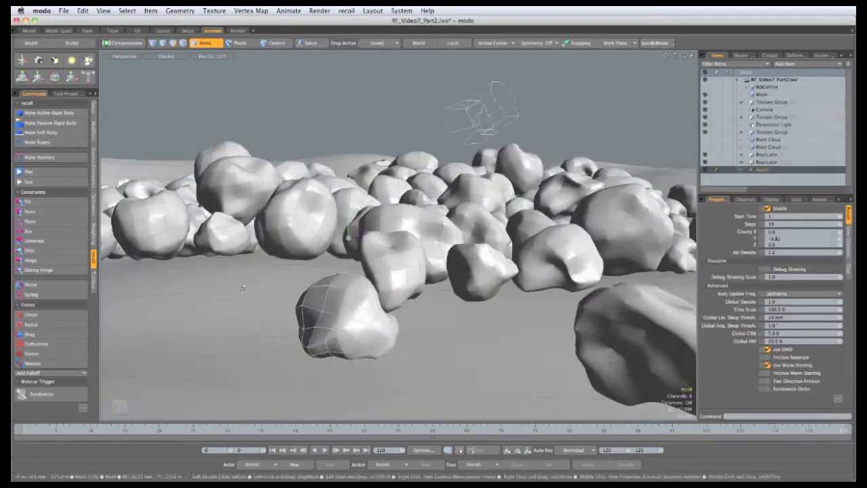
{"action": "left_click_drag", "start_coordinate": [371, 295], "coordinate": [648, 346], "text": "alt"}
{"action": "mouse_move", "coordinate": [831, 434]}
{"action": "left_mouse_down"}
{"action": "mouse_move", "coordinate": [247, 430]}
{"action": "mouse_move", "coordinate": [838, 431]}
{"action": "left_mouse_up"}
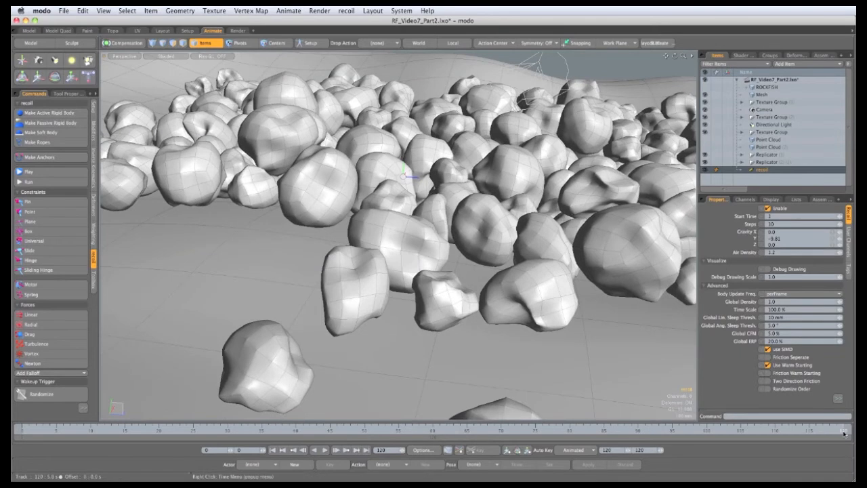
{"action": "scroll", "coordinate": [474, 285], "scroll_direction": "down", "scroll_amount": 3}
{"action": "left_click_drag", "start_coordinate": [475, 288], "coordinate": [483, 263], "text": "alt"}
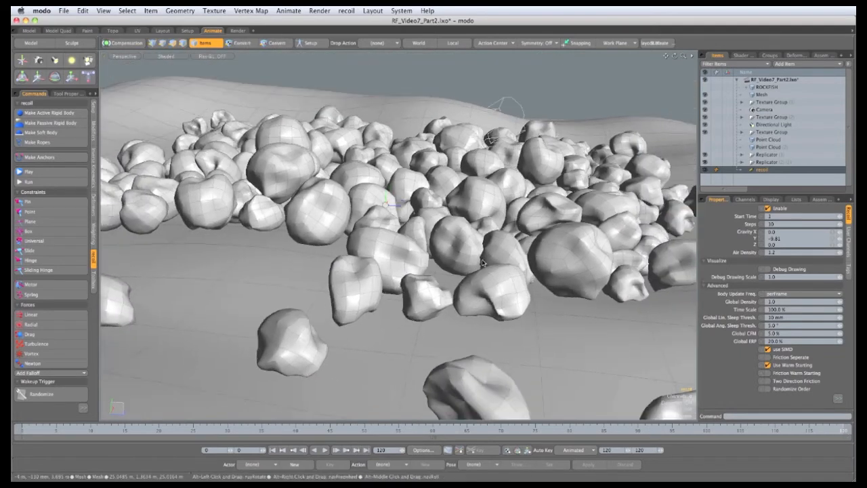
{"action": "left_click_drag", "start_coordinate": [436, 234], "coordinate": [412, 354], "text": "alt"}
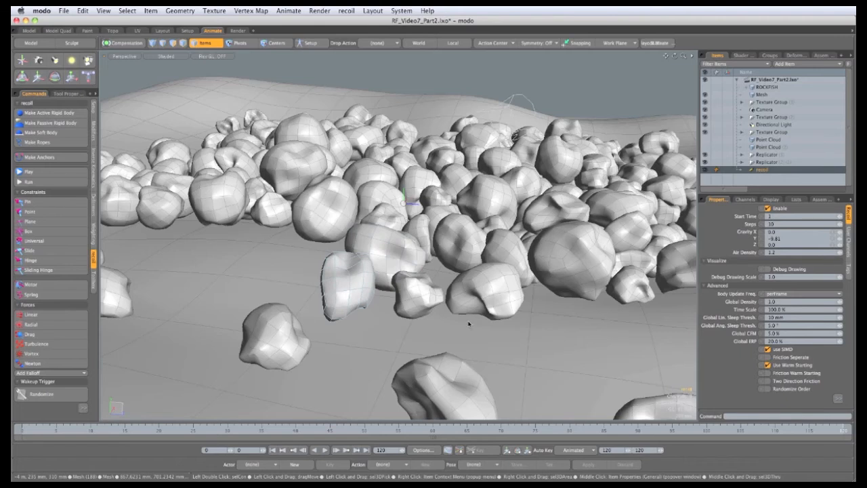
Select all the simulated rock meshes together with the terrain and combine them into one static Seabed mesh
{"action": "left_click", "coordinate": [127, 11]}
{"action": "mouse_move", "coordinate": [134, 86]}
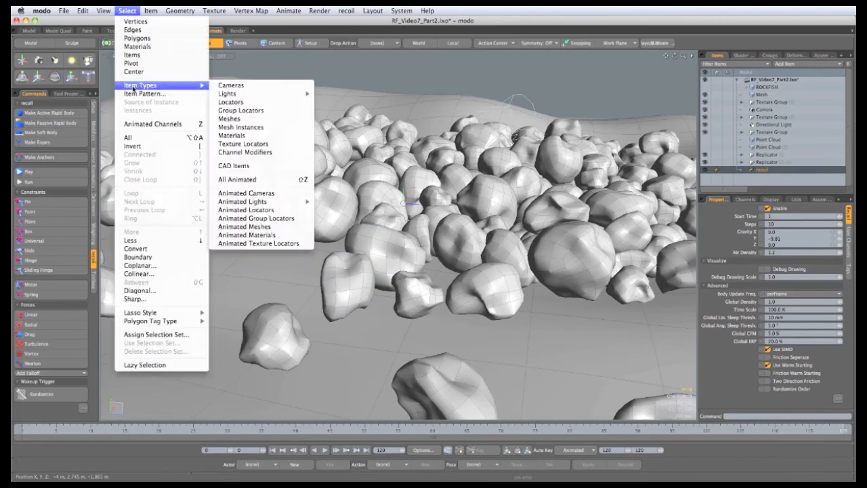
{"action": "left_click", "coordinate": [244, 120]}
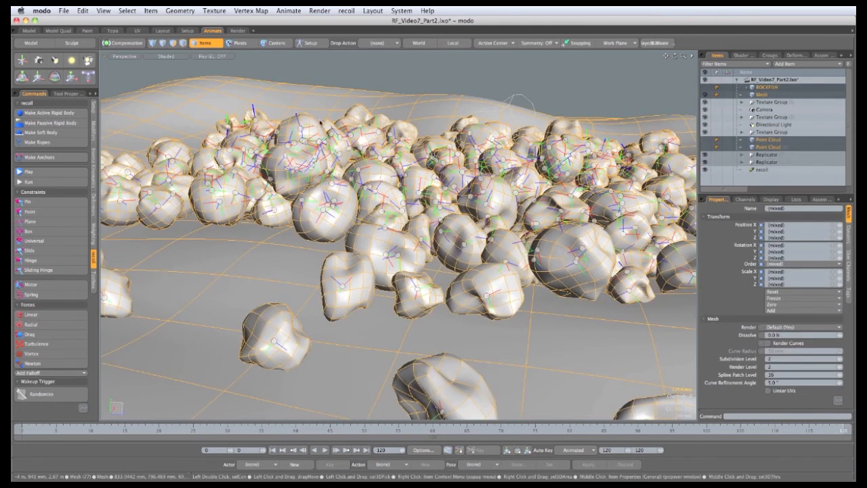
{"action": "left_click_drag", "start_coordinate": [519, 263], "coordinate": [478, 291], "text": "alt"}
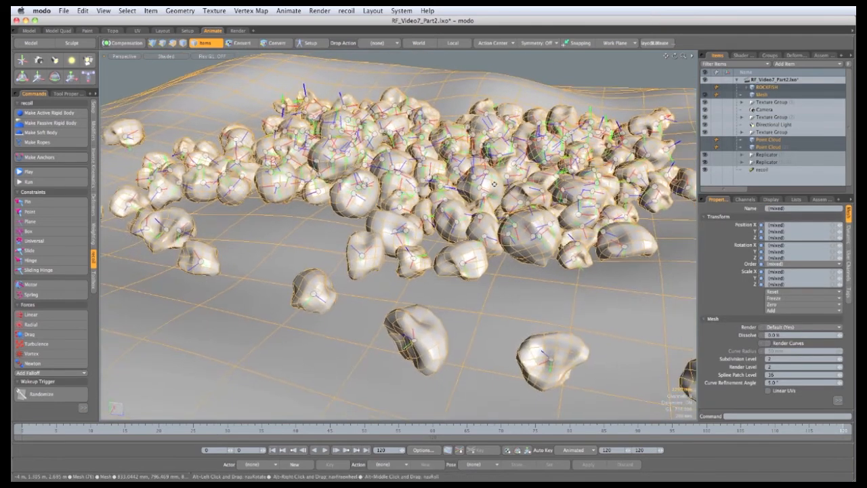
{"action": "left_click", "coordinate": [762, 89], "text": "ctrl"}
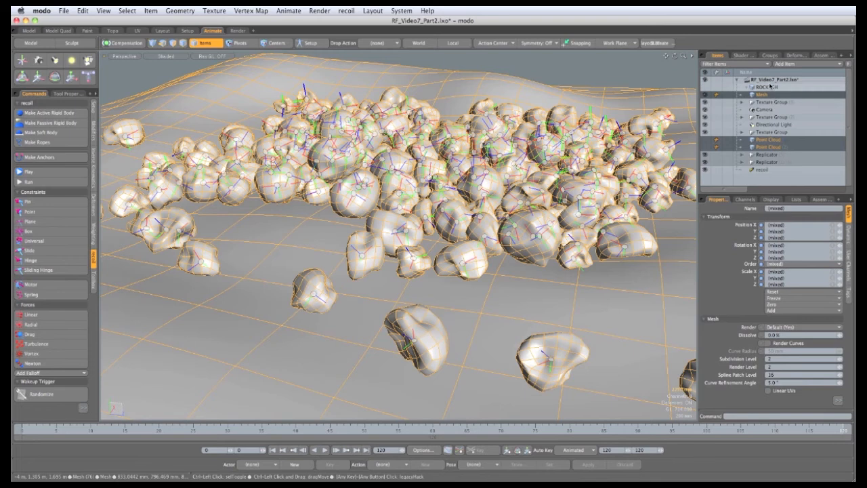
{"action": "left_click", "coordinate": [759, 147], "text": "ctrl"}
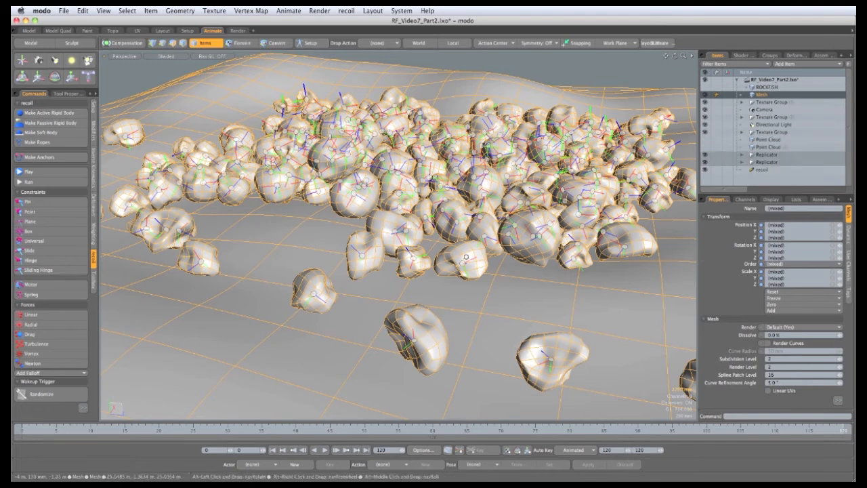
{"action": "left_click_drag", "start_coordinate": [542, 196], "coordinate": [303, 160], "text": "ctrl+alt"}
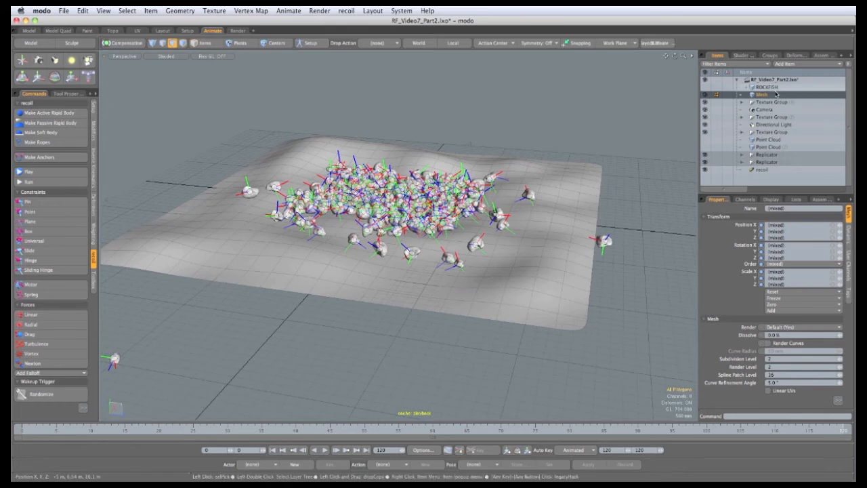
{"action": "left_click", "coordinate": [777, 96]}
{"action": "left_click", "coordinate": [815, 65]}
{"action": "left_click", "coordinate": [814, 81]}
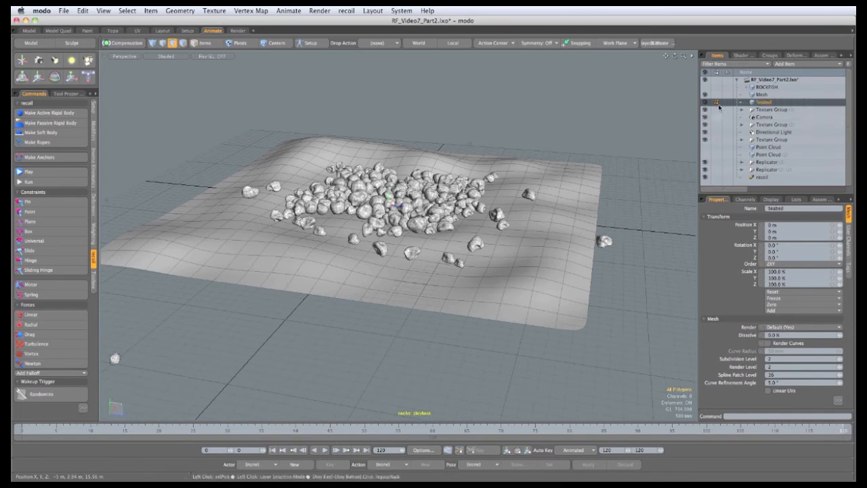
Delete the original terrain mesh
{"action": "left_click", "coordinate": [765, 94]}
{"action": "right_click", "coordinate": [760, 95]}
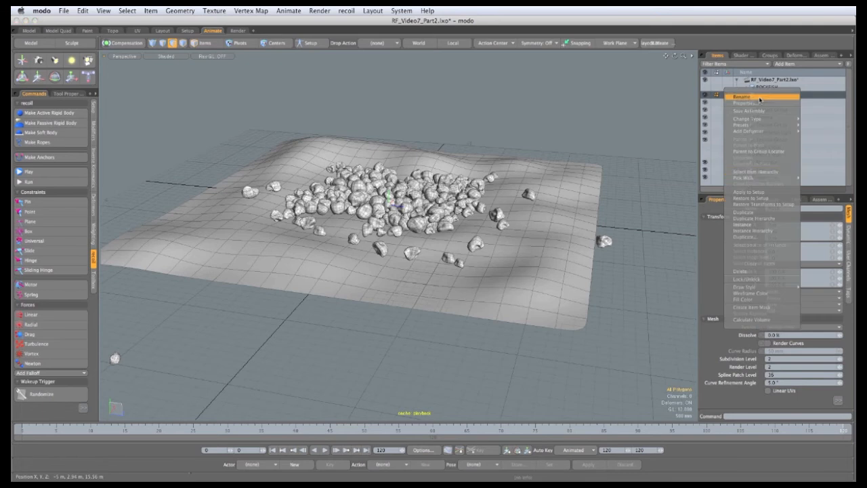
{"action": "left_click", "coordinate": [743, 272]}
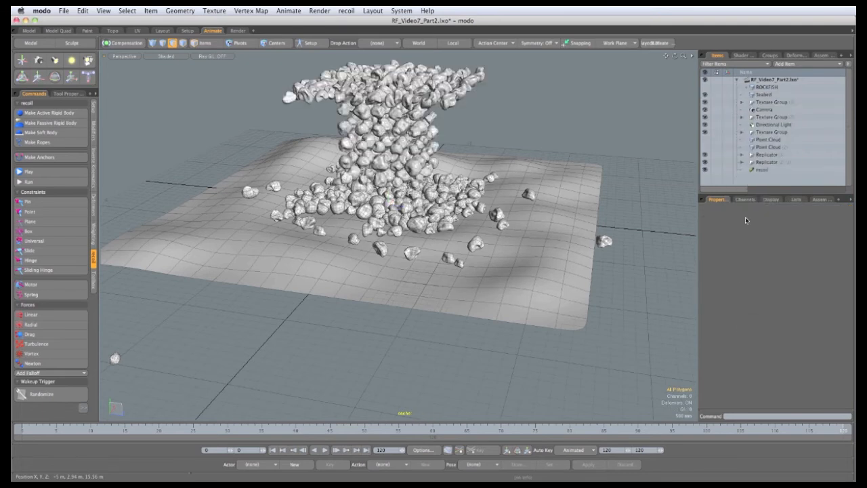
Delete the point clouds, replicators and the recoil solver, including the referenced rock sources
{"action": "left_click", "coordinate": [766, 140]}
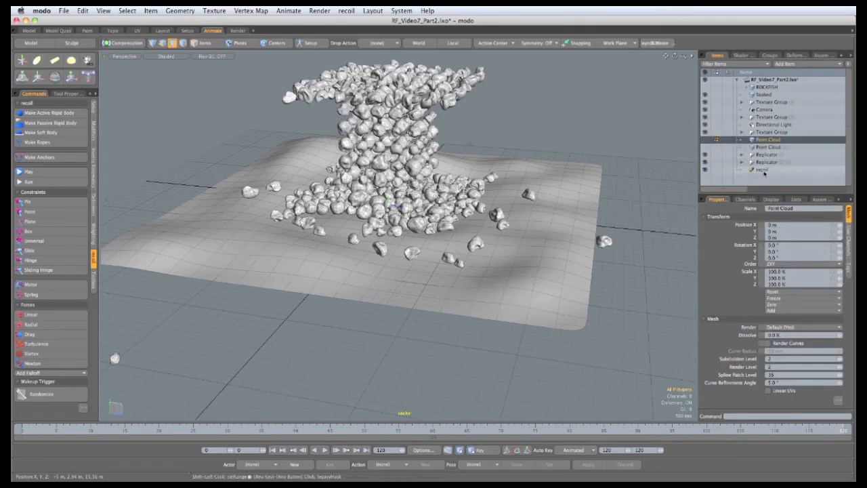
{"action": "left_click", "coordinate": [763, 171], "text": "shift"}
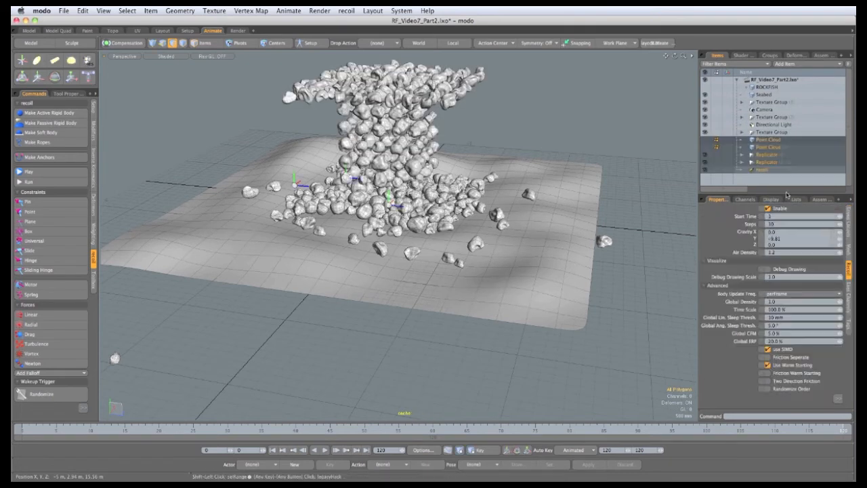
{"action": "right_click", "coordinate": [770, 161]}
{"action": "left_click", "coordinate": [748, 331]}
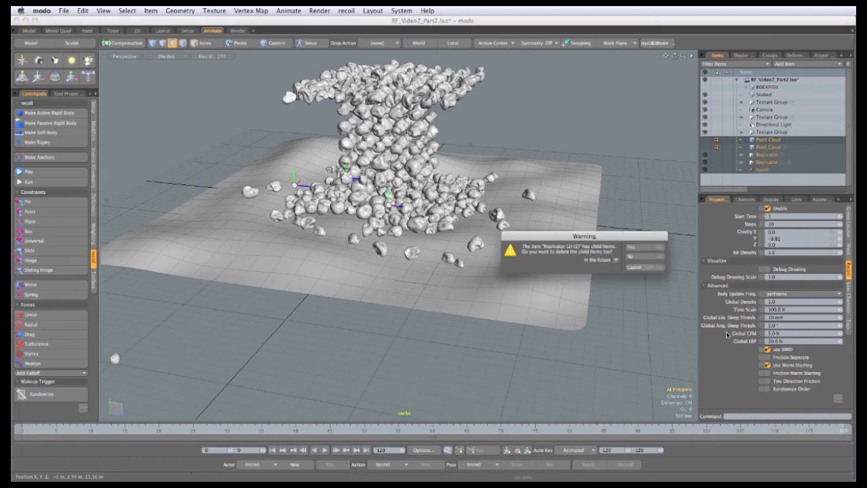
{"action": "left_click", "coordinate": [636, 255]}
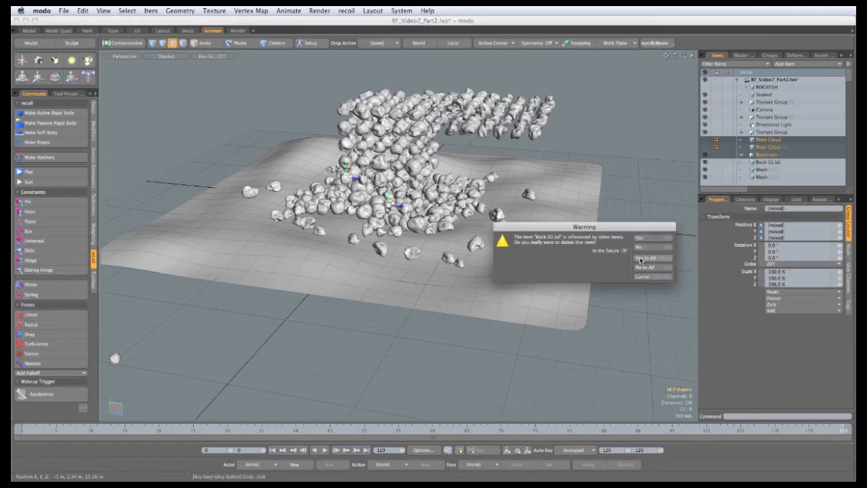
{"action": "left_click", "coordinate": [641, 257]}
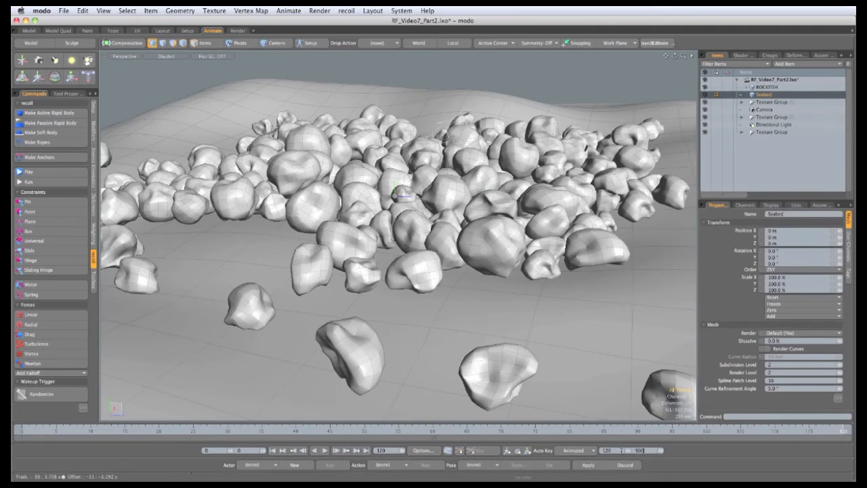
Set the animation end frame to 500
{"action": "left_click_drag", "start_coordinate": [621, 451], "coordinate": [589, 470]}
{"action": "key", "text": "Return"}
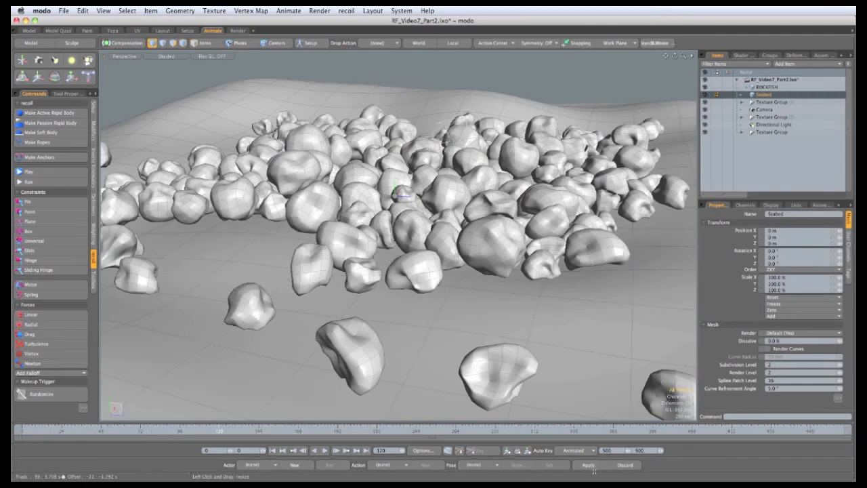
Orbit and zoom around the Seabed mesh to examine the settled rocks from several angles
{"action": "left_click_drag", "start_coordinate": [411, 346], "coordinate": [403, 268], "text": "alt"}
{"action": "scroll", "coordinate": [417, 291], "scroll_direction": "up", "scroll_amount": 1}
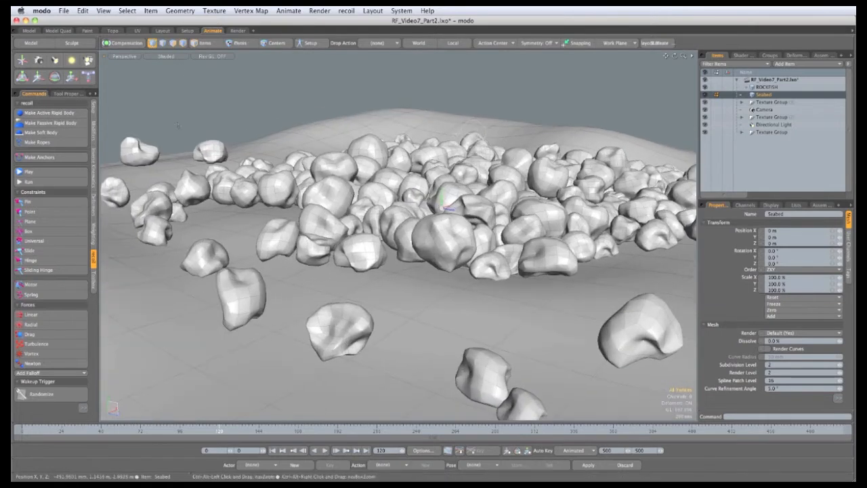
{"action": "key", "text": "space"}
{"action": "key", "text": "space"}
{"action": "double_click", "coordinate": [484, 335]}
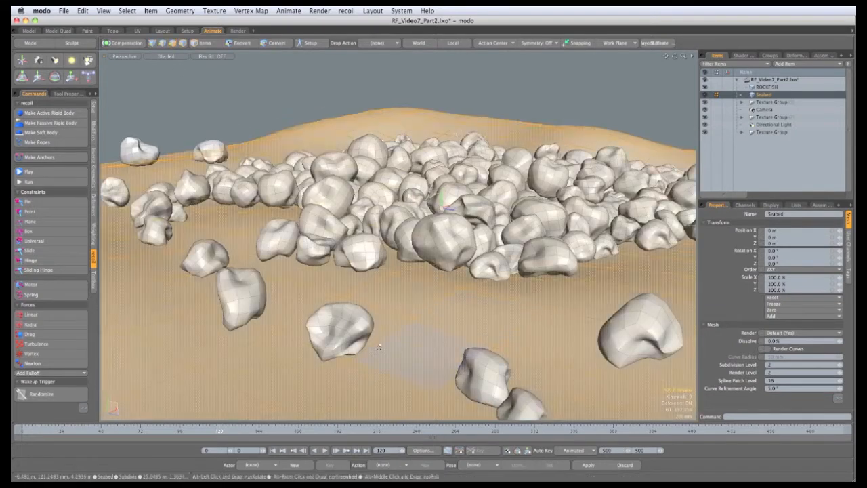
{"action": "left_click_drag", "start_coordinate": [484, 335], "coordinate": [210, 208], "text": "alt"}
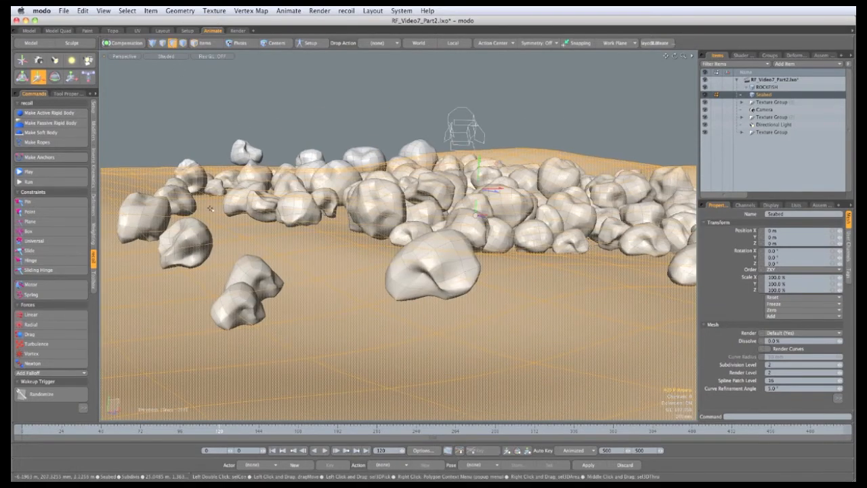
{"action": "scroll", "coordinate": [480, 168], "scroll_direction": "up", "scroll_amount": 3}
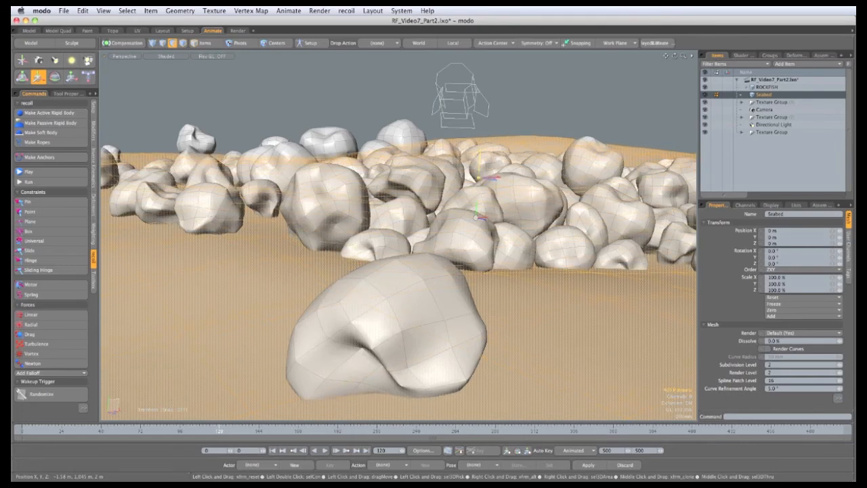
{"action": "left_click_drag", "start_coordinate": [479, 178], "coordinate": [372, 157], "text": "alt"}
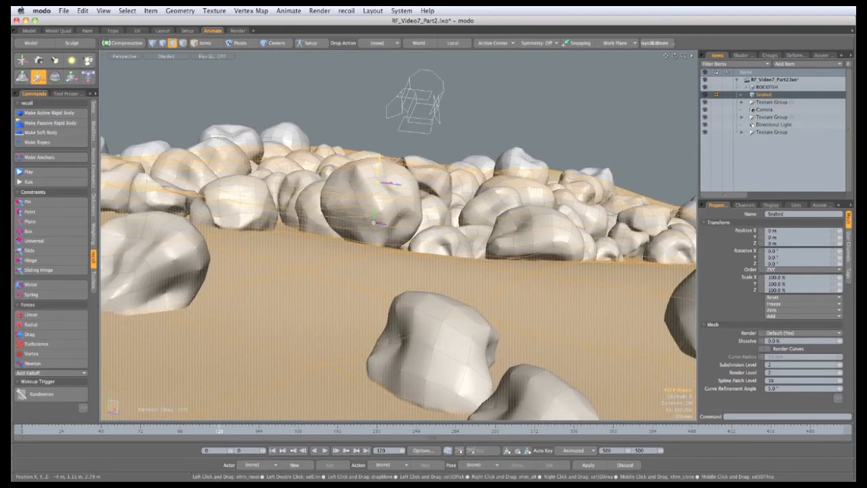
{"action": "left_click_drag", "start_coordinate": [374, 222], "coordinate": [407, 169], "text": "alt"}
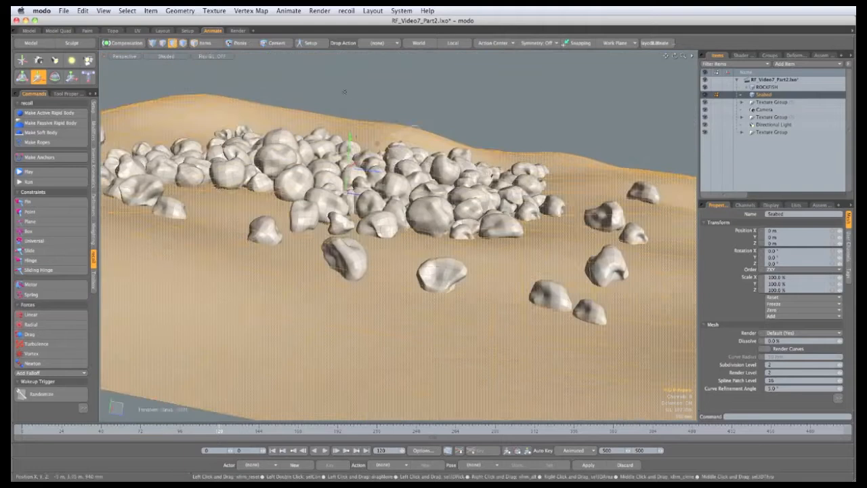
{"action": "left_click_drag", "start_coordinate": [494, 172], "coordinate": [326, 264], "text": "alt"}
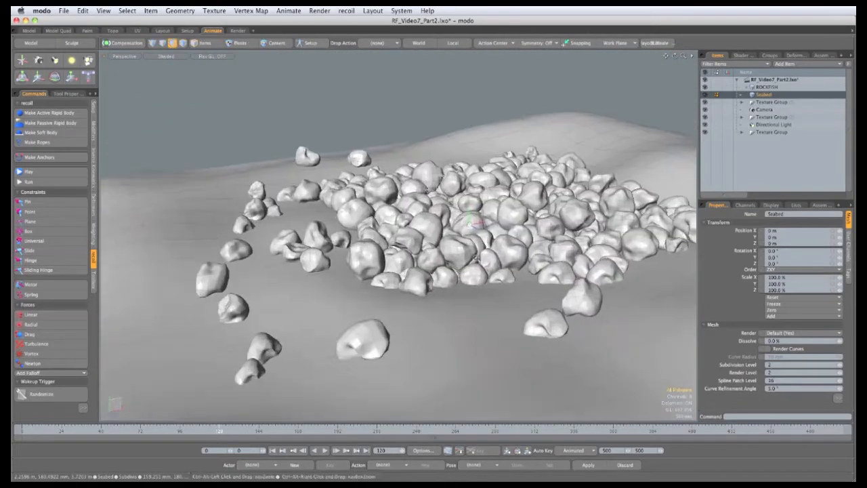
{"action": "left_click_drag", "start_coordinate": [487, 261], "coordinate": [408, 253], "text": "alt+shift"}
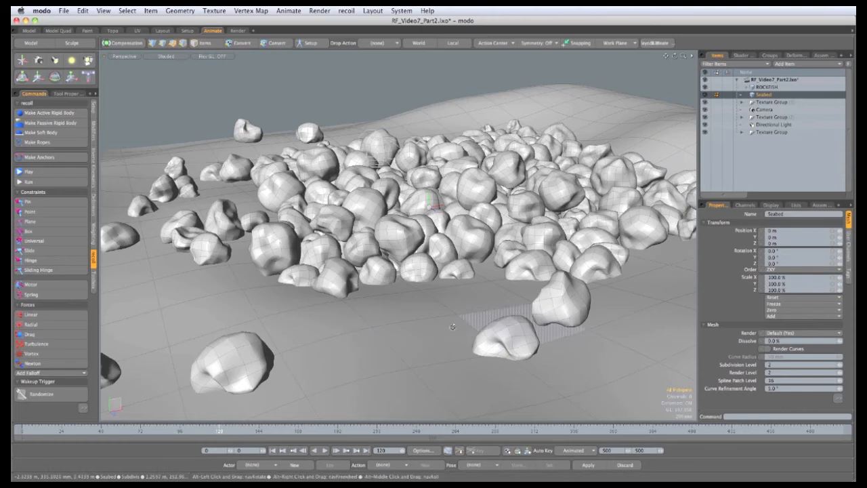
Move the Seabed mesh to about X 4.76 m, Y -1.1 m, Z 2.1 m so the rocks sit beneath the fish
{"action": "left_click", "coordinate": [203, 43]}
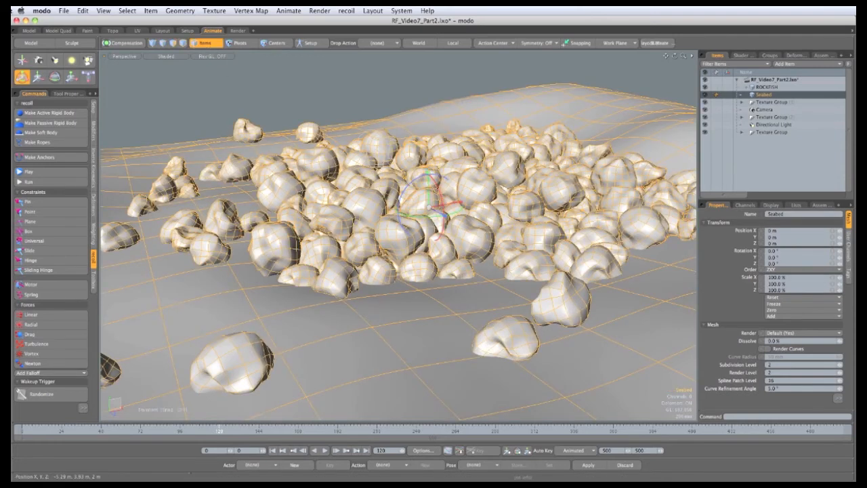
{"action": "left_click_drag", "start_coordinate": [342, 152], "coordinate": [317, 135], "text": "alt"}
{"action": "left_click_drag", "start_coordinate": [381, 216], "coordinate": [560, 245]}
{"action": "left_click_drag", "start_coordinate": [331, 303], "coordinate": [471, 326], "text": "alt"}
{"action": "left_click_drag", "start_coordinate": [368, 239], "coordinate": [356, 241]}
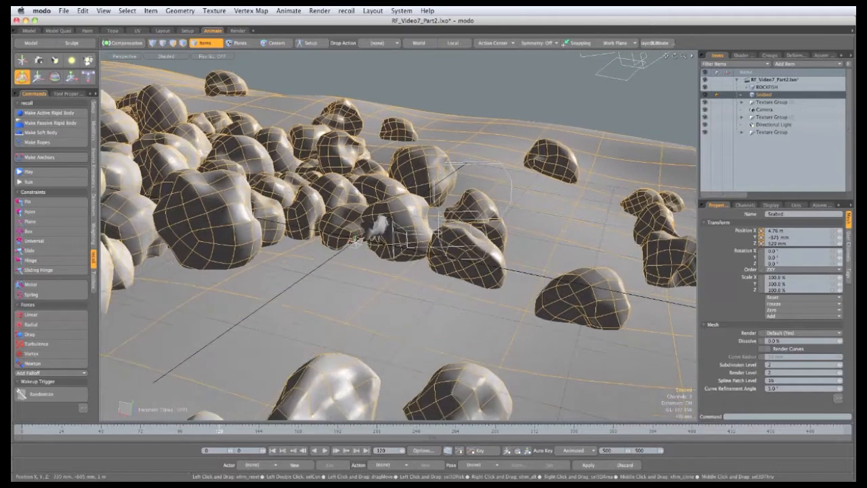
{"action": "left_click_drag", "start_coordinate": [434, 303], "coordinate": [338, 272], "text": "alt"}
{"action": "left_click_drag", "start_coordinate": [327, 209], "coordinate": [412, 338]}
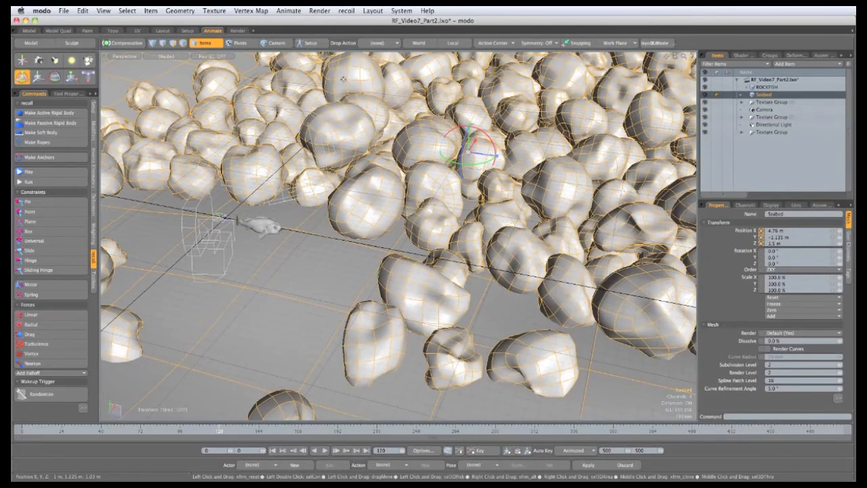
{"action": "left_click_drag", "start_coordinate": [474, 237], "coordinate": [494, 283], "text": "alt"}
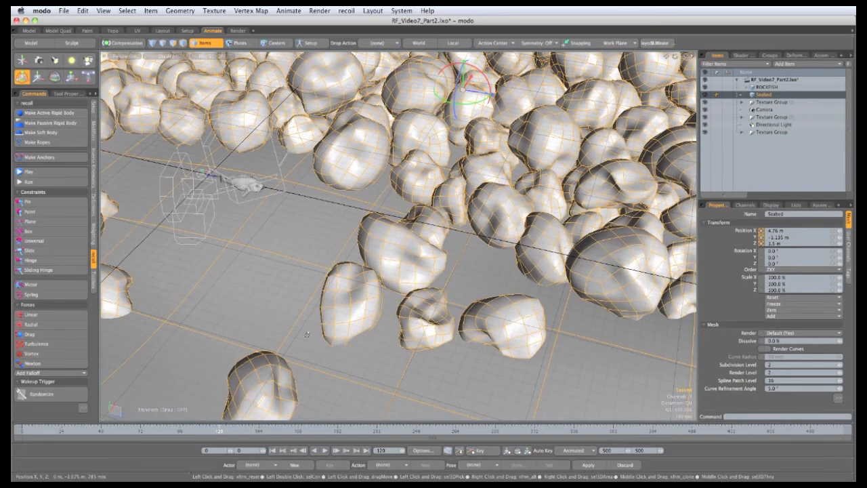
{"action": "left_click_drag", "start_coordinate": [307, 334], "coordinate": [304, 177], "text": "alt"}
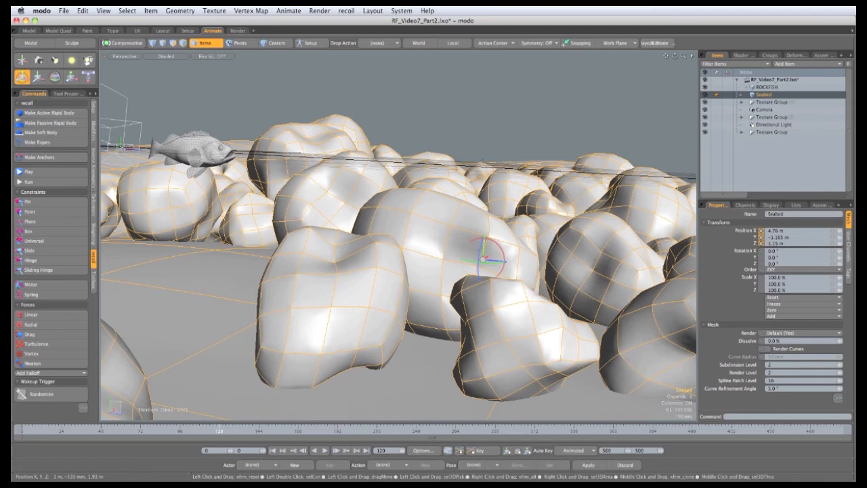
{"action": "left_click_drag", "start_coordinate": [483, 238], "coordinate": [406, 261]}
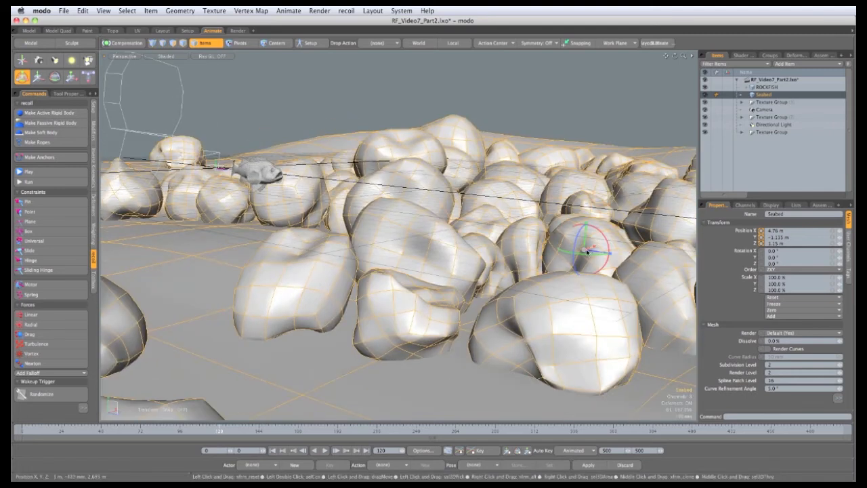
Move the Seabed mesh slightly to about X 4.96 m so the rocks sit better beneath the fish
{"action": "left_click_drag", "start_coordinate": [587, 252], "coordinate": [463, 273]}
{"action": "left_click_drag", "start_coordinate": [328, 209], "coordinate": [303, 223]}
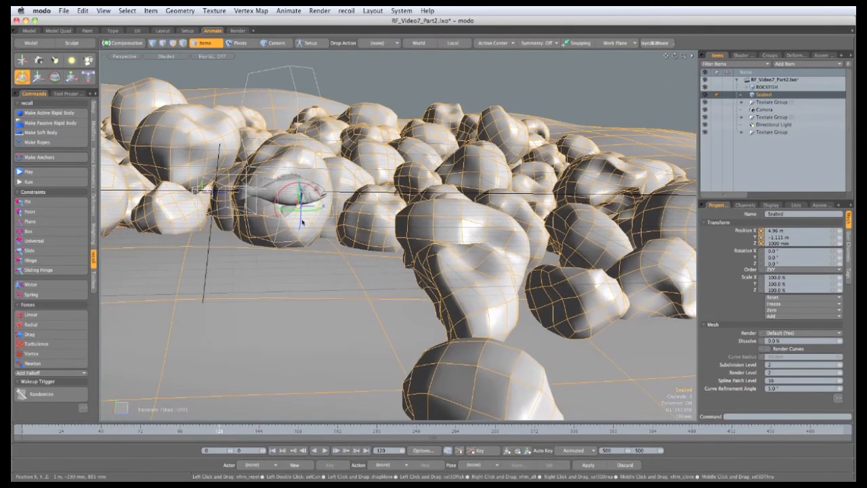
Deselect everything, switch the viewport to the camera view and select the Camera item
{"action": "key", "text": "space"}
{"action": "left_click", "coordinate": [422, 81]}
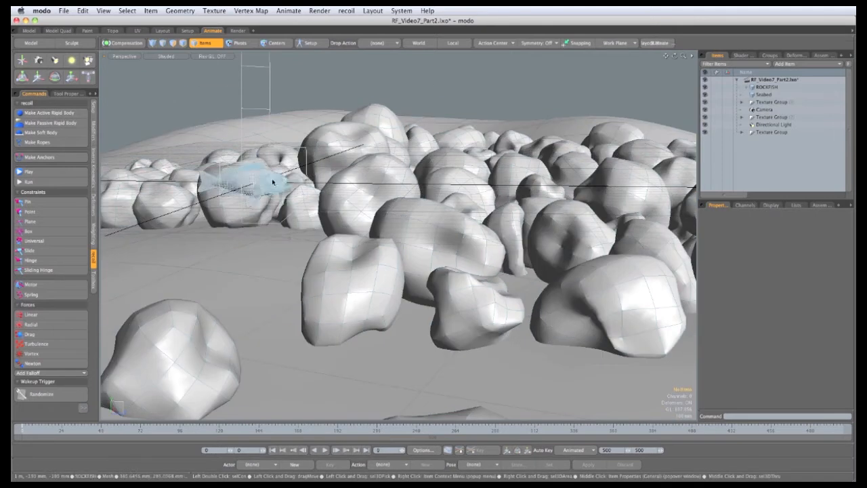
{"action": "left_click", "coordinate": [124, 56]}
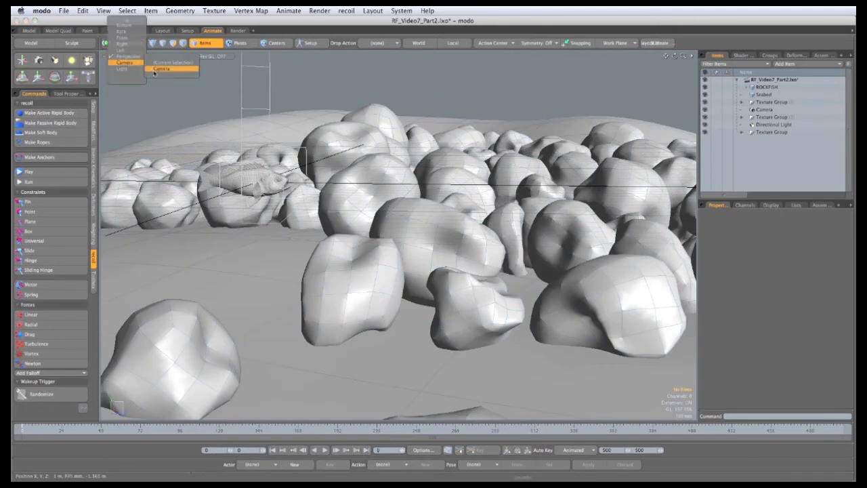
{"action": "left_click", "coordinate": [161, 69]}
{"action": "left_click", "coordinate": [765, 109]}
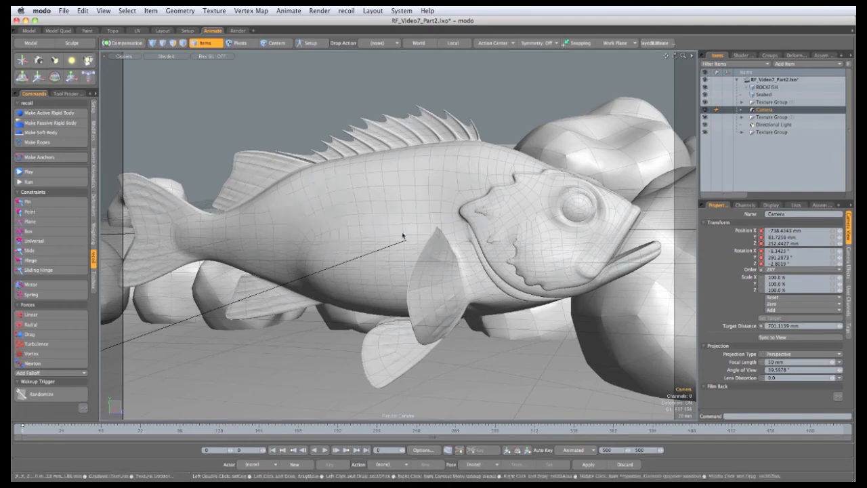
Orbit and dolly the camera to frame the rockfish in front of the rock pile
{"action": "left_click_drag", "start_coordinate": [429, 210], "coordinate": [352, 185], "text": "ctrl+alt"}
{"action": "left_click_drag", "start_coordinate": [433, 186], "coordinate": [333, 183], "text": "ctrl+alt"}
{"action": "left_click_drag", "start_coordinate": [488, 204], "coordinate": [323, 218], "text": "alt+shift"}
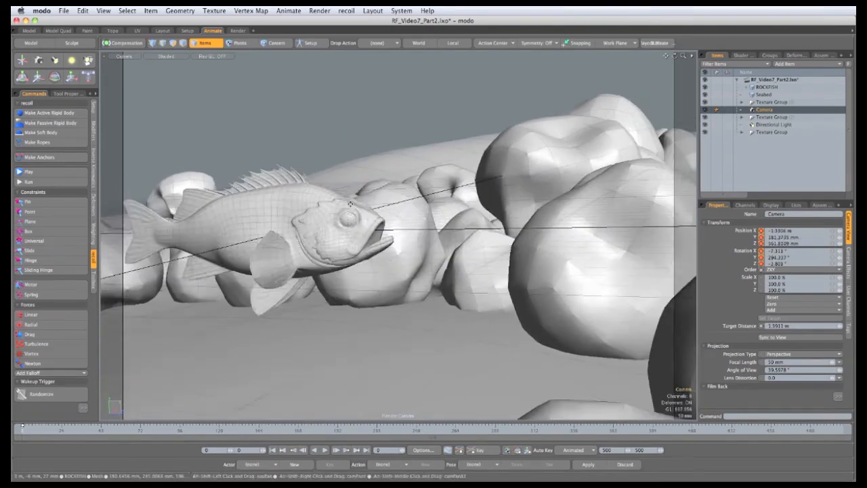
{"action": "left_click_drag", "start_coordinate": [380, 215], "coordinate": [284, 239], "text": "ctrl+alt"}
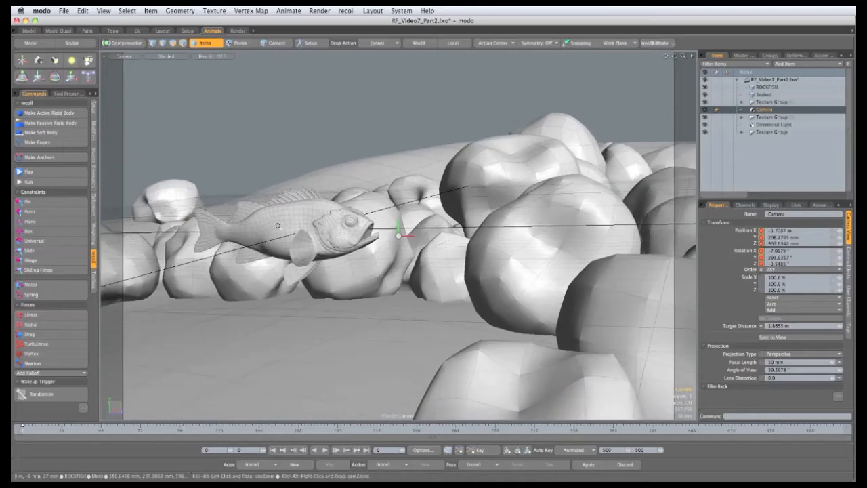
{"action": "left_click_drag", "start_coordinate": [401, 232], "coordinate": [379, 234], "text": "ctrl+alt"}
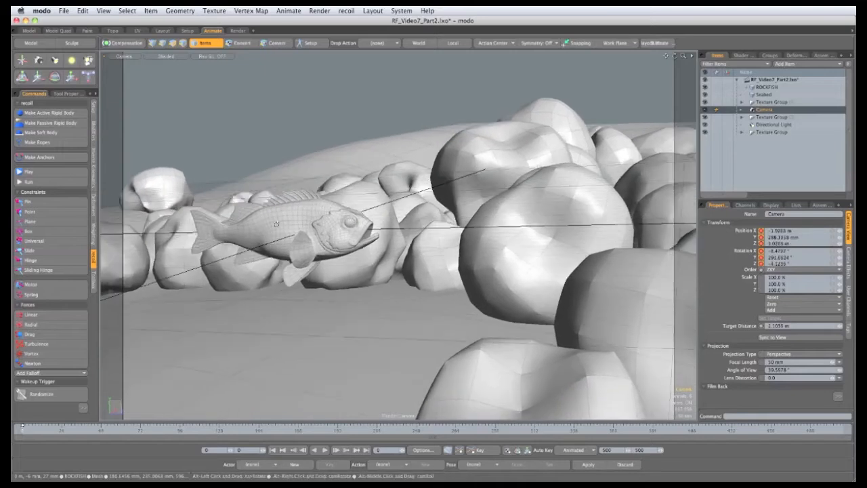
{"action": "left_click_drag", "start_coordinate": [433, 230], "coordinate": [423, 235], "text": "alt+shift"}
{"action": "mouse_move", "coordinate": [542, 228]}
{"action": "left_mouse_down", "text": "alt"}
{"action": "mouse_move", "coordinate": [560, 235]}
{"action": "mouse_move", "coordinate": [547, 229]}
{"action": "left_mouse_up", "text": "alt"}
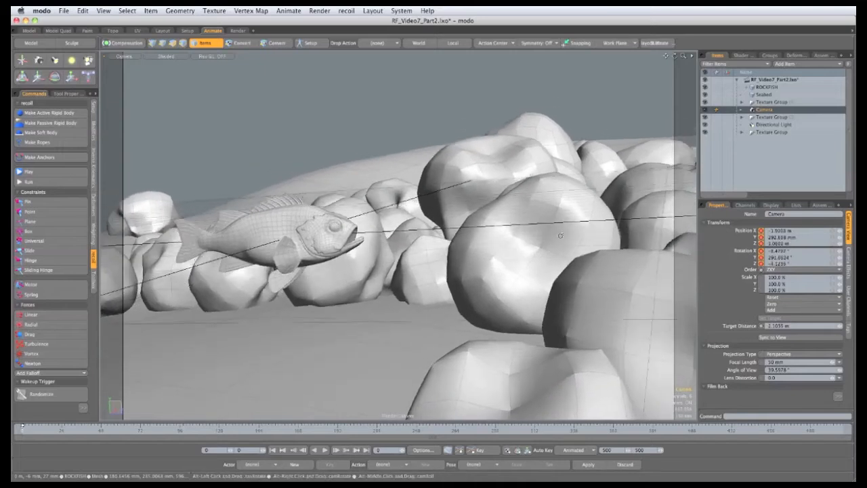
{"action": "left_click_drag", "start_coordinate": [218, 178], "coordinate": [231, 203], "text": "alt"}
{"action": "left_click_drag", "start_coordinate": [279, 241], "coordinate": [273, 242], "text": "ctrl+alt"}
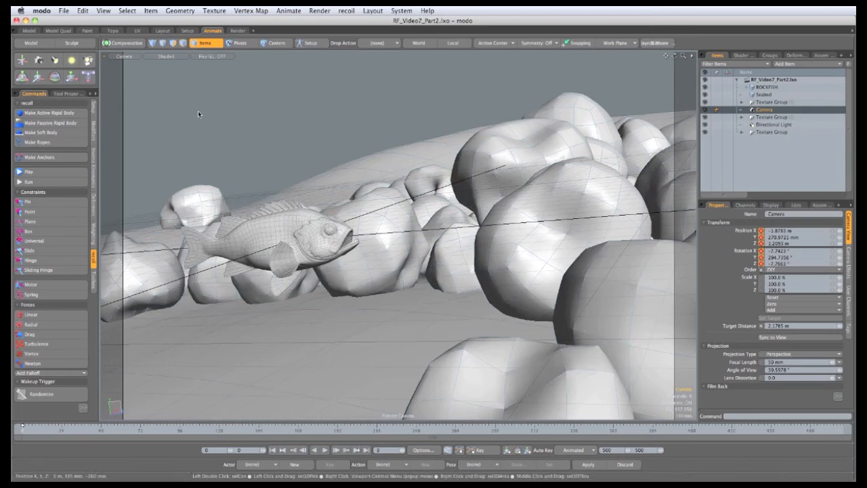
Set the render frame size to 1280 by 720 pixels in the render settings
{"action": "left_click", "coordinate": [741, 55]}
{"action": "left_click", "coordinate": [736, 80]}
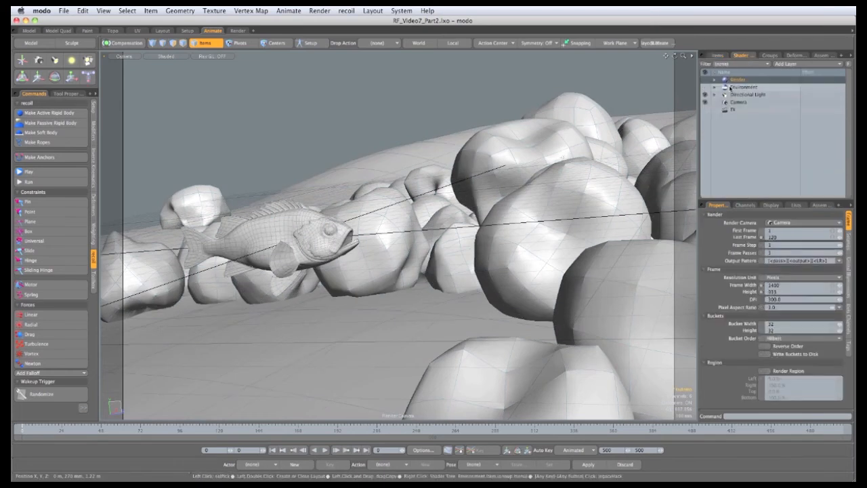
{"action": "left_click", "coordinate": [775, 286]}
{"action": "type", "text": "12"}
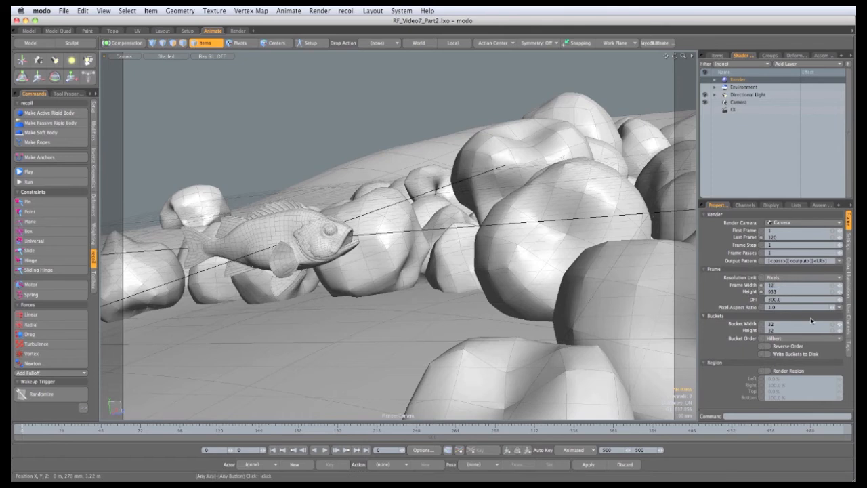
{"action": "type", "text": "80"}
{"action": "key", "text": "Return"}
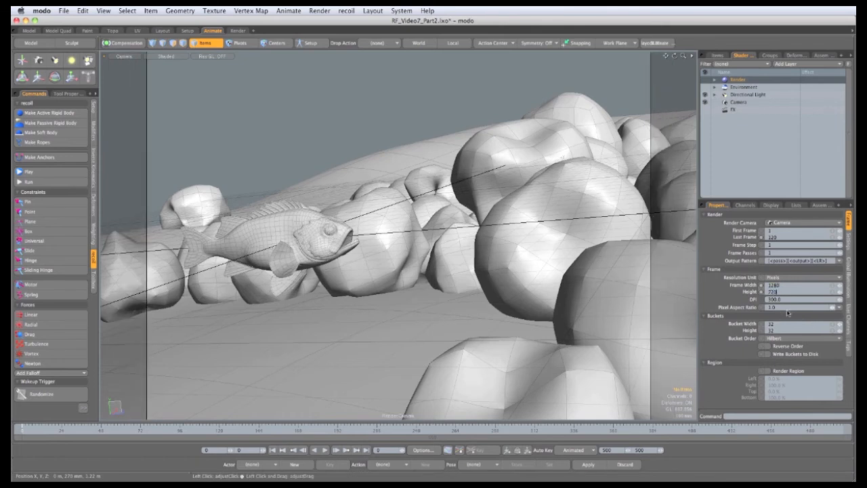
{"action": "key", "text": "Return"}
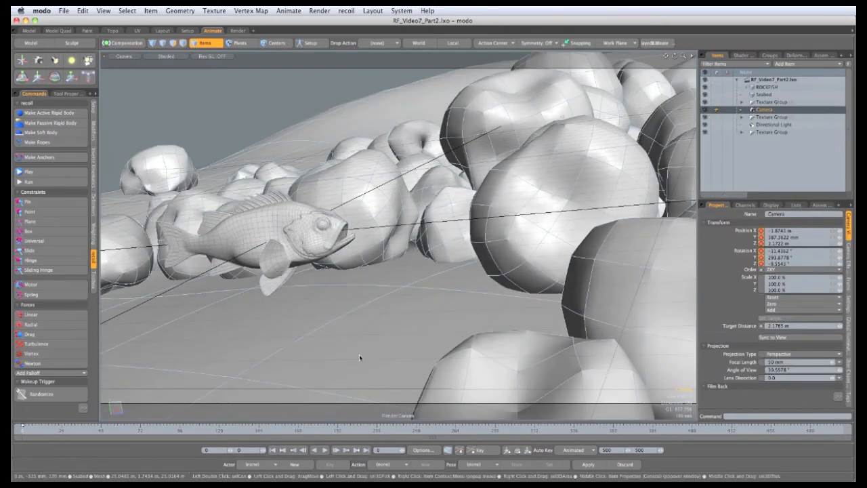
Jump to the last frame and reposition the camera to a low angle looking up at the fish
{"action": "left_click", "coordinate": [842, 441]}
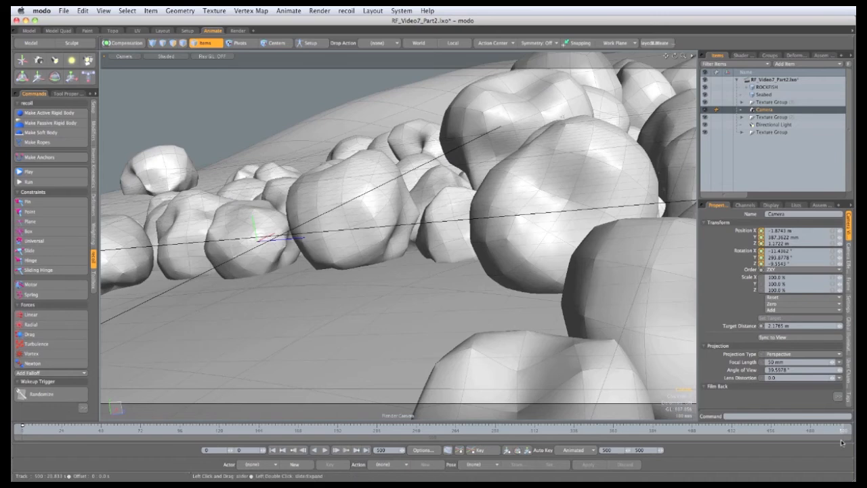
{"action": "left_click_drag", "start_coordinate": [487, 263], "coordinate": [388, 281], "text": "alt"}
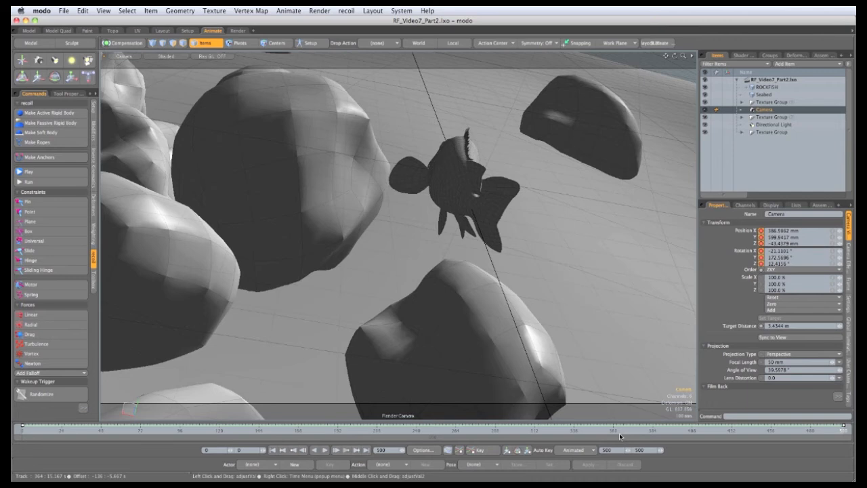
Enlarge the timeline to show the camera channels, return to frame 0 and key the camera there
{"action": "left_click_drag", "start_coordinate": [339, 422], "coordinate": [337, 355]}
{"action": "left_click_drag", "start_coordinate": [105, 429], "coordinate": [70, 430]}
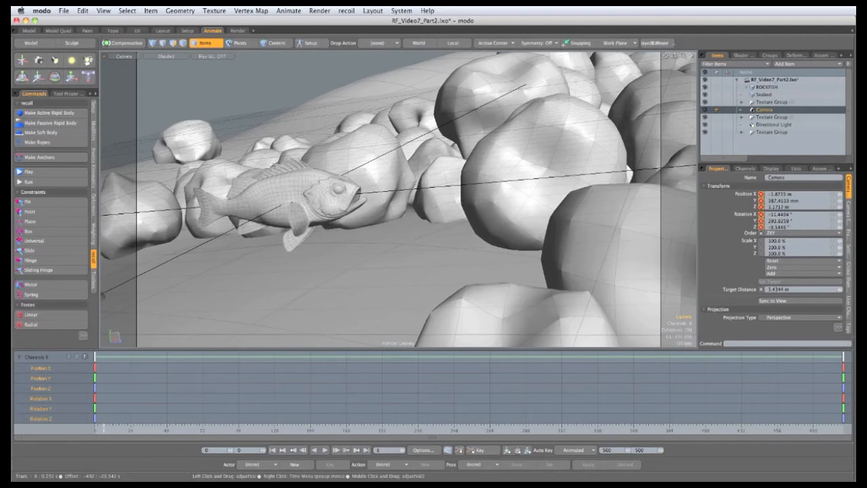
{"action": "right_click", "coordinate": [95, 358]}
{"action": "left_click", "coordinate": [97, 362]}
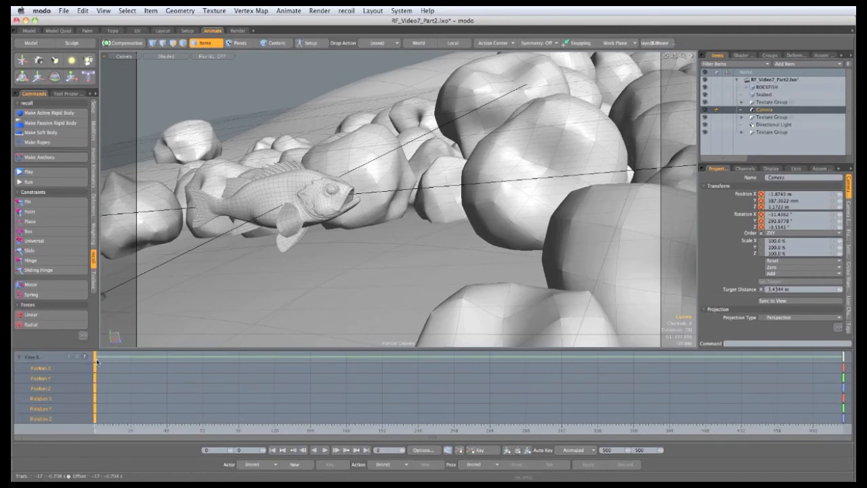
Key the camera around frame 154 and move it to a new view along the fish and rocks
{"action": "left_click", "coordinate": [336, 430]}
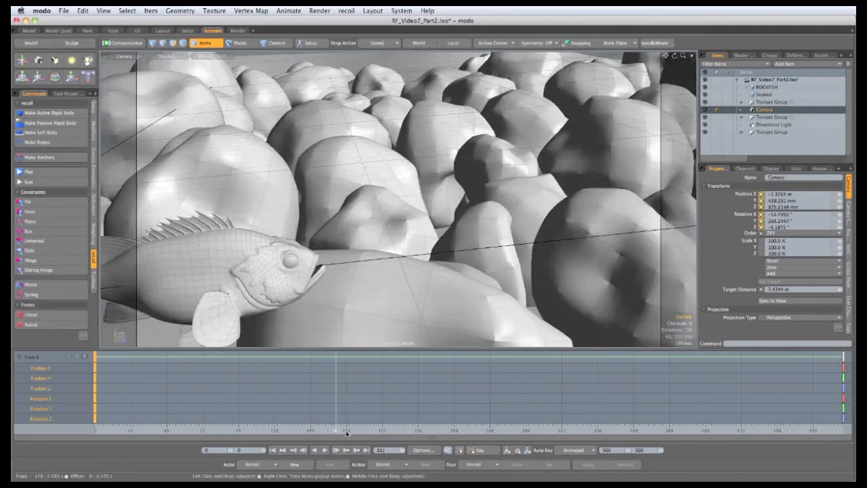
{"action": "mouse_move", "coordinate": [336, 430]}
{"action": "left_mouse_down"}
{"action": "mouse_move", "coordinate": [353, 431]}
{"action": "mouse_move", "coordinate": [340, 431]}
{"action": "left_mouse_up"}
{"action": "right_click", "coordinate": [334, 366]}
{"action": "left_click", "coordinate": [332, 377]}
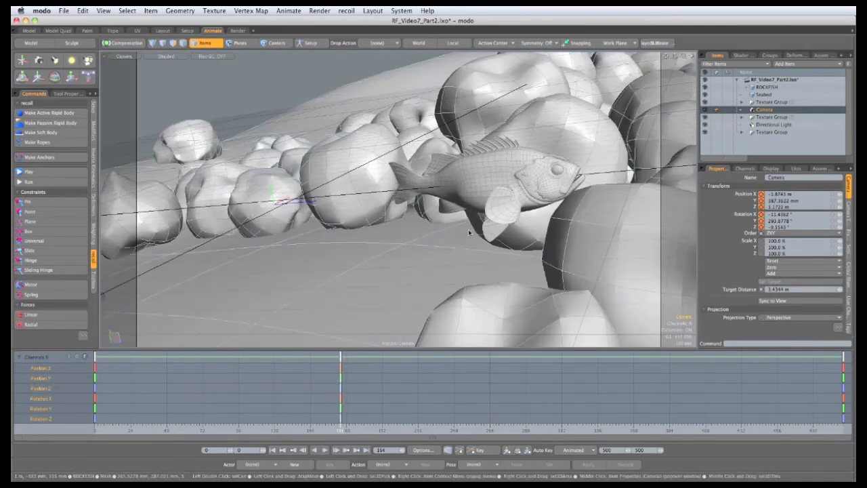
{"action": "left_click_drag", "start_coordinate": [508, 212], "coordinate": [438, 224], "text": "alt+shift"}
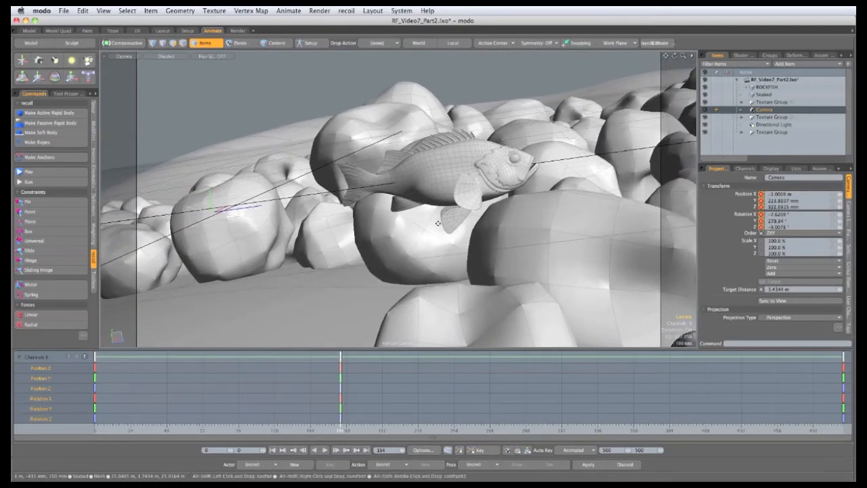
{"action": "left_click_drag", "start_coordinate": [428, 181], "coordinate": [437, 183], "text": "alt"}
{"action": "left_click_drag", "start_coordinate": [445, 189], "coordinate": [435, 201], "text": "ctrl+alt"}
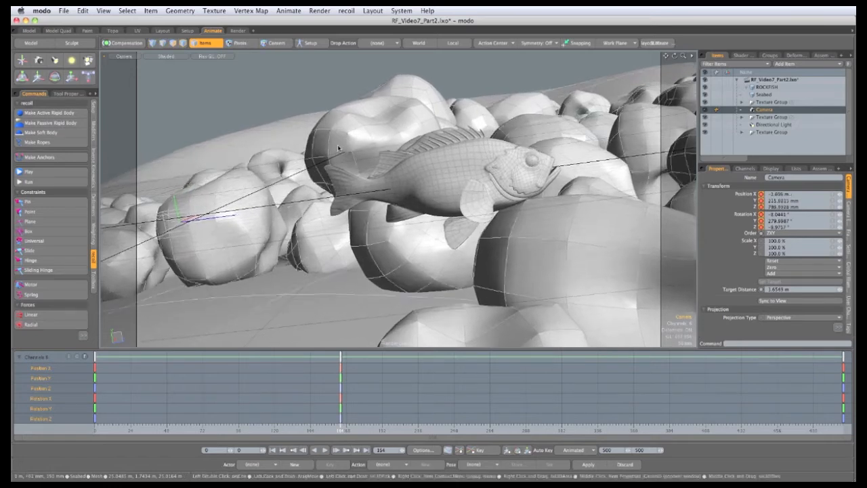
{"action": "left_click_drag", "start_coordinate": [338, 149], "coordinate": [294, 173], "text": "alt"}
Move to a later frame and reposition the camera to view the fish from among the rocks
{"action": "left_click_drag", "start_coordinate": [341, 420], "coordinate": [589, 421]}
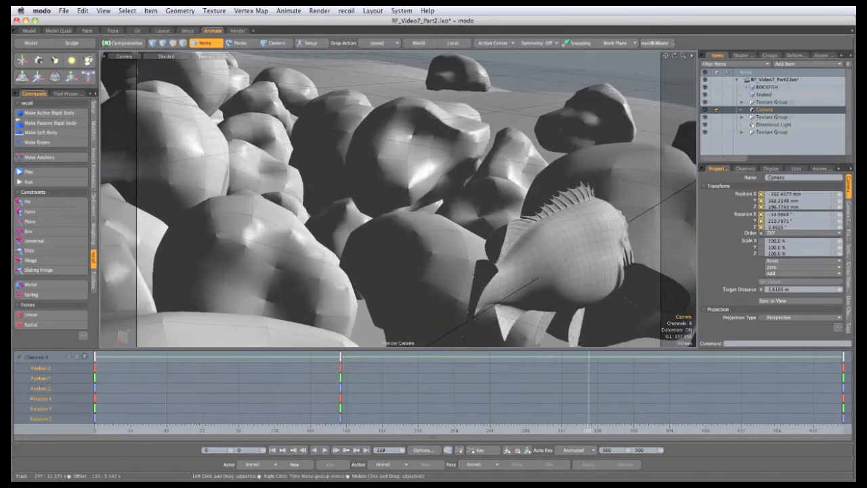
{"action": "left_click_drag", "start_coordinate": [477, 251], "coordinate": [405, 244], "text": "ctrl+alt"}
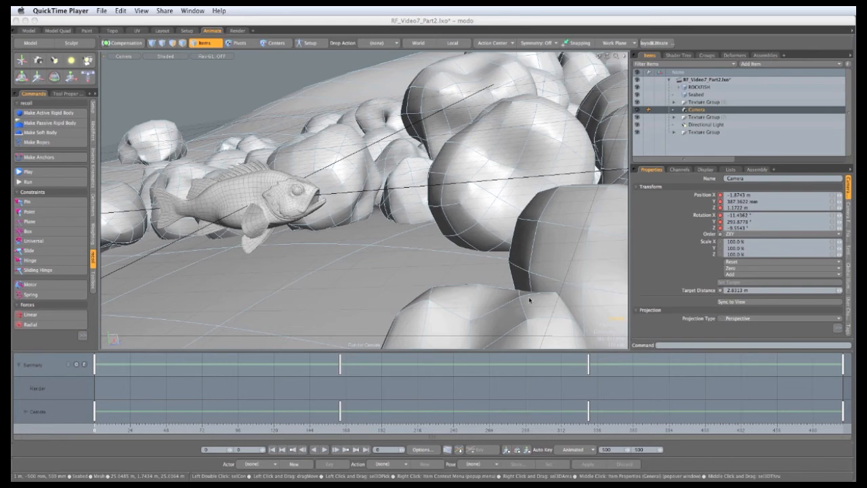
Resize the camera viewport, record it as an OpenGL preview movie and play it in QuickTime Player
{"action": "left_click", "coordinate": [696, 449]}
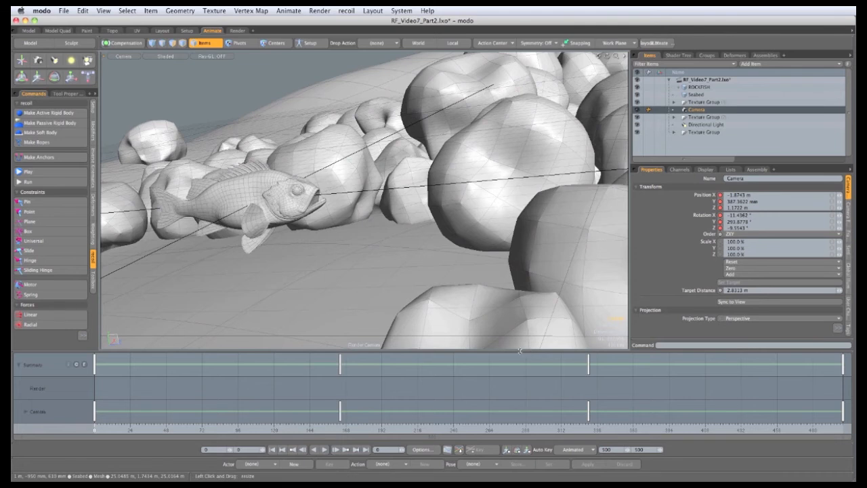
{"action": "left_click_drag", "start_coordinate": [520, 351], "coordinate": [513, 226]}
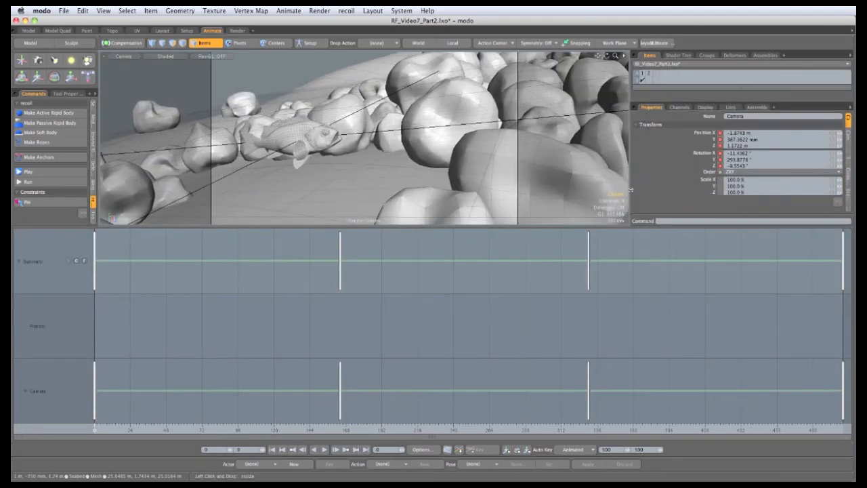
{"action": "left_click_drag", "start_coordinate": [631, 190], "coordinate": [407, 190]}
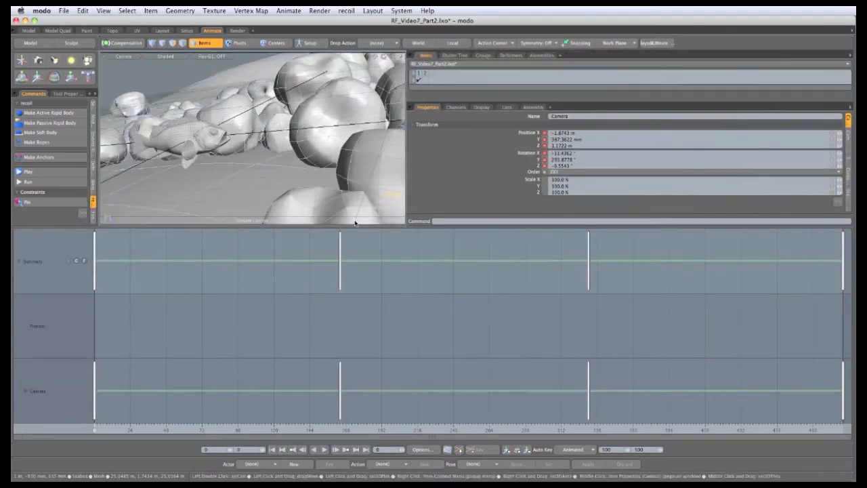
{"action": "mouse_move", "coordinate": [348, 225]}
{"action": "left_mouse_down"}
{"action": "mouse_move", "coordinate": [347, 241]}
{"action": "mouse_move", "coordinate": [348, 225]}
{"action": "left_mouse_up"}
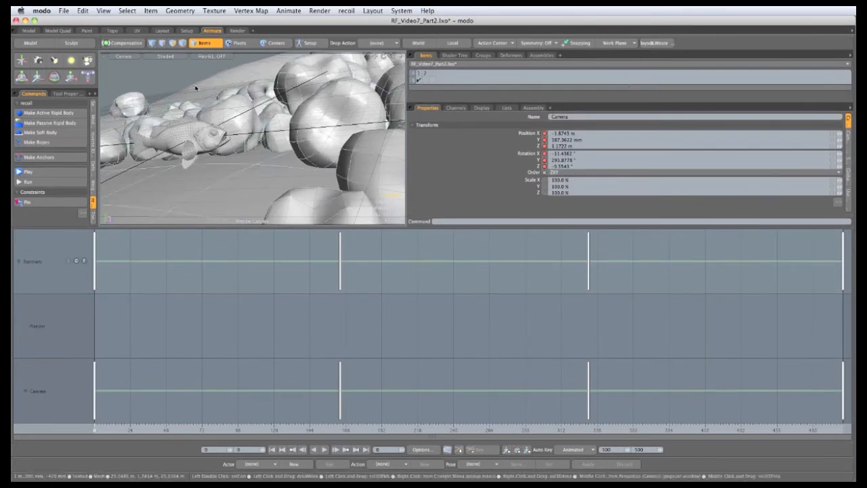
{"action": "right_click", "coordinate": [149, 70]}
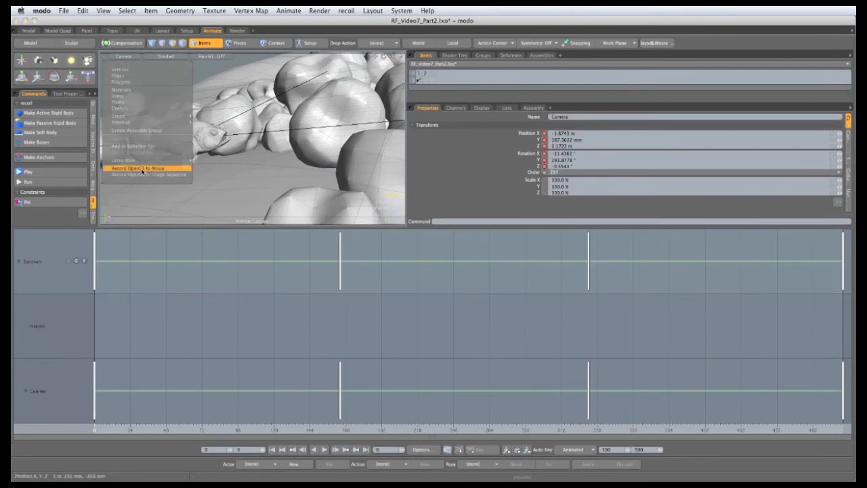
{"action": "mouse_move", "coordinate": [169, 160]}
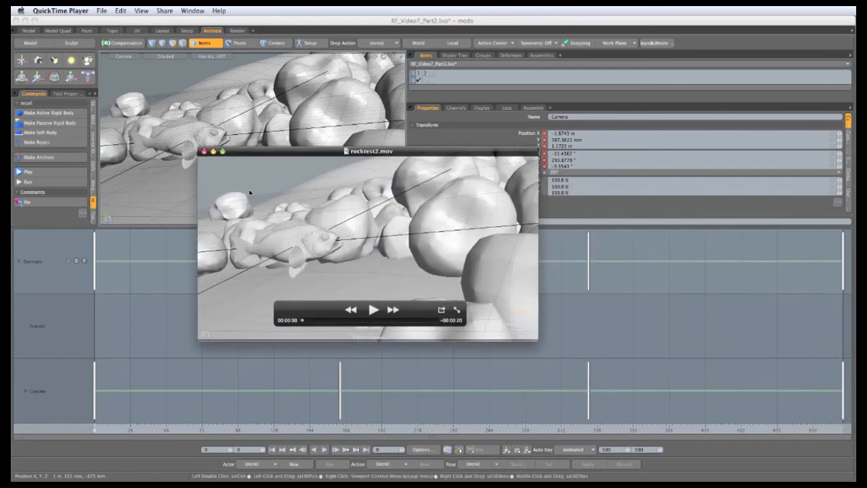
{"action": "left_click", "coordinate": [372, 310]}
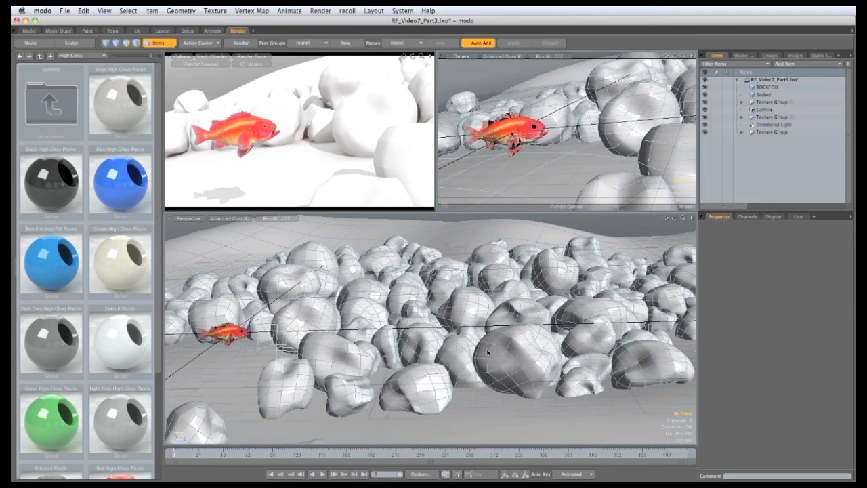
Select the Seabed mesh, switch to polygons, select the ground floor polygons and assign them a new material
{"action": "left_click", "coordinate": [464, 335]}
{"action": "middle_click_drag", "start_coordinate": [466, 352], "coordinate": [434, 329]}
{"action": "key", "text": "3"}
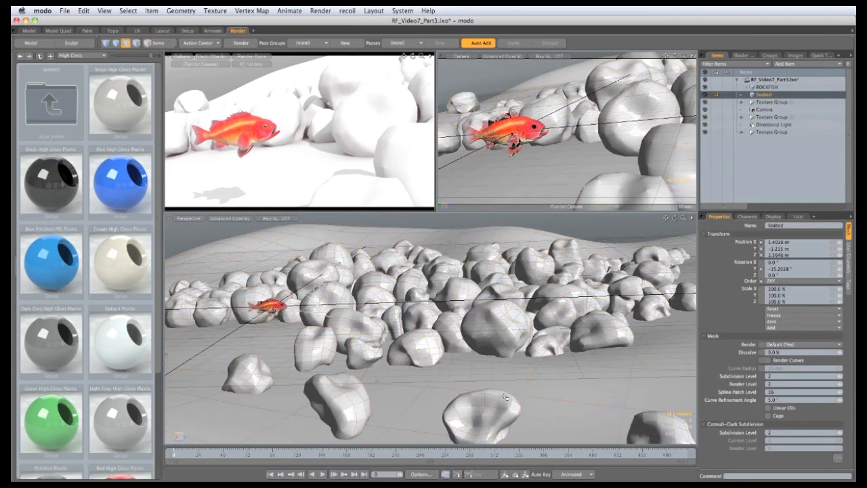
{"action": "double_click", "coordinate": [559, 421]}
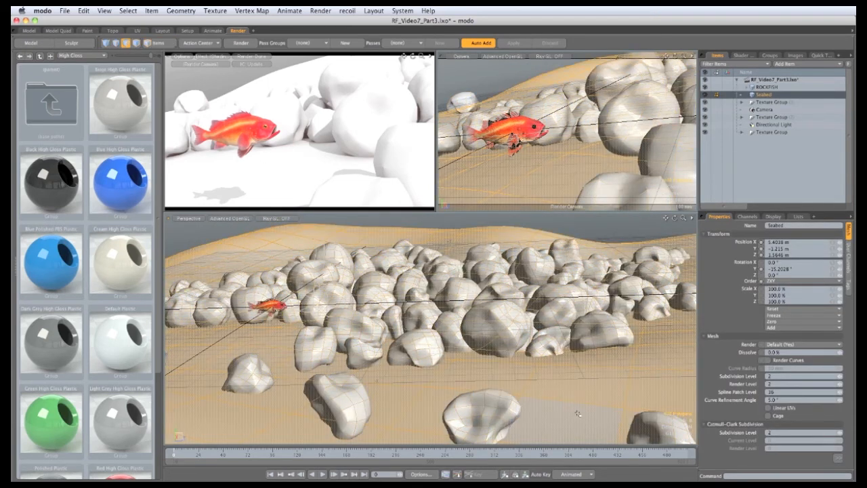
{"action": "key", "text": "m"}
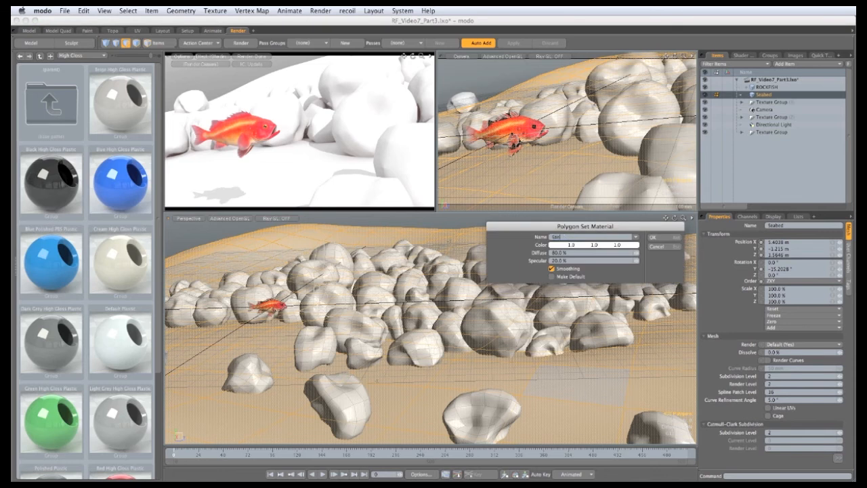
{"action": "key", "text": "Return"}
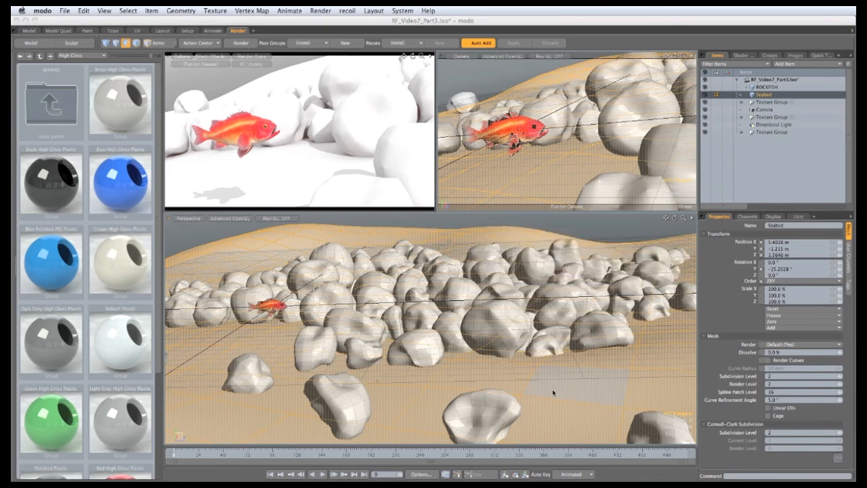
Invert the polygon selection, assign the rocks their own new material and clear the selection
{"action": "key", "text": "bracketleft"}
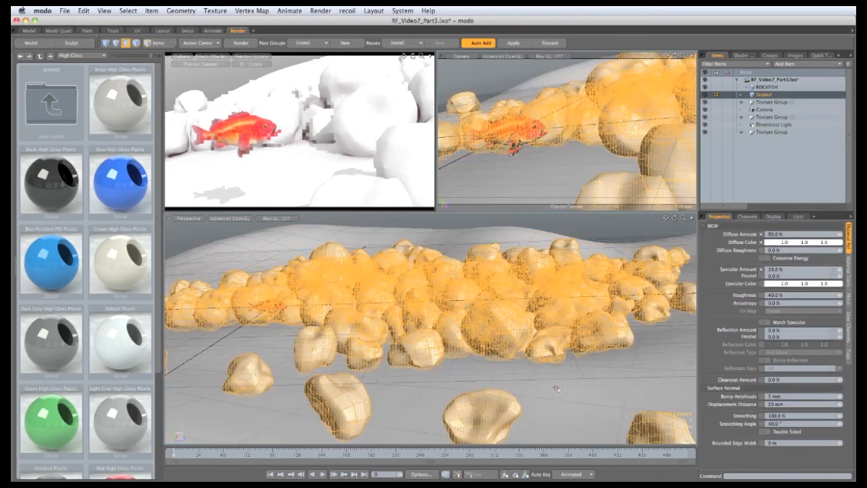
{"action": "key", "text": "m"}
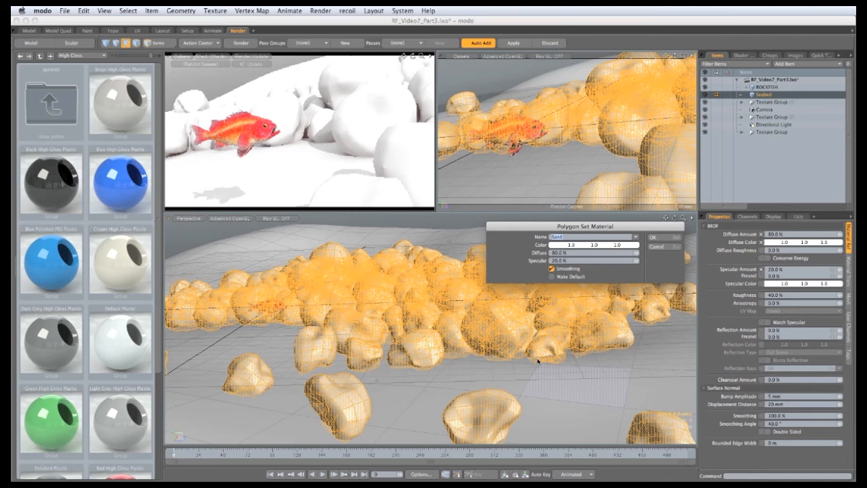
{"action": "key", "text": "Return"}
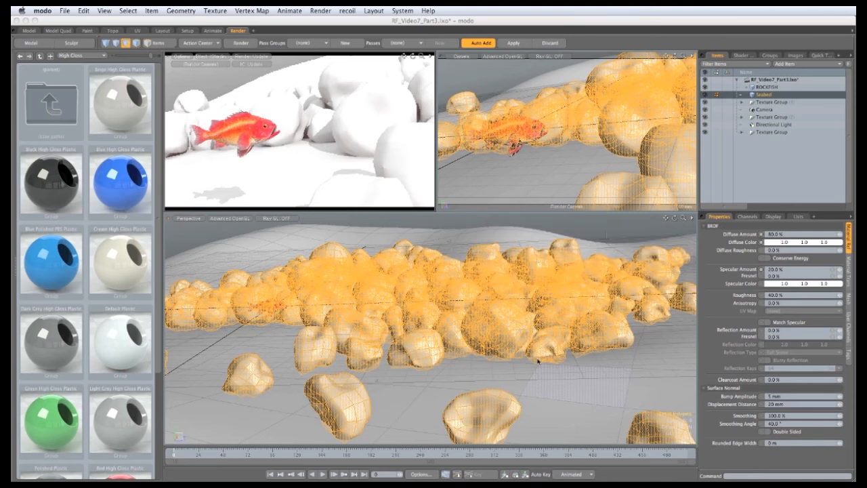
{"action": "left_click", "coordinate": [608, 234]}
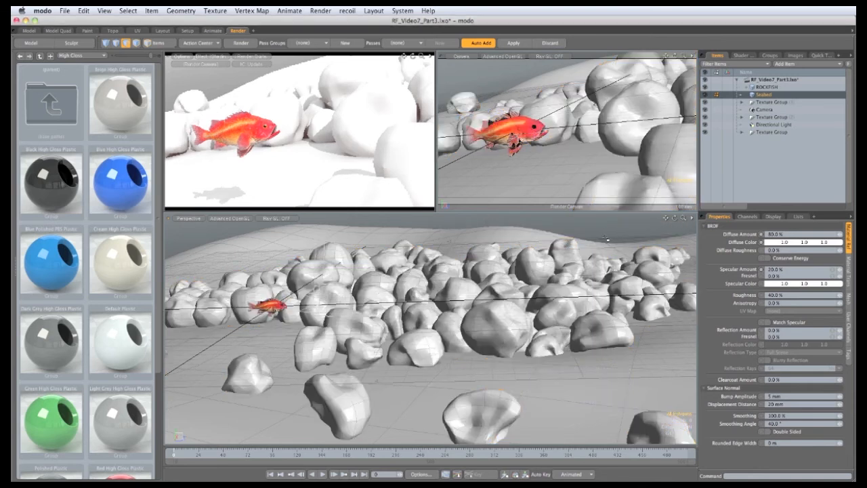
Save the scene and add an image map layer using lnk3.jpg to the Sand material in the shader tree
{"action": "key", "text": "ctrl+s"}
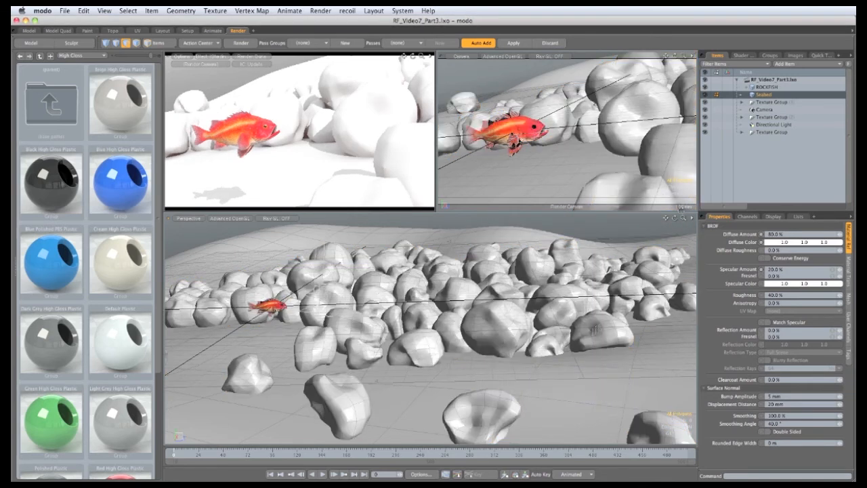
{"action": "left_click", "coordinate": [741, 55]}
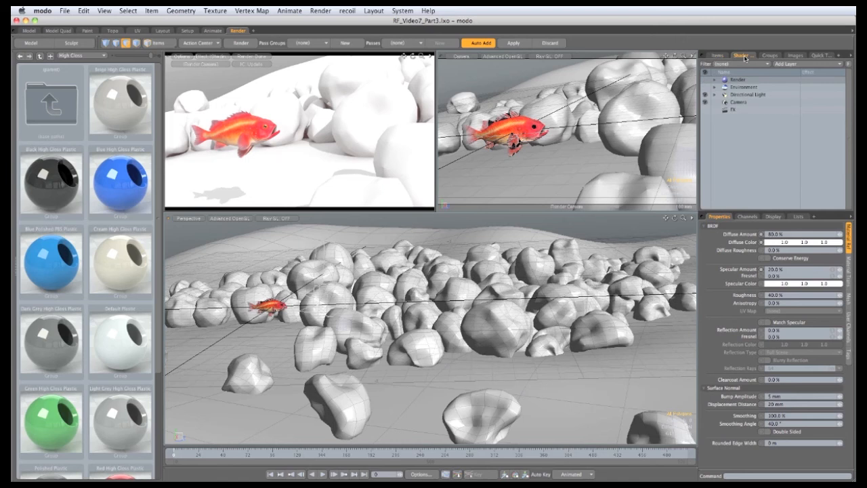
{"action": "left_click", "coordinate": [715, 80]}
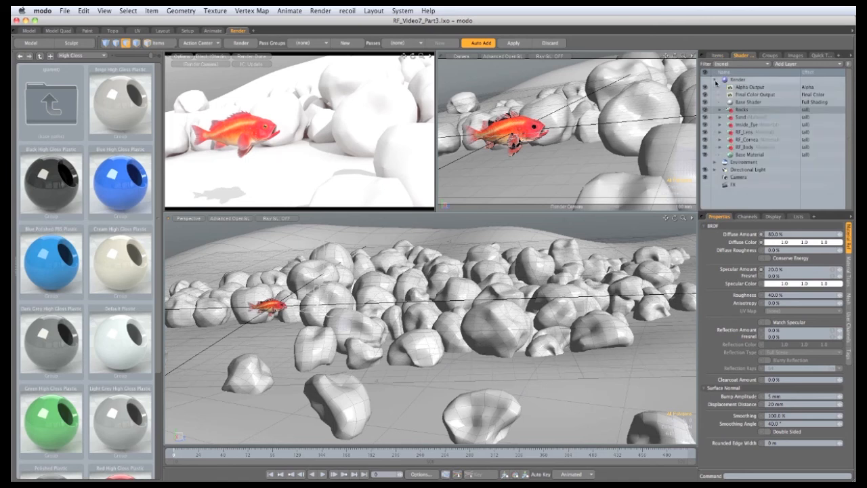
{"action": "left_click", "coordinate": [720, 117]}
{"action": "left_click", "coordinate": [749, 124]}
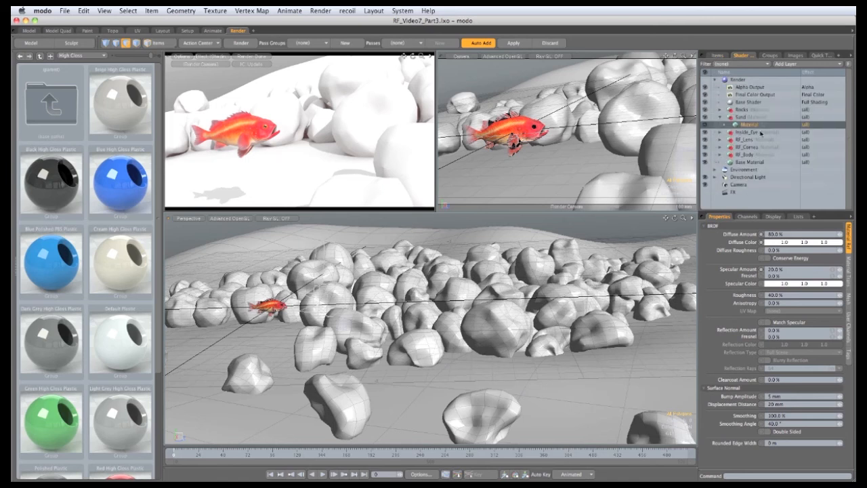
{"action": "left_click", "coordinate": [796, 63]}
{"action": "mouse_move", "coordinate": [800, 97]}
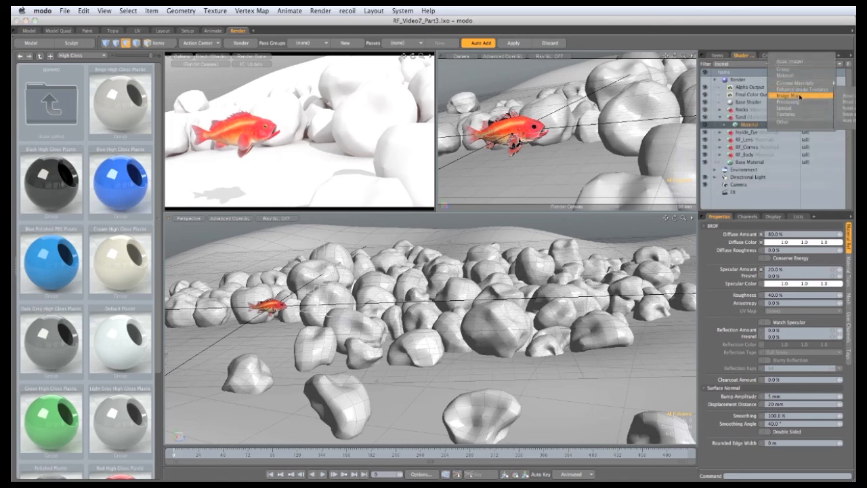
{"action": "left_click", "coordinate": [845, 98]}
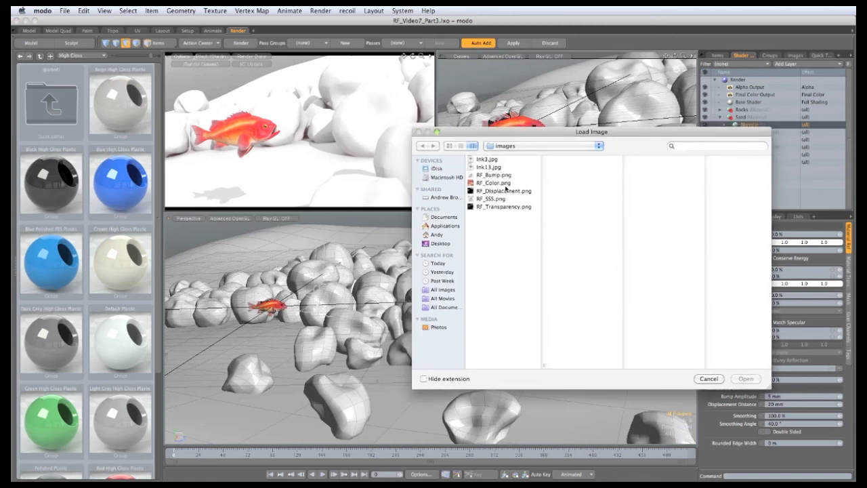
{"action": "left_click", "coordinate": [486, 167]}
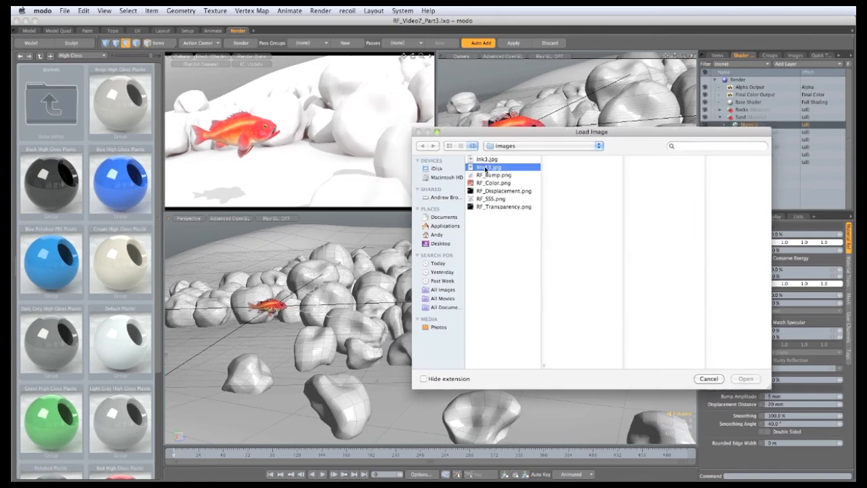
{"action": "left_click", "coordinate": [486, 160]}
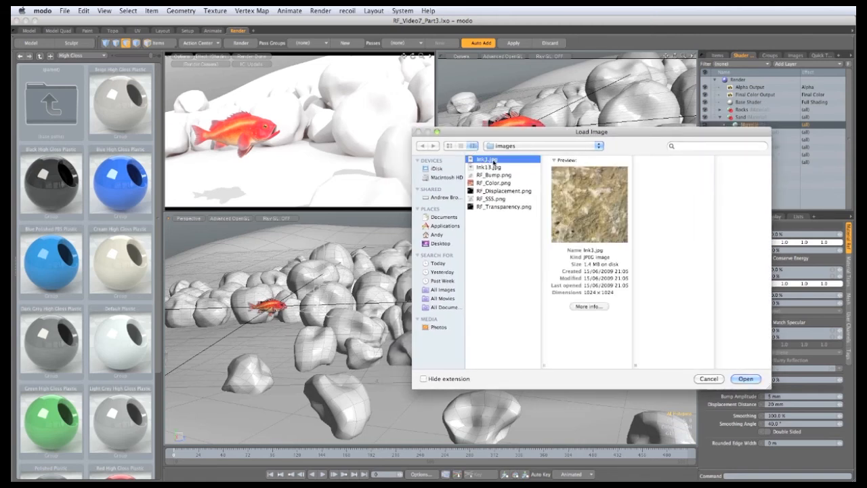
{"action": "left_click", "coordinate": [746, 379]}
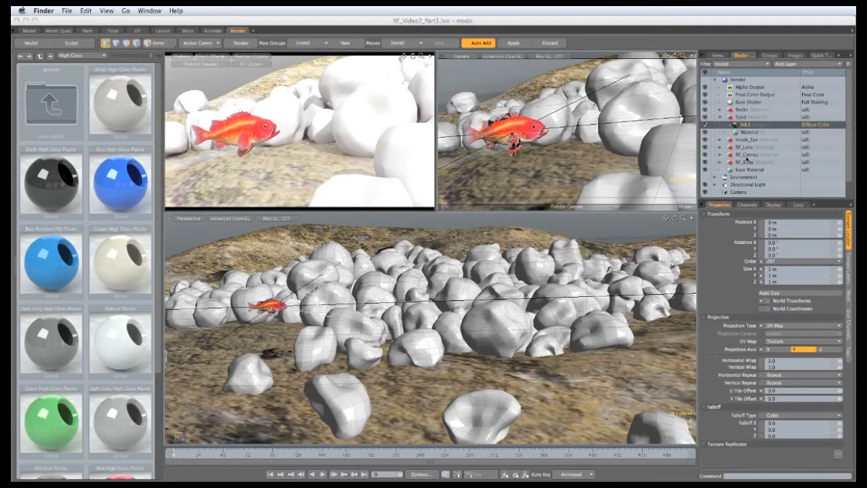
Enlarge the properties panel and set the lnk3 texture layer's gamma to 0.4546
{"action": "left_click", "coordinate": [733, 202]}
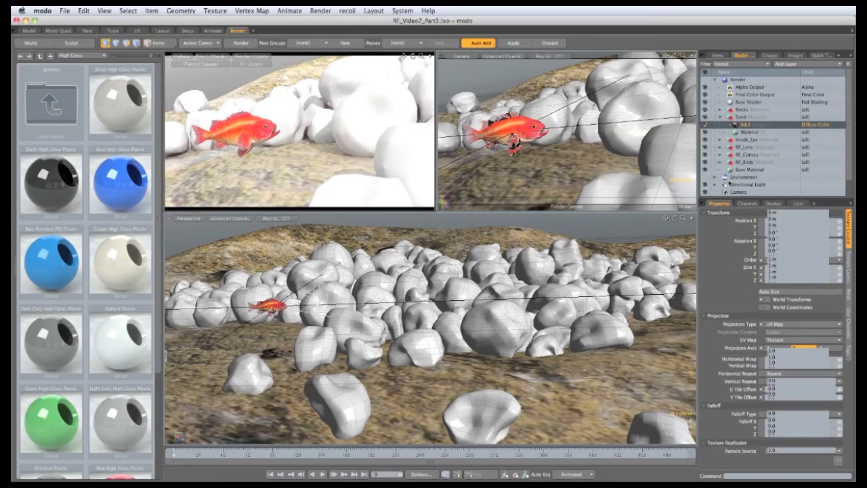
{"action": "left_click_drag", "start_coordinate": [733, 201], "coordinate": [733, 159]}
{"action": "left_click", "coordinate": [849, 230]}
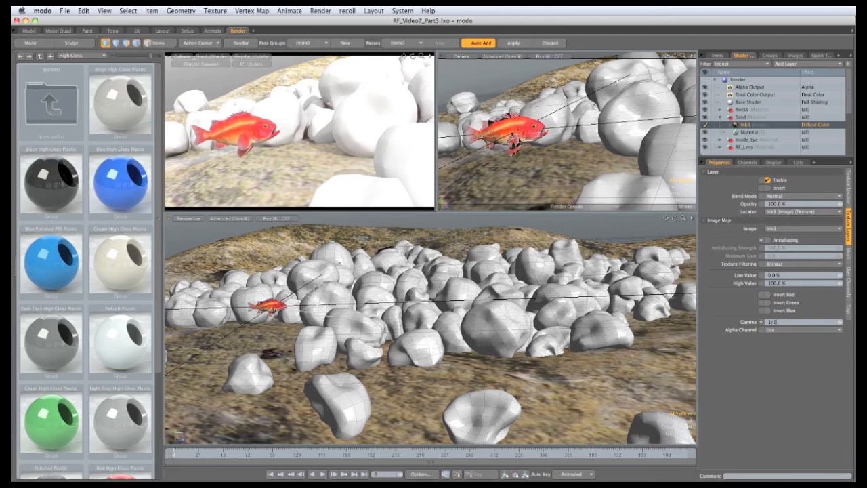
{"action": "key", "text": "Return"}
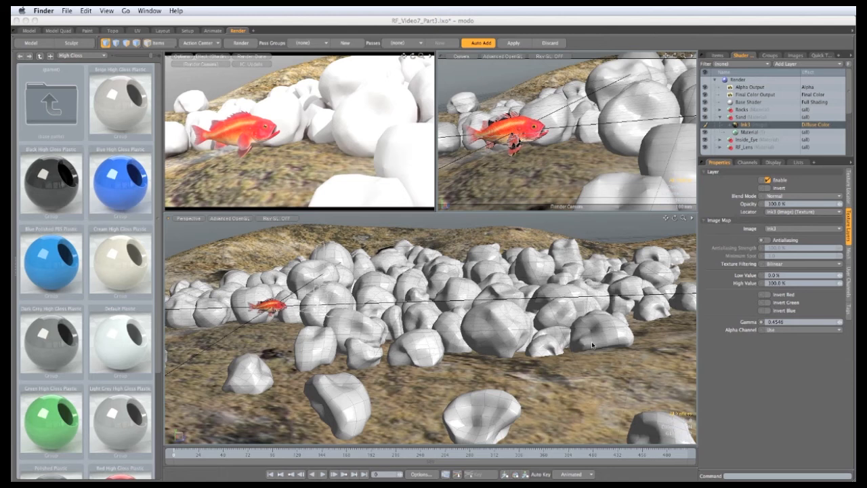
Set the lnk3 texture locator's projection type to Planar along the Y axis
{"action": "left_click", "coordinate": [760, 377]}
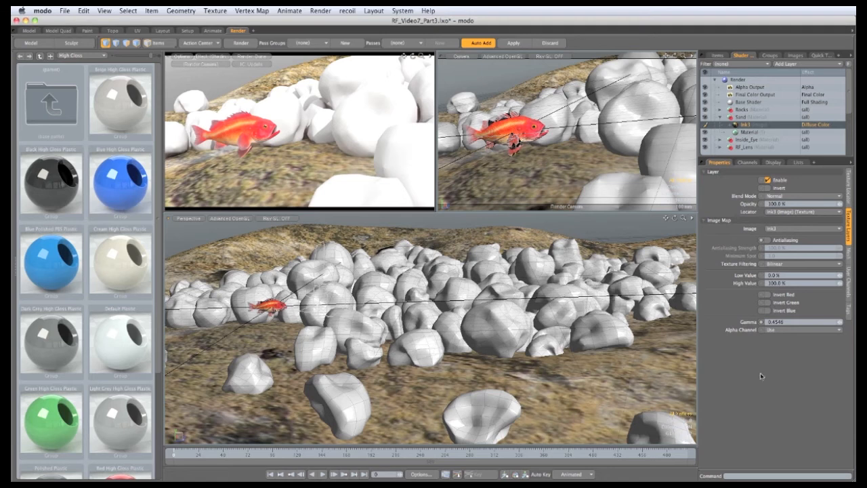
{"action": "left_click", "coordinate": [849, 187]}
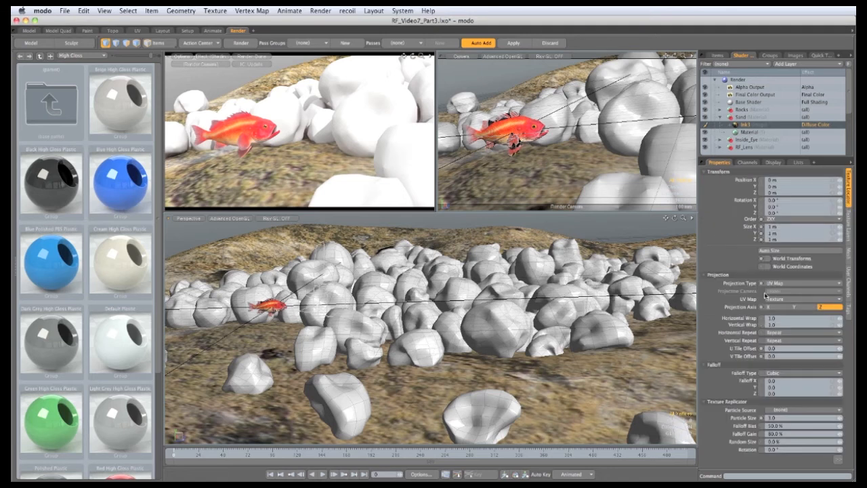
{"action": "left_click", "coordinate": [797, 284]}
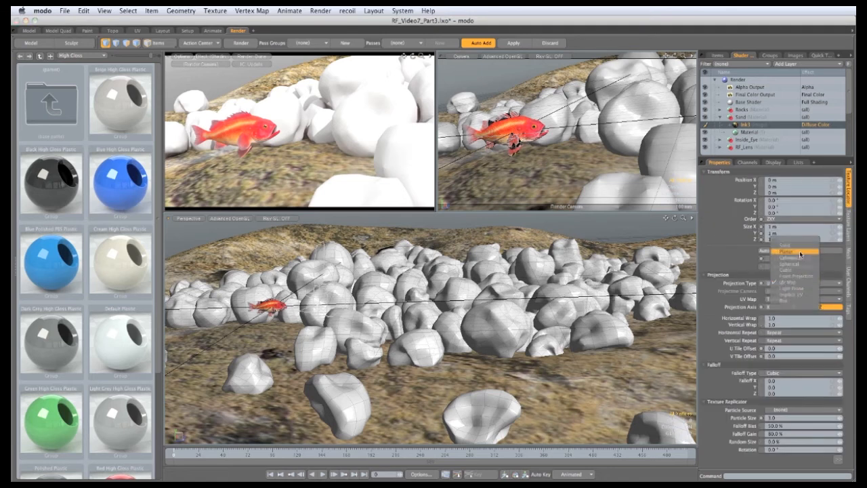
{"action": "left_click", "coordinate": [799, 251]}
{"action": "left_click", "coordinate": [802, 308]}
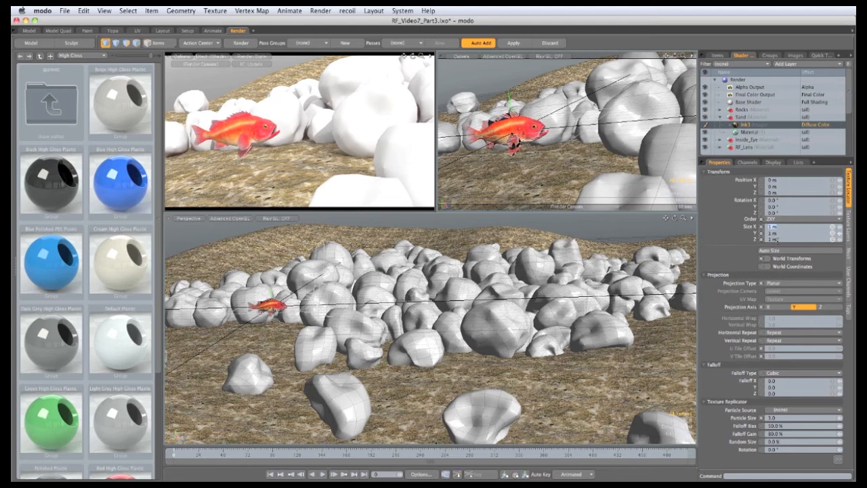
{"action": "type", "text": "3"}
{"action": "key", "text": "ctrl+Return"}
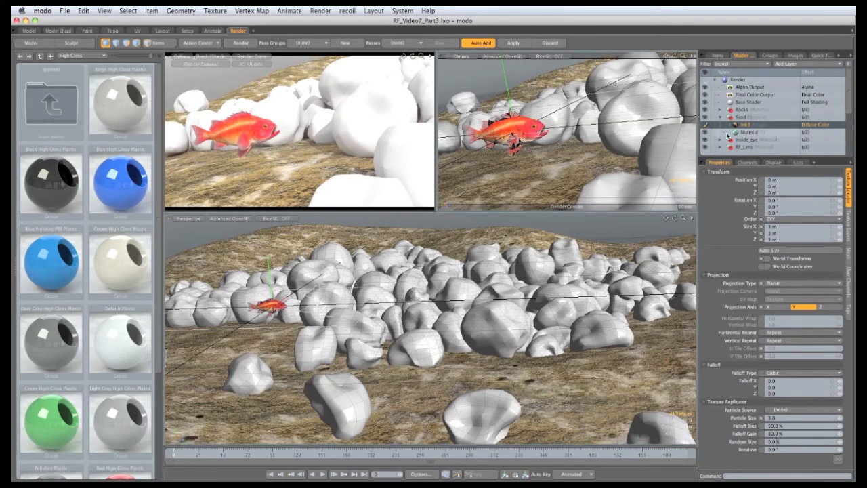
Add an image map layer using lnk13.jpg to the Rocks material
{"action": "left_click", "coordinate": [721, 109]}
{"action": "left_click", "coordinate": [768, 118]}
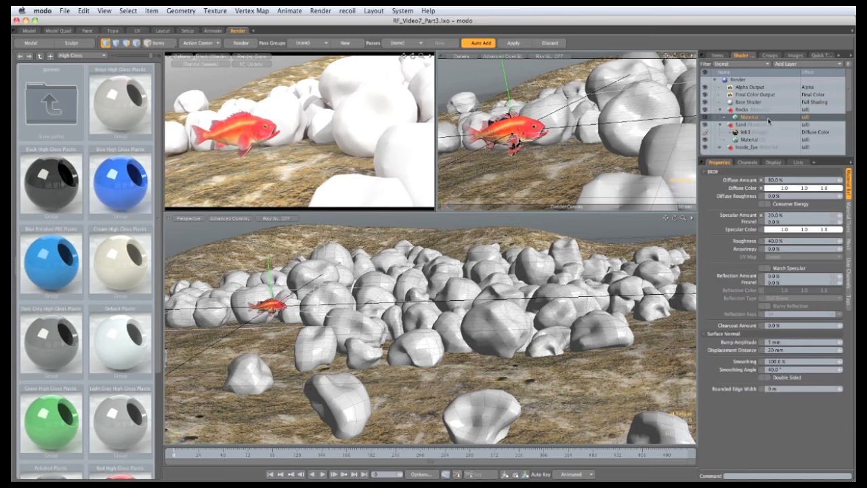
{"action": "left_click", "coordinate": [797, 63]}
{"action": "mouse_move", "coordinate": [810, 110]}
{"action": "left_click", "coordinate": [841, 110]}
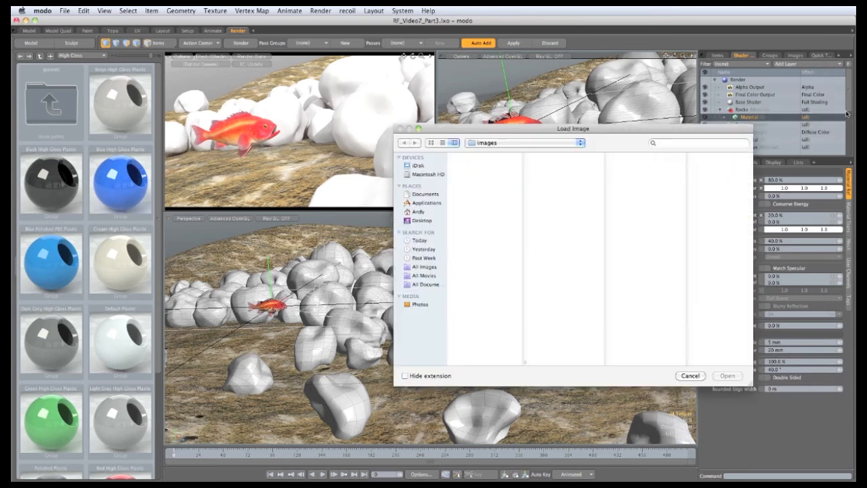
{"action": "left_click", "coordinate": [469, 165]}
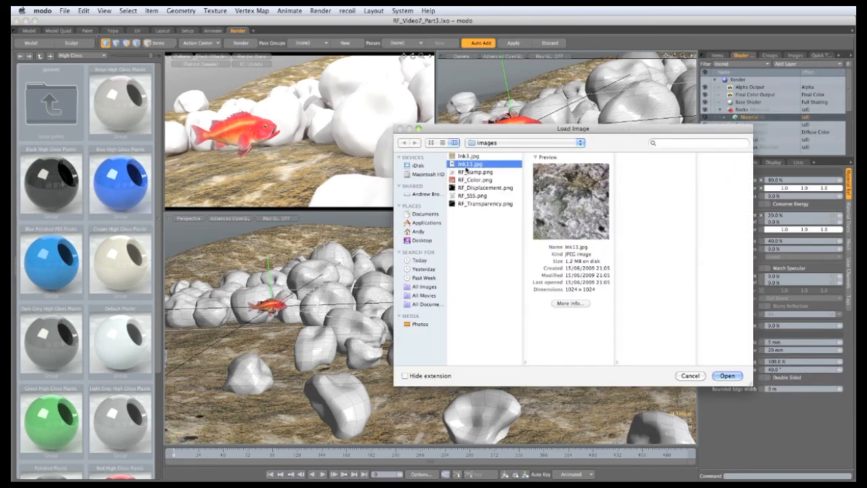
{"action": "left_click", "coordinate": [727, 375]}
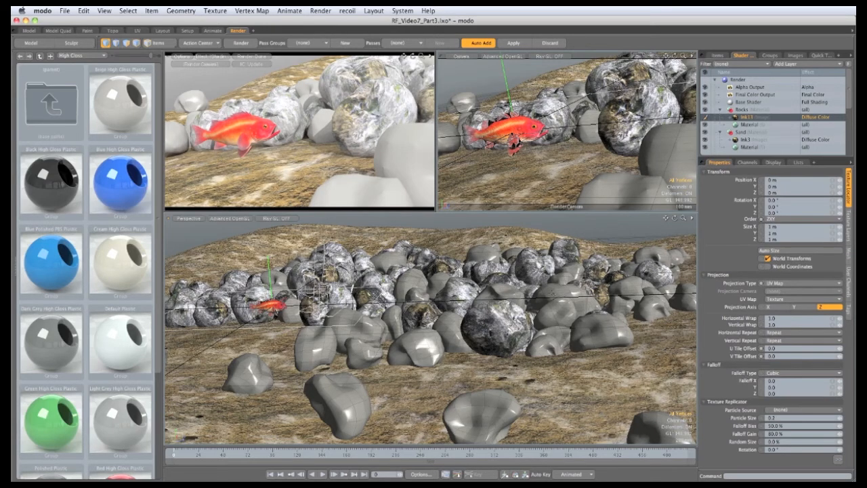
Set the lnk13 layer's projection type to Cubic and its gamma to 1/2.2
{"action": "left_click", "coordinate": [785, 287]}
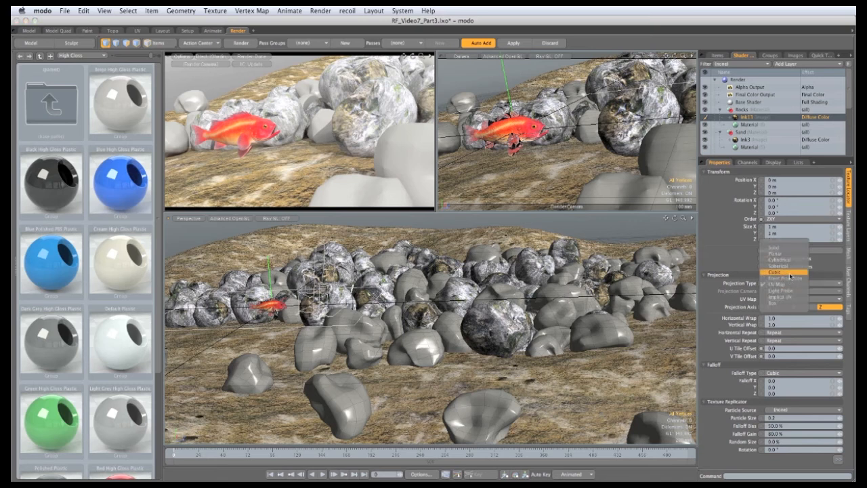
{"action": "left_click", "coordinate": [790, 273]}
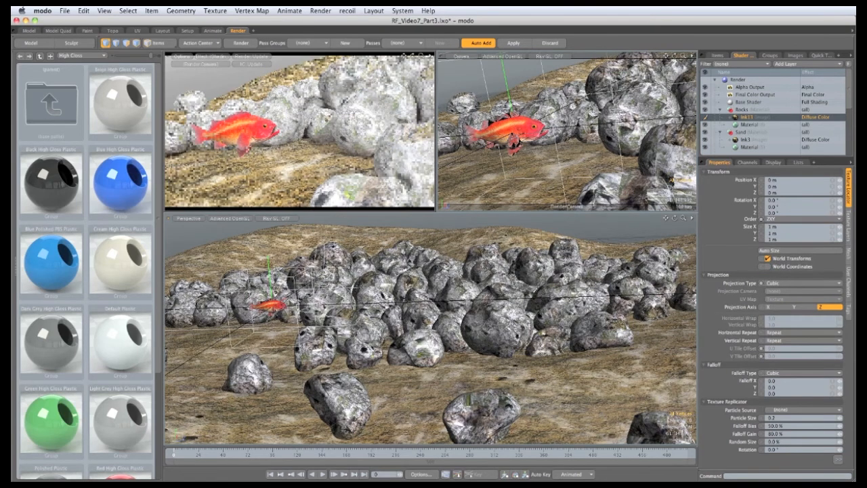
{"action": "left_click", "coordinate": [850, 235]}
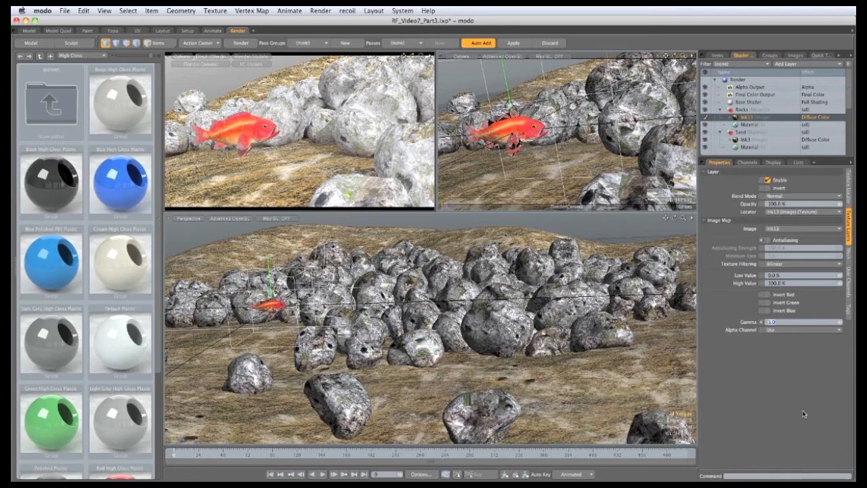
{"action": "type", "text": "1/2.2"}
{"action": "key", "text": "Return"}
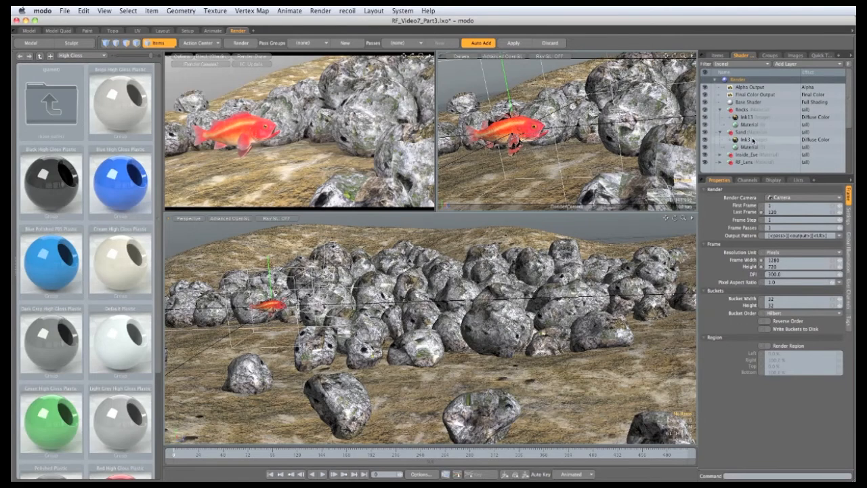
Duplicate the lnk3 layer under Sand and change the copy's effect to Bump
{"action": "left_click", "coordinate": [751, 141]}
{"action": "right_click", "coordinate": [754, 141]}
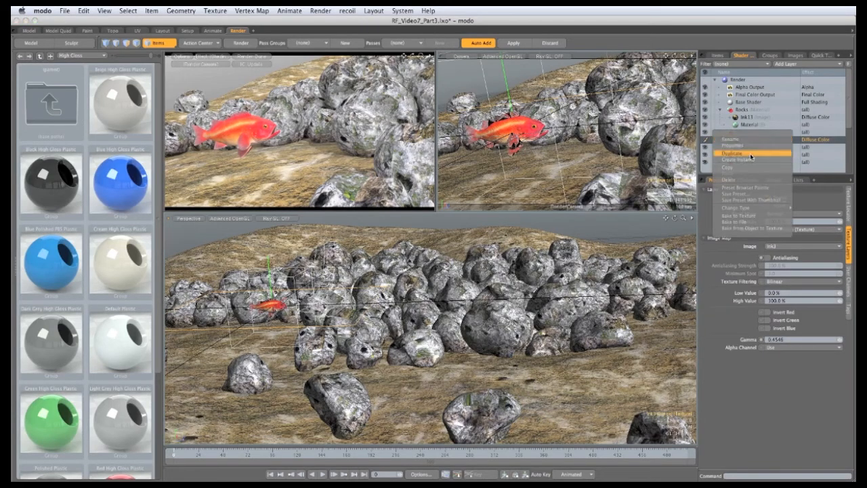
{"action": "left_click", "coordinate": [752, 154]}
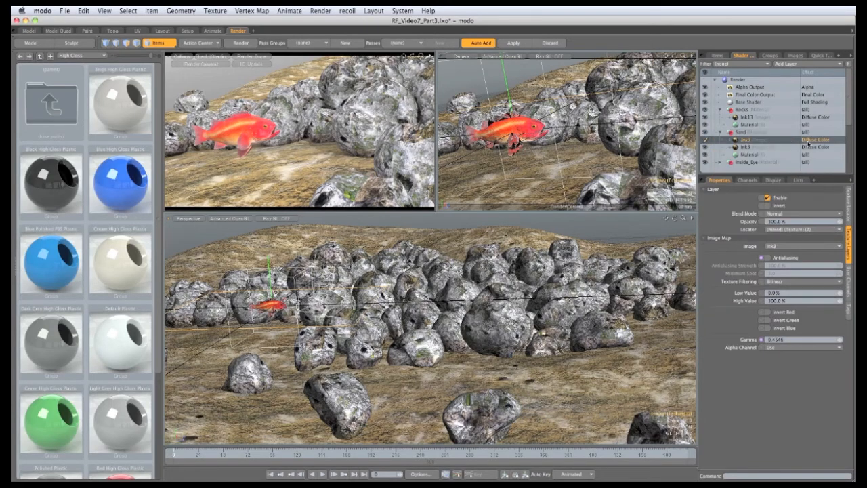
{"action": "left_click", "coordinate": [809, 140]}
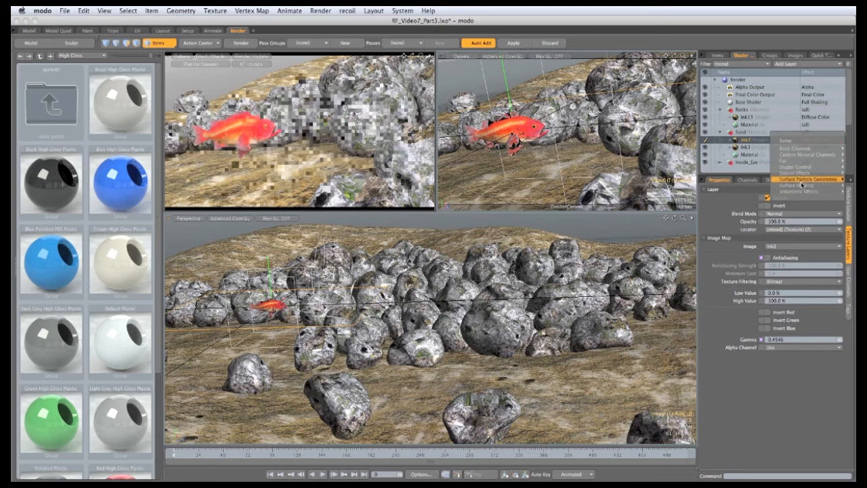
{"action": "left_click", "coordinate": [851, 189]}
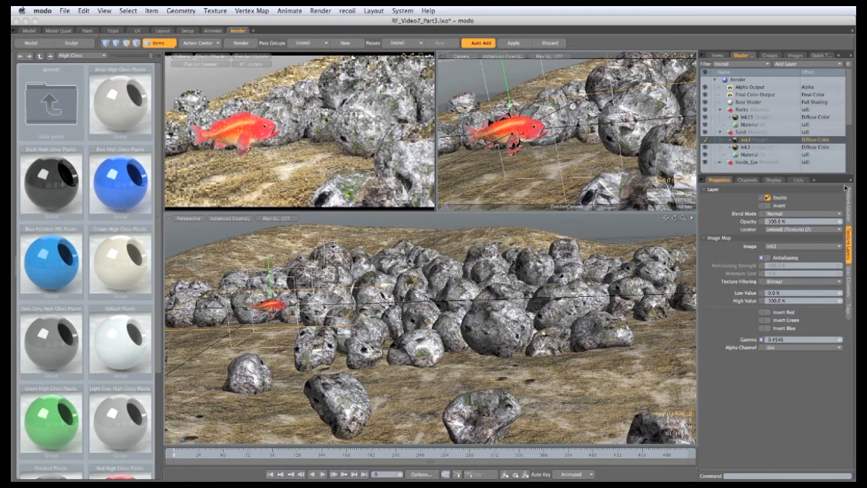
{"action": "left_click", "coordinate": [750, 155]}
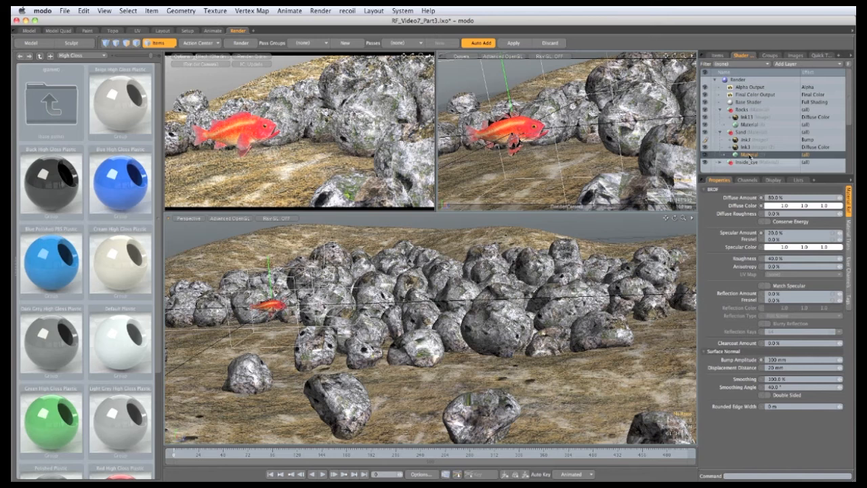
Duplicate the lnk13 layer under Rocks and change the copy's effect to Bump
{"action": "left_click", "coordinate": [749, 117]}
{"action": "right_click", "coordinate": [749, 118]}
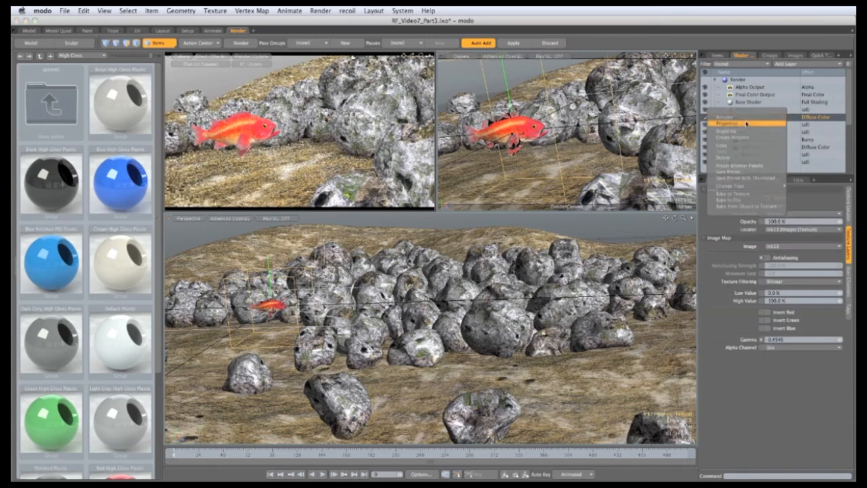
{"action": "left_click", "coordinate": [740, 138]}
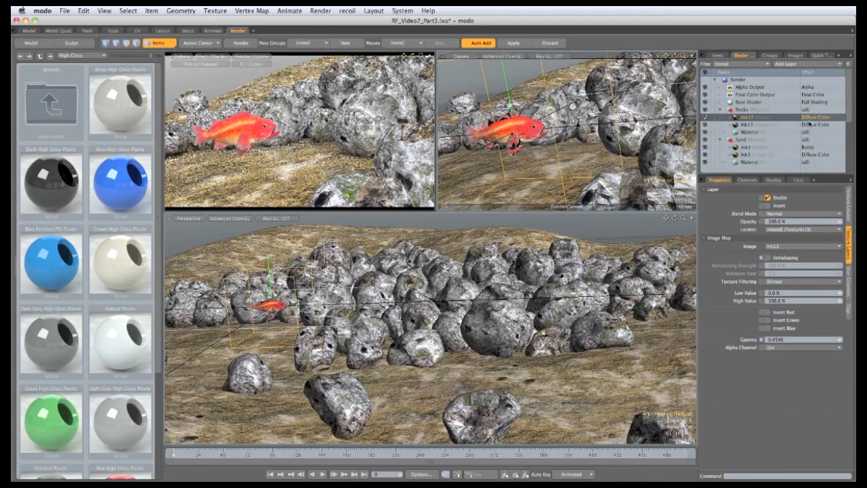
{"action": "left_click", "coordinate": [805, 119]}
{"action": "left_click", "coordinate": [803, 119]}
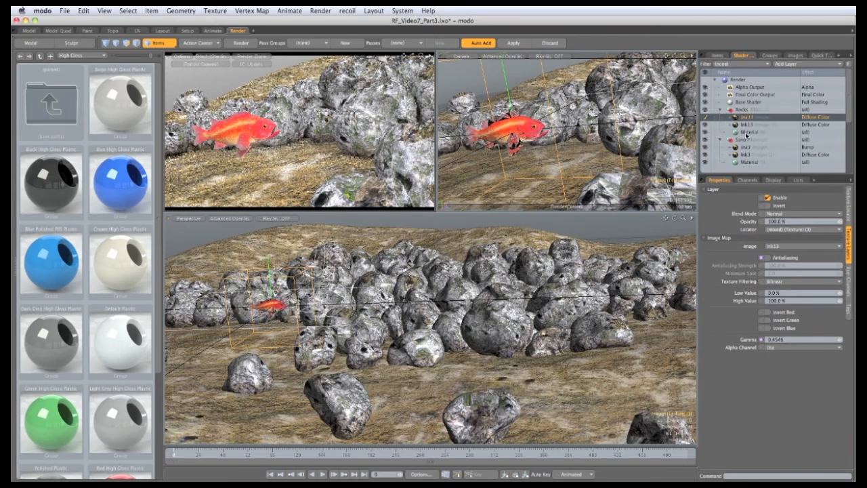
Set the Rocks material's bump amplitude to 100mm
{"action": "left_click", "coordinate": [748, 133]}
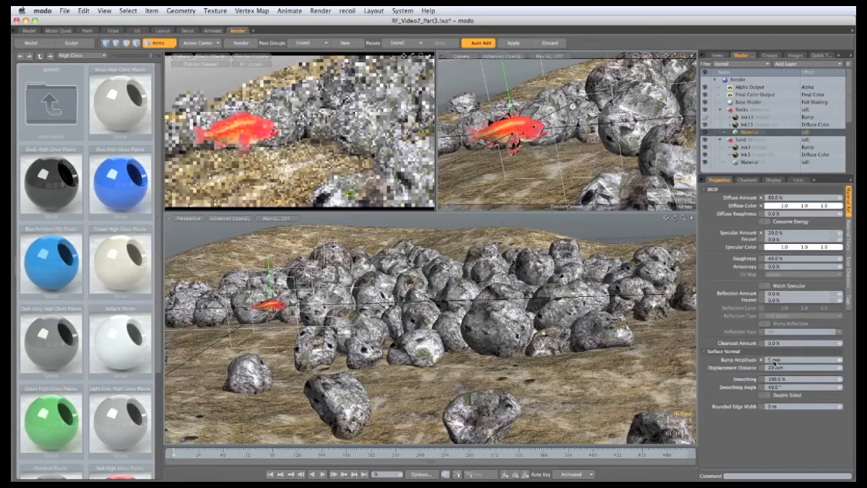
{"action": "left_click", "coordinate": [777, 361]}
{"action": "type", "text": "100mm"}
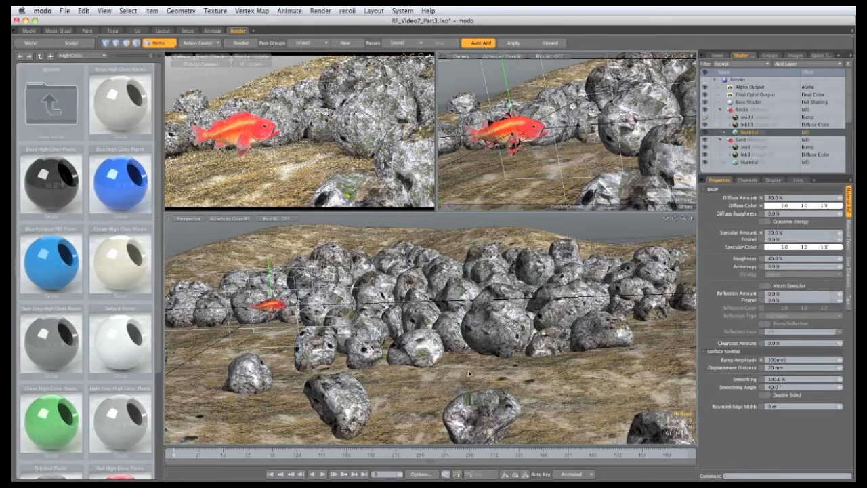
Examine the seabed layout from a wider view and the Directional Light's properties
{"action": "key", "text": "Return"}
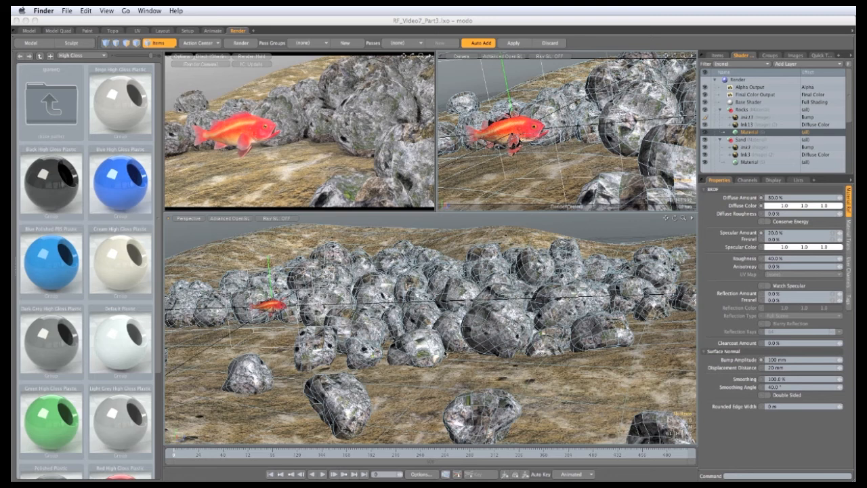
{"action": "left_click", "coordinate": [443, 327]}
{"action": "scroll", "coordinate": [443, 327], "scroll_direction": "down", "scroll_amount": 5}
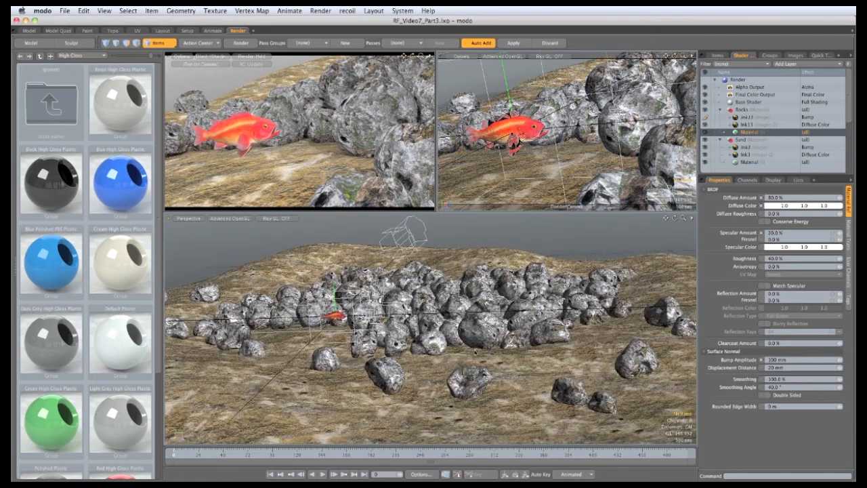
{"action": "left_click", "coordinate": [717, 54]}
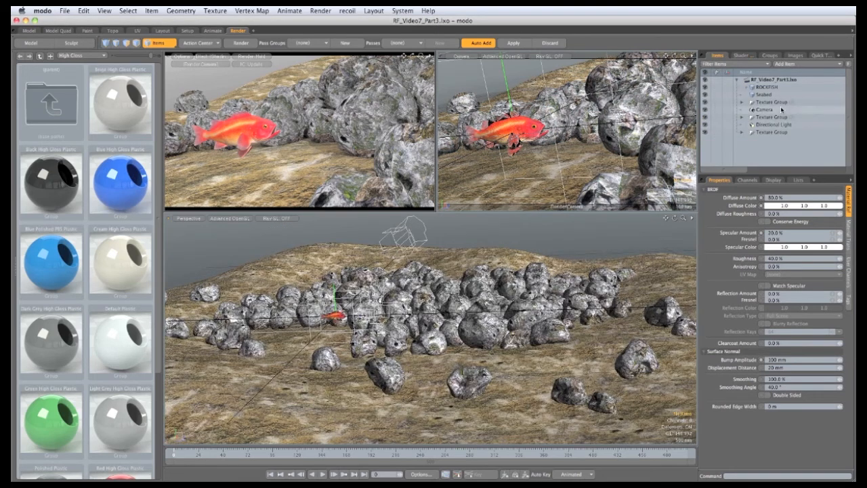
{"action": "left_click", "coordinate": [770, 125]}
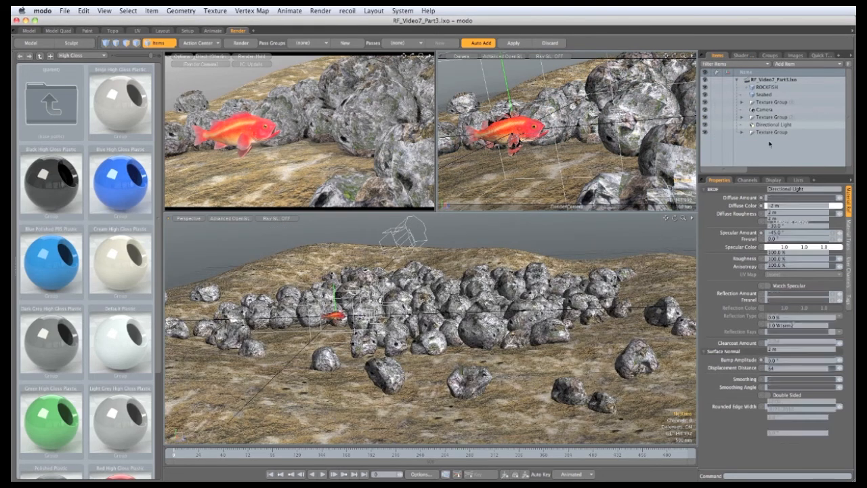
{"action": "mouse_move", "coordinate": [434, 325]}
{"action": "left_mouse_down", "text": "alt"}
{"action": "mouse_move", "coordinate": [366, 302]}
{"action": "mouse_move", "coordinate": [405, 275]}
{"action": "mouse_move", "coordinate": [363, 282]}
{"action": "mouse_move", "coordinate": [324, 271]}
{"action": "mouse_move", "coordinate": [329, 237]}
{"action": "mouse_move", "coordinate": [352, 291]}
{"action": "mouse_move", "coordinate": [374, 275]}
{"action": "left_mouse_up", "text": "alt"}
{"action": "key", "text": "y"}
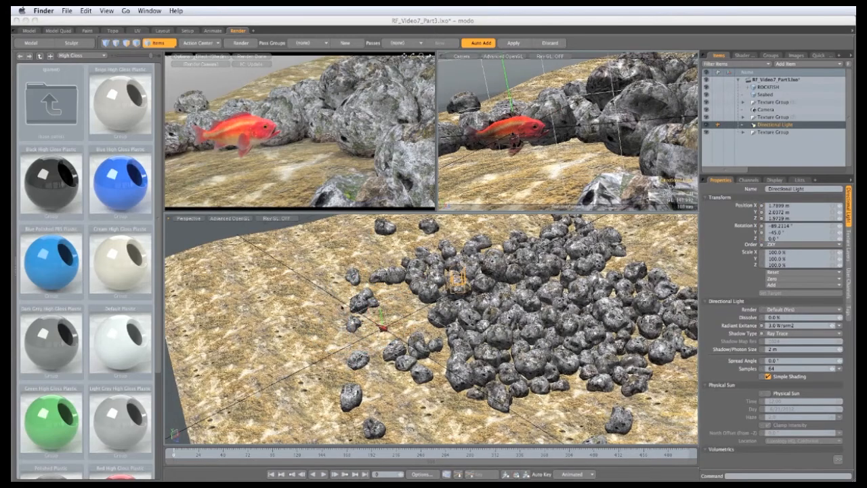
Set the Environment Material's type to Constant and its zenith color to 0.03, 0.17, 0.32
{"action": "left_click", "coordinate": [740, 56]}
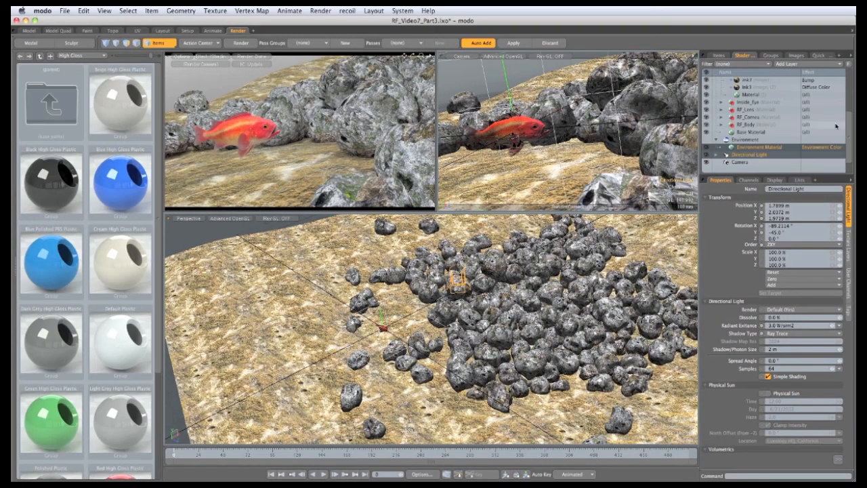
{"action": "left_click_drag", "start_coordinate": [851, 124], "coordinate": [846, 135]}
{"action": "left_click", "coordinate": [734, 140]}
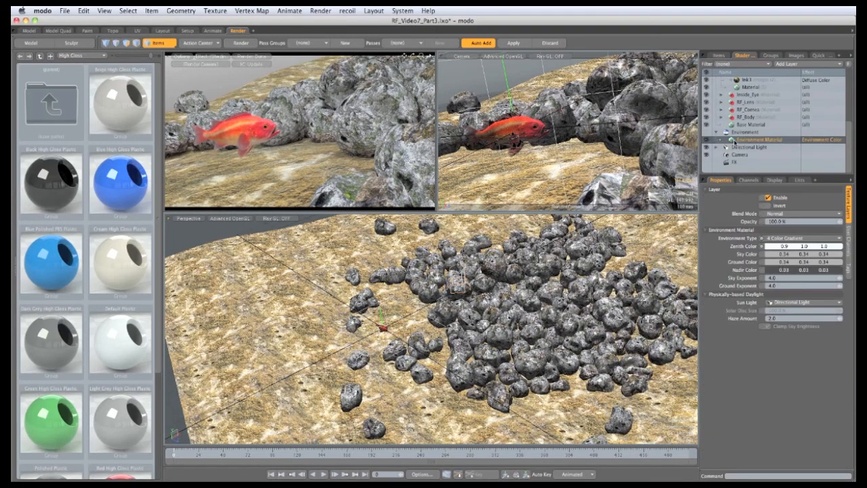
{"action": "left_click", "coordinate": [780, 239]}
{"action": "left_click", "coordinate": [779, 222]}
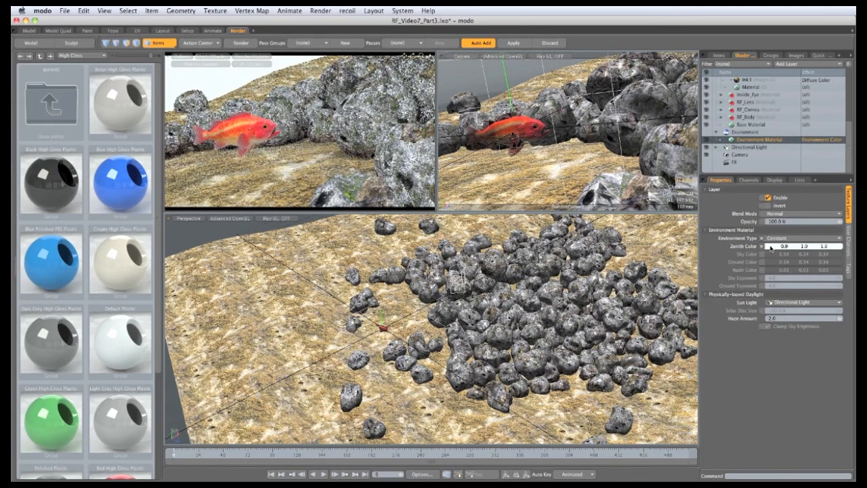
{"action": "left_click", "coordinate": [771, 247]}
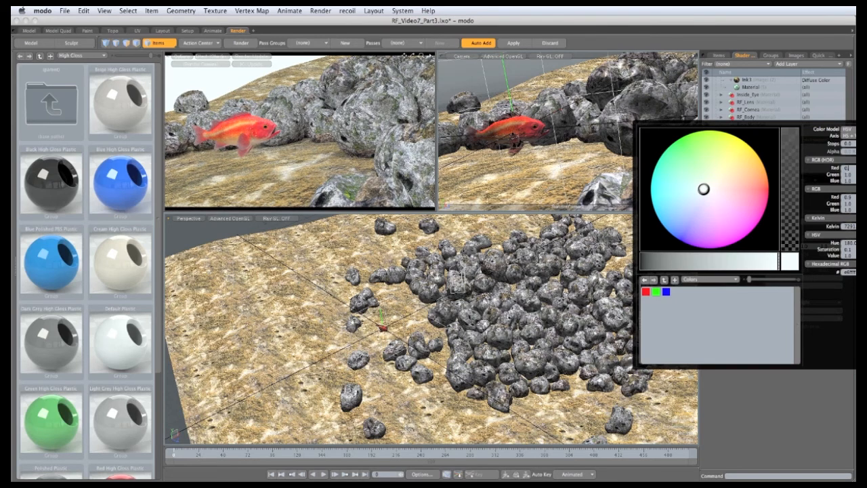
{"action": "left_click", "coordinate": [851, 174]}
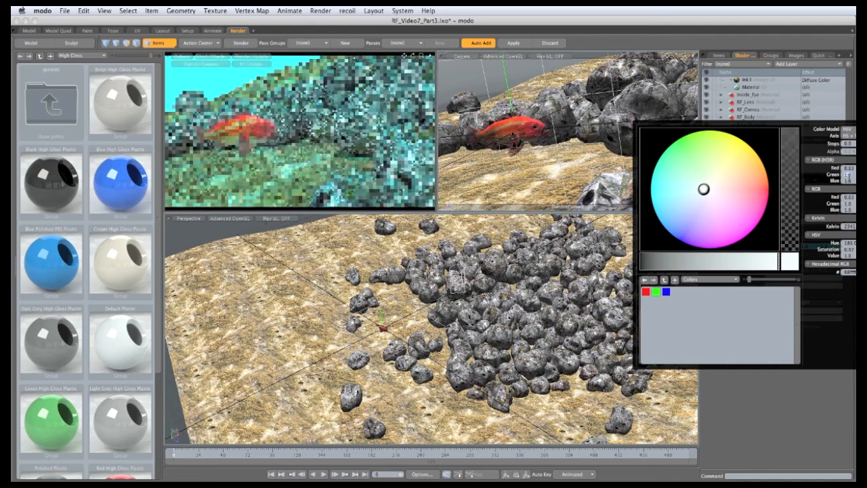
{"action": "type", "text": "0.17"}
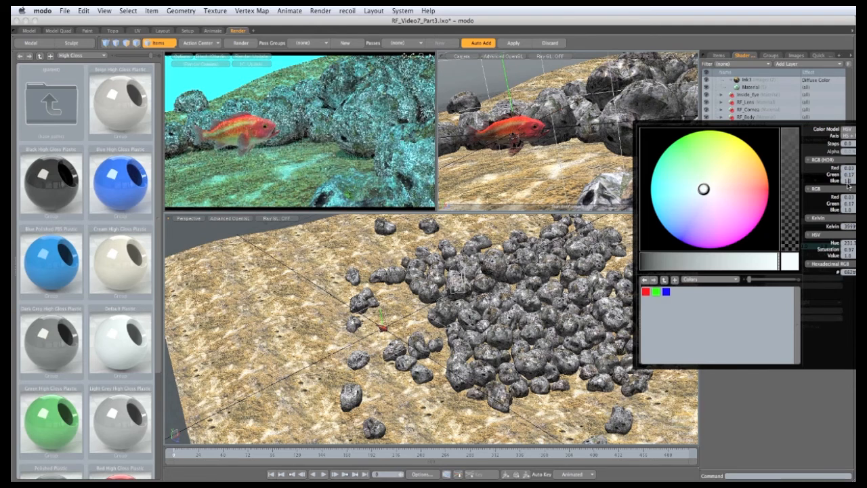
{"action": "left_click", "coordinate": [850, 181]}
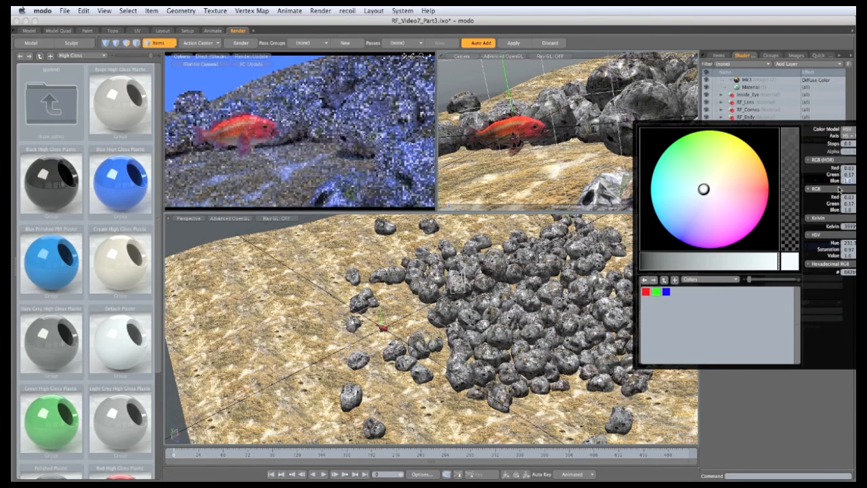
{"action": "type", "text": "0.32"}
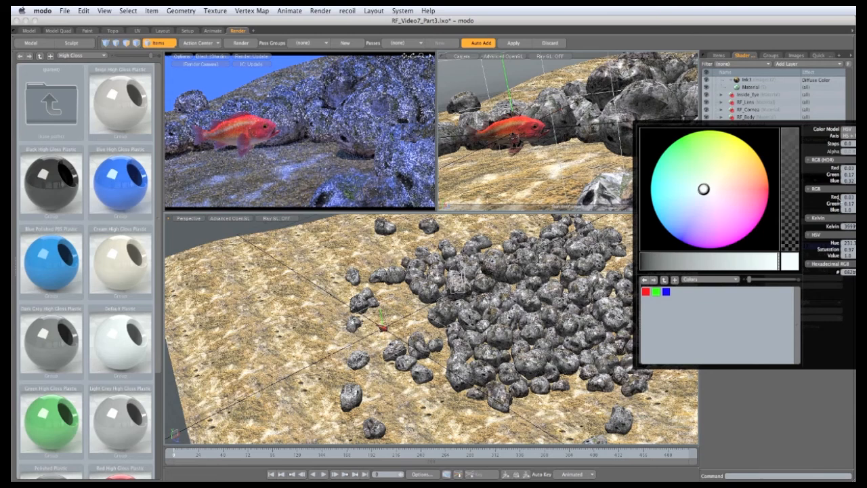
{"action": "key", "text": "Return"}
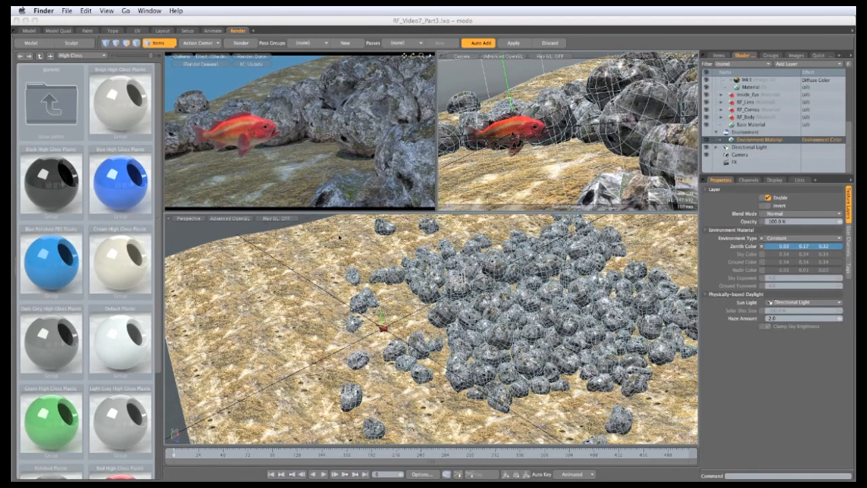
Set the Base Shader's fog to Underwater with a 2 m start distance, 30% density, and environment color
{"action": "left_click_drag", "start_coordinate": [848, 164], "coordinate": [852, 92]}
{"action": "left_click", "coordinate": [757, 103]}
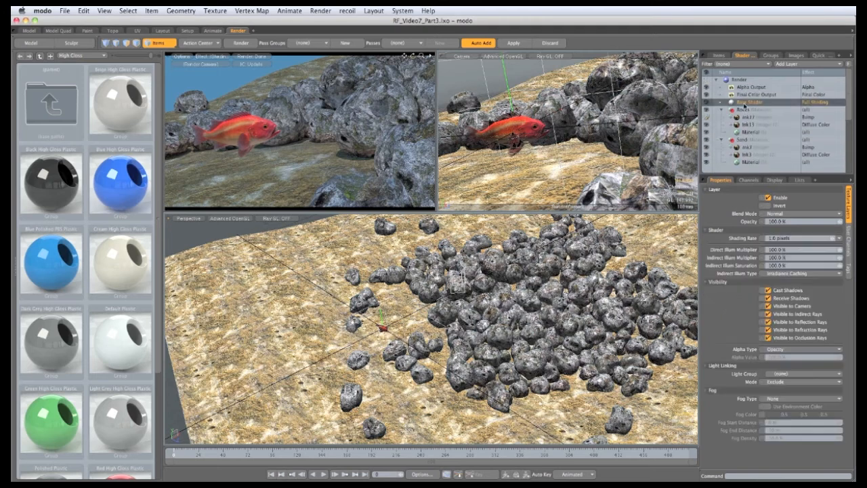
{"action": "left_click", "coordinate": [791, 402]}
{"action": "left_click", "coordinate": [787, 421]}
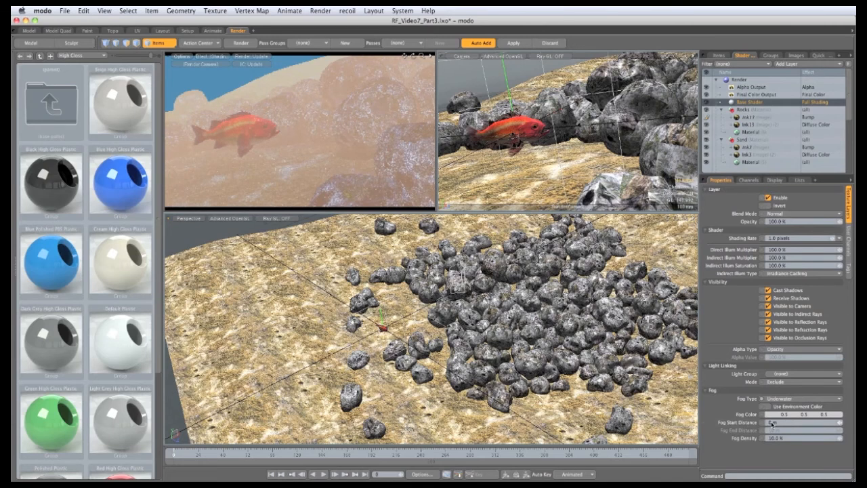
{"action": "left_click", "coordinate": [772, 422]}
{"action": "type", "text": "2"}
{"action": "left_click", "coordinate": [772, 438]}
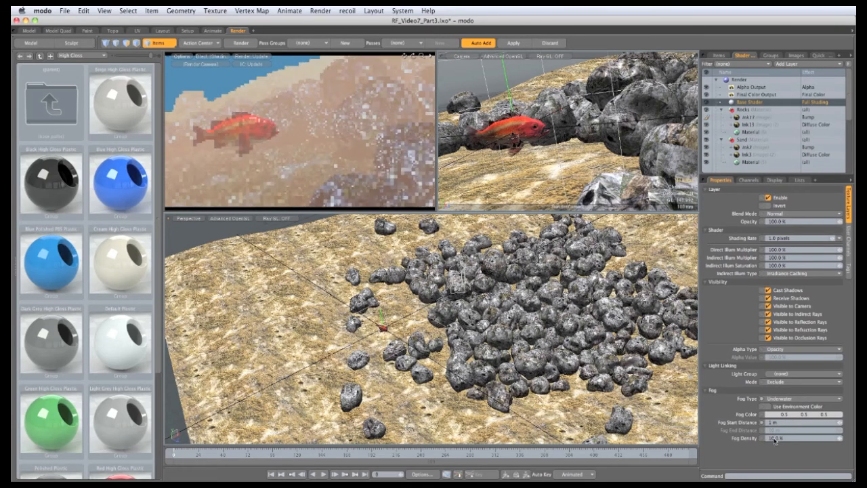
{"action": "type", "text": "30"}
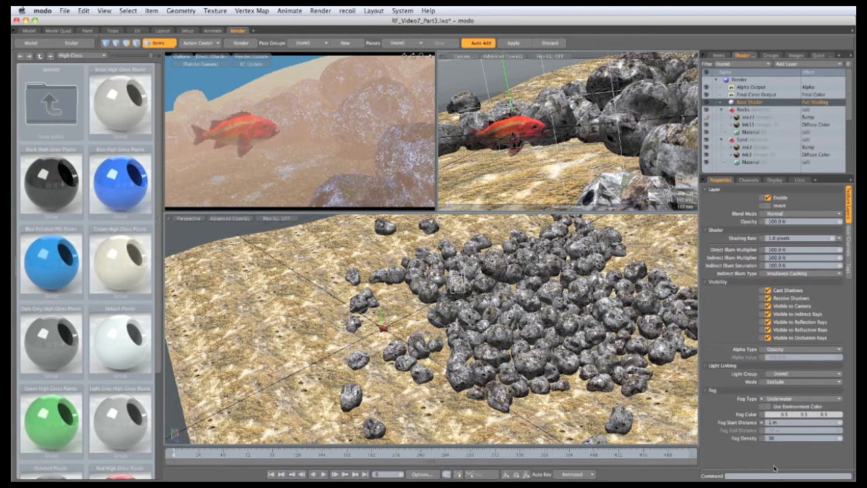
{"action": "key", "text": "Return"}
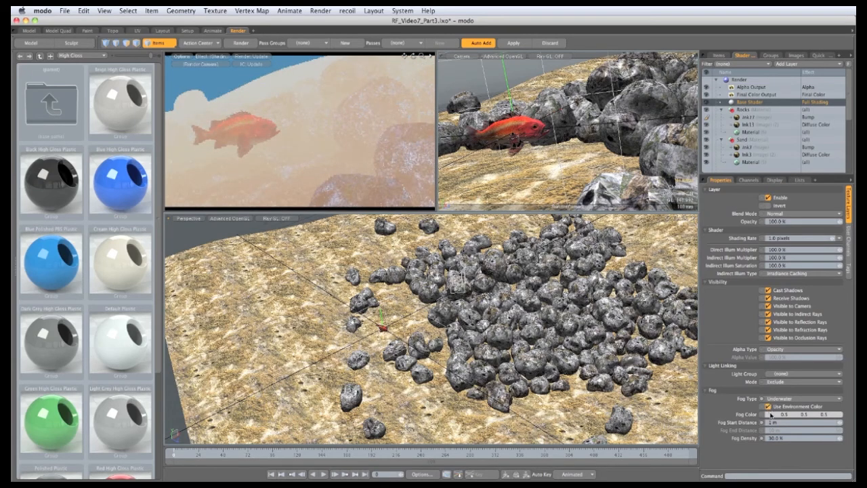
{"action": "left_click", "coordinate": [774, 409]}
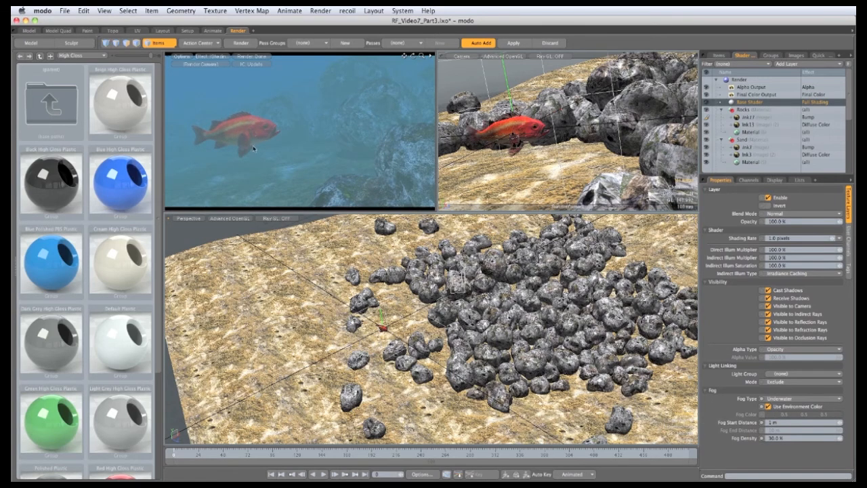
Set the Directional Light's radiant exitance to 6 W/srm2 and its spread angle to 10°
{"action": "left_click", "coordinate": [719, 55]}
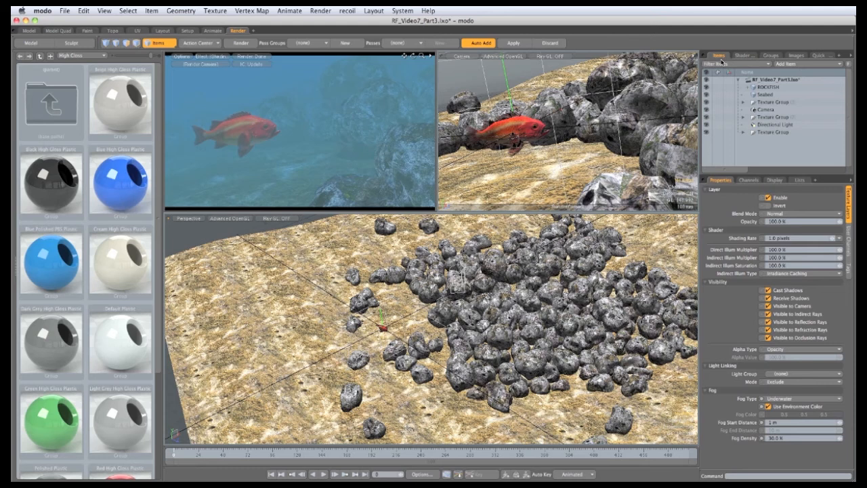
{"action": "left_click", "coordinate": [773, 126]}
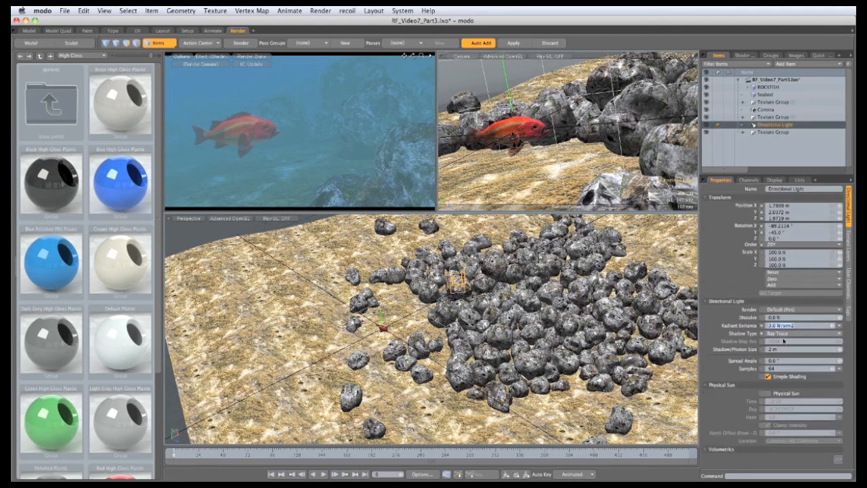
{"action": "type", "text": "6"}
{"action": "key", "text": "Return"}
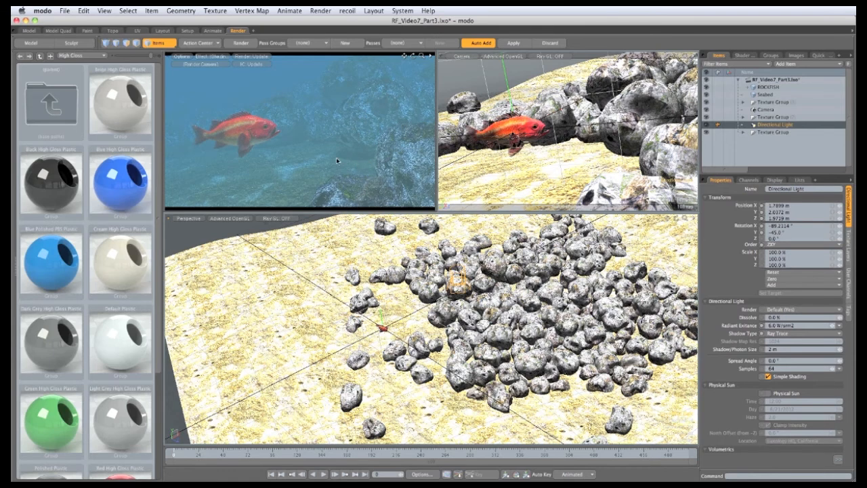
{"action": "left_click", "coordinate": [775, 362]}
{"action": "type", "text": "10"}
{"action": "key", "text": "Return"}
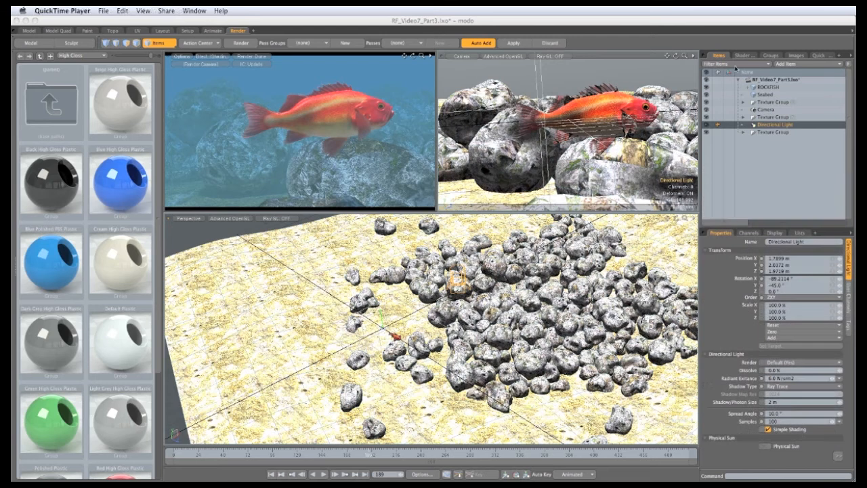
Set the specular amount of the material under RF_Body to 0%
{"action": "left_click", "coordinate": [742, 57]}
{"action": "left_click", "coordinate": [722, 192]}
{"action": "scroll", "coordinate": [722, 192], "scroll_direction": "down", "scroll_amount": 3}
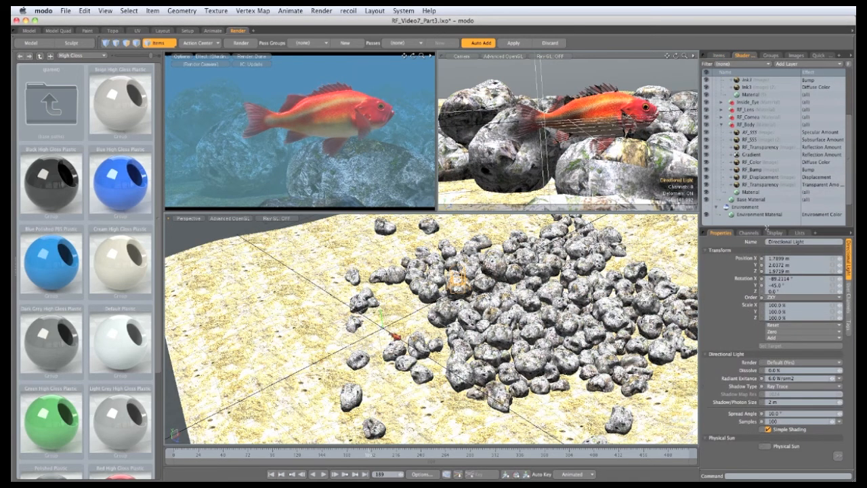
{"action": "left_click_drag", "start_coordinate": [767, 228], "coordinate": [770, 272]}
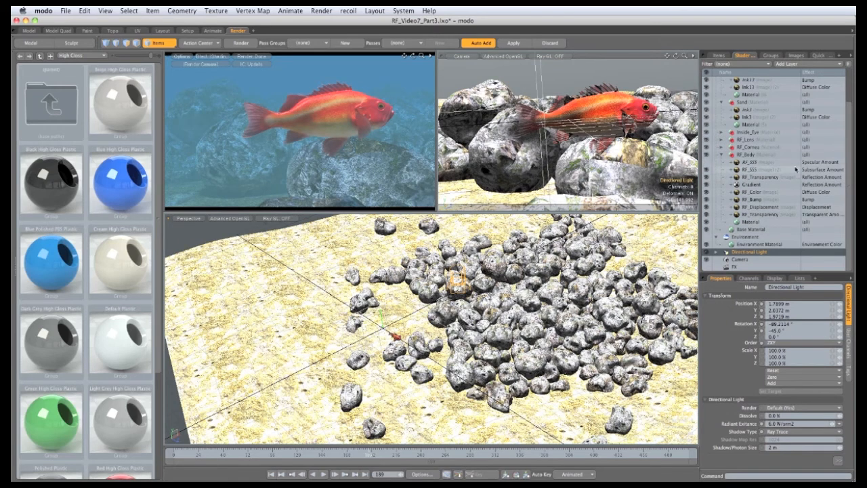
{"action": "left_click", "coordinate": [751, 221]}
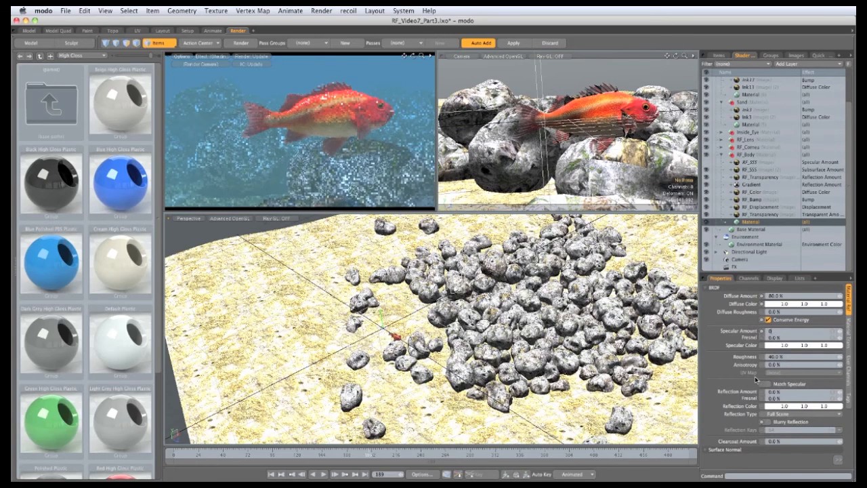
{"action": "key", "text": "Return"}
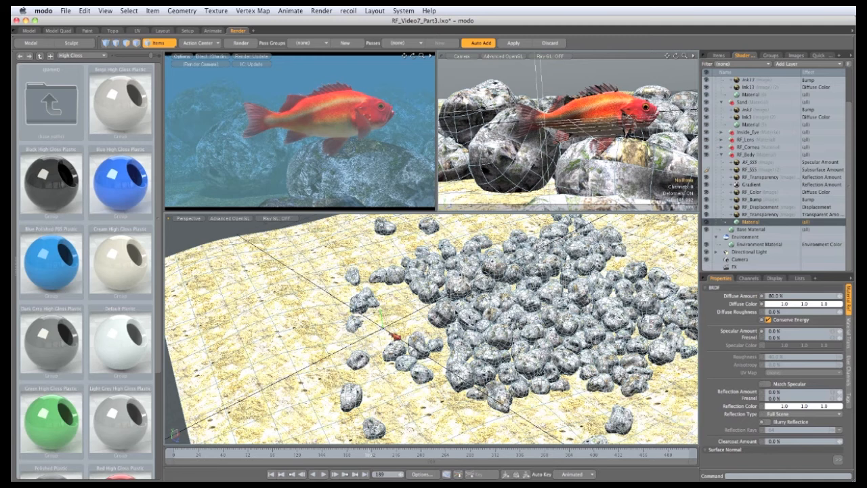
Set the RF_SSS layer's high value to 70%
{"action": "left_click", "coordinate": [762, 170]}
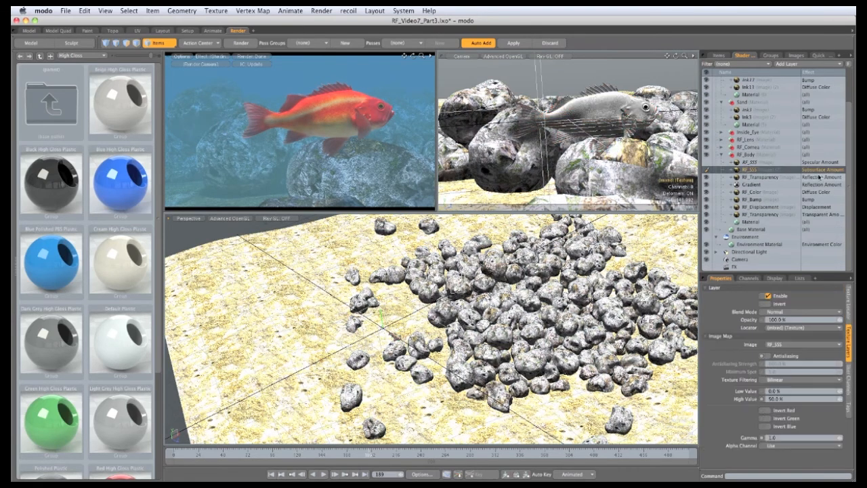
{"action": "left_click", "coordinate": [776, 400]}
{"action": "type", "text": "70"}
{"action": "key", "text": "Return"}
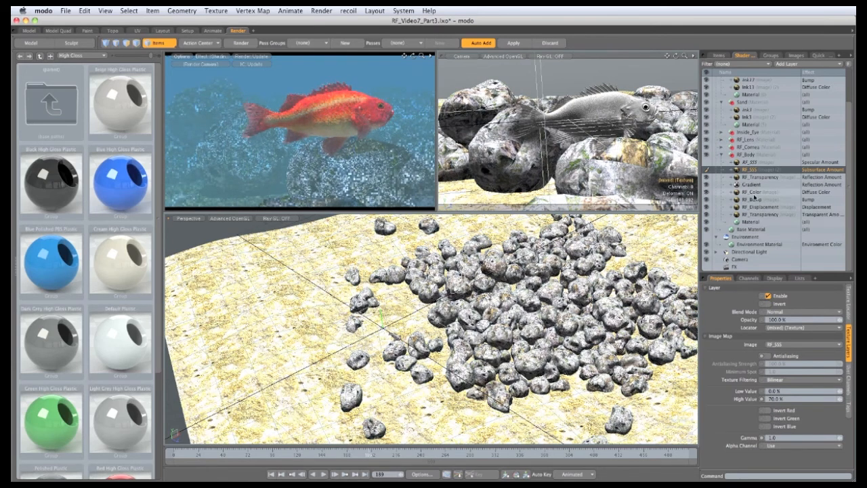
Create an instance of the RF_Color layer and change the instance's effect
{"action": "left_click", "coordinate": [754, 193]}
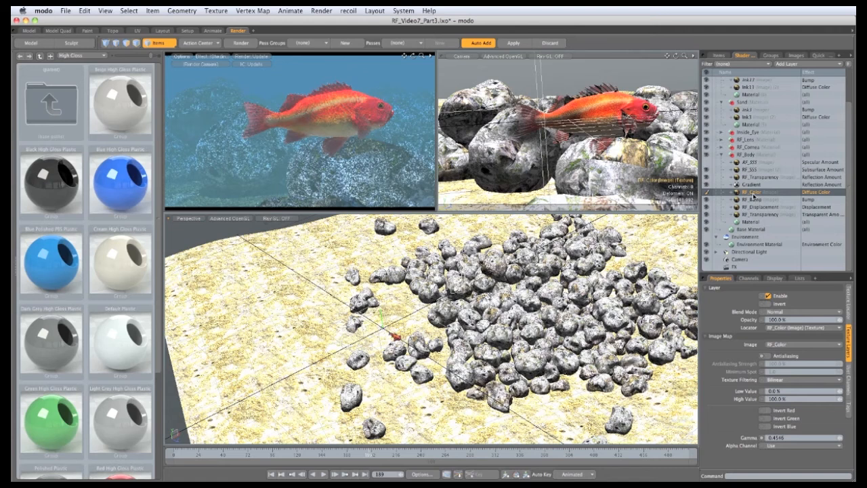
{"action": "right_click", "coordinate": [752, 196]}
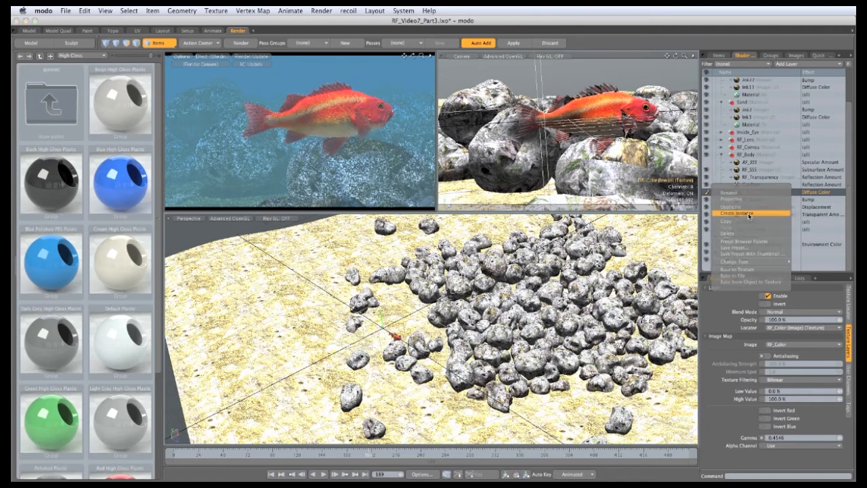
{"action": "left_click", "coordinate": [749, 215]}
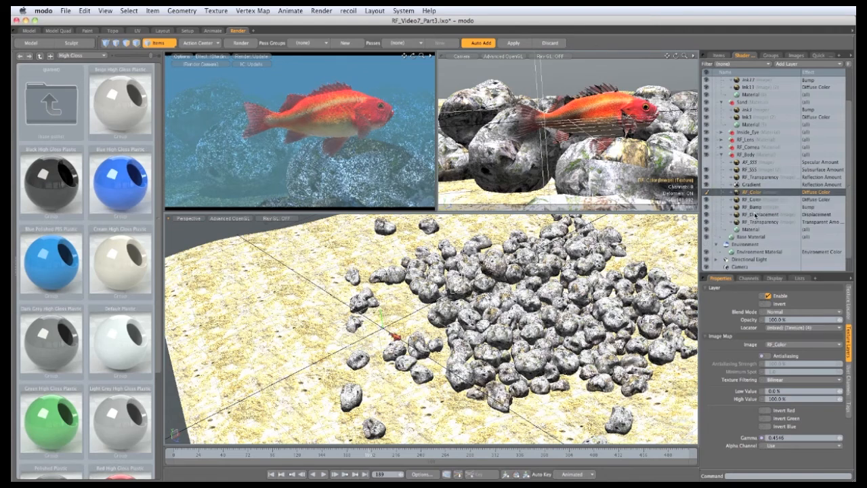
{"action": "left_click", "coordinate": [812, 195]}
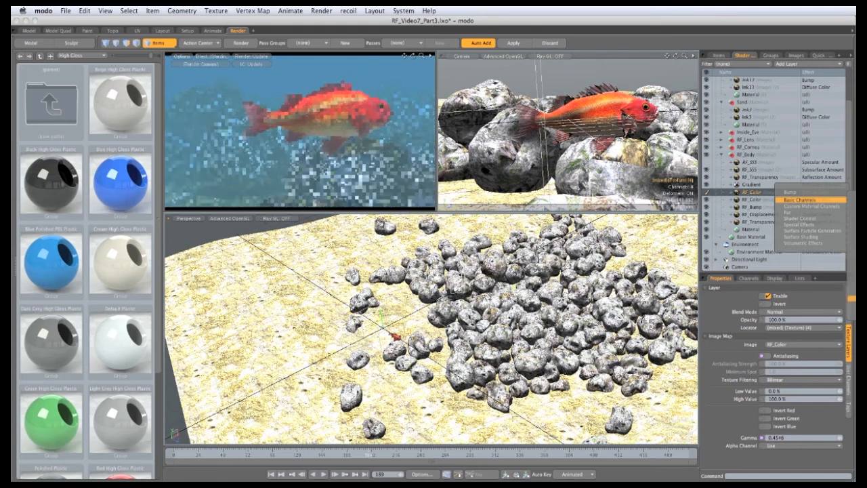
{"action": "left_click", "coordinate": [852, 304]}
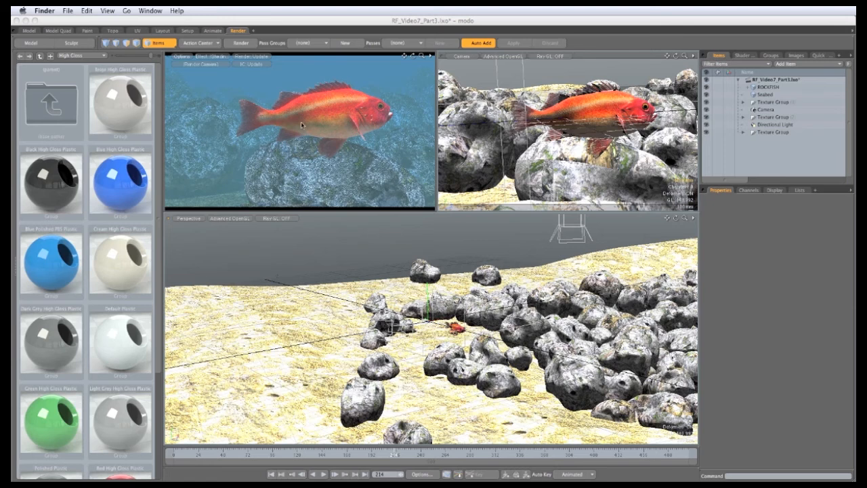
Go to the first frame and enable Depth of Field for the Camera
{"action": "left_click", "coordinate": [252, 59]}
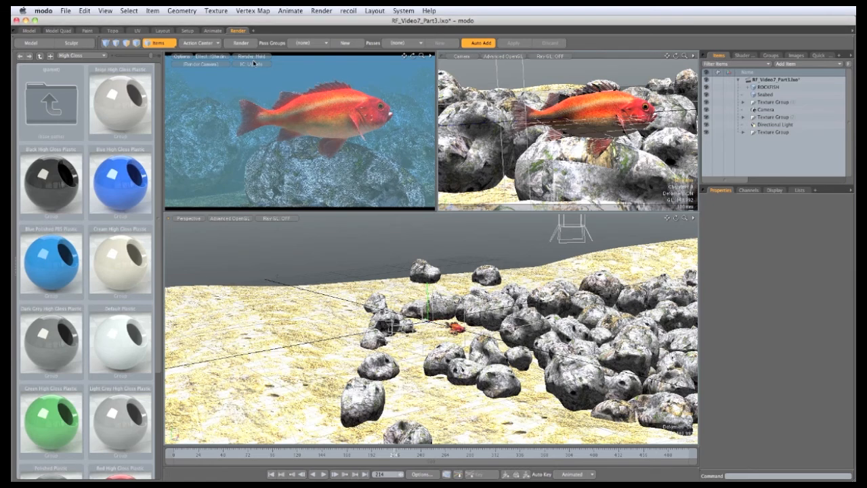
{"action": "left_click_drag", "start_coordinate": [434, 366], "coordinate": [283, 418], "text": "alt"}
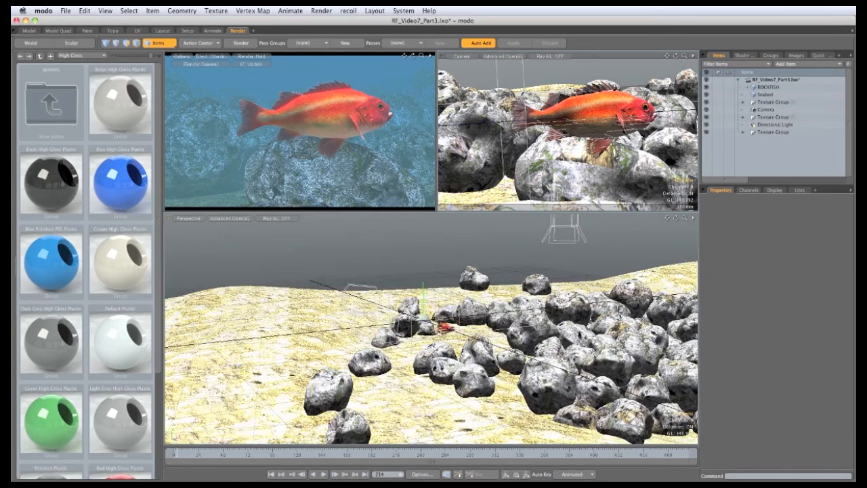
{"action": "left_click", "coordinate": [174, 454]}
{"action": "left_click_drag", "start_coordinate": [439, 391], "coordinate": [415, 321], "text": "alt"}
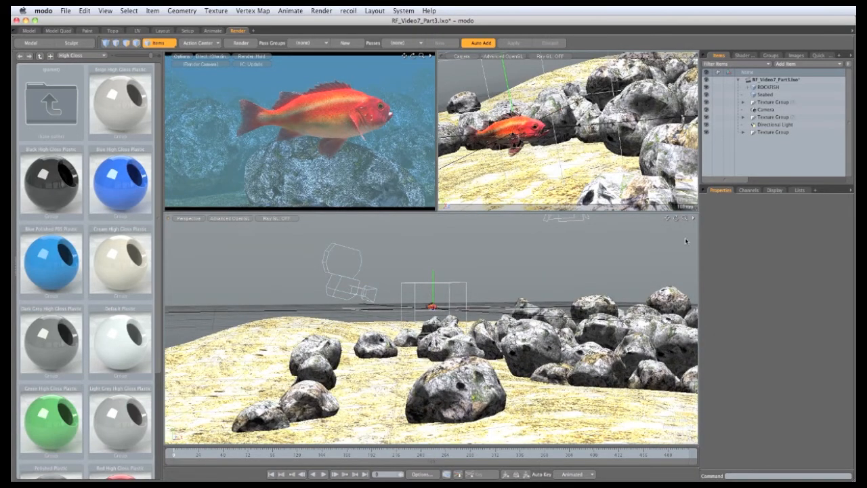
{"action": "left_click", "coordinate": [765, 109]}
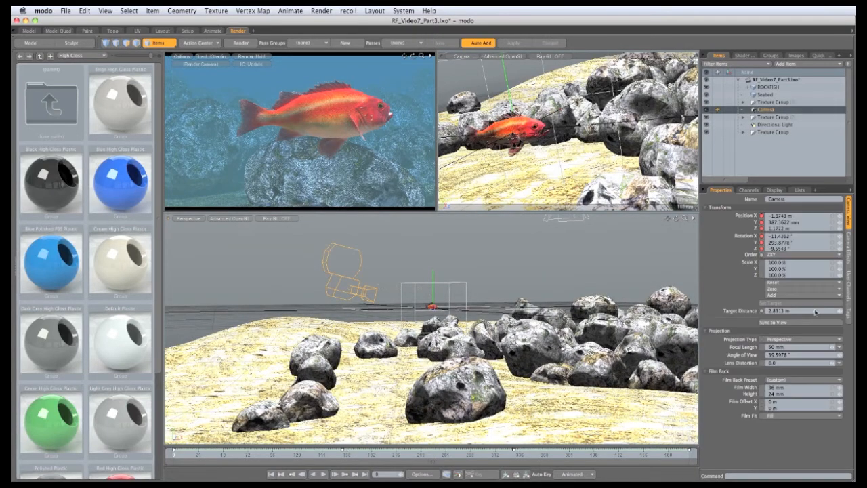
{"action": "left_click", "coordinate": [849, 247]}
{"action": "left_click", "coordinate": [768, 207]}
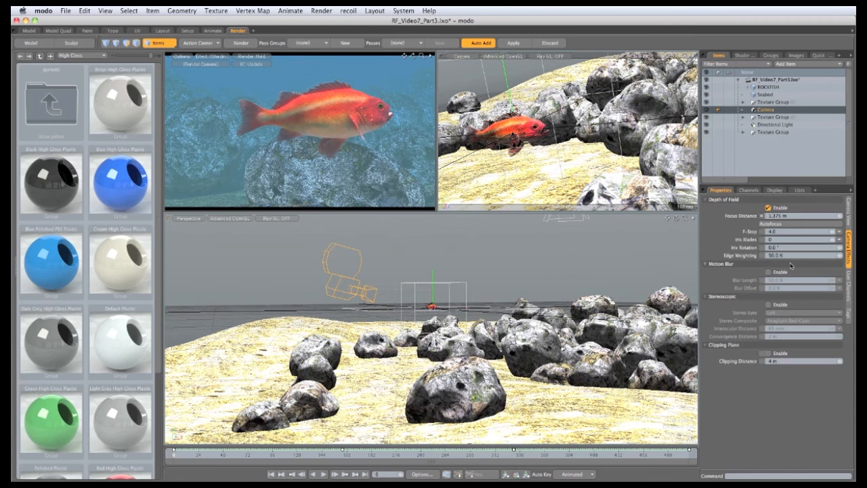
Set the camera's focus distance to about 2.2 m on the fish and key it at the first frame
{"action": "key", "text": "y"}
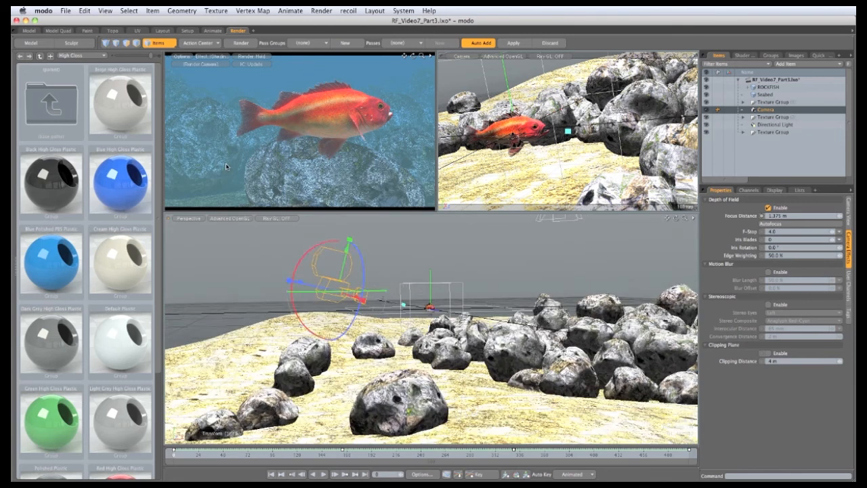
{"action": "scroll", "coordinate": [400, 296], "scroll_direction": "up", "scroll_amount": 5}
{"action": "left_click_drag", "start_coordinate": [400, 297], "coordinate": [447, 324], "text": "alt"}
{"action": "left_click_drag", "start_coordinate": [447, 324], "coordinate": [441, 353], "text": "alt"}
{"action": "scroll", "coordinate": [440, 339], "scroll_direction": "up", "scroll_amount": 3}
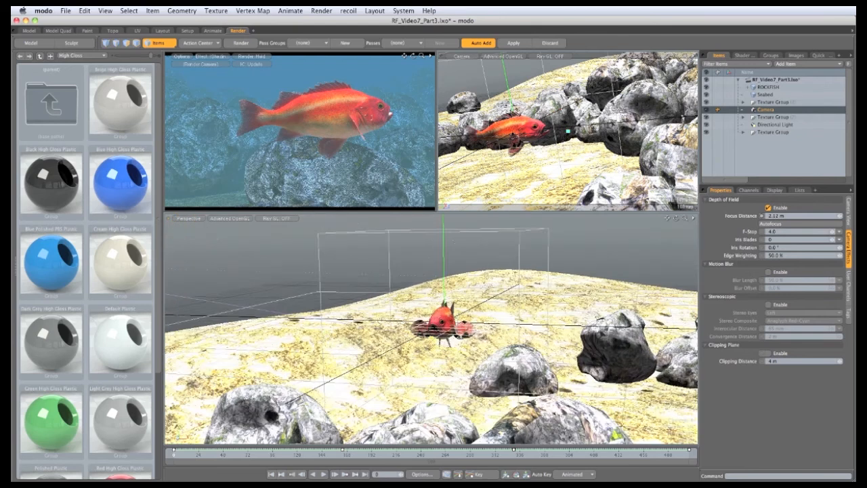
{"action": "left_click_drag", "start_coordinate": [368, 380], "coordinate": [444, 404], "text": "alt"}
{"action": "scroll", "coordinate": [430, 337], "scroll_direction": "down", "scroll_amount": 5}
{"action": "scroll", "coordinate": [443, 403], "scroll_direction": "up", "scroll_amount": 3}
{"action": "left_click_drag", "start_coordinate": [456, 363], "coordinate": [457, 363]}
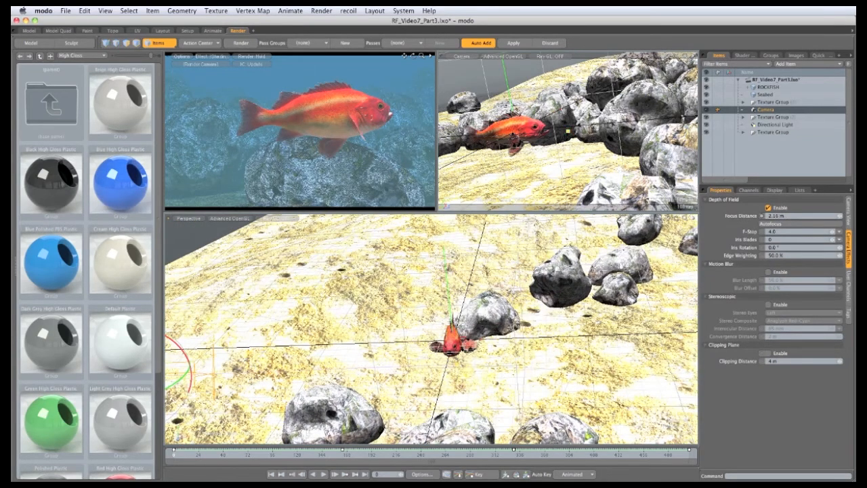
{"action": "left_click", "coordinate": [761, 216]}
{"action": "scroll", "coordinate": [502, 361], "scroll_direction": "down", "scroll_amount": 5}
{"action": "left_click_drag", "start_coordinate": [502, 360], "coordinate": [390, 351], "text": "alt"}
{"action": "left_click_drag", "start_coordinate": [264, 343], "coordinate": [175, 437], "text": "alt"}
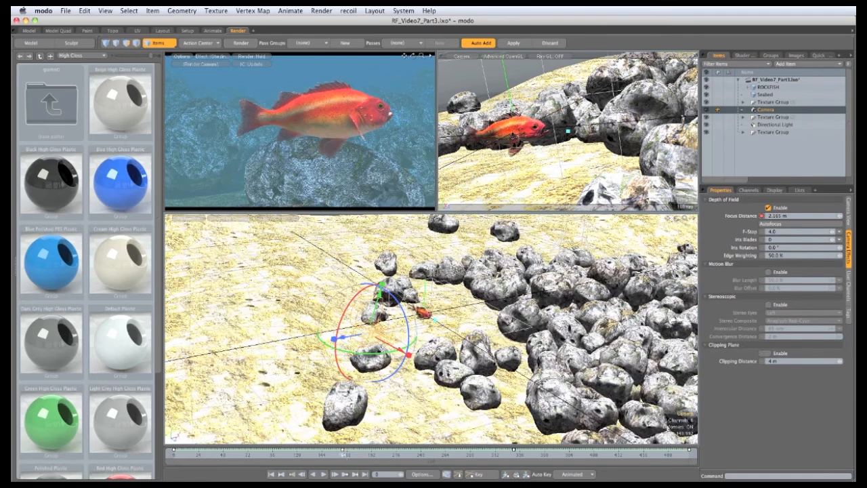
Key the camera's focus distance at later frames so the focus follows the fish
{"action": "left_click", "coordinate": [342, 454]}
{"action": "left_click_drag", "start_coordinate": [486, 372], "coordinate": [406, 335], "text": "alt"}
{"action": "left_click_drag", "start_coordinate": [407, 334], "coordinate": [439, 346], "text": "ctrl+alt"}
{"action": "left_click_drag", "start_coordinate": [497, 346], "coordinate": [385, 341]}
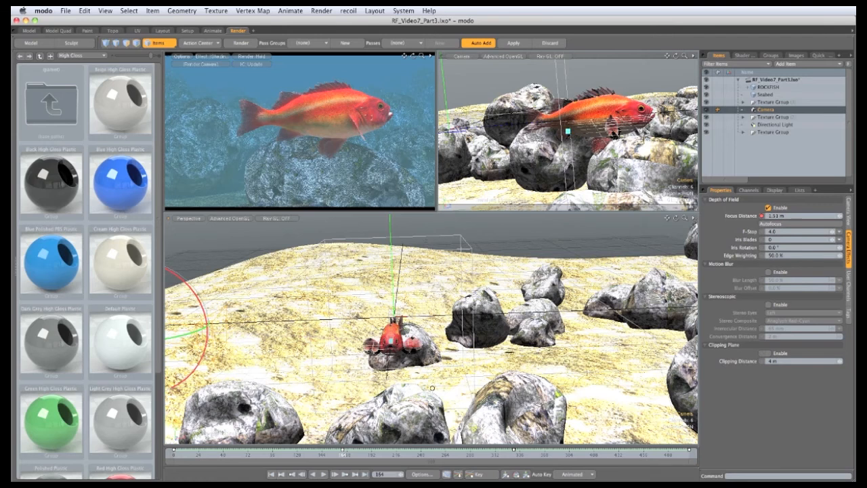
{"action": "left_click_drag", "start_coordinate": [432, 388], "coordinate": [476, 315], "text": "ctrl+alt"}
{"action": "left_click", "coordinate": [515, 458]}
{"action": "left_click_drag", "start_coordinate": [476, 314], "coordinate": [409, 307], "text": "alt"}
{"action": "left_click_drag", "start_coordinate": [668, 453], "coordinate": [689, 454]}
{"action": "left_click_drag", "start_coordinate": [434, 339], "coordinate": [498, 308], "text": "alt"}
{"action": "left_click_drag", "start_coordinate": [400, 302], "coordinate": [509, 385], "text": "ctrl+alt"}
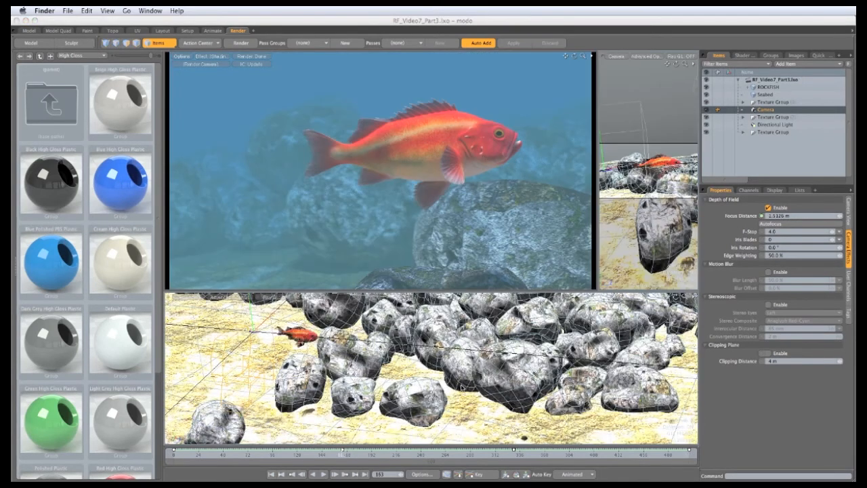
Set the render's antialiasing to 64 Samples/Pixel and enable Motion Blur
{"action": "left_click", "coordinate": [743, 55]}
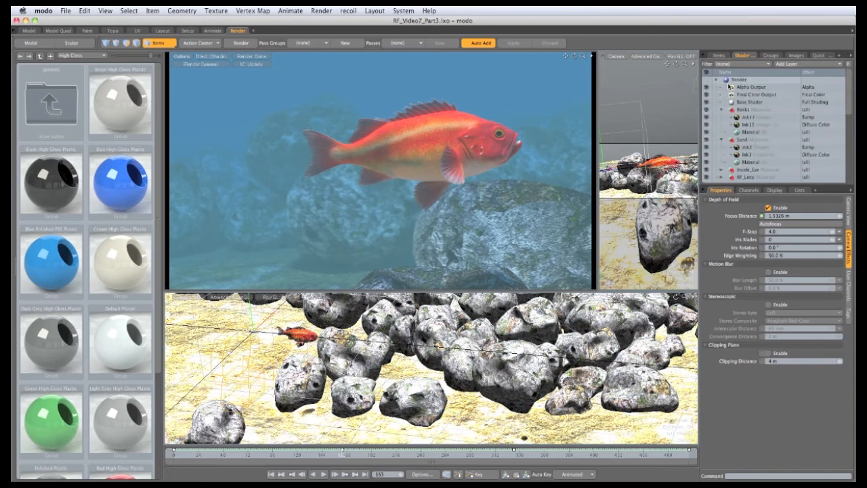
{"action": "left_click", "coordinate": [746, 80]}
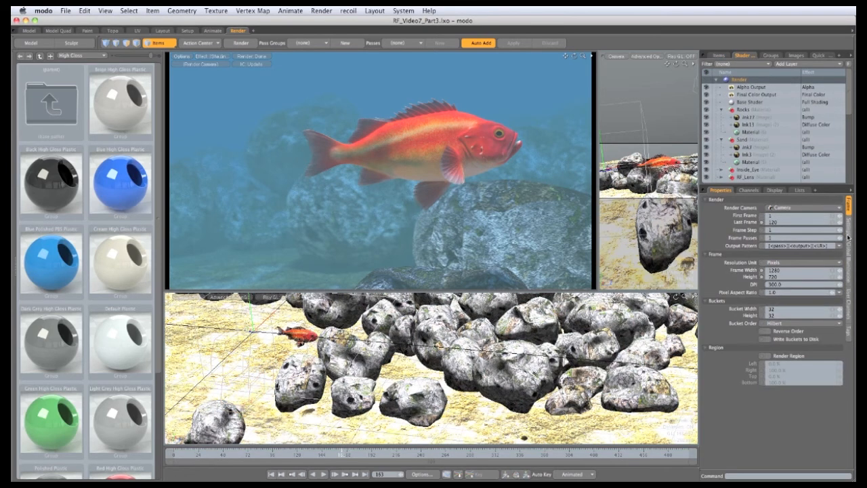
{"action": "left_click", "coordinate": [848, 239]}
{"action": "left_click", "coordinate": [783, 208]}
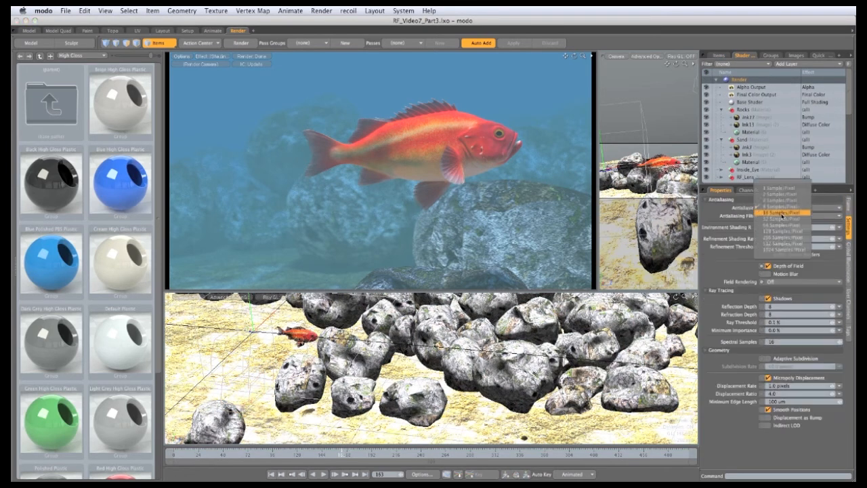
{"action": "left_click", "coordinate": [782, 225]}
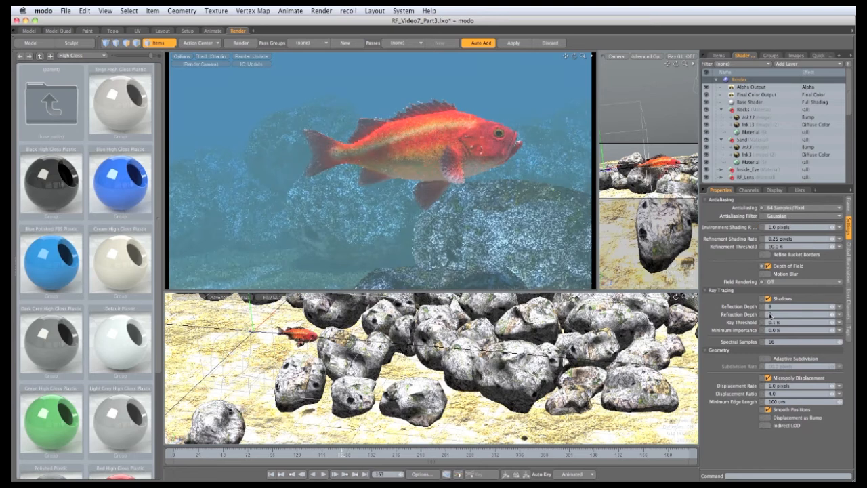
{"action": "left_click", "coordinate": [768, 274]}
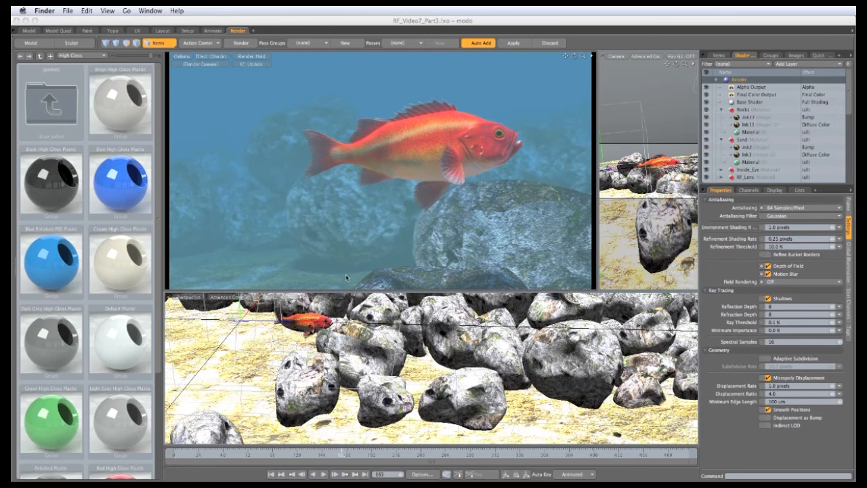
{"action": "left_click", "coordinate": [253, 478]}
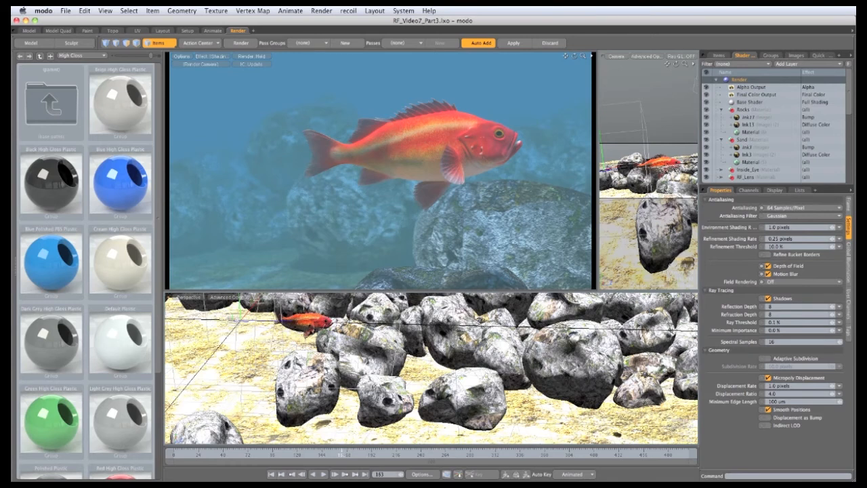
Select several foreground rocks on the seabed and assign them a new material named Rock_displace
{"action": "mouse_move", "coordinate": [433, 369]}
{"action": "left_mouse_down", "text": "alt"}
{"action": "mouse_move", "coordinate": [418, 366]}
{"action": "mouse_move", "coordinate": [407, 379]}
{"action": "mouse_move", "coordinate": [420, 374]}
{"action": "left_mouse_up", "text": "alt"}
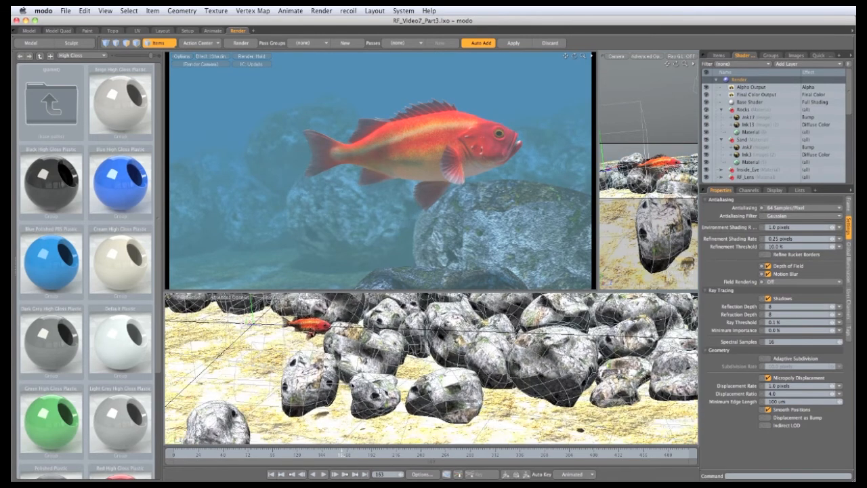
{"action": "left_click", "coordinate": [384, 437]}
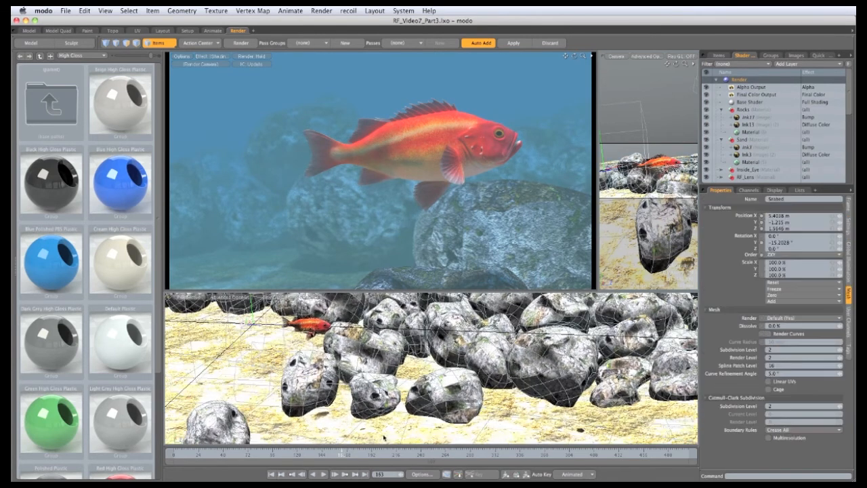
{"action": "left_click", "coordinate": [126, 43]}
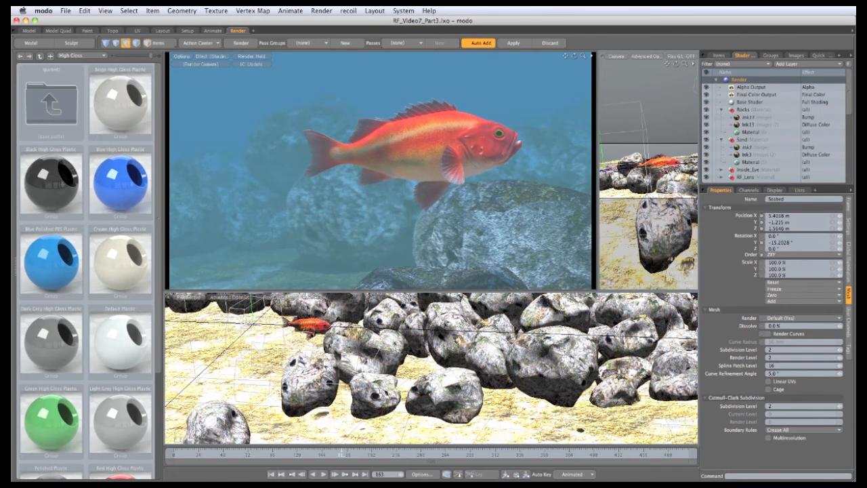
{"action": "left_click", "coordinate": [320, 383]}
{"action": "left_click", "coordinate": [359, 351], "text": "shift"}
{"action": "left_click", "coordinate": [378, 394], "text": "shift"}
{"action": "key", "text": "bracketright"}
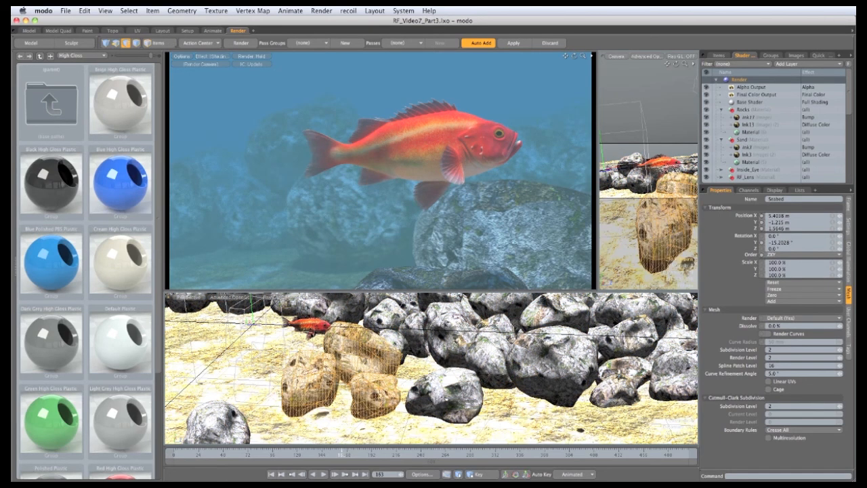
{"action": "left_click", "coordinate": [443, 394], "text": "shift"}
{"action": "left_click", "coordinate": [488, 367], "text": "shift"}
{"action": "key", "text": "bracketright"}
{"action": "left_click", "coordinate": [534, 368], "text": "shift"}
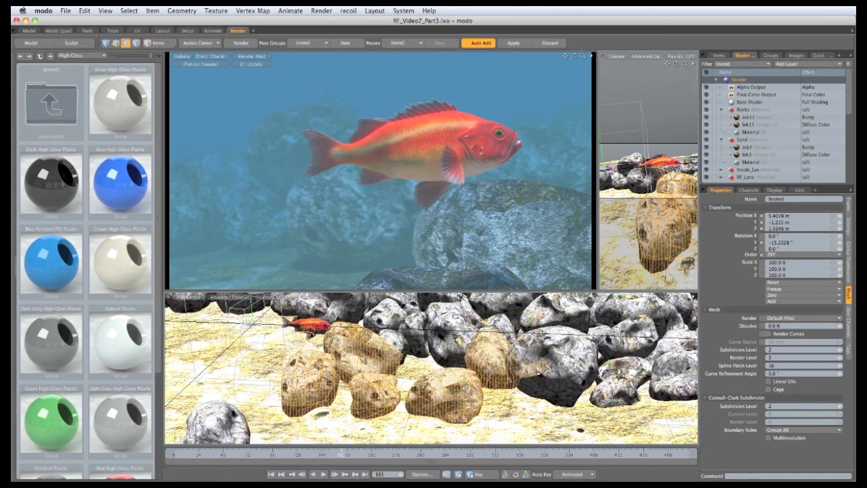
{"action": "key", "text": "bracketright"}
{"action": "left_click_drag", "start_coordinate": [534, 405], "coordinate": [538, 403], "text": "alt"}
{"action": "left_click_drag", "start_coordinate": [401, 438], "coordinate": [403, 439], "text": "alt+shift"}
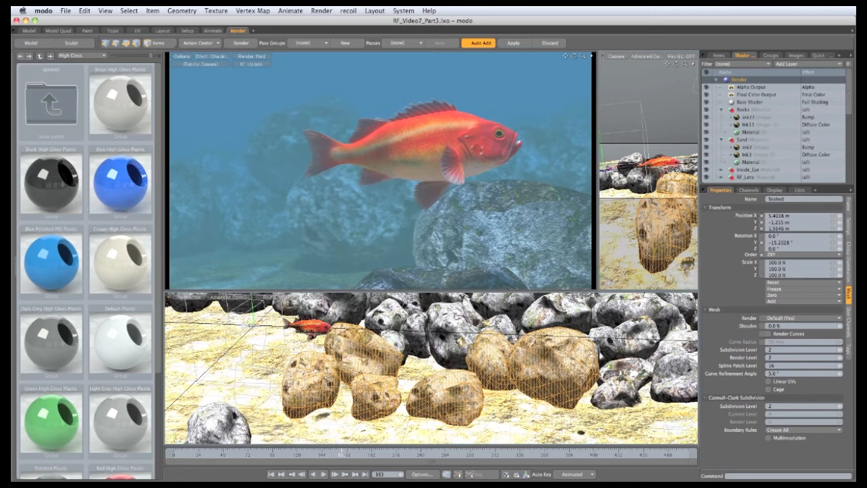
{"action": "key", "text": "m"}
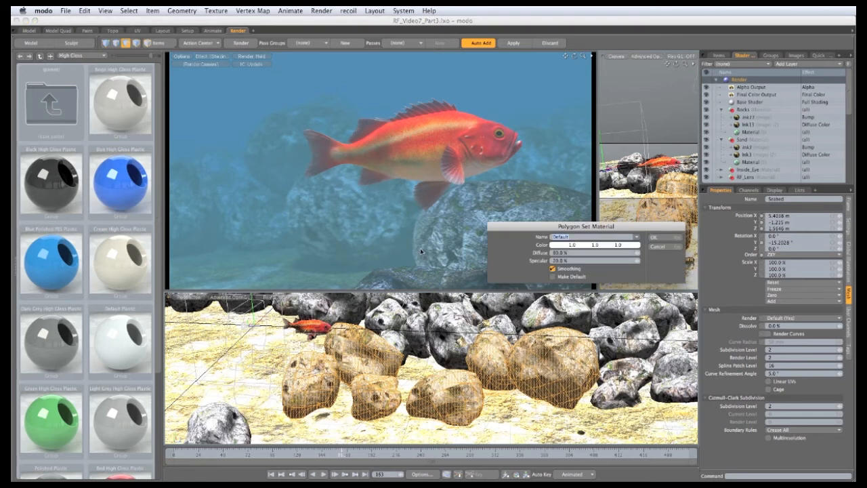
{"action": "type", "text": "Rock_displaced"}
{"action": "key", "text": "Return"}
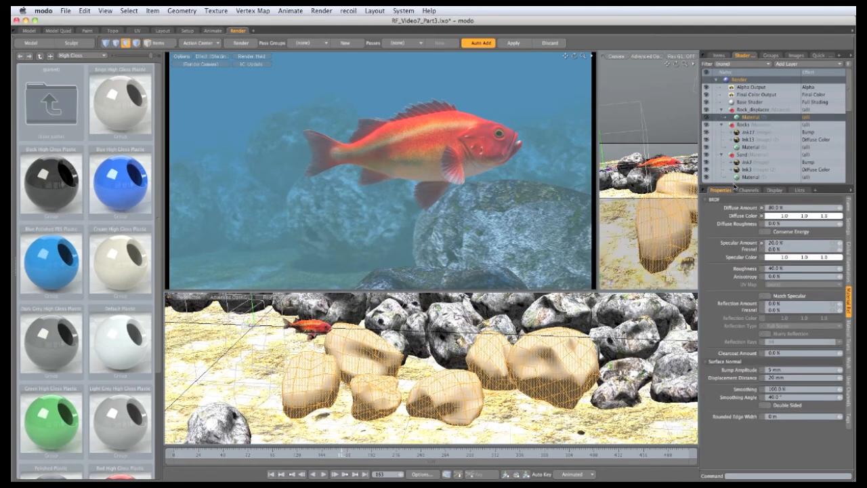
Duplicate the Rocks group's bump and diffuse image layers and move the copies into the Rock_displace group
{"action": "left_click_drag", "start_coordinate": [735, 187], "coordinate": [747, 256]}
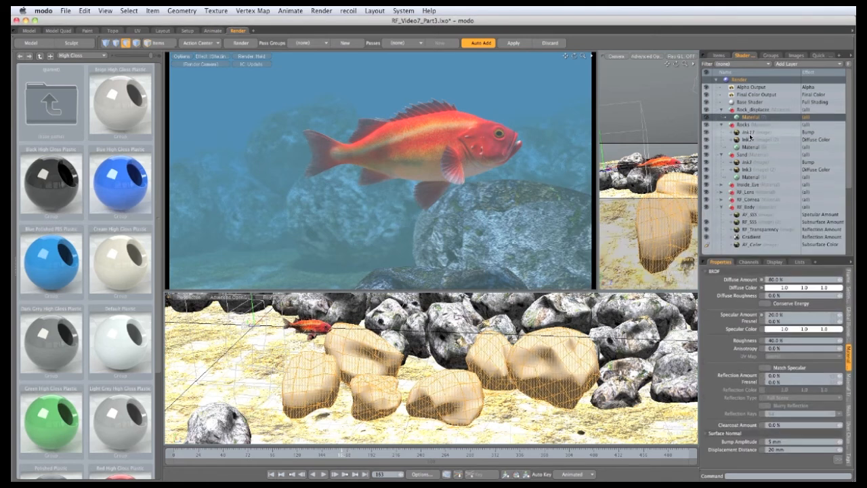
{"action": "left_click", "coordinate": [750, 149]}
{"action": "left_click", "coordinate": [750, 134]}
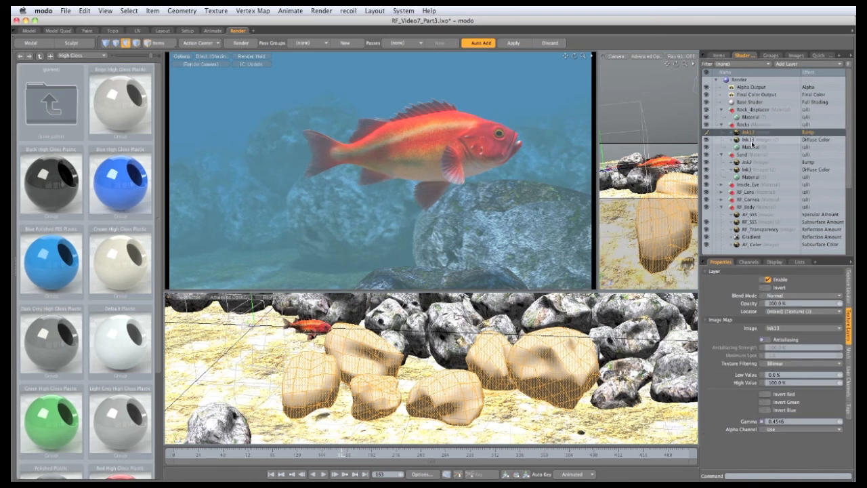
{"action": "left_click", "coordinate": [751, 141], "text": "shift"}
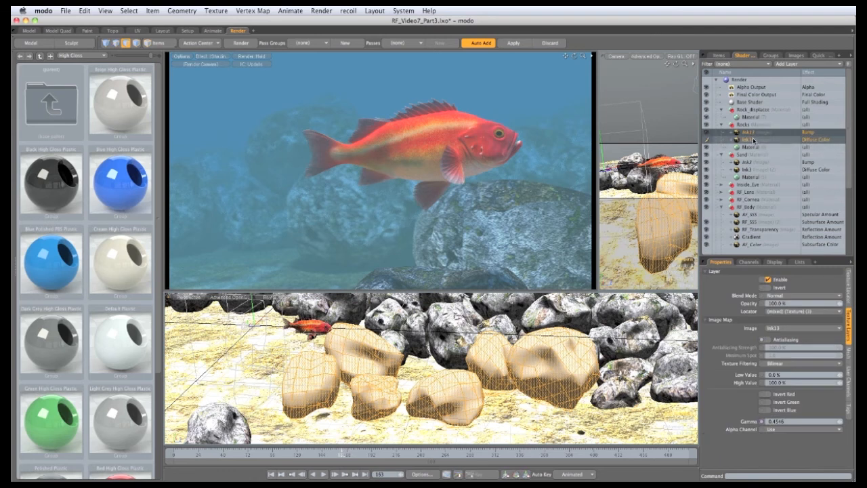
{"action": "right_click", "coordinate": [753, 140]}
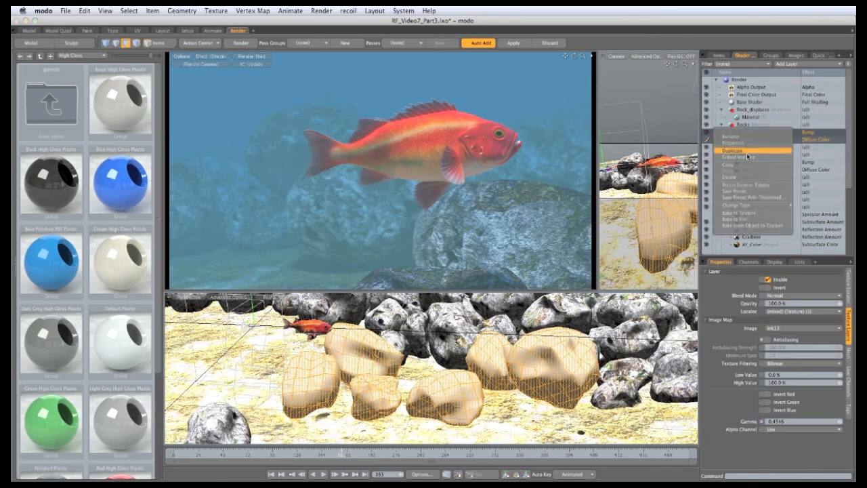
{"action": "left_click", "coordinate": [748, 152]}
{"action": "left_click_drag", "start_coordinate": [751, 135], "coordinate": [762, 120]}
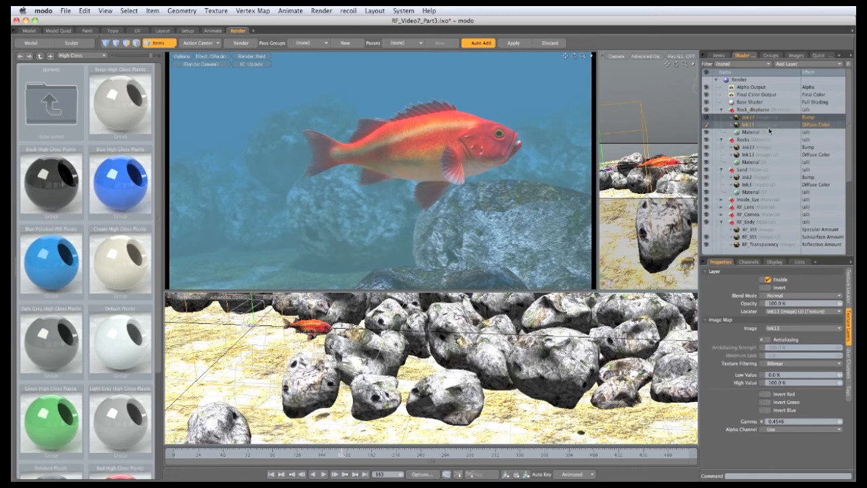
Change the copied bump image layer's effect to Displacement
{"action": "left_click", "coordinate": [806, 118]}
{"action": "left_click", "coordinate": [810, 118]}
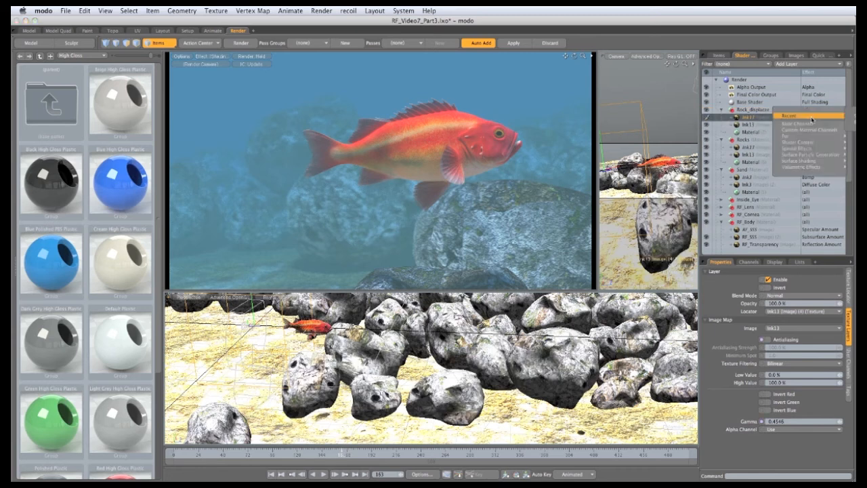
{"action": "mouse_move", "coordinate": [798, 161]}
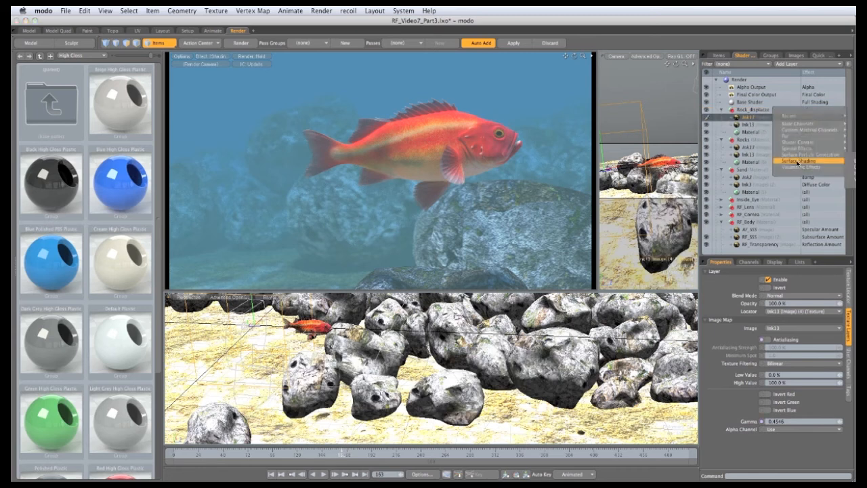
{"action": "left_click", "coordinate": [855, 166]}
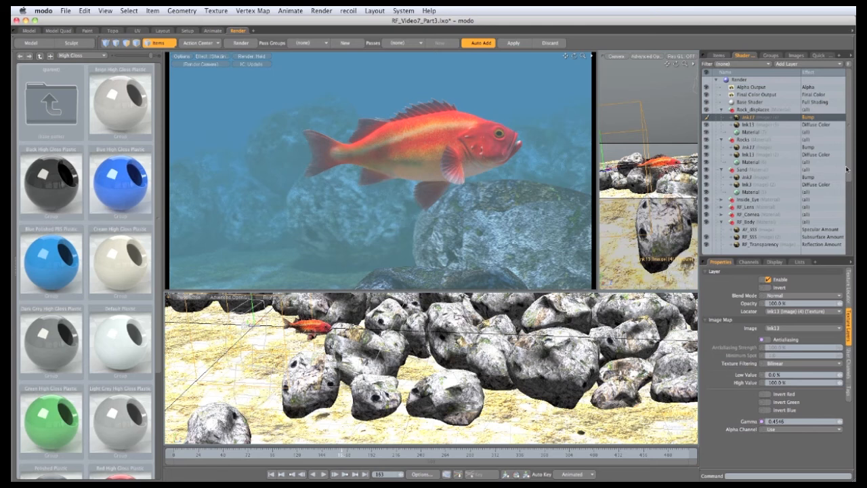
Set the Rock_displace material's displacement distance to 30 mm and its specular amount to 0%
{"action": "left_click", "coordinate": [749, 132]}
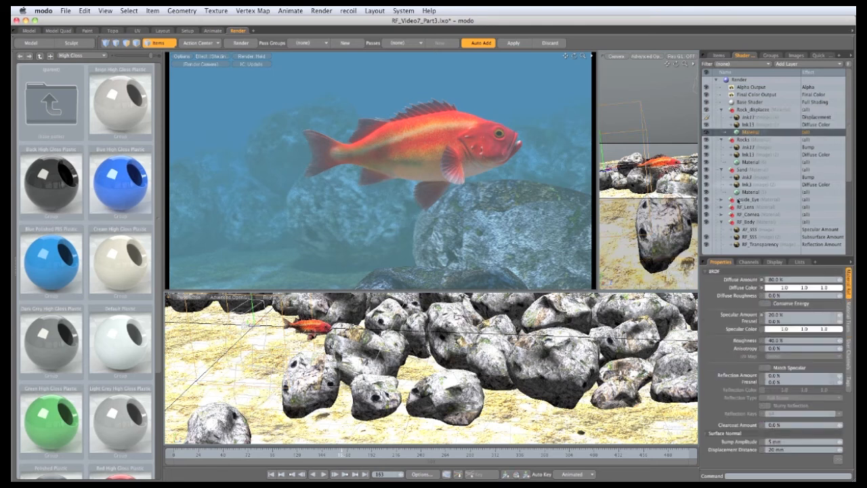
{"action": "left_click_drag", "start_coordinate": [736, 261], "coordinate": [735, 189]}
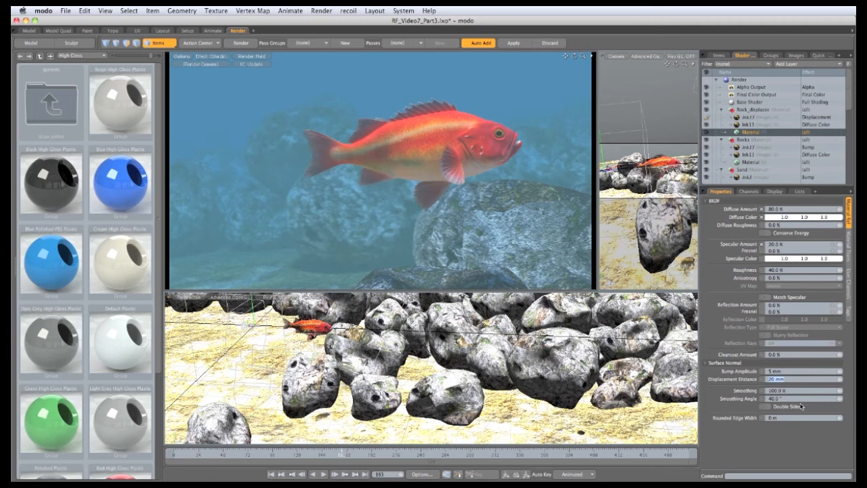
{"action": "type", "text": "30"}
{"action": "key", "text": "Return"}
{"action": "double_click", "coordinate": [774, 244]}
{"action": "type", "text": "0"}
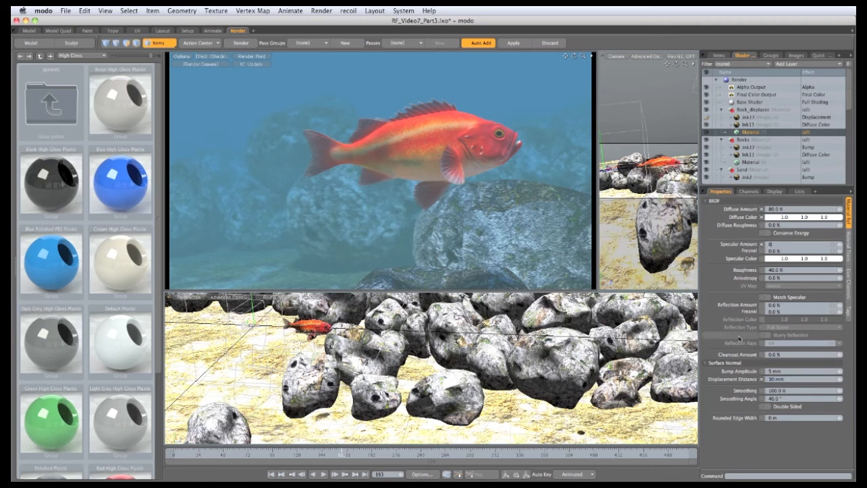
{"action": "key", "text": "Return"}
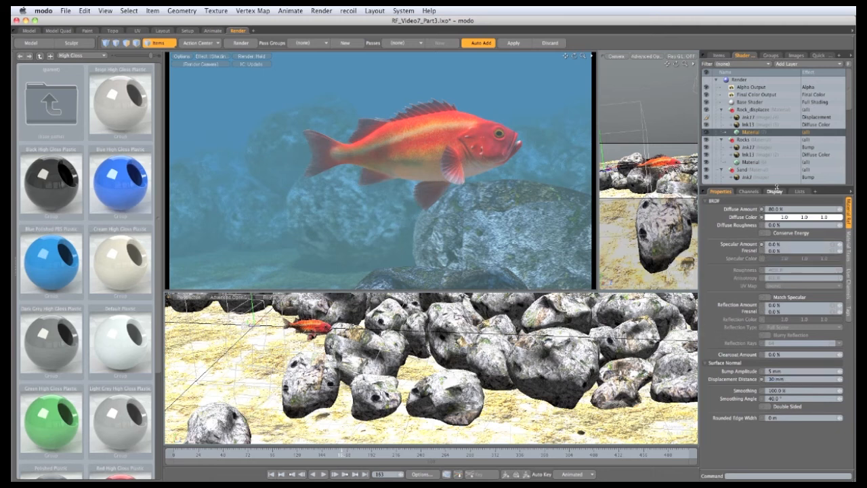
Set the Rocks material's specular amount to 0%
{"action": "left_click", "coordinate": [750, 162]}
{"action": "double_click", "coordinate": [765, 246]}
{"action": "type", "text": "0"}
{"action": "key", "text": "Return"}
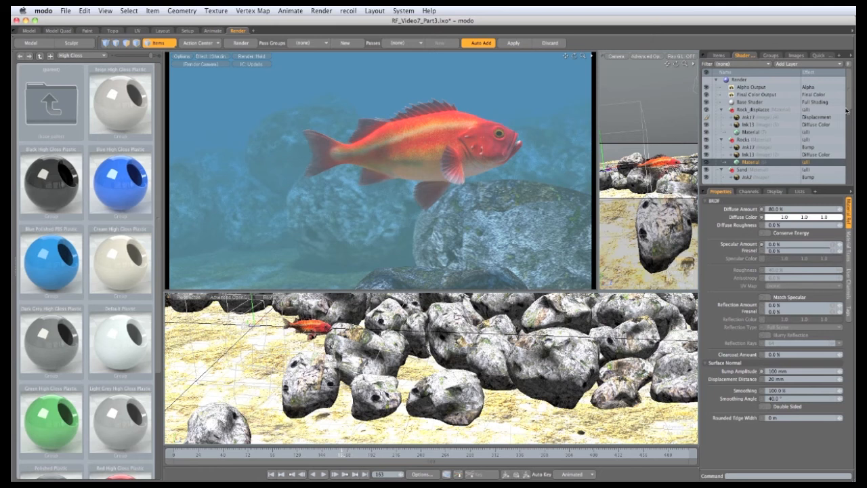
Set the Sand material's specular amount to 0%
{"action": "scroll", "coordinate": [848, 119], "scroll_direction": "down", "scroll_amount": 3}
{"action": "scroll", "coordinate": [848, 120], "scroll_direction": "down", "scroll_amount": 2}
{"action": "left_click", "coordinate": [751, 154]}
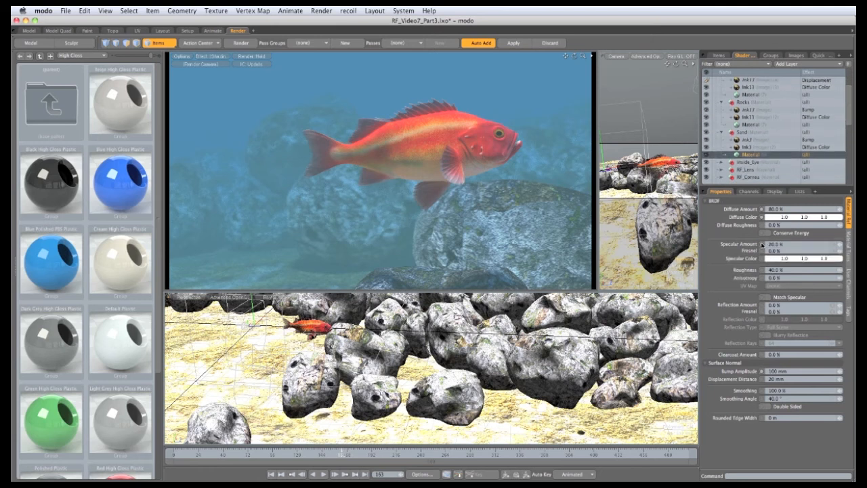
{"action": "type", "text": "0"}
{"action": "key", "text": "Return"}
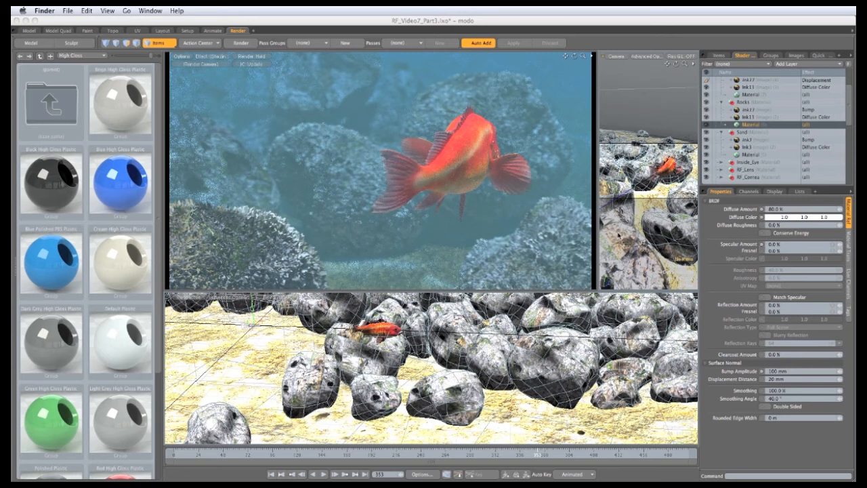
Set the render's ambient light intensity to 0 and disable irradiance caching in global illumination
{"action": "left_click_drag", "start_coordinate": [850, 118], "coordinate": [848, 91]}
{"action": "left_click", "coordinate": [738, 80]}
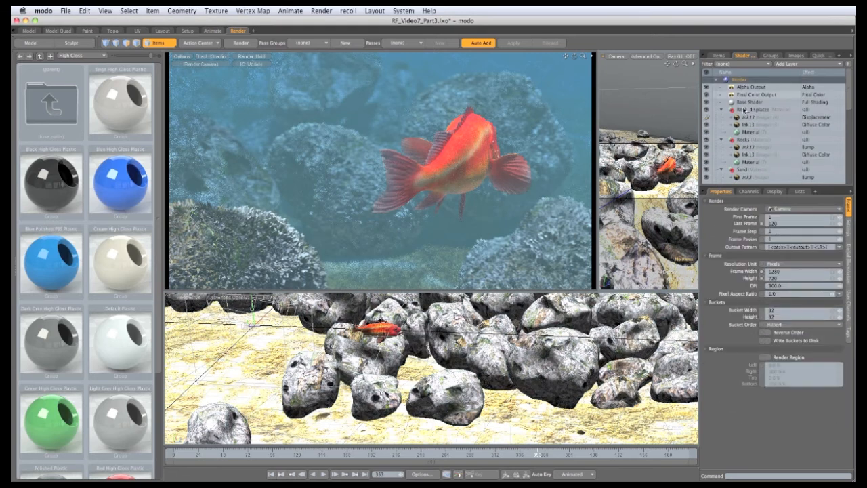
{"action": "left_click", "coordinate": [848, 262]}
{"action": "left_click", "coordinate": [772, 210]}
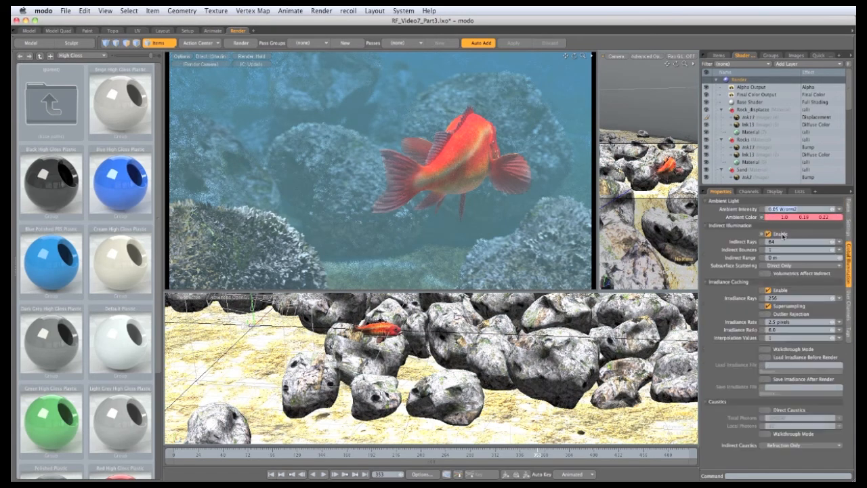
{"action": "type", "text": "0"}
{"action": "key", "text": "Return"}
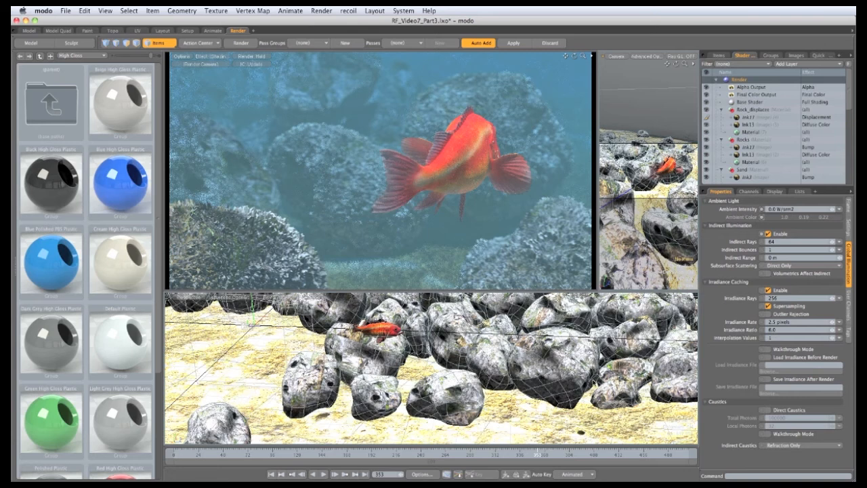
{"action": "left_click", "coordinate": [769, 291]}
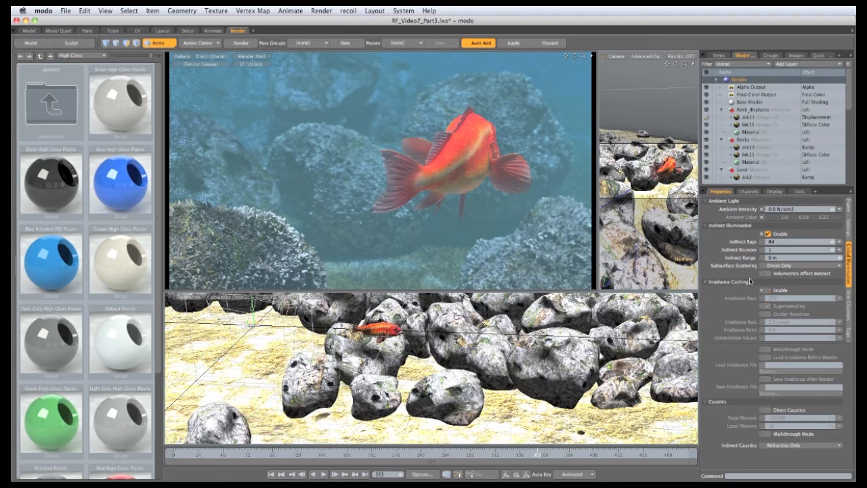
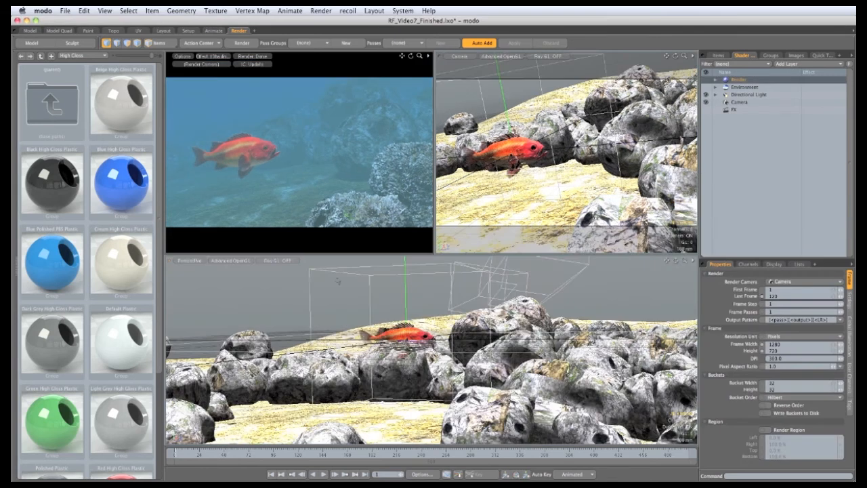
Switch to the Setup layout and add a Particle Cloud item to the scene
{"action": "left_click", "coordinate": [187, 31]}
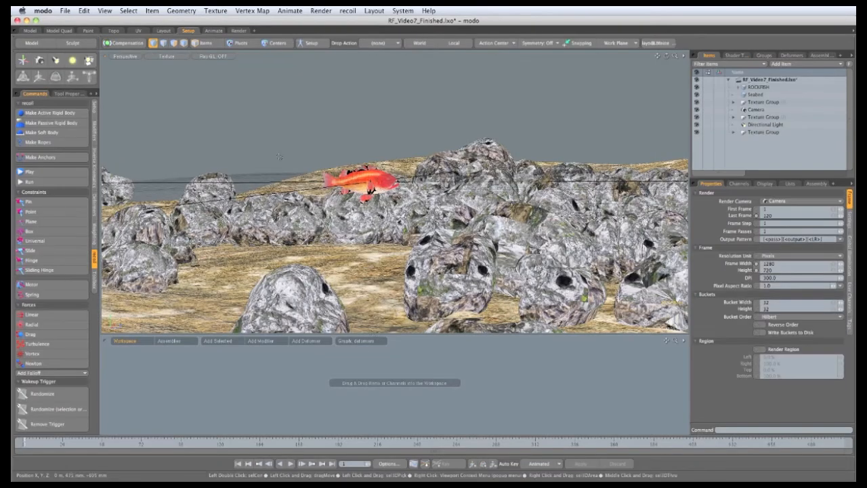
{"action": "left_click_drag", "start_coordinate": [399, 335], "coordinate": [401, 356]}
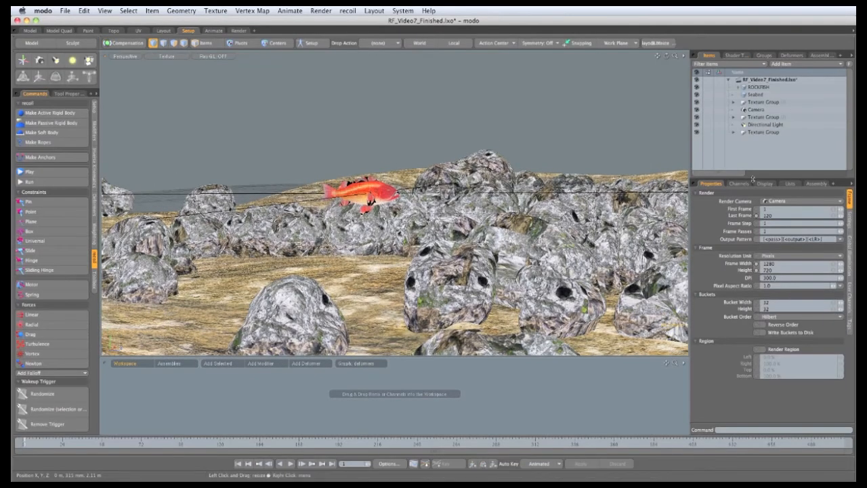
{"action": "left_click_drag", "start_coordinate": [752, 179], "coordinate": [753, 240]}
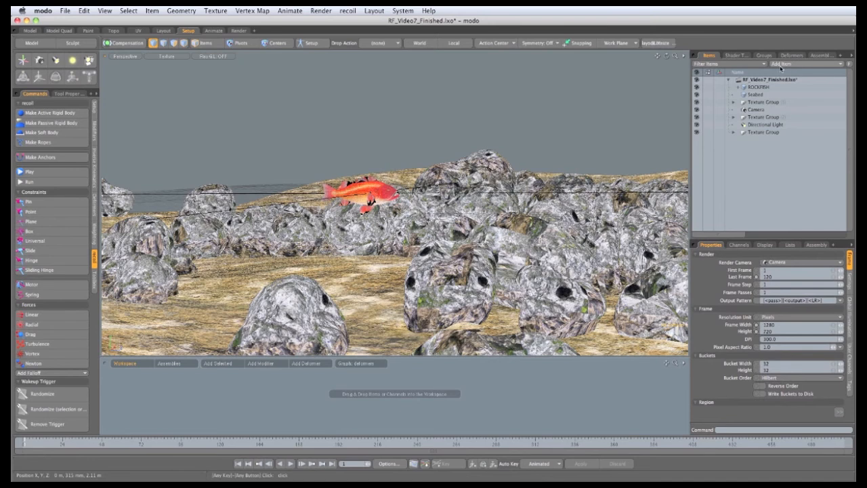
{"action": "left_click", "coordinate": [781, 65]}
{"action": "mouse_move", "coordinate": [787, 64]}
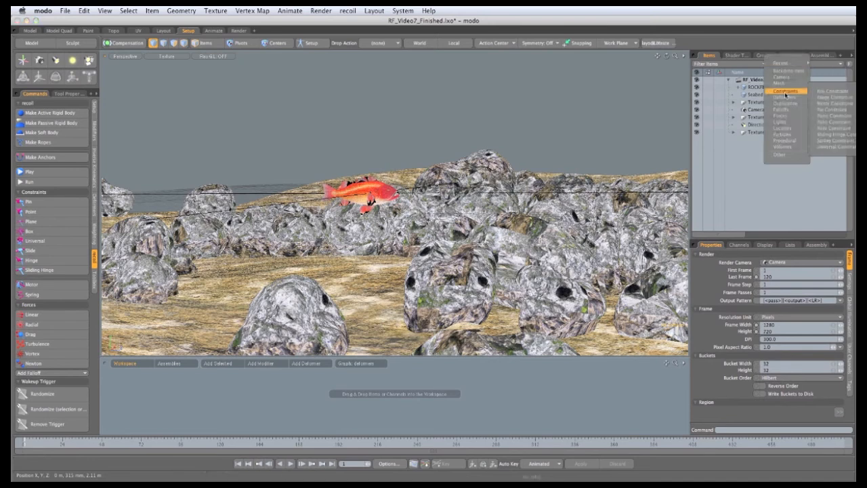
{"action": "mouse_move", "coordinate": [786, 135]}
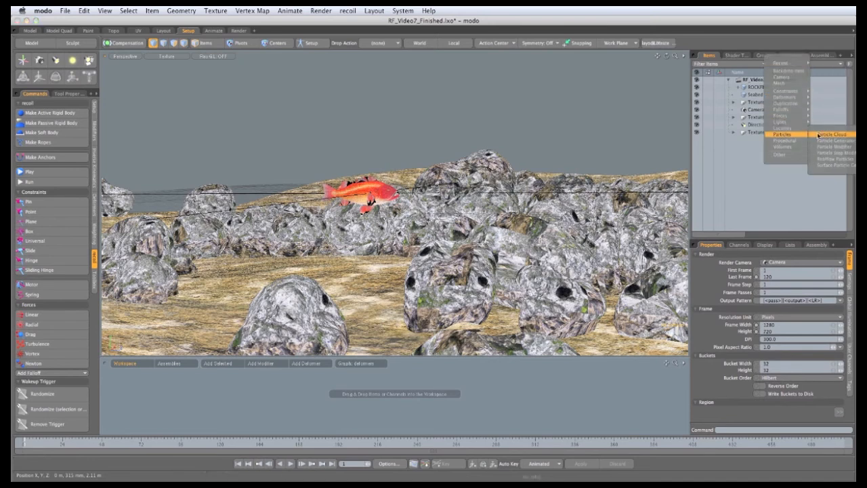
{"action": "left_click", "coordinate": [828, 135]}
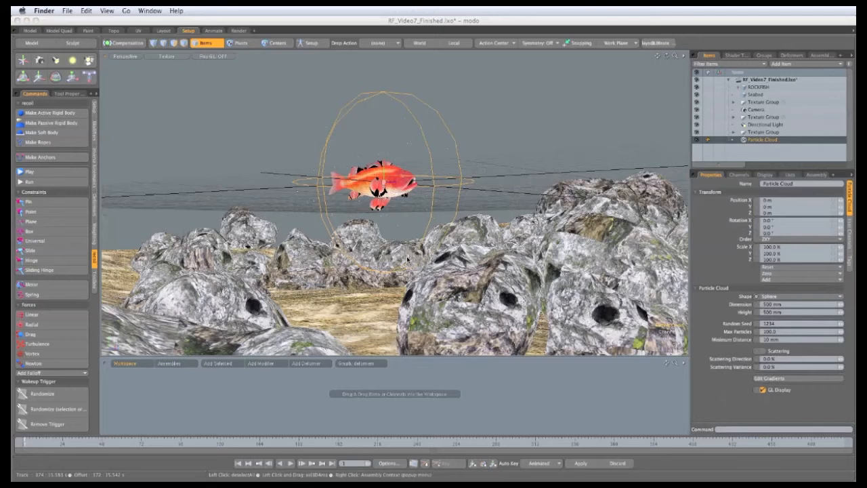
Change the particle cloud's shape to Cube
{"action": "left_click_drag", "start_coordinate": [406, 256], "coordinate": [339, 210], "text": "alt"}
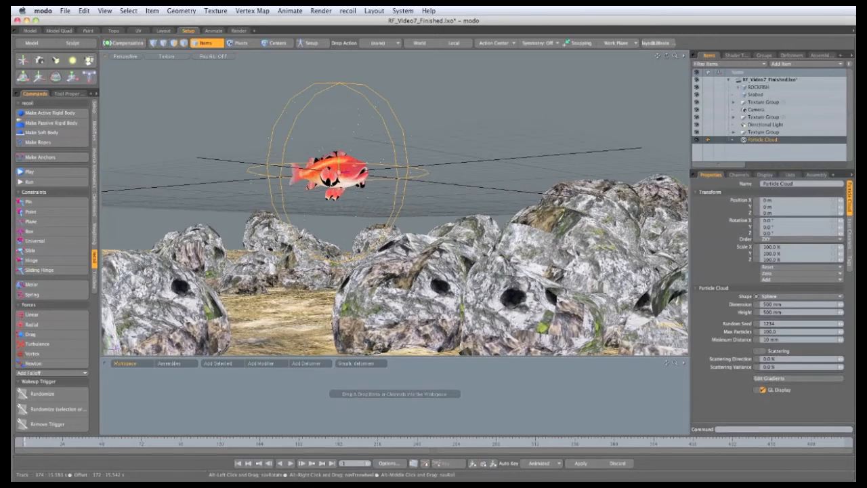
{"action": "left_click_drag", "start_coordinate": [369, 234], "coordinate": [373, 285], "text": "alt"}
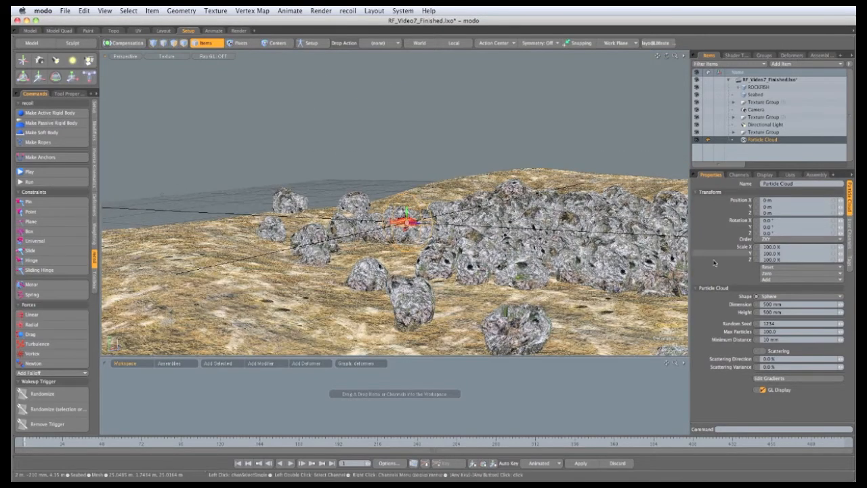
{"action": "left_click", "coordinate": [774, 296]}
{"action": "left_click", "coordinate": [774, 301]}
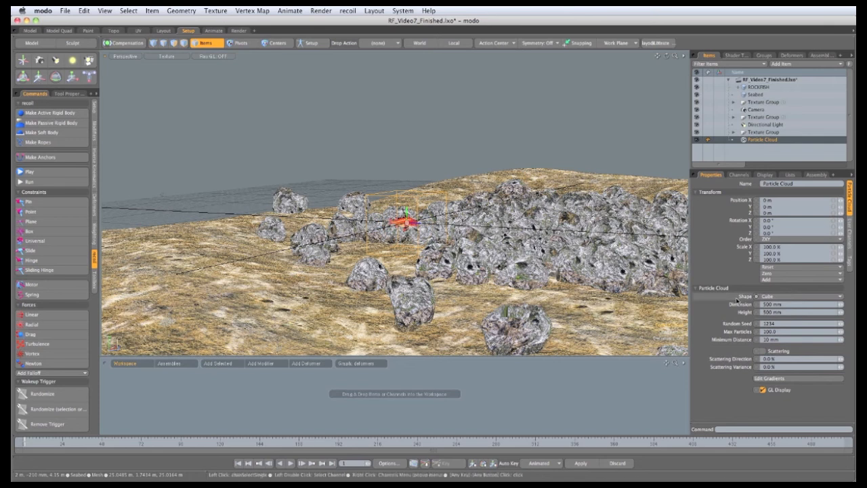
Scale the particle cloud to about 694% by 182% by 694% and move it up to surround the scene
{"action": "key", "text": "r"}
{"action": "left_click_drag", "start_coordinate": [456, 197], "coordinate": [574, 251], "text": "alt"}
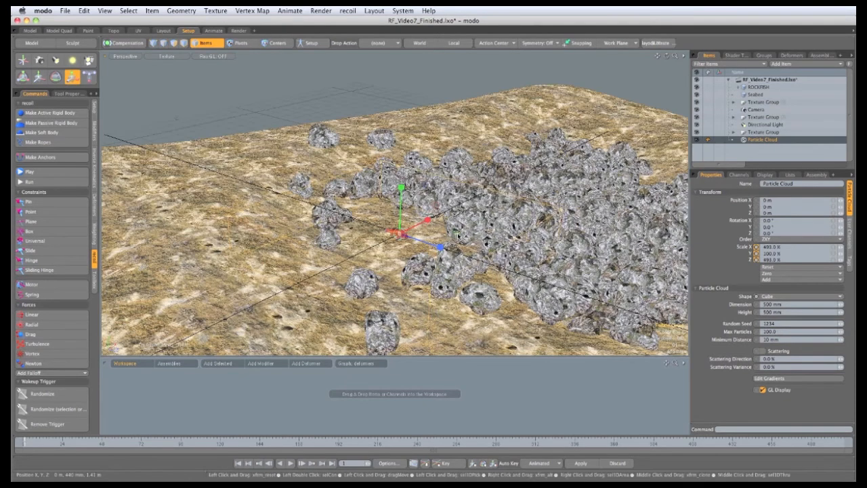
{"action": "left_click_drag", "start_coordinate": [473, 232], "coordinate": [435, 154]}
{"action": "left_click_drag", "start_coordinate": [481, 232], "coordinate": [524, 167]}
{"action": "key", "text": "w"}
{"action": "left_click_drag", "start_coordinate": [524, 166], "coordinate": [496, 184], "text": "alt"}
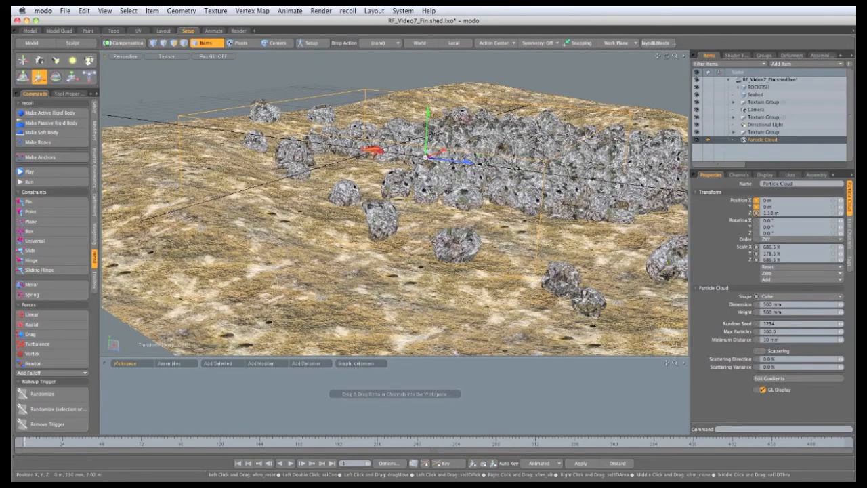
{"action": "key", "text": "r"}
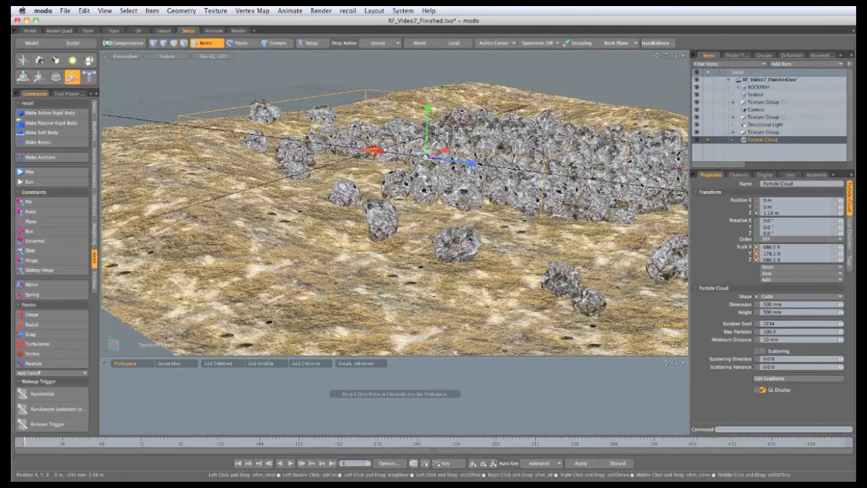
{"action": "left_click_drag", "start_coordinate": [489, 155], "coordinate": [494, 155]}
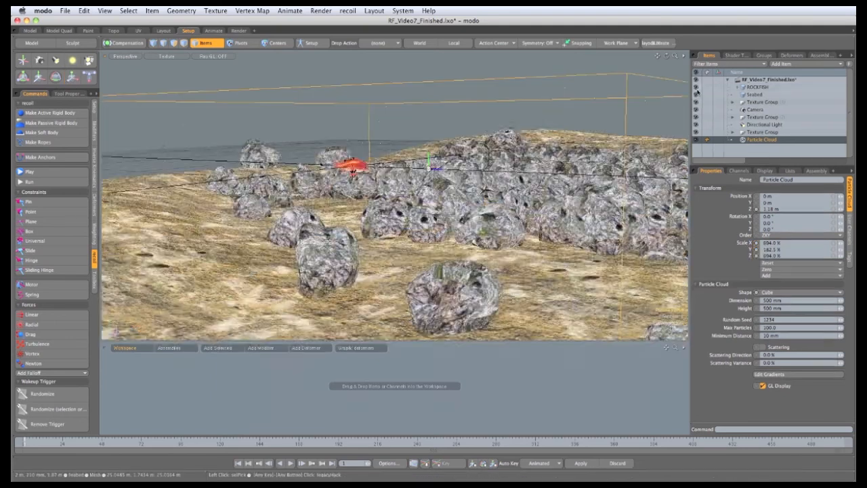
Set the particle cloud's maximum particles to 5000
{"action": "key", "text": "shift+h"}
{"action": "left_click_drag", "start_coordinate": [470, 282], "coordinate": [398, 259], "text": "alt"}
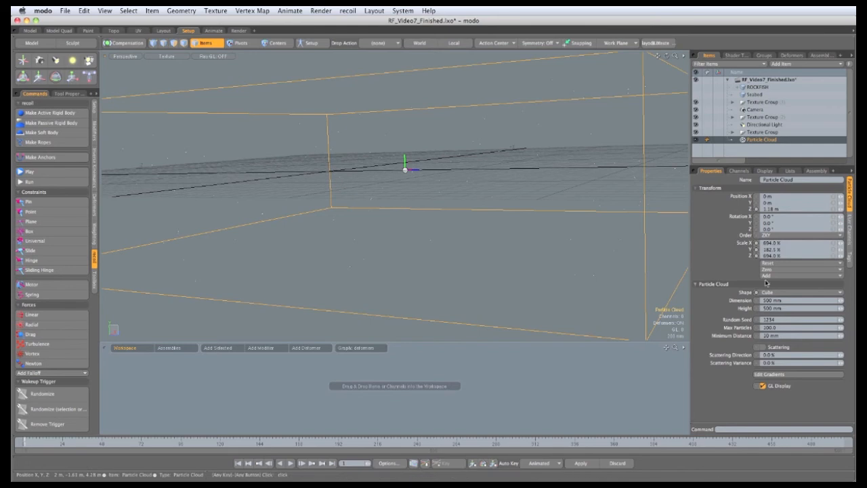
{"action": "left_click", "coordinate": [769, 327]}
{"action": "type", "text": "5000"}
{"action": "key", "text": "Return"}
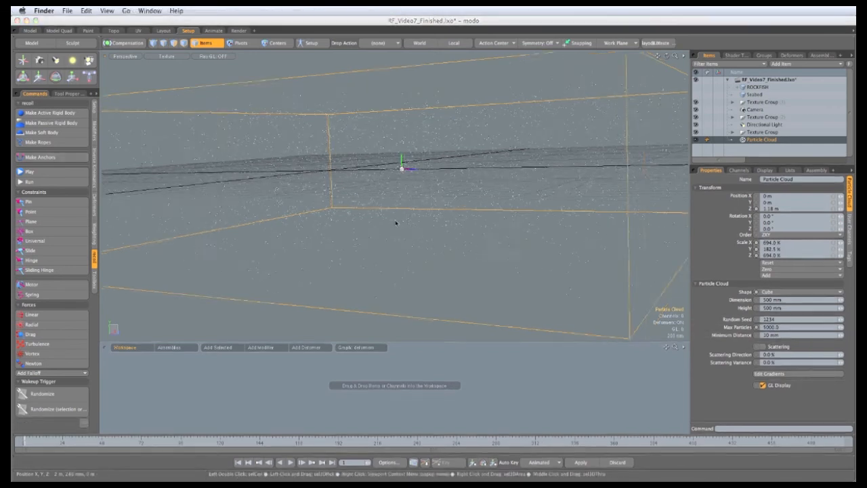
Add a Particle Step Modifier item
{"action": "left_click_drag", "start_coordinate": [398, 221], "coordinate": [485, 310], "text": "alt"}
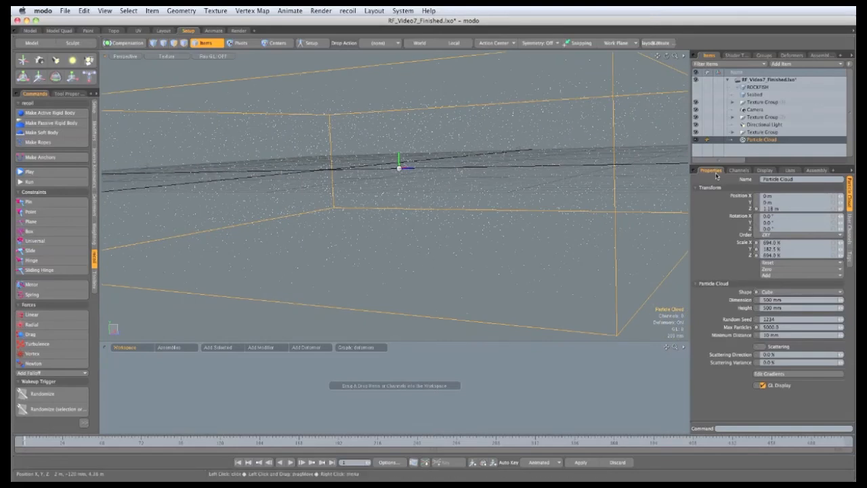
{"action": "left_click_drag", "start_coordinate": [728, 165], "coordinate": [728, 206]}
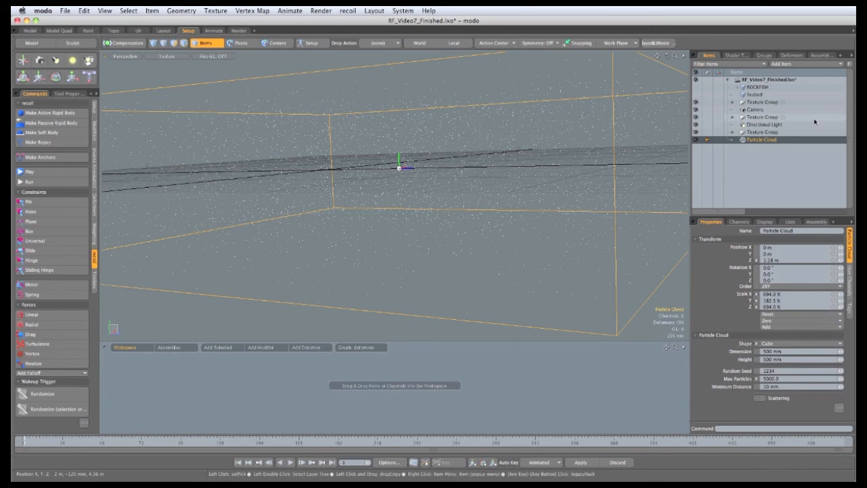
{"action": "left_click", "coordinate": [782, 64]}
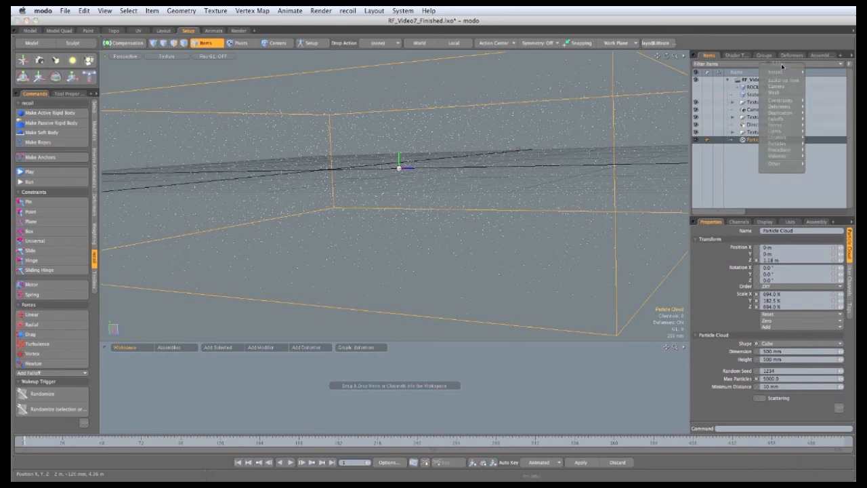
{"action": "mouse_move", "coordinate": [779, 145]}
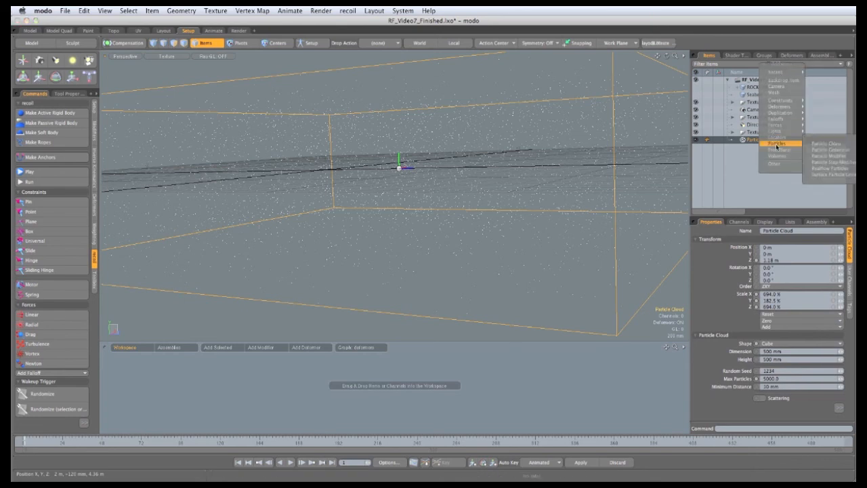
{"action": "left_click", "coordinate": [825, 166]}
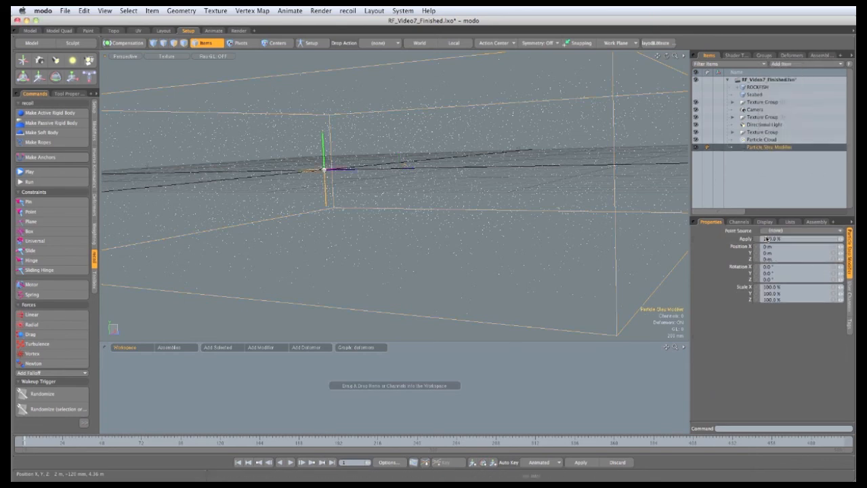
Set the step modifier's point source to Particle Cloud and save the scene
{"action": "left_click", "coordinate": [795, 233]}
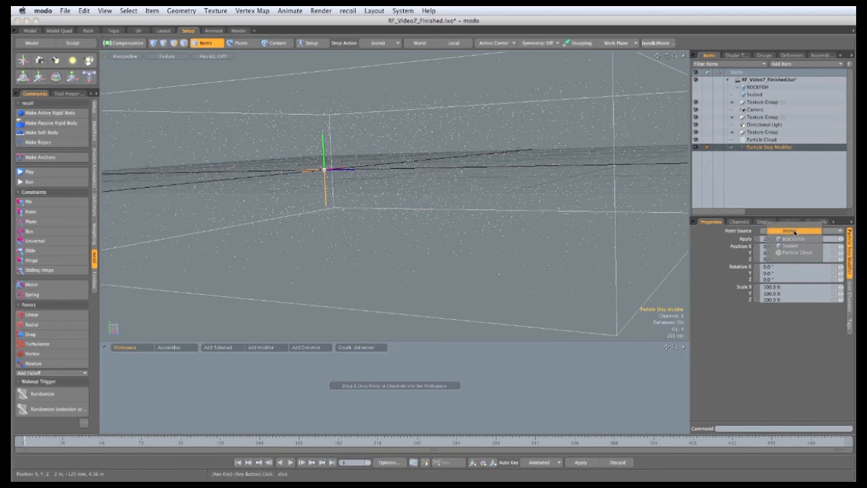
{"action": "left_click", "coordinate": [791, 254]}
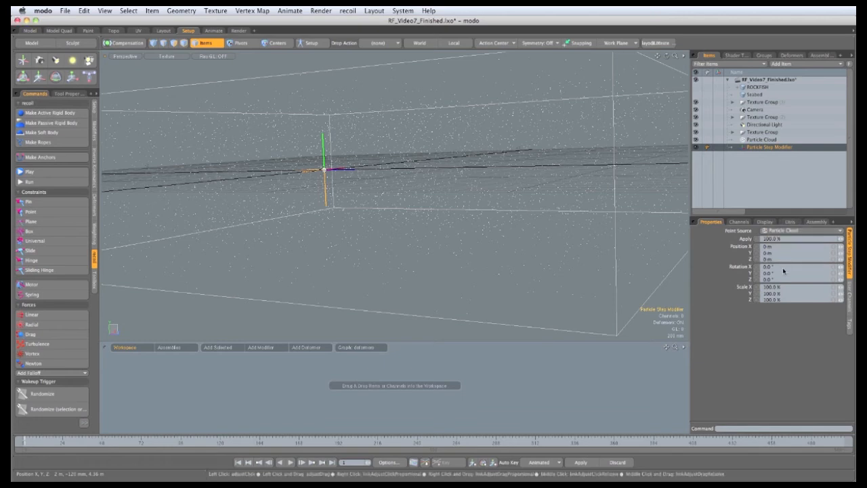
{"action": "key", "text": "super+s"}
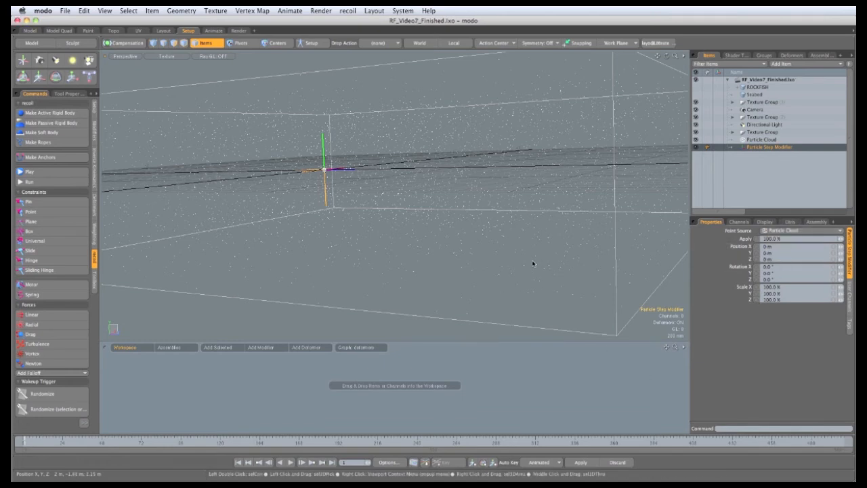
Add a Sprite volume item and set its radius to 7 mm
{"action": "left_click", "coordinate": [781, 64]}
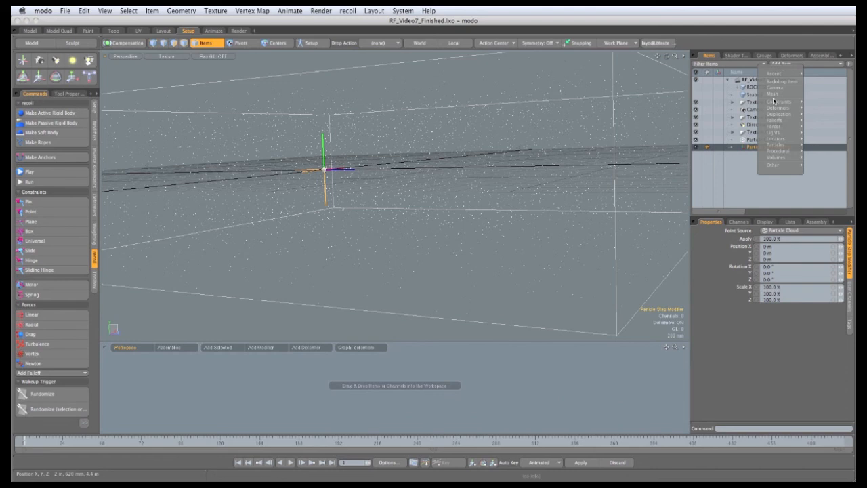
{"action": "mouse_move", "coordinate": [772, 153]}
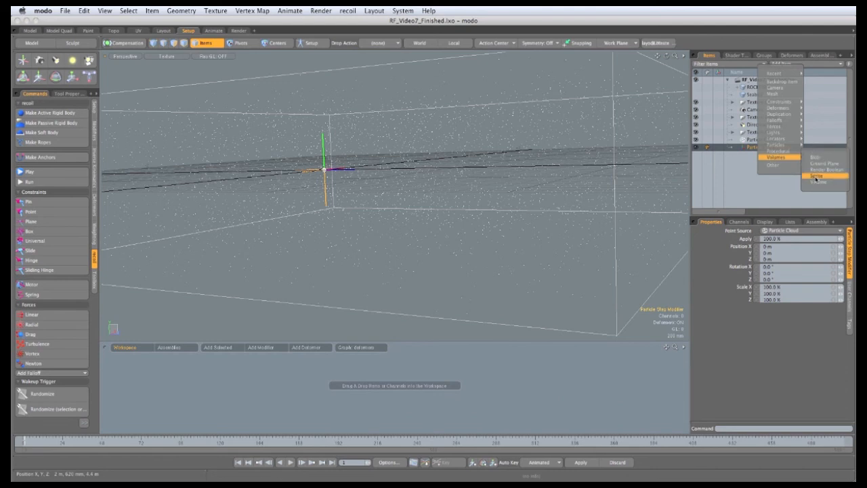
{"action": "left_click", "coordinate": [817, 176]}
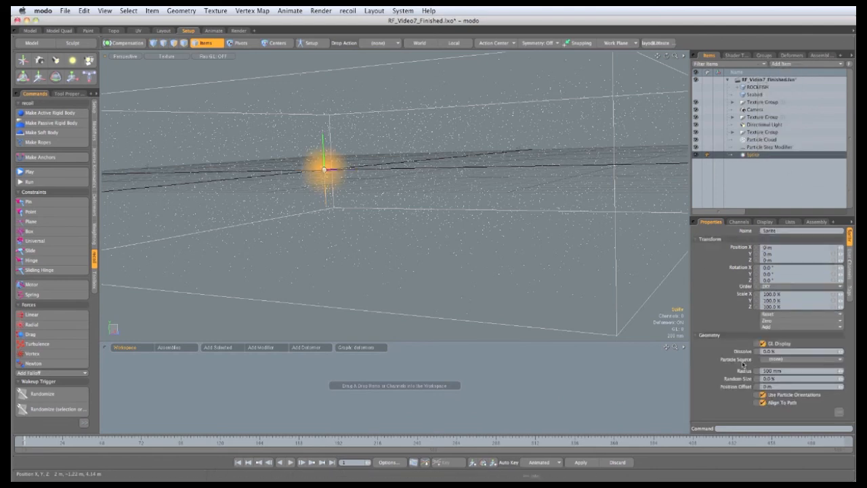
{"action": "left_click_drag", "start_coordinate": [736, 216], "coordinate": [736, 175]}
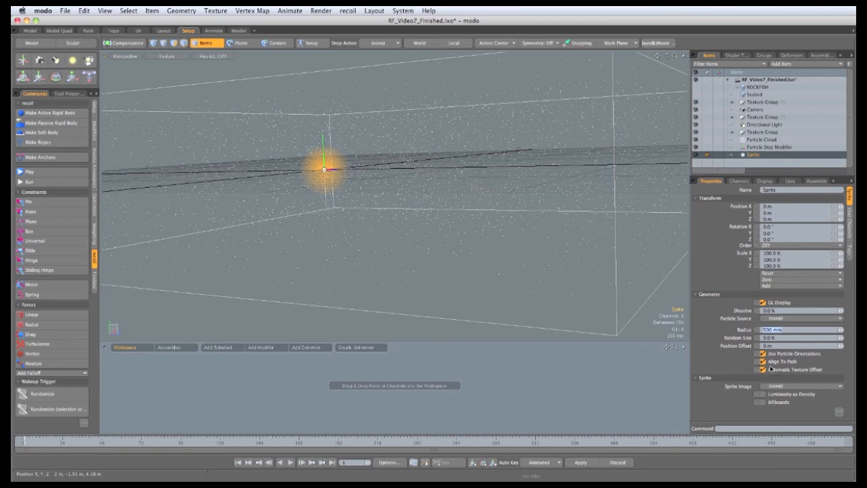
{"action": "type", "text": "7 mm"}
{"action": "key", "text": "Return"}
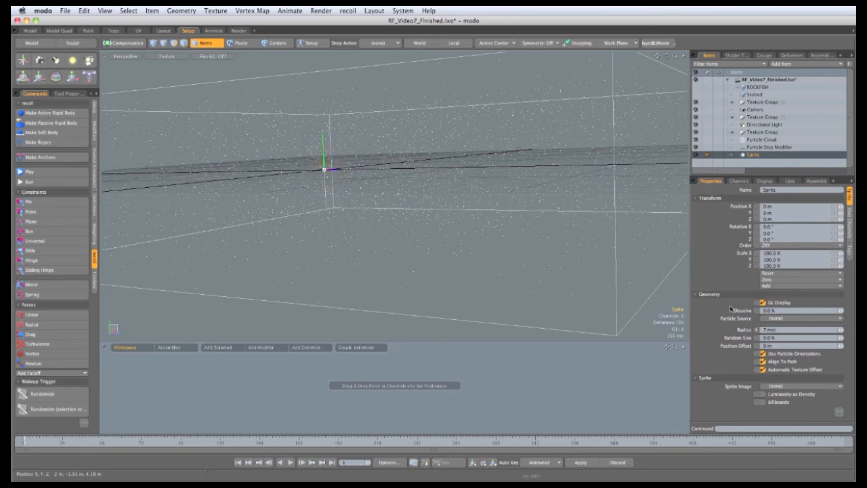
Set the sprite's particle source to Particle Step Modifier and save the scene
{"action": "left_click", "coordinate": [779, 317]}
{"action": "left_click", "coordinate": [778, 348]}
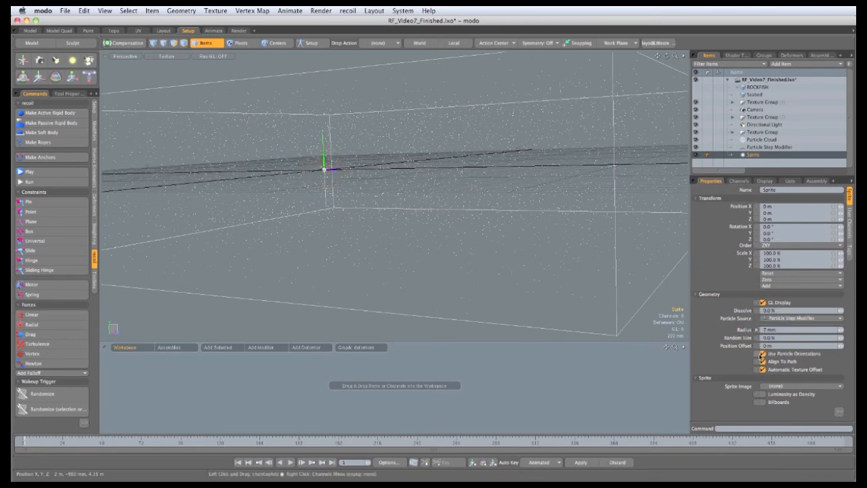
{"action": "left_click_drag", "start_coordinate": [422, 176], "coordinate": [455, 181], "text": "ctrl+alt"}
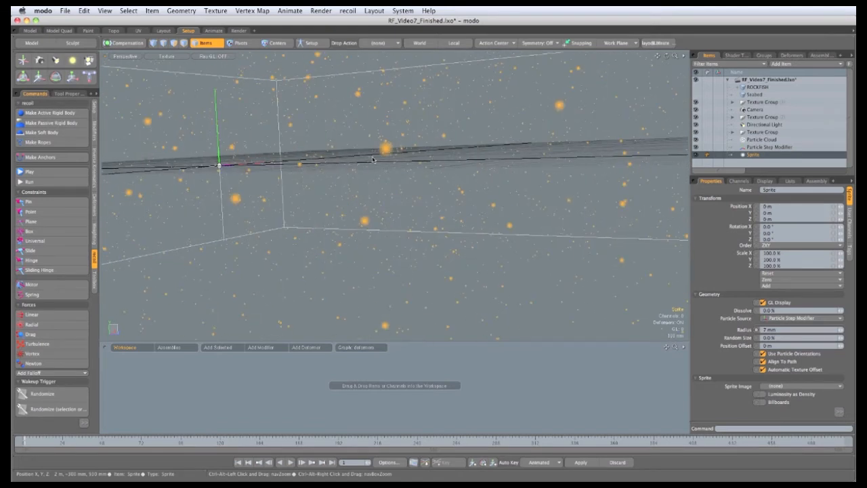
{"action": "key", "text": "super+s"}
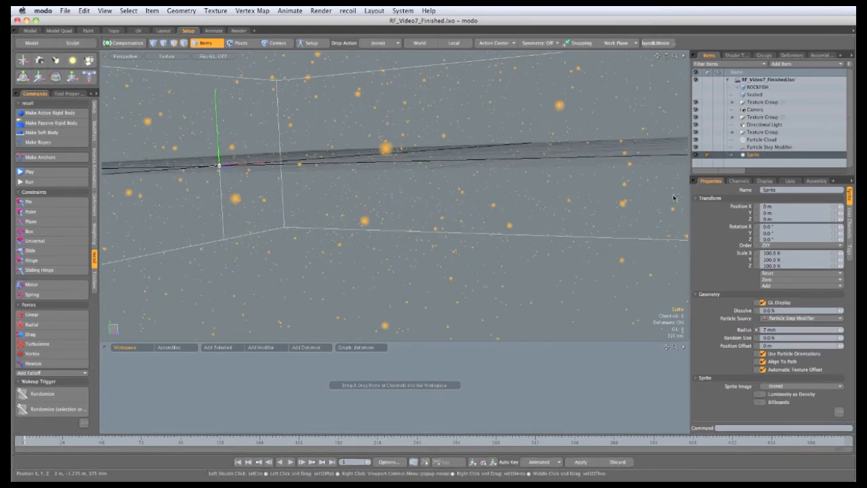
Add the Particle Step Modifier's X, Y and Z position channels to the schematic workspace
{"action": "left_click", "coordinate": [754, 147]}
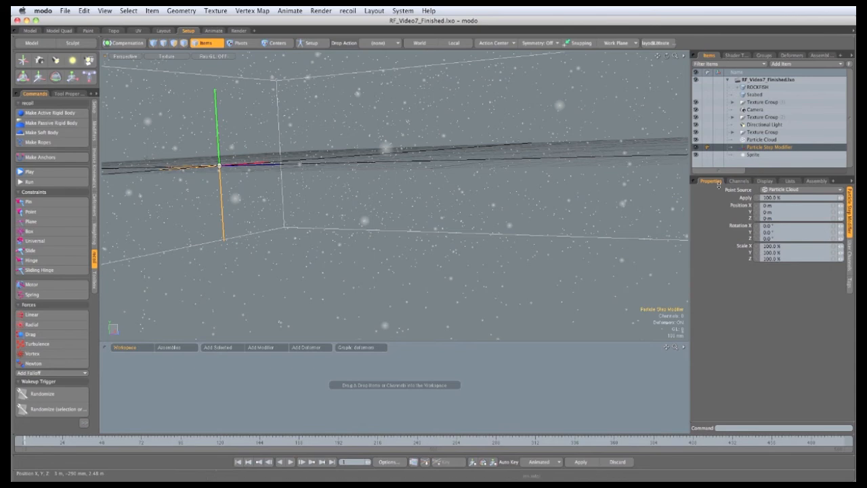
{"action": "left_click", "coordinate": [738, 181]}
{"action": "scroll", "coordinate": [731, 305], "scroll_direction": "down", "scroll_amount": 3}
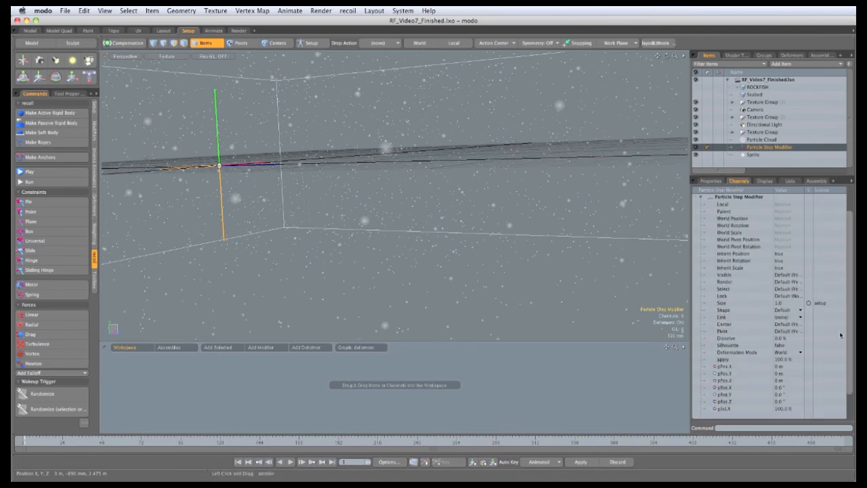
{"action": "left_click", "coordinate": [729, 346]}
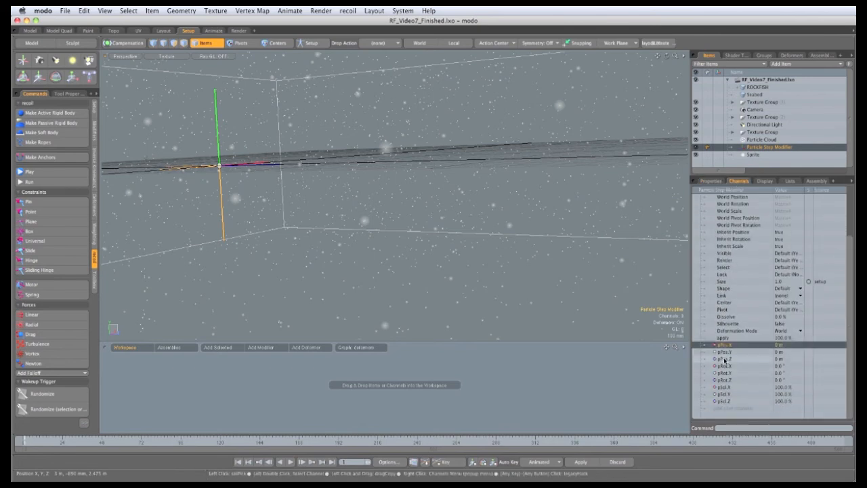
{"action": "left_click", "coordinate": [726, 359], "text": "shift"}
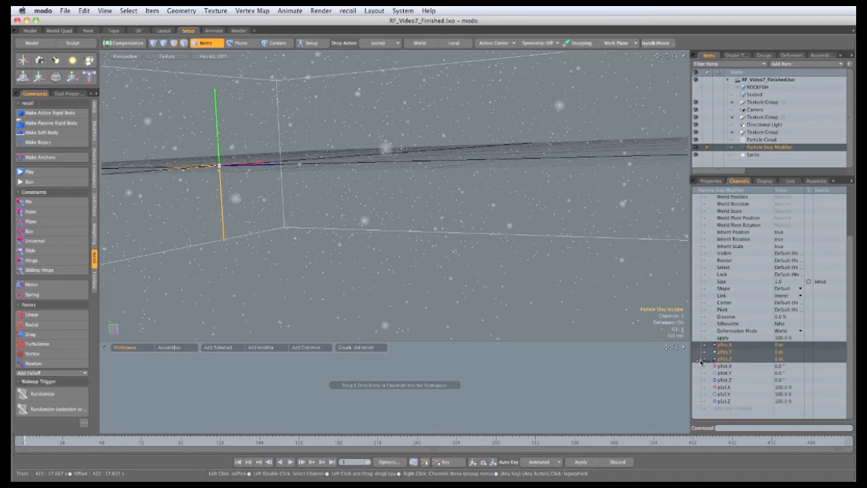
{"action": "left_click_drag", "start_coordinate": [428, 429], "coordinate": [460, 393]}
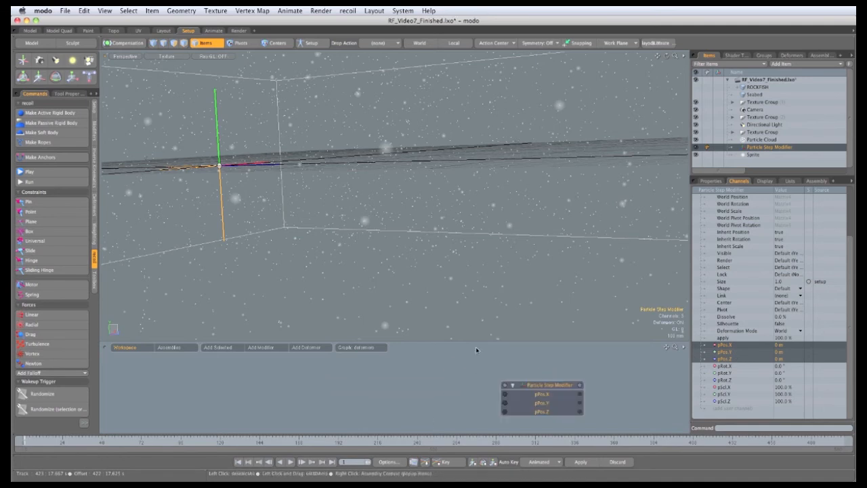
{"action": "left_click_drag", "start_coordinate": [478, 341], "coordinate": [480, 301]}
{"action": "left_click_drag", "start_coordinate": [536, 370], "coordinate": [499, 363]}
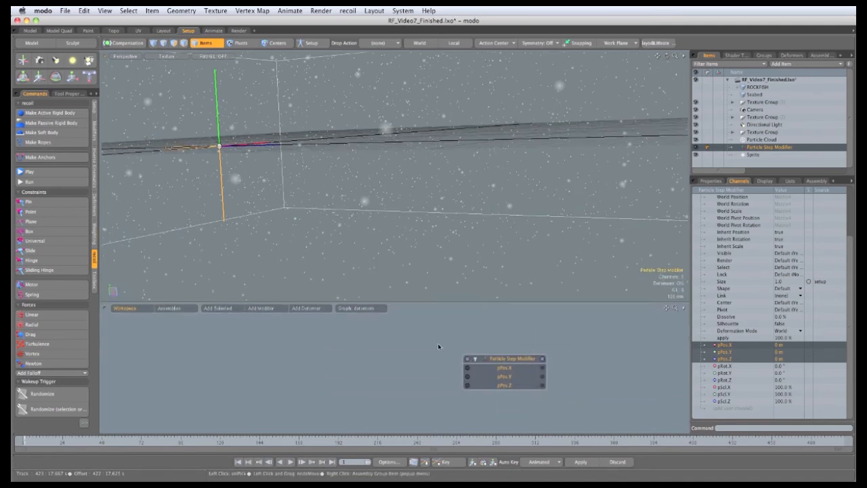
Add a Channel Noise modifier, connect its output to the step modifier's X, Y and Z positions, and save the scene
{"action": "left_click", "coordinate": [261, 309]}
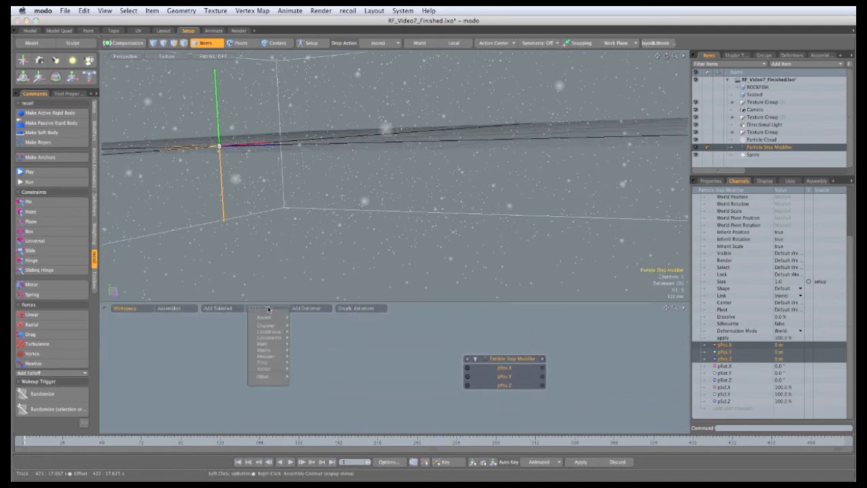
{"action": "mouse_move", "coordinate": [265, 326]}
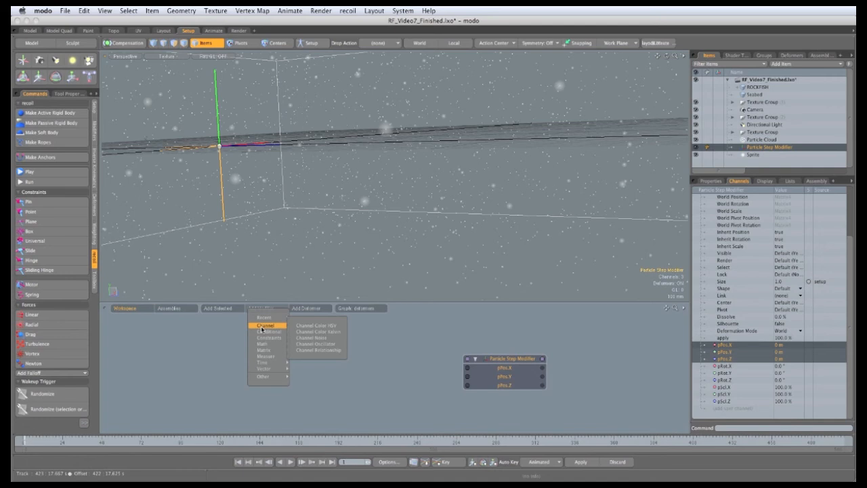
{"action": "left_click", "coordinate": [303, 338]}
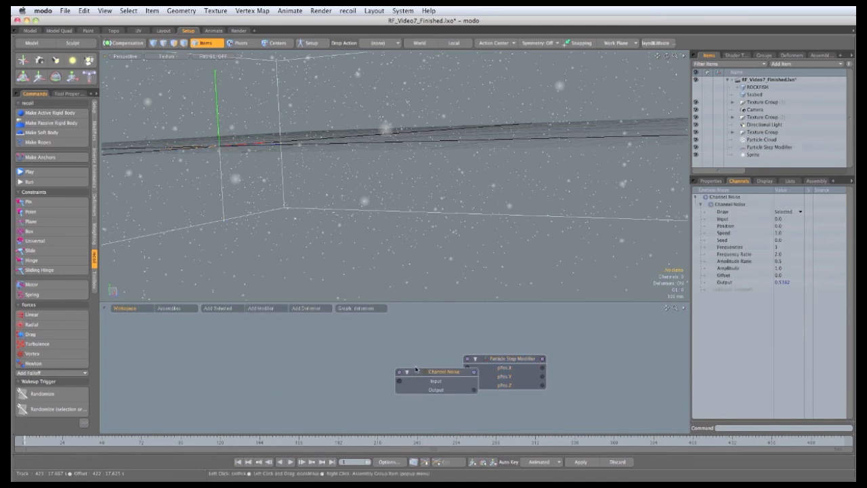
{"action": "left_click_drag", "start_coordinate": [435, 370], "coordinate": [467, 386]}
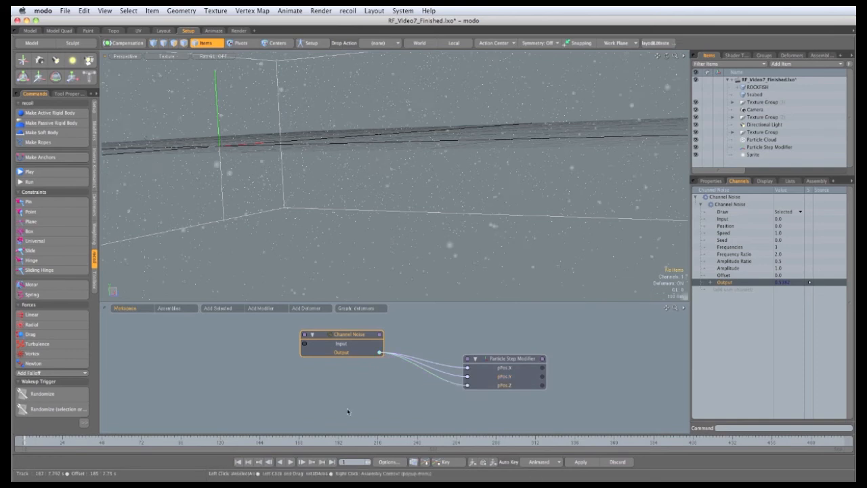
{"action": "key", "text": "super+s"}
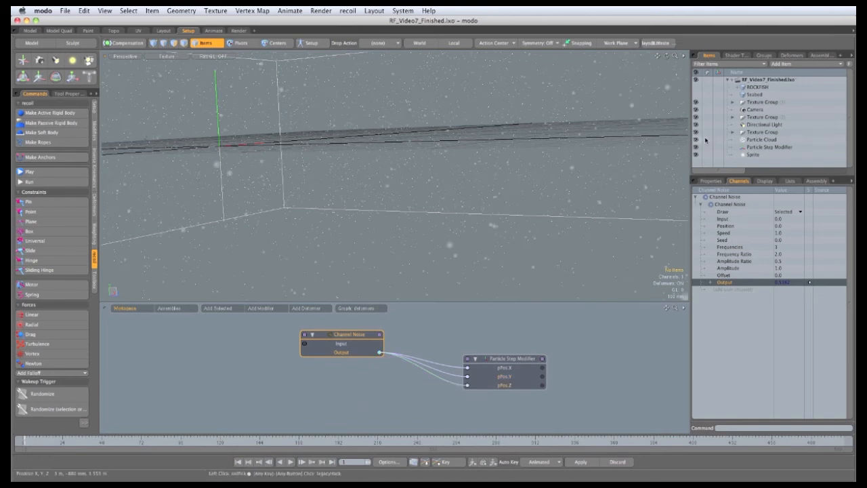
Hide the Particle Cloud and play the animation
{"action": "left_click", "coordinate": [696, 139]}
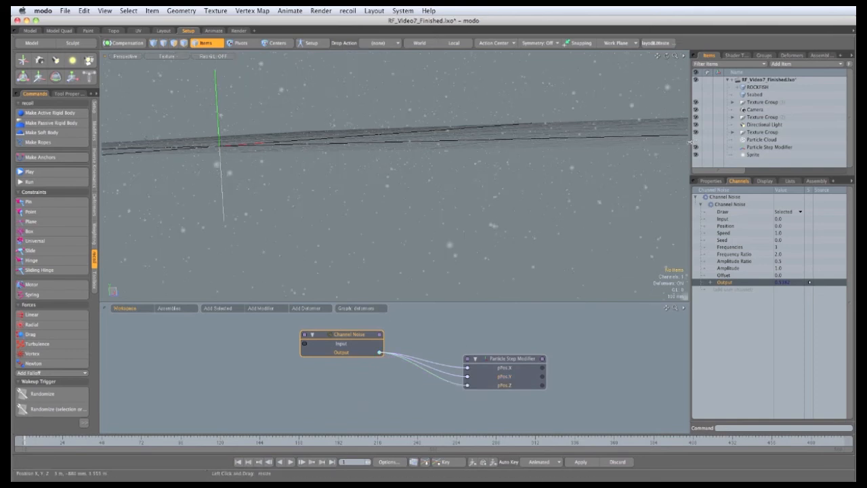
{"action": "left_click", "coordinate": [290, 463]}
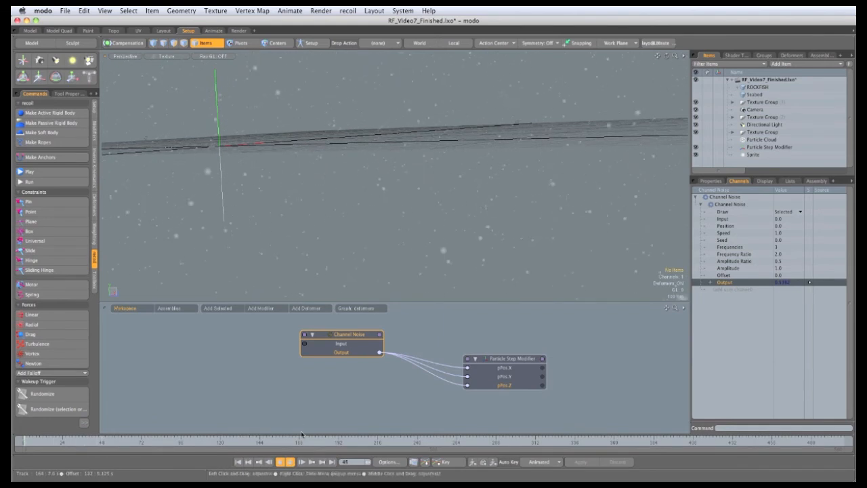
Set the Channel Noise speed and amplitude to 0.2
{"action": "left_click", "coordinate": [711, 181]}
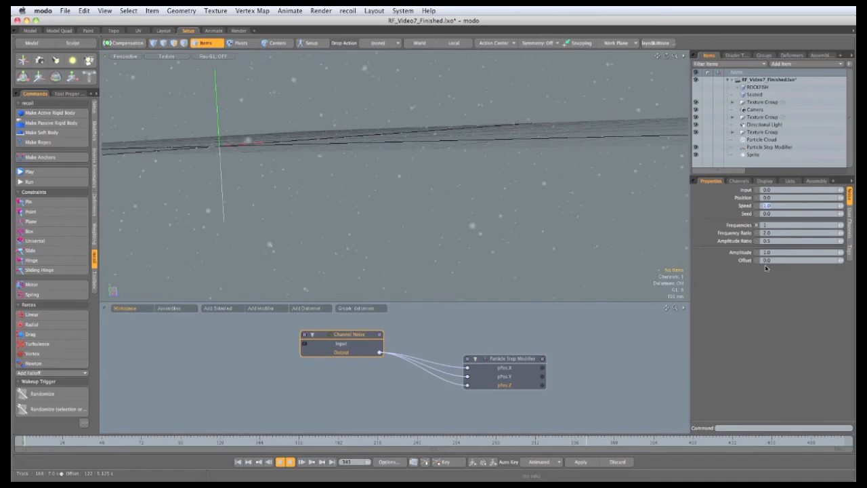
{"action": "type", "text": "0.2"}
{"action": "key", "text": "Return"}
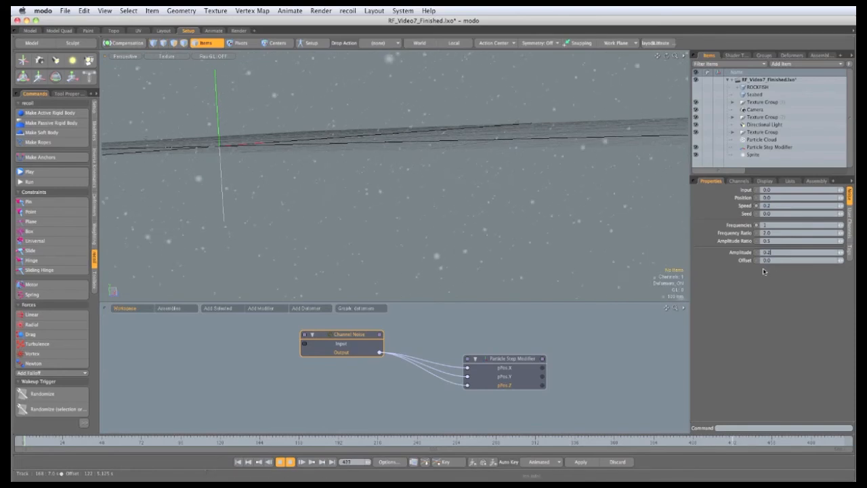
{"action": "key", "text": "Return"}
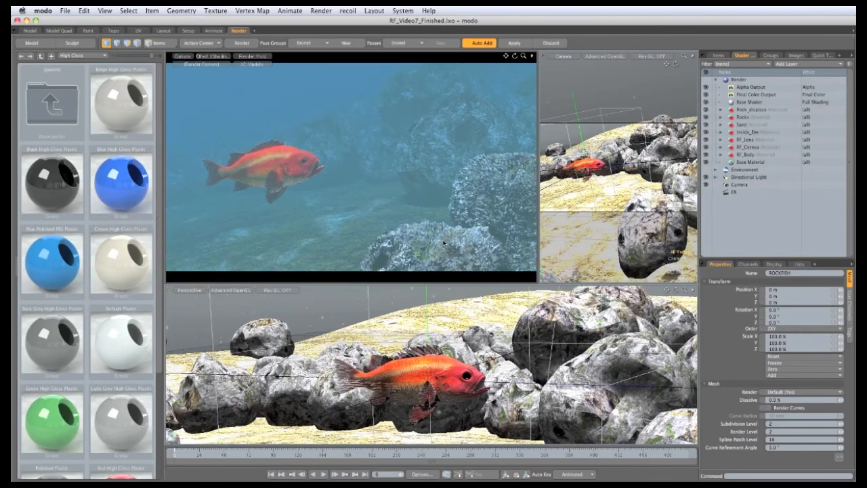
Add a Cellular texture layer above the Base Shader and set its effect to Luminous Amount
{"action": "left_click", "coordinate": [758, 102]}
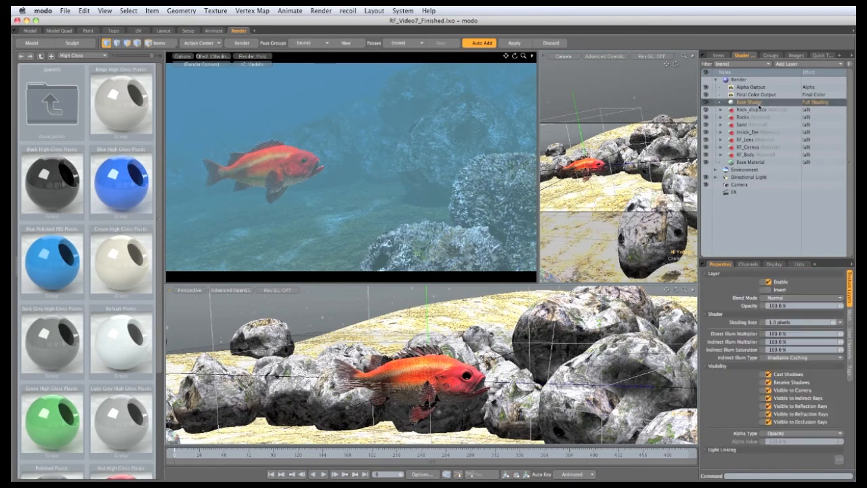
{"action": "left_click", "coordinate": [797, 64]}
{"action": "mouse_move", "coordinate": [783, 117]}
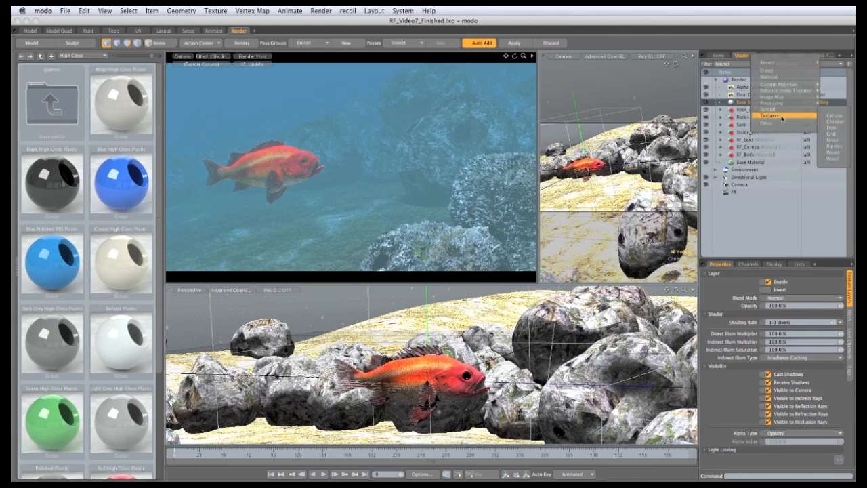
{"action": "left_click", "coordinate": [830, 117]}
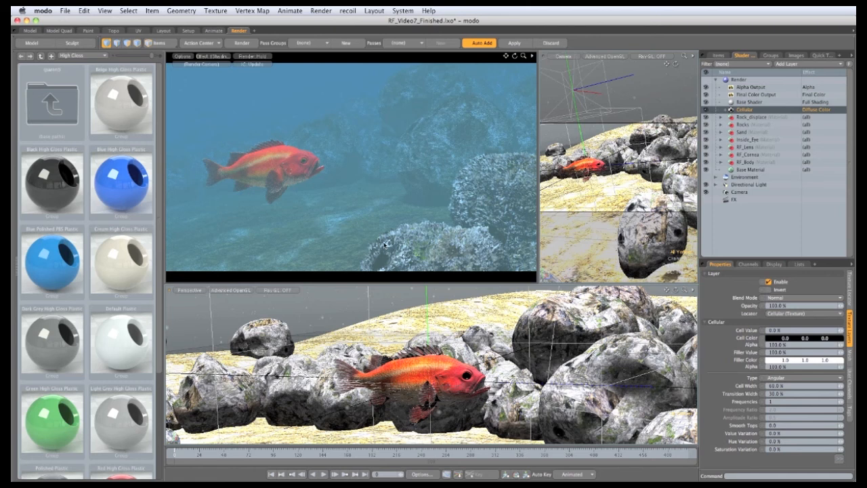
{"action": "left_click", "coordinate": [809, 110]}
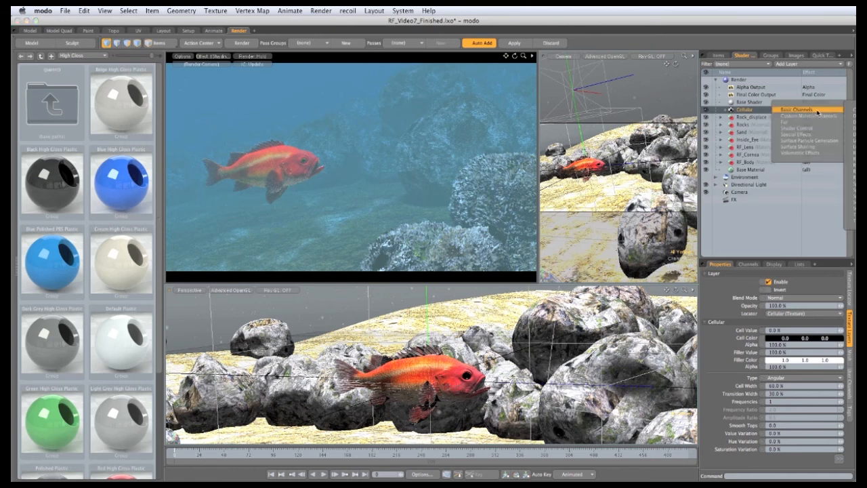
{"action": "left_click", "coordinate": [848, 141]}
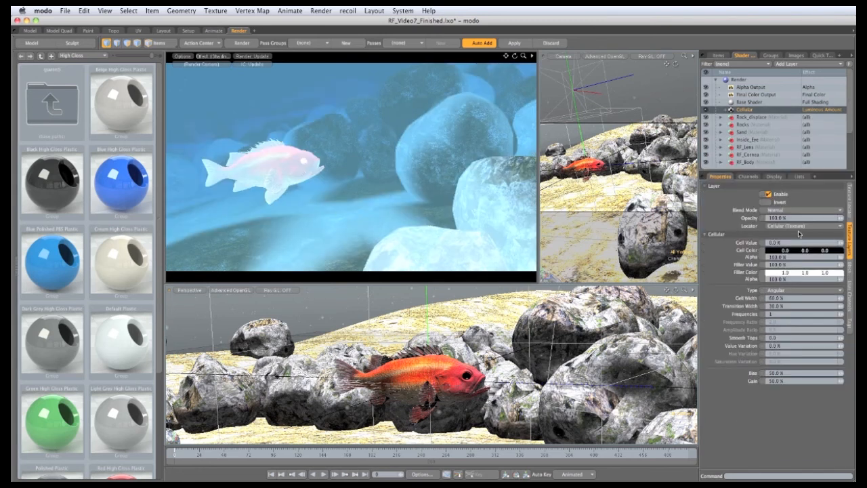
Set the Cellular texture locator's size to 600 mm
{"action": "left_click", "coordinate": [853, 215]}
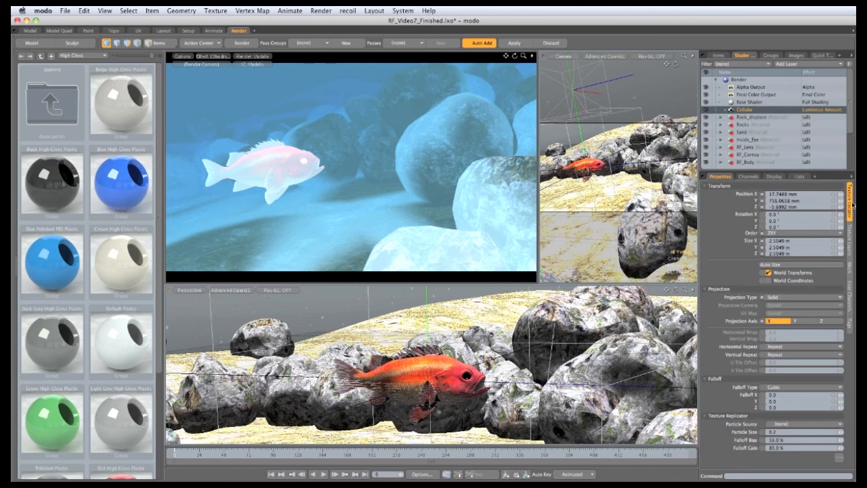
{"action": "left_click", "coordinate": [833, 241]}
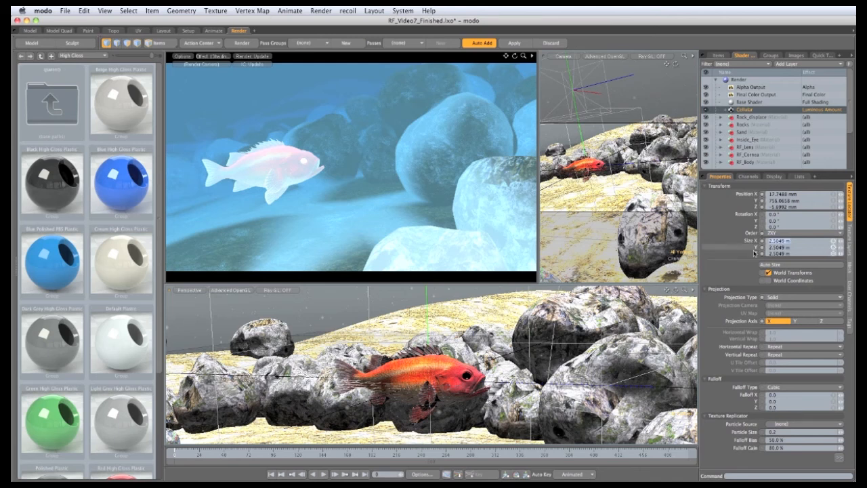
{"action": "type", "text": "600 "}
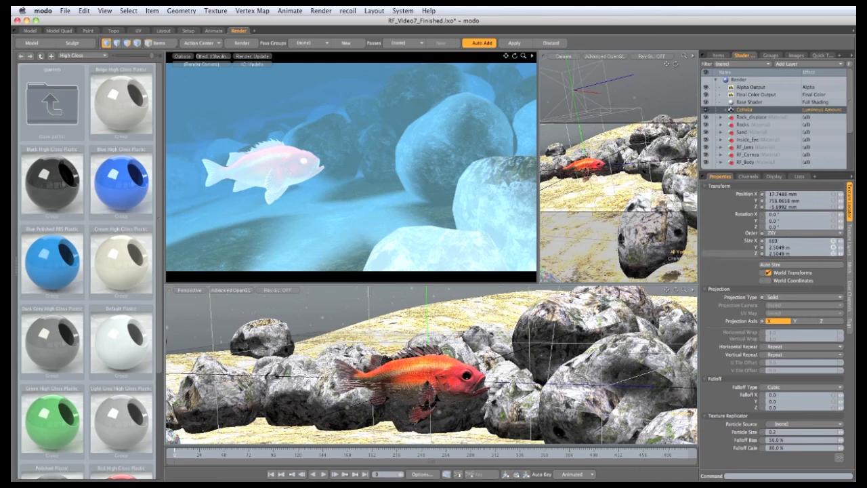
{"action": "type", "text": "mm"}
{"action": "key", "text": "Return"}
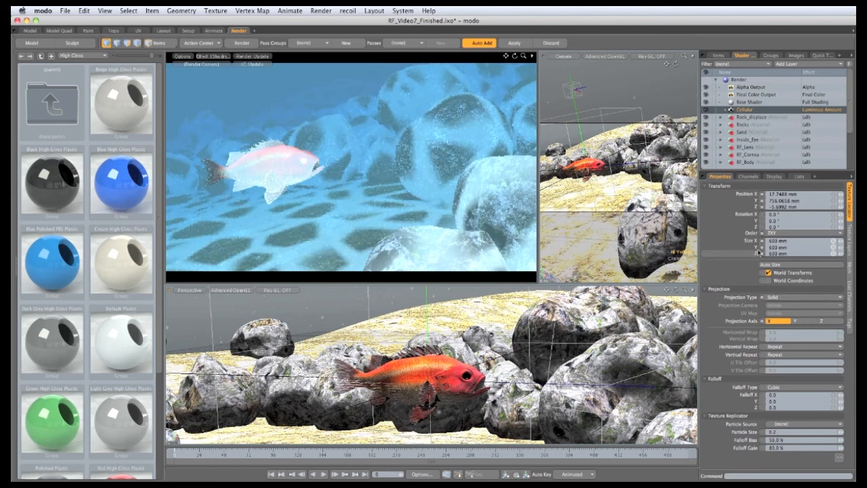
Set the Cellular type to Round, cell width to 50% and transition width to 100%
{"action": "left_click", "coordinate": [849, 252]}
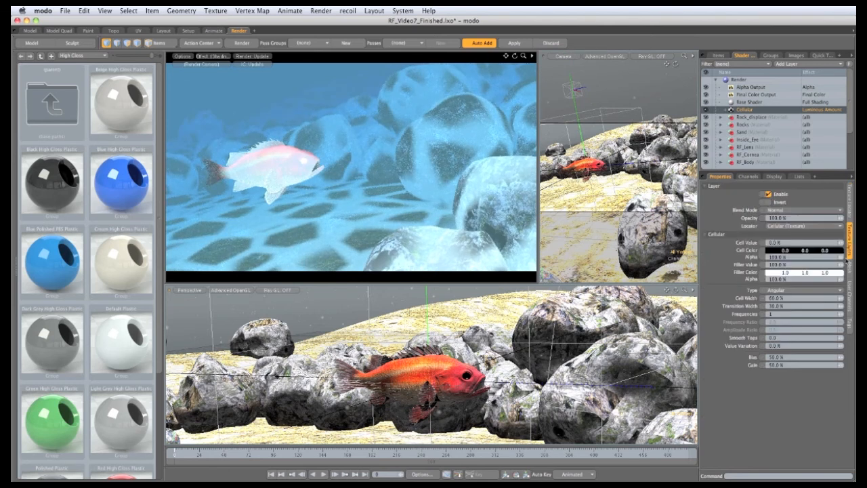
{"action": "left_click", "coordinate": [794, 290]}
{"action": "left_click", "coordinate": [792, 281]}
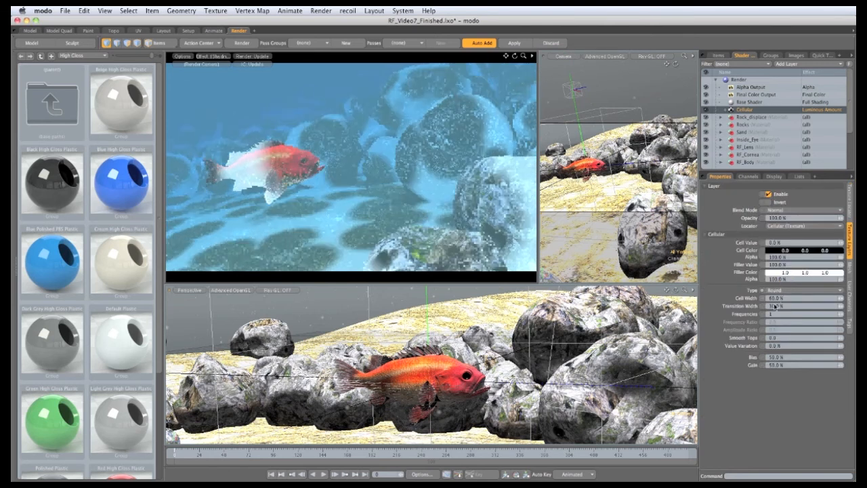
{"action": "left_click", "coordinate": [778, 302]}
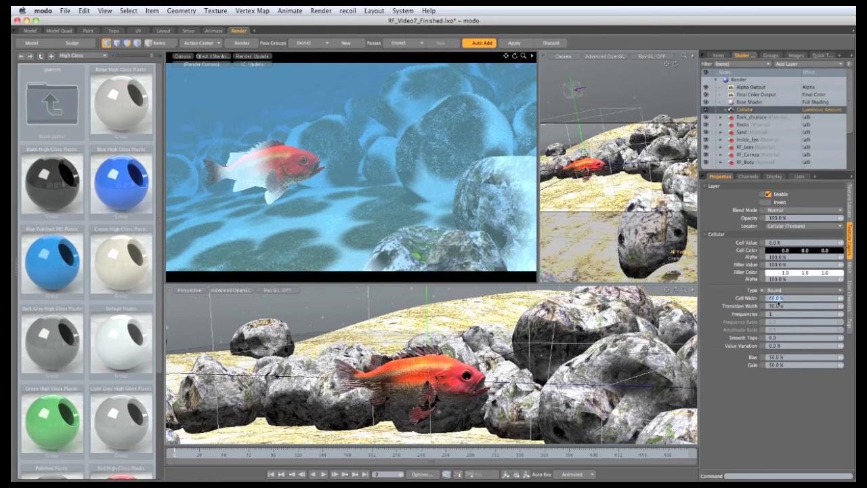
{"action": "type", "text": "50"}
{"action": "key", "text": "Tab"}
{"action": "type", "text": "100"}
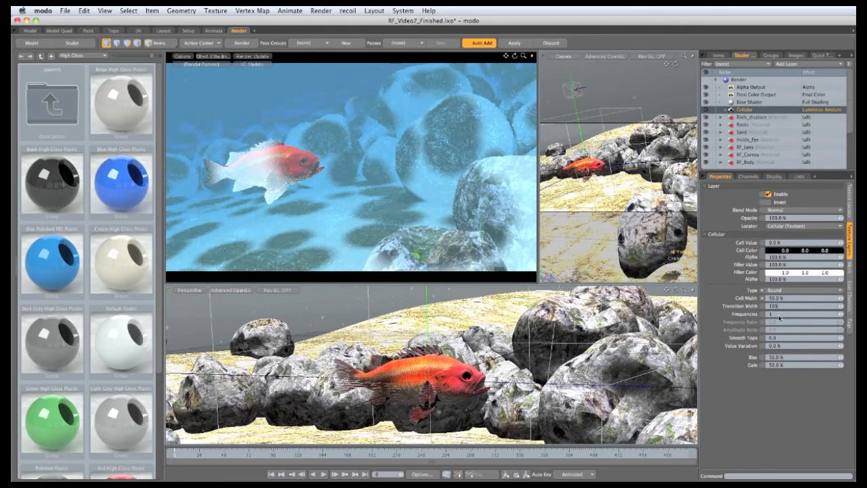
{"action": "key", "text": "Return"}
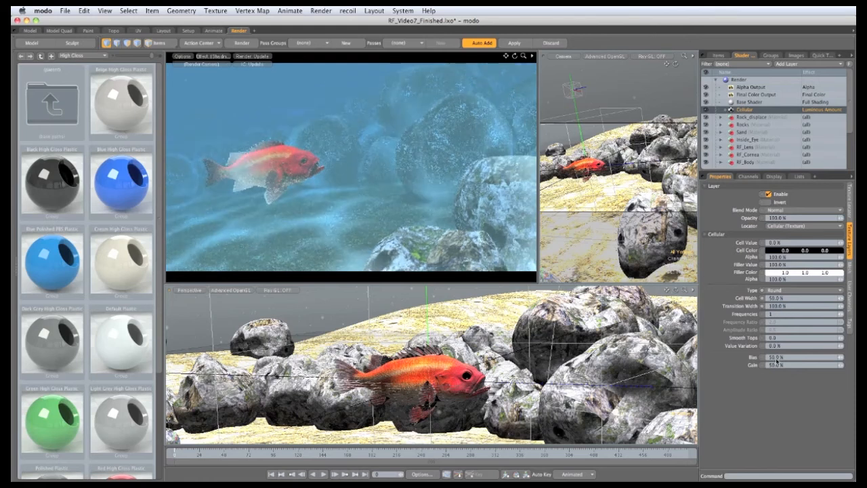
Set the Cellular layer's bias to 95%
{"action": "left_click", "coordinate": [778, 359]}
{"action": "type", "text": "95"}
{"action": "key", "text": "Return"}
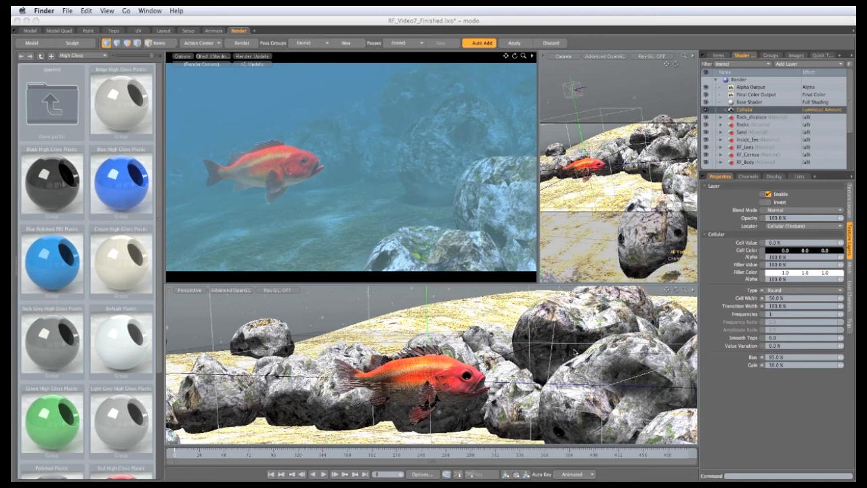
Duplicate the Cellular layer and set the duplicate's texture locator size to 200 mm
{"action": "right_click", "coordinate": [748, 110]}
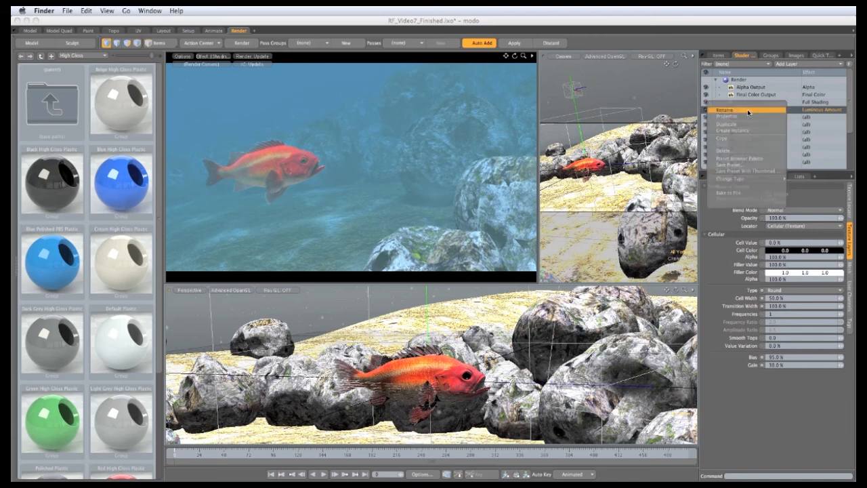
{"action": "left_click", "coordinate": [734, 127]}
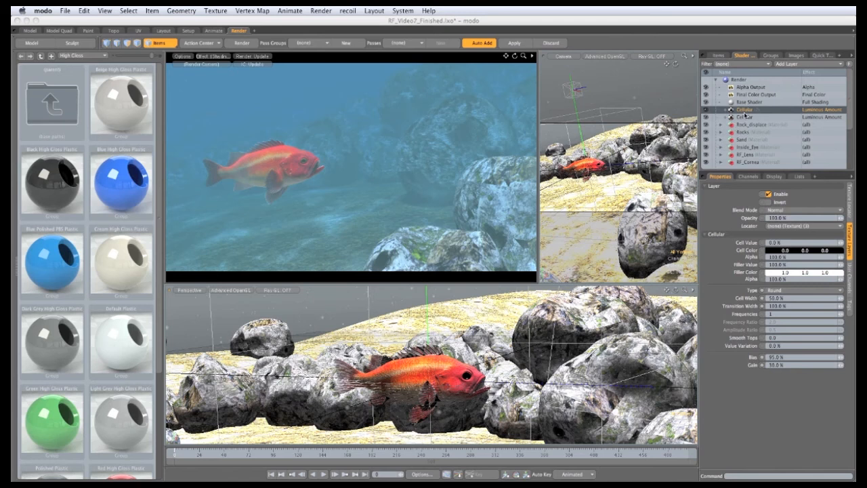
{"action": "left_click", "coordinate": [851, 211]}
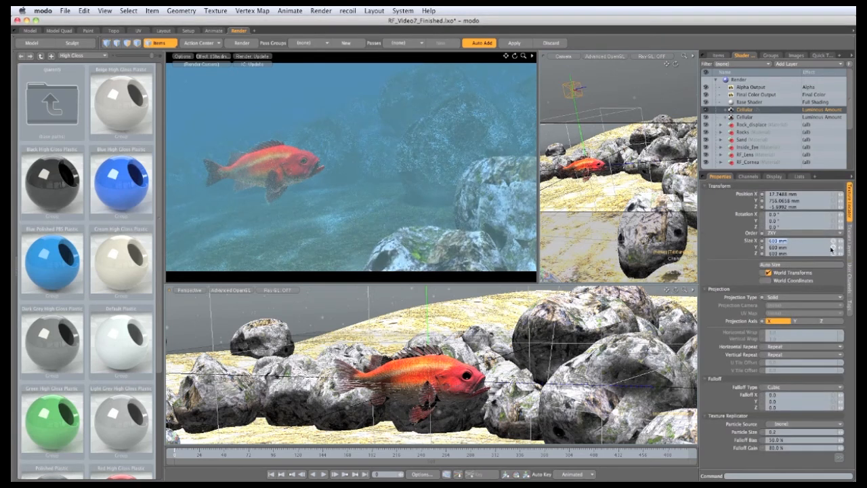
{"action": "type", "text": "200 "}
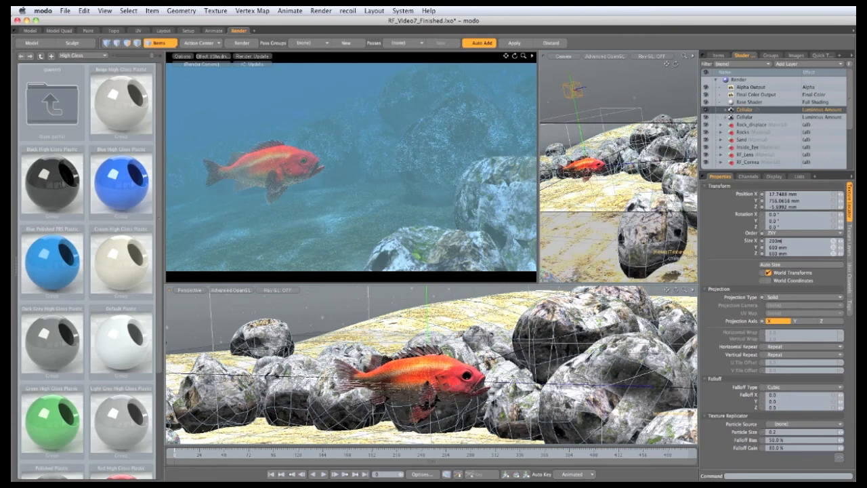
{"action": "type", "text": "mm"}
{"action": "key", "text": "Return"}
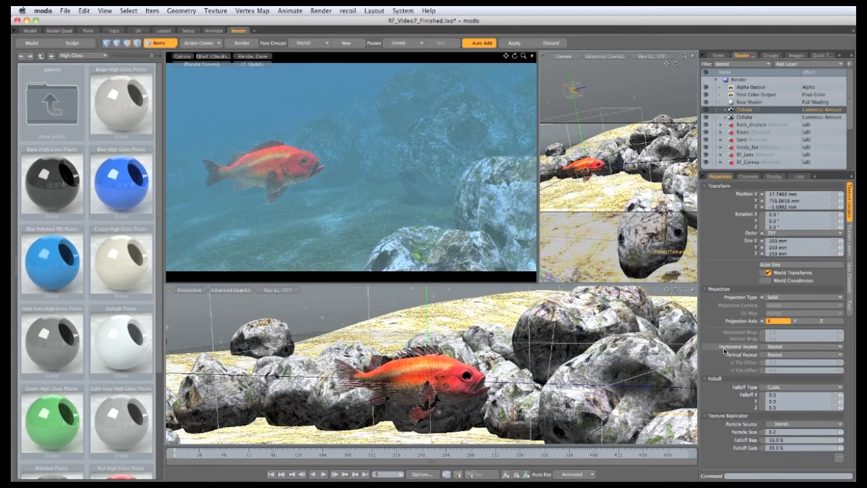
Set the duplicated Cellular layer's blend mode to Screen and its cell width to 35%
{"action": "left_click", "coordinate": [849, 250]}
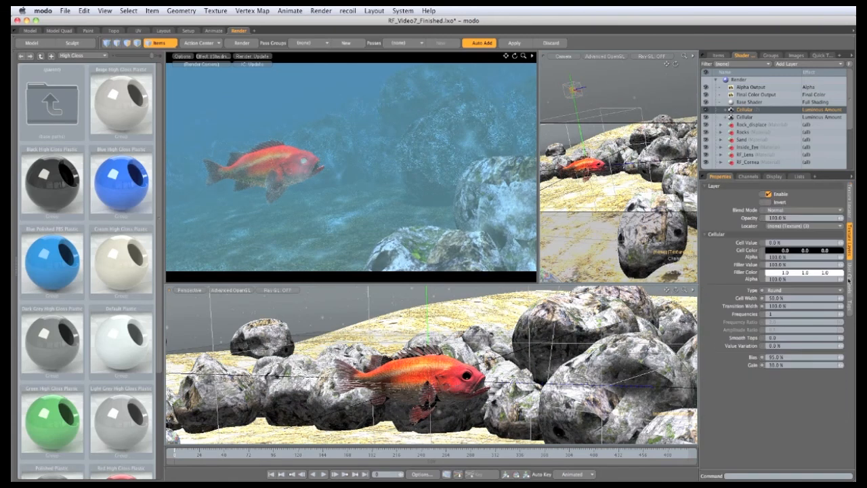
{"action": "left_click", "coordinate": [789, 210]}
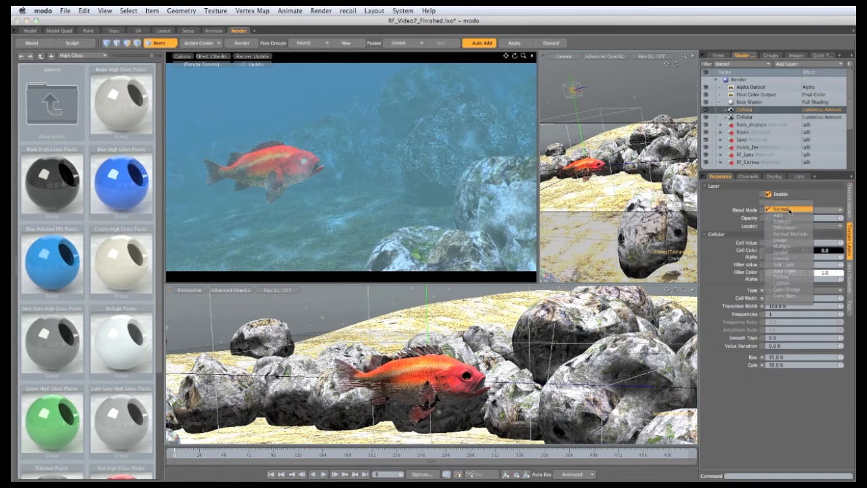
{"action": "left_click", "coordinate": [782, 253]}
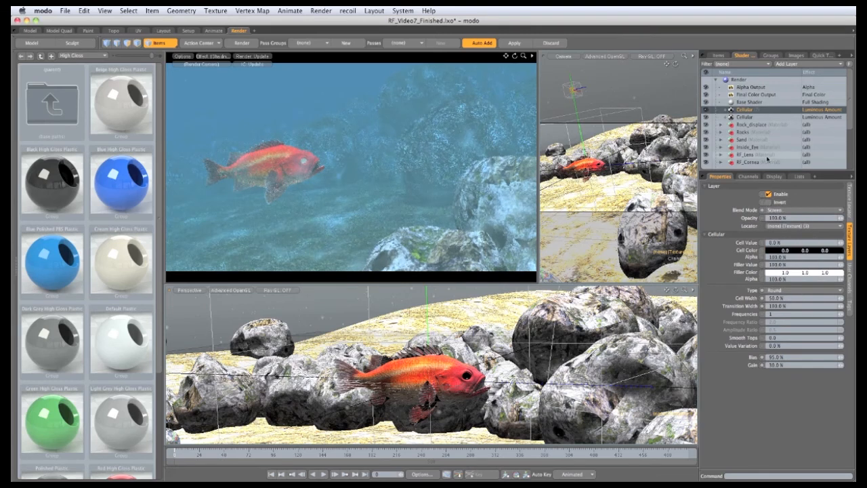
{"action": "left_click", "coordinate": [777, 300]}
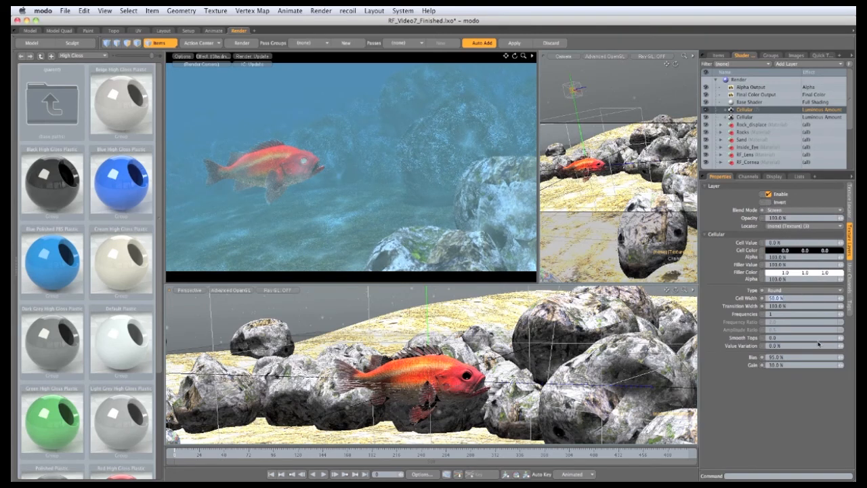
{"action": "type", "text": "35"}
{"action": "key", "text": "Return"}
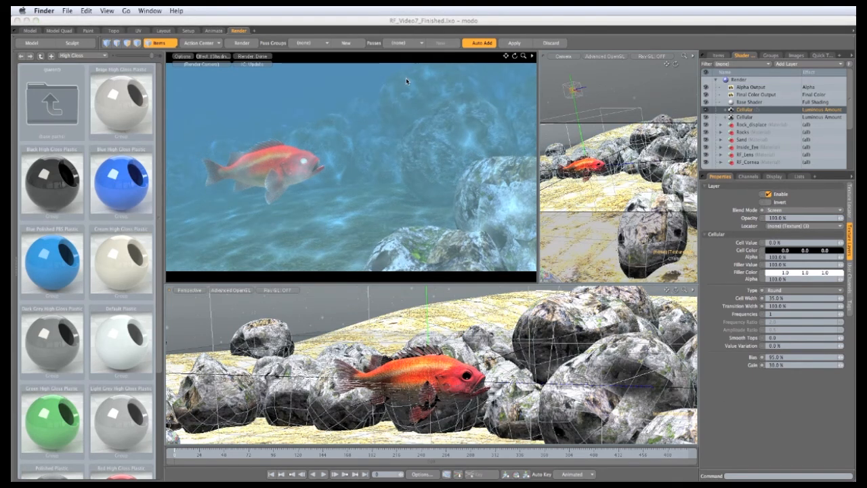
Move the fish materials Inside_Eye, RF_Lens, RF_Cornea and RF_Body above the Cellular layers in the shader tree
{"action": "left_click", "coordinate": [766, 421]}
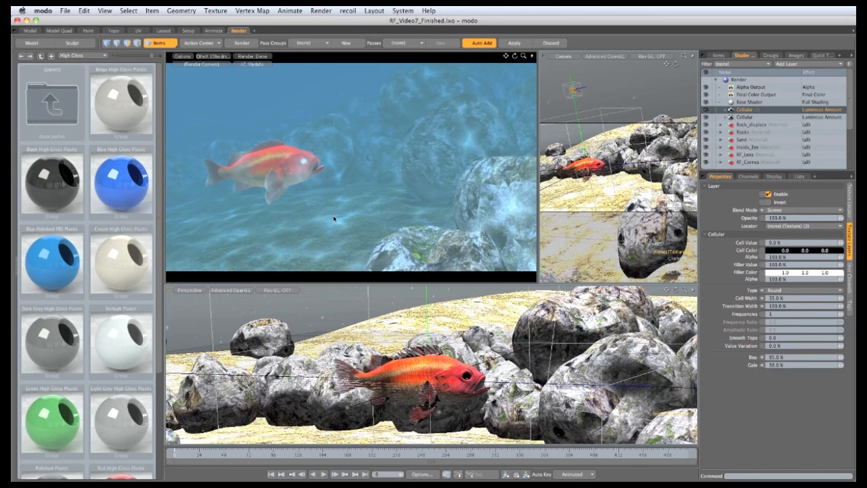
{"action": "left_click_drag", "start_coordinate": [744, 172], "coordinate": [751, 273]}
{"action": "left_click", "coordinate": [747, 147]}
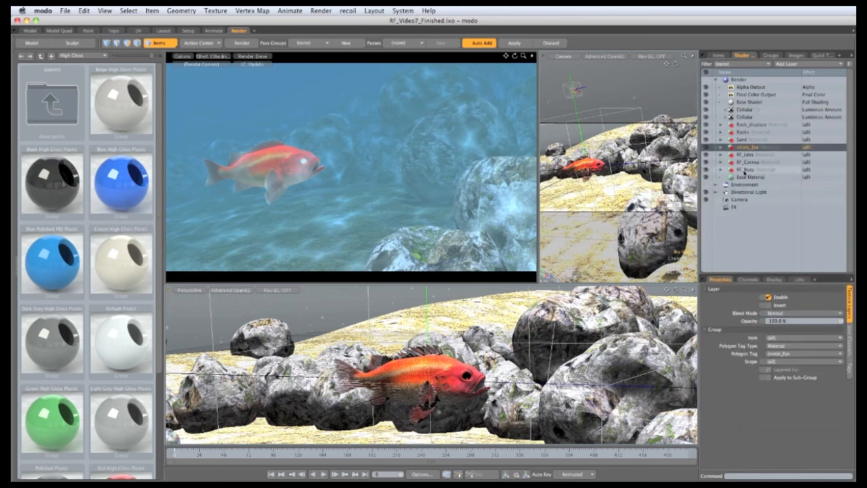
{"action": "left_click", "coordinate": [746, 169], "text": "shift"}
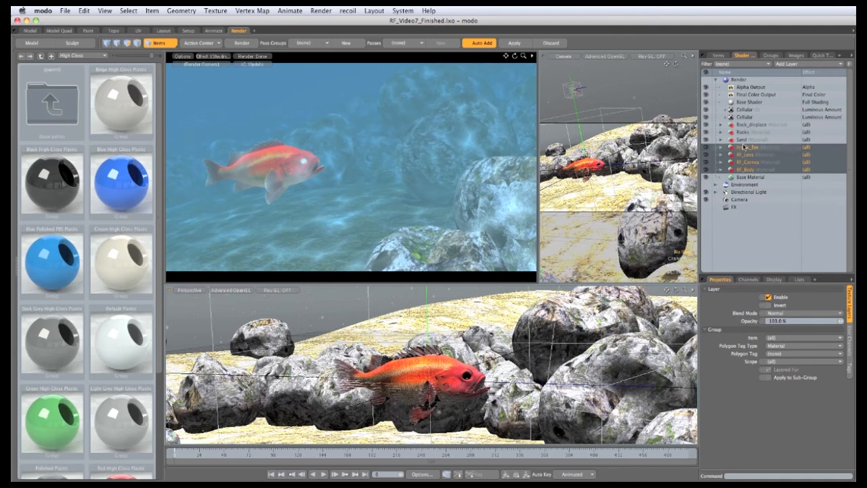
{"action": "left_click_drag", "start_coordinate": [745, 149], "coordinate": [764, 107]}
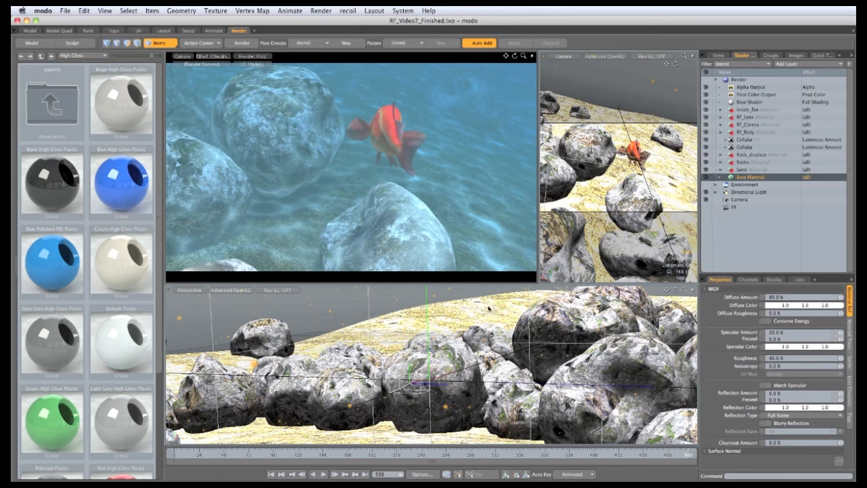
Animate the lower Cellular locator's Y position with keys at -3 m on the first frame and 1.5 m on a later frame
{"action": "left_click", "coordinate": [744, 146]}
{"action": "left_click_drag", "start_coordinate": [732, 274], "coordinate": [733, 216]}
{"action": "left_click", "coordinate": [848, 260]}
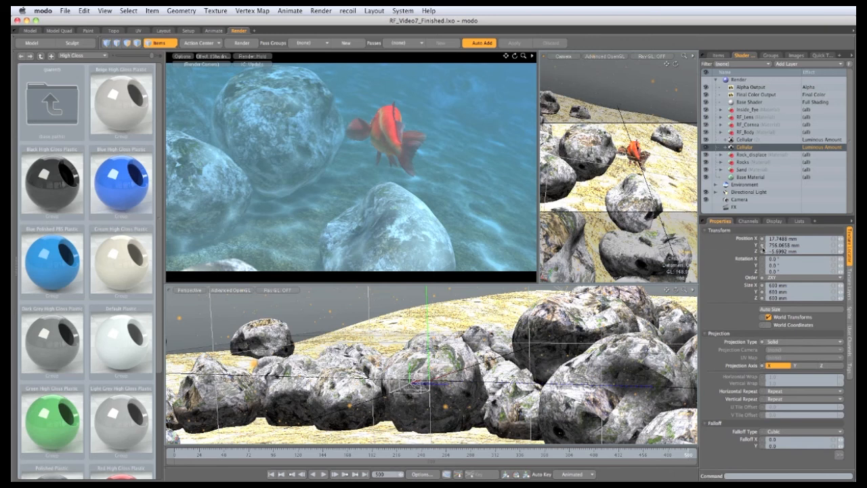
{"action": "left_click", "coordinate": [176, 454]}
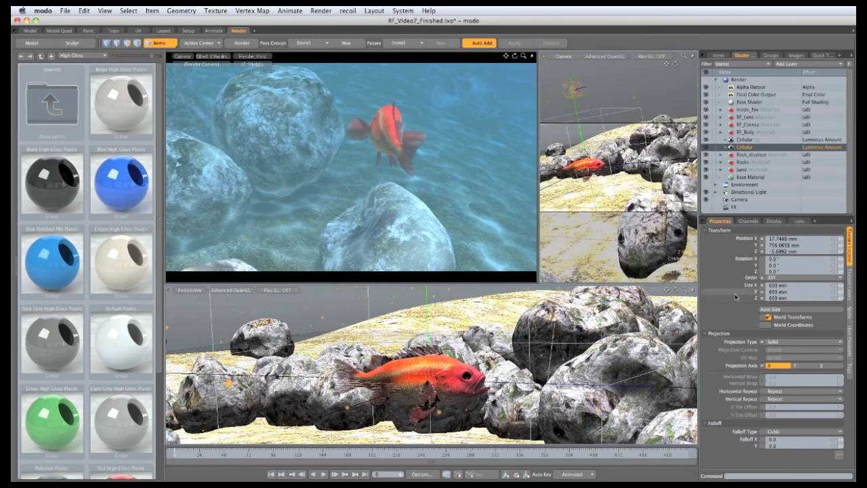
{"action": "left_click", "coordinate": [762, 245]}
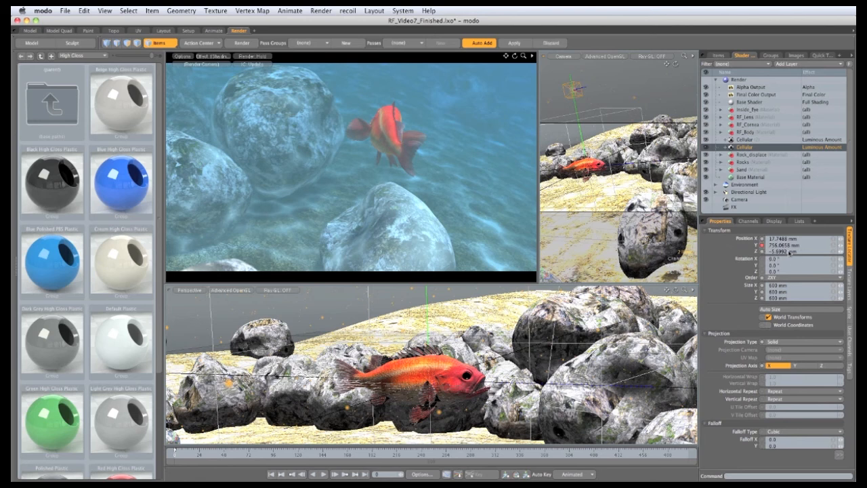
{"action": "left_click", "coordinate": [781, 245]}
{"action": "type", "text": "-3"}
{"action": "key", "text": "Return"}
{"action": "left_click_drag", "start_coordinate": [335, 453], "coordinate": [328, 453]}
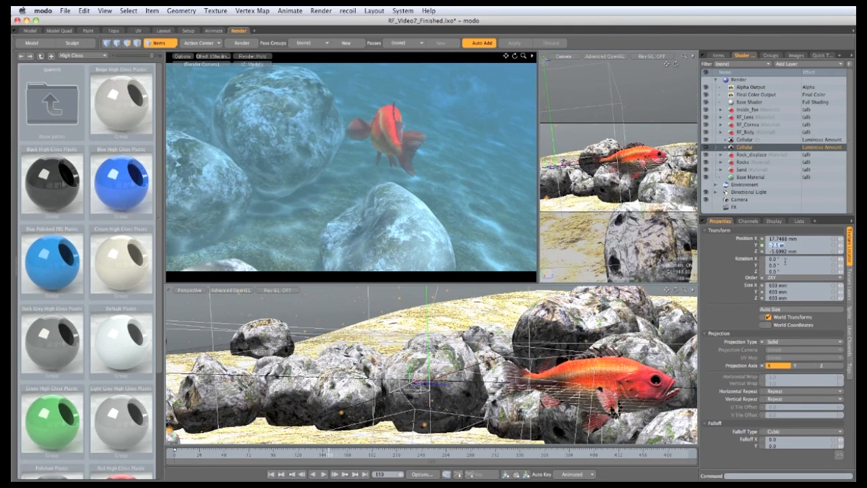
{"action": "type", "text": "1.5"}
{"action": "key", "text": "Return"}
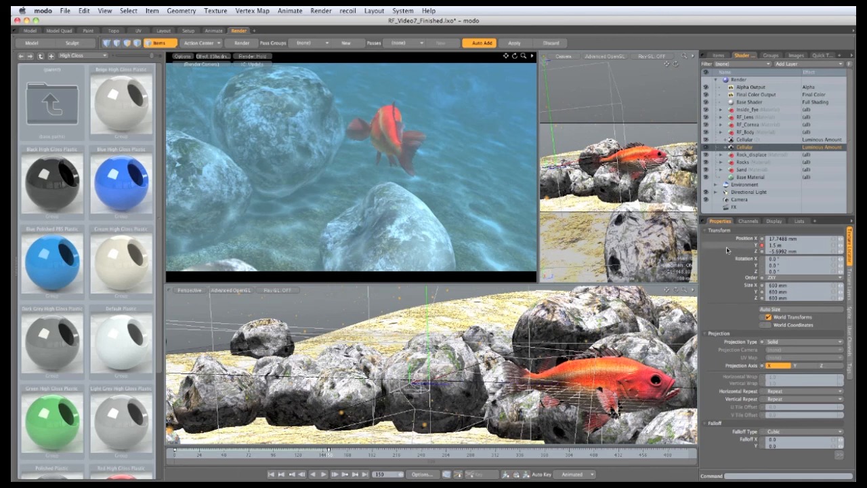
Open the Y position curve in the Graph Editor, set its pre and post behaviors to Linear, and close it
{"action": "right_click", "coordinate": [727, 247]}
{"action": "left_click", "coordinate": [723, 260]}
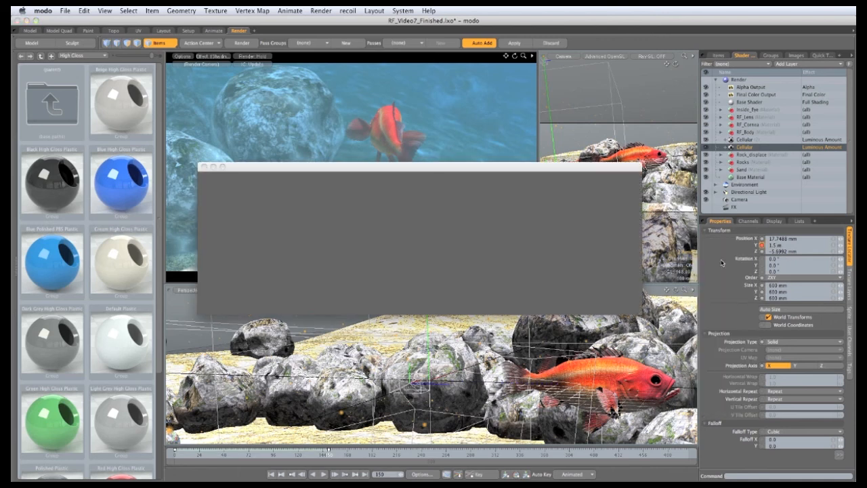
{"action": "right_click", "coordinate": [399, 230]}
{"action": "mouse_move", "coordinate": [396, 313]}
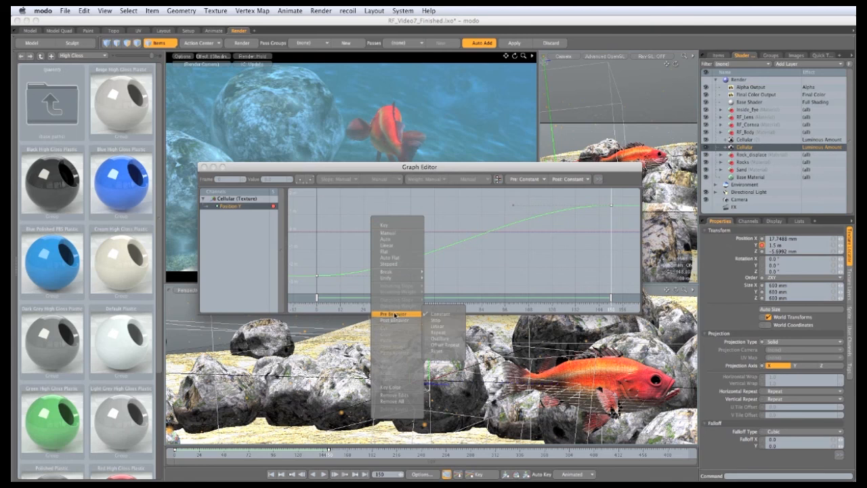
{"action": "left_click", "coordinate": [441, 329]}
{"action": "right_click", "coordinate": [361, 221]}
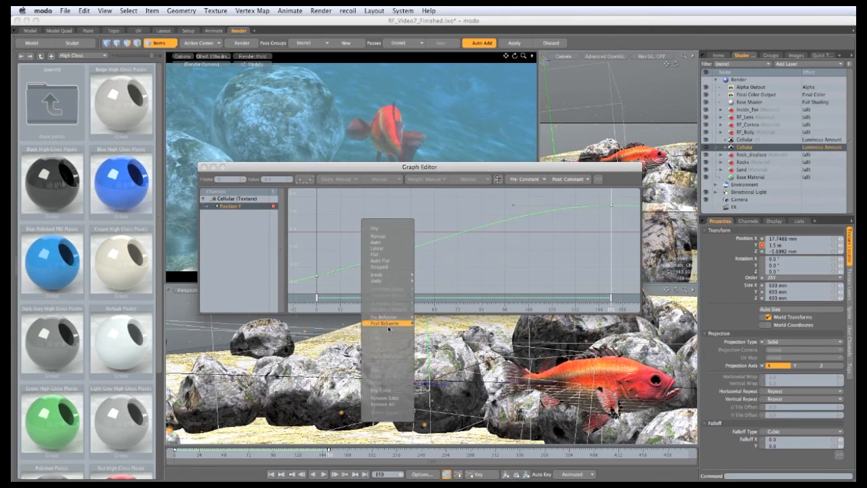
{"action": "left_click", "coordinate": [431, 329]}
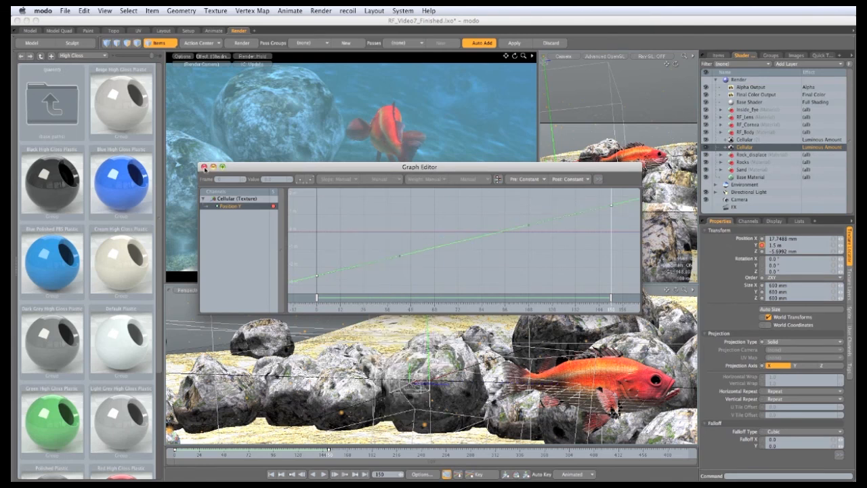
{"action": "left_click", "coordinate": [204, 166]}
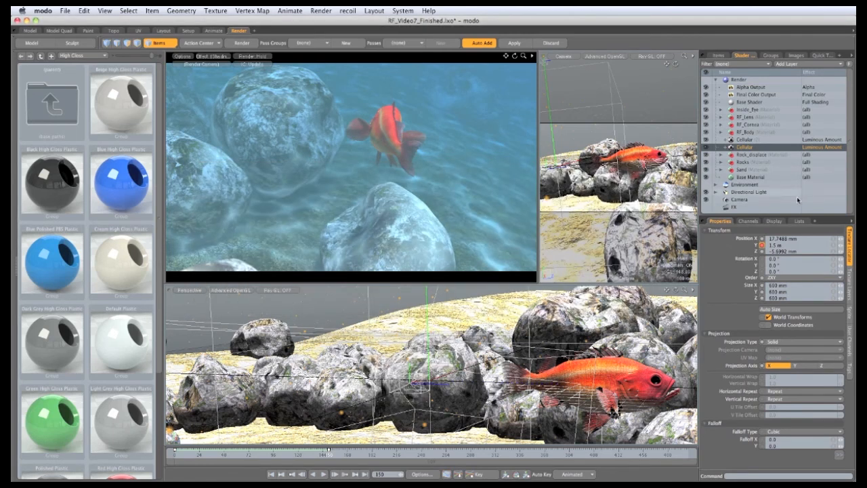
Animate the upper Cellular locator's Y position with keys at 1 m on the later frame and -1.5 m on the first frame
{"action": "left_click", "coordinate": [748, 140]}
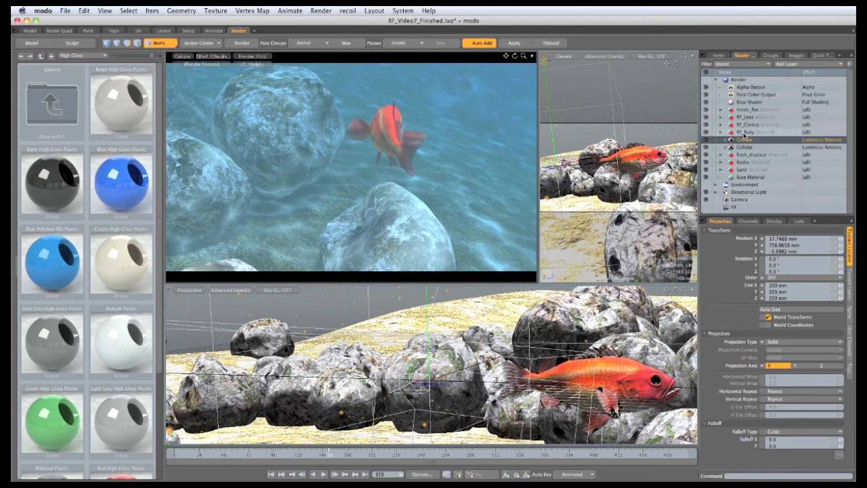
{"action": "left_click", "coordinate": [762, 246]}
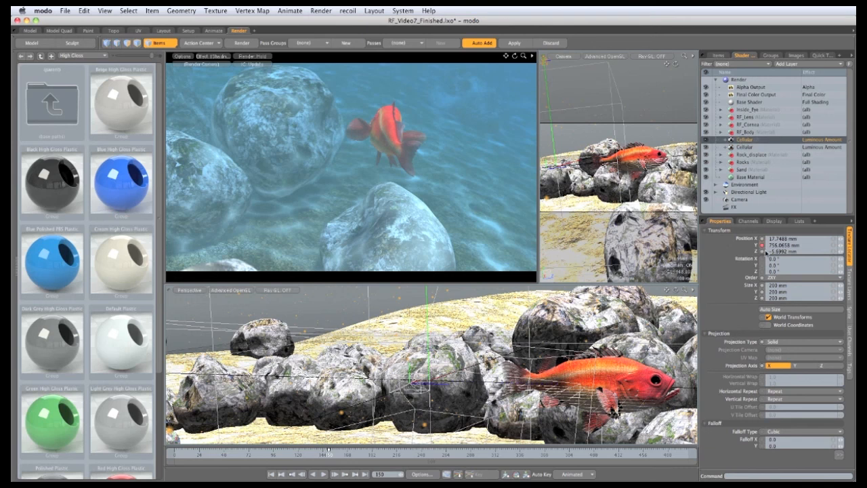
{"action": "left_click", "coordinate": [786, 247]}
{"action": "type", "text": "1m"}
{"action": "key", "text": "Return"}
{"action": "left_click", "coordinate": [175, 456]}
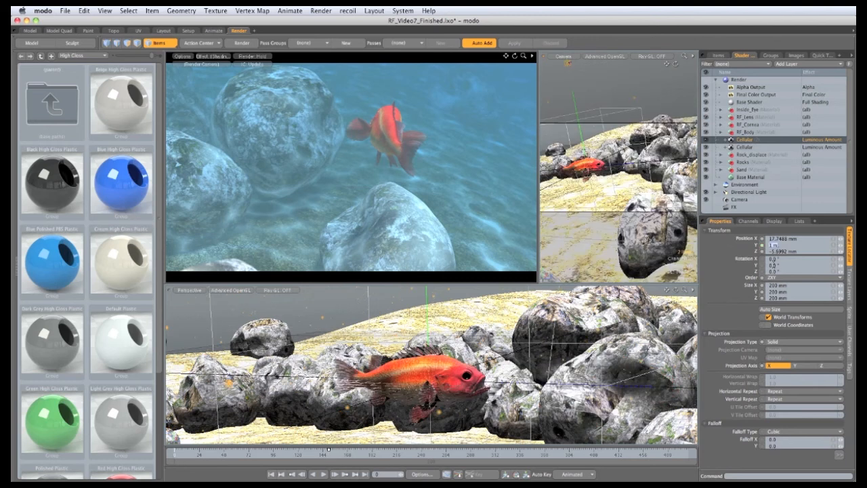
{"action": "type", "text": "-1.5"}
{"action": "key", "text": "Return"}
Set the upper Cellular locator's Y position curve to Linear pre and post behavior in the Graph Editor
{"action": "right_click", "coordinate": [727, 246]}
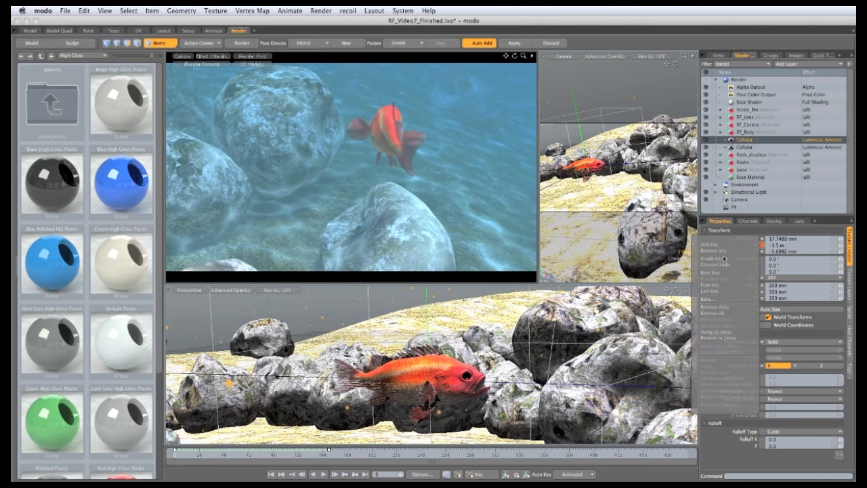
{"action": "left_click", "coordinate": [723, 260]}
{"action": "right_click", "coordinate": [411, 223]}
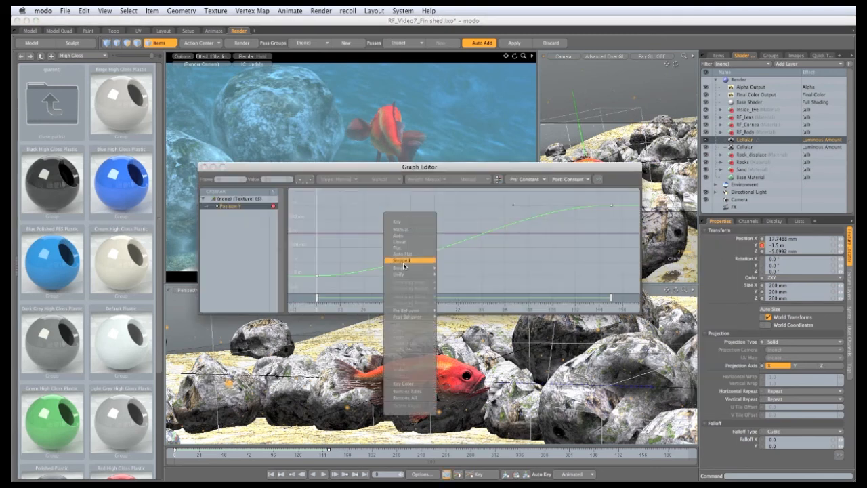
{"action": "left_click", "coordinate": [449, 324]}
{"action": "right_click", "coordinate": [397, 222]}
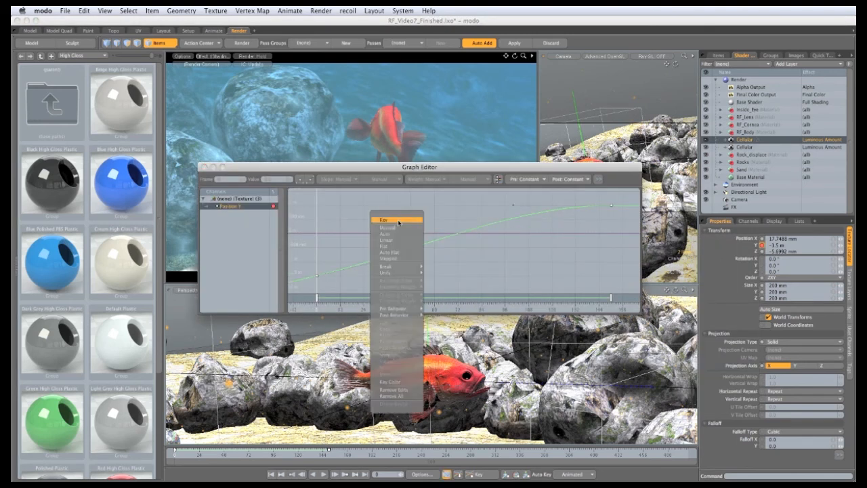
{"action": "mouse_move", "coordinate": [402, 317]}
{"action": "left_click", "coordinate": [437, 327]}
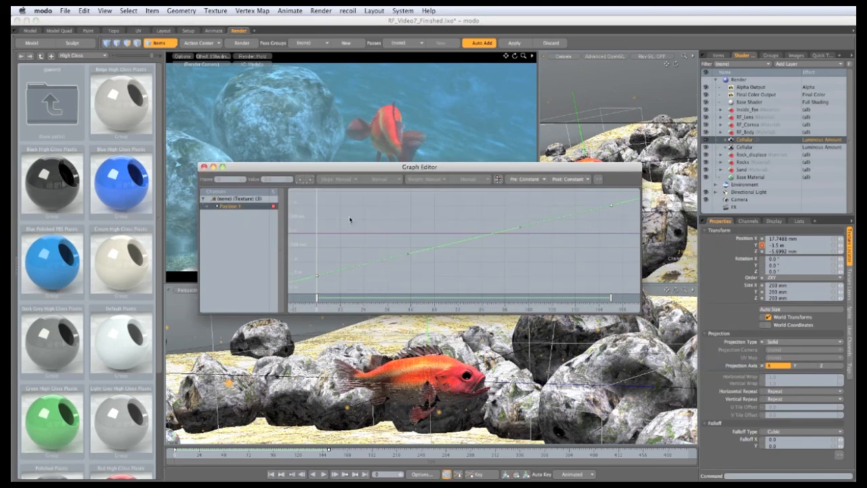
{"action": "left_click", "coordinate": [205, 167]}
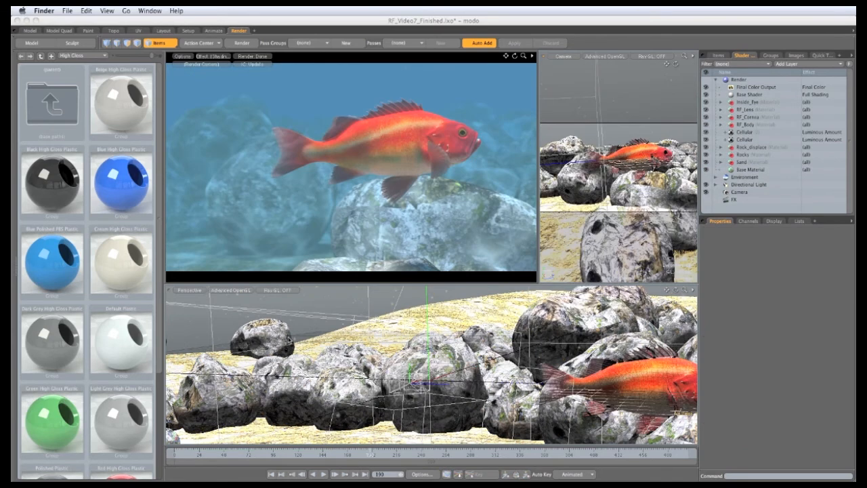
Start an animation render with first frame 0 and last frame 500
{"action": "left_click", "coordinate": [304, 135]}
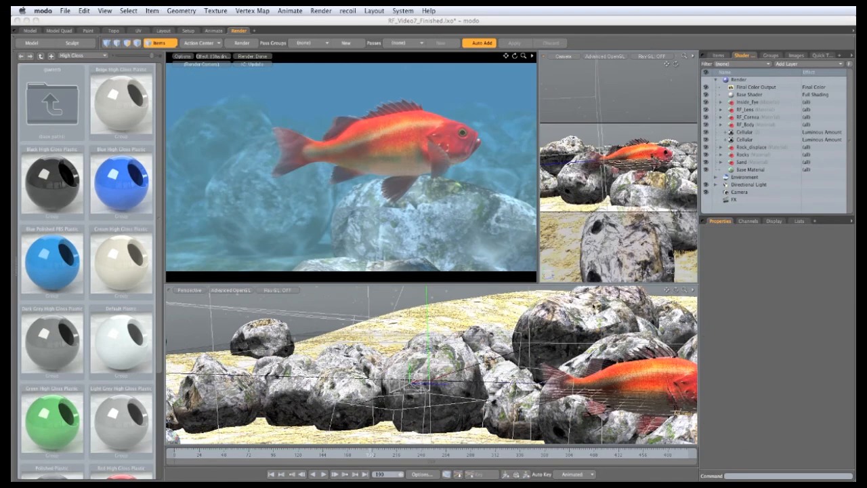
{"action": "left_click", "coordinate": [321, 11]}
{"action": "left_click", "coordinate": [345, 63]}
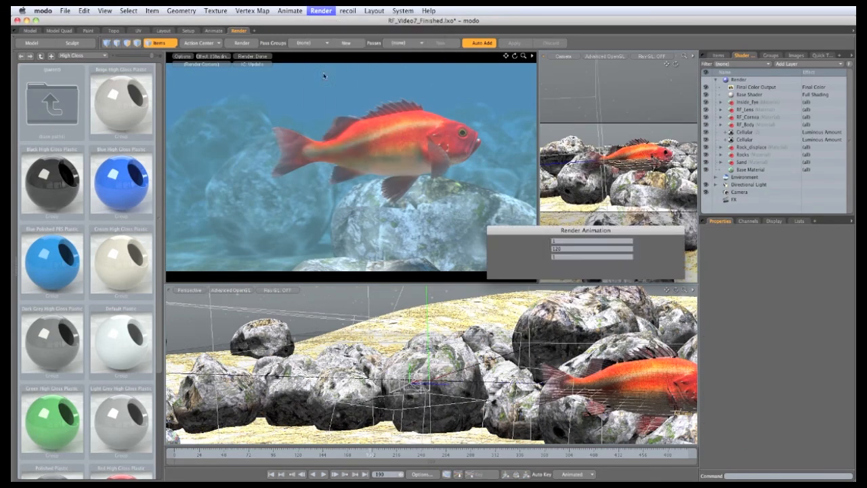
{"action": "type", "text": "0"}
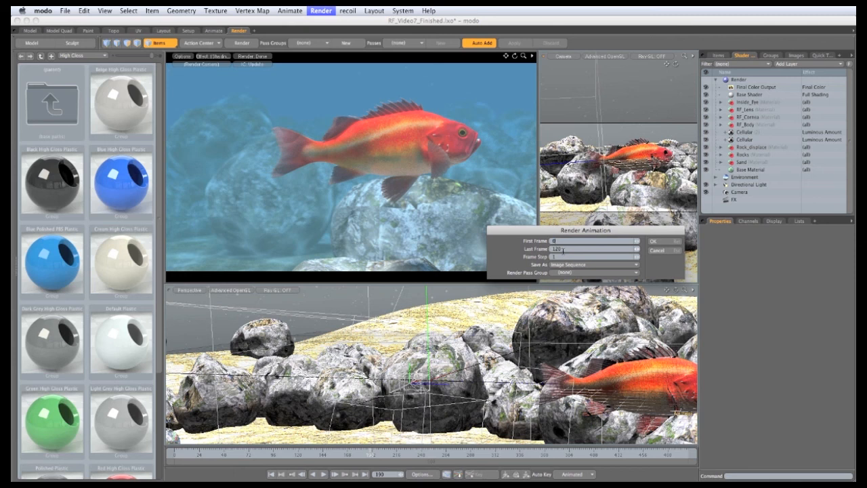
{"action": "key", "text": "Tab"}
{"action": "type", "text": "500"}
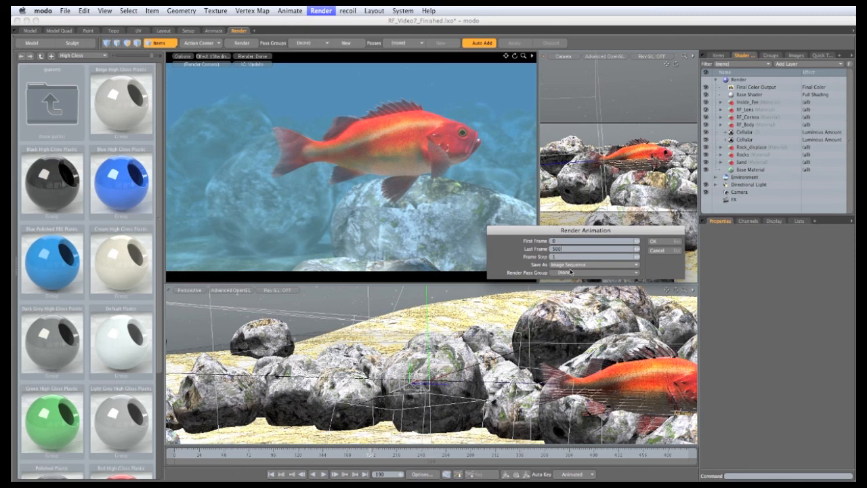
{"action": "left_click", "coordinate": [653, 242]}
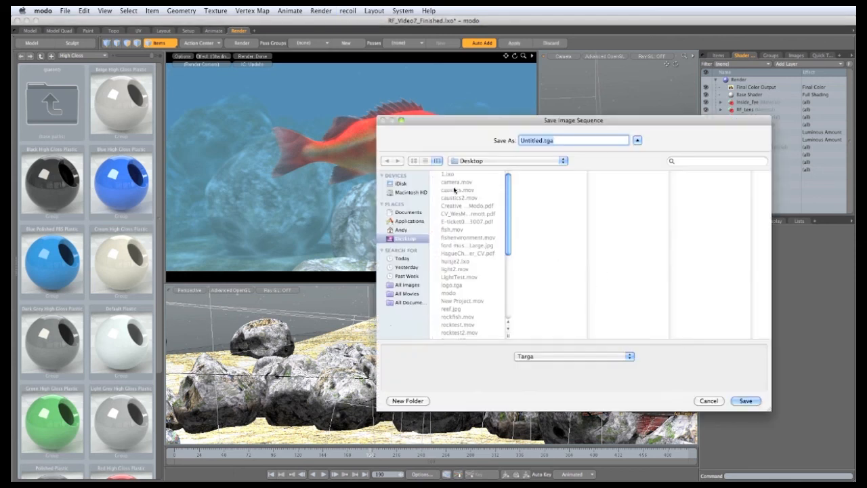
Save the image sequence as Tagged Image Format TIF files named Rockfish
{"action": "left_click", "coordinate": [555, 357]}
{"action": "left_click", "coordinate": [562, 443]}
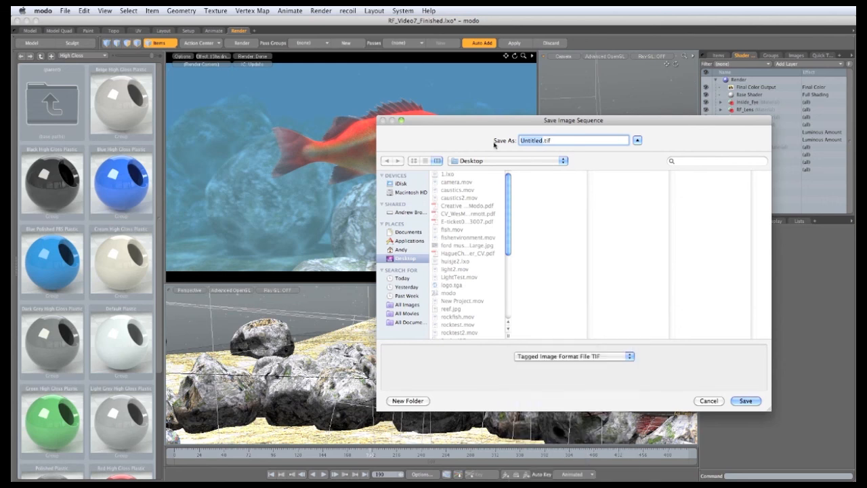
{"action": "type", "text": "Rockfish"}
{"action": "left_click", "coordinate": [746, 401]}
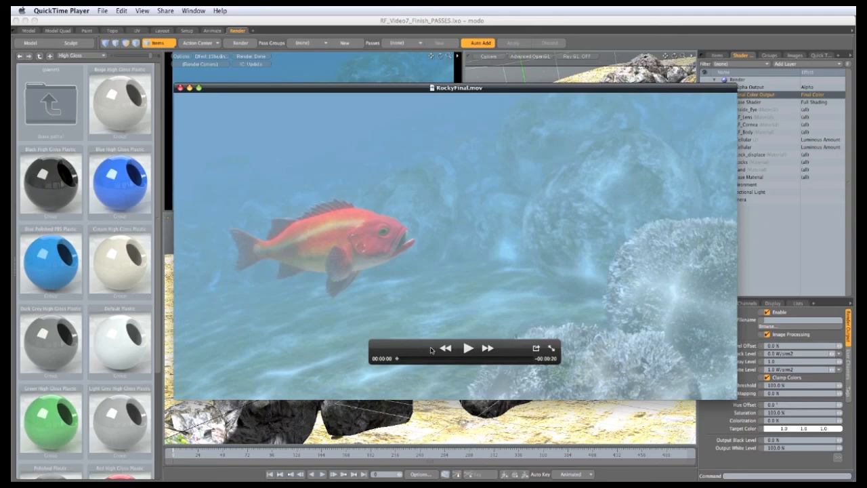
{"action": "left_click_drag", "start_coordinate": [398, 359], "coordinate": [471, 361]}
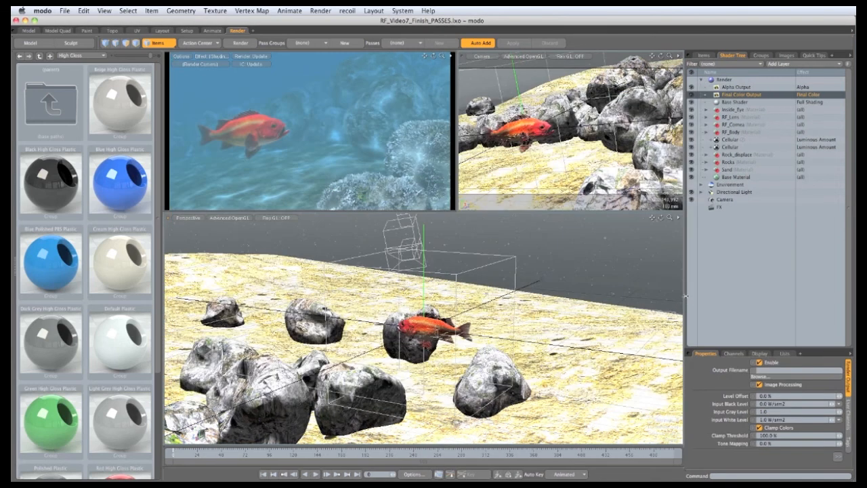
{"action": "left_click_drag", "start_coordinate": [684, 296], "coordinate": [588, 298]}
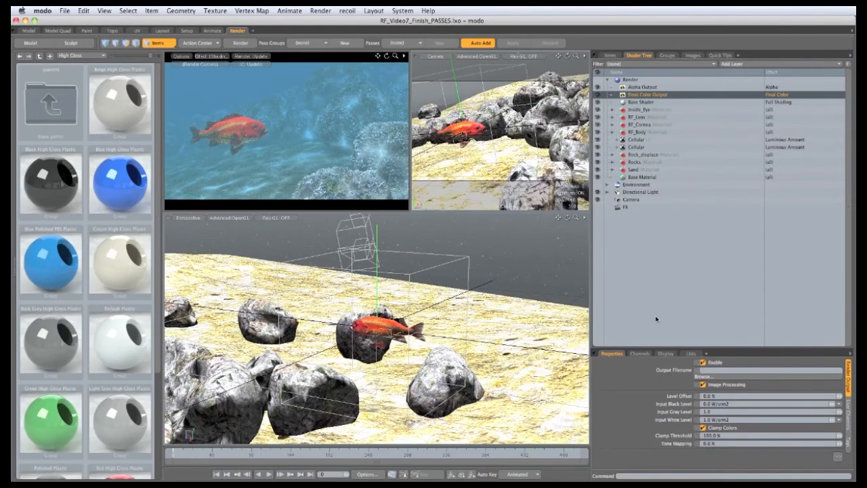
{"action": "left_click", "coordinate": [654, 247]}
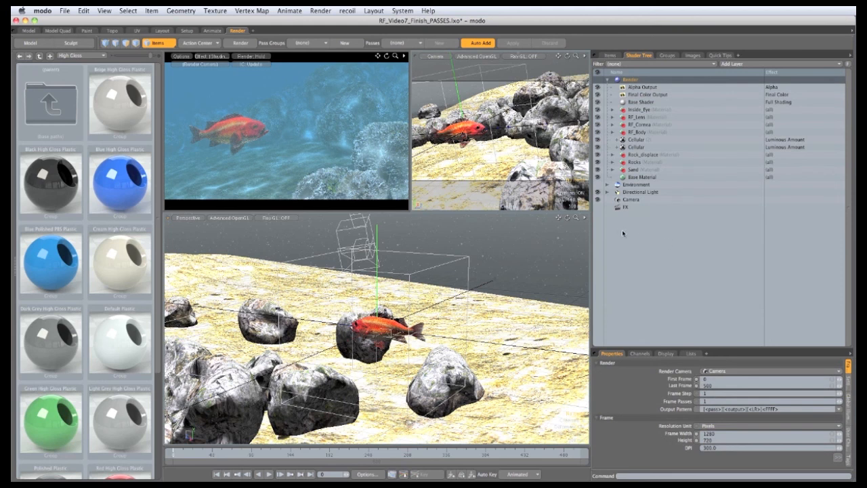
Add a new group layer to the Shader Tree and rename it Rockfish
{"action": "left_click", "coordinate": [733, 64]}
{"action": "left_click", "coordinate": [728, 79]}
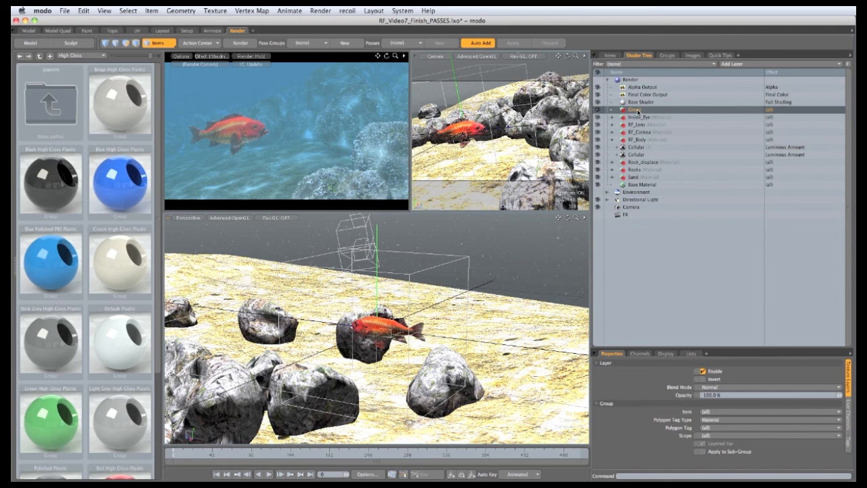
{"action": "double_click", "coordinate": [635, 110]}
{"action": "type", "text": "B"}
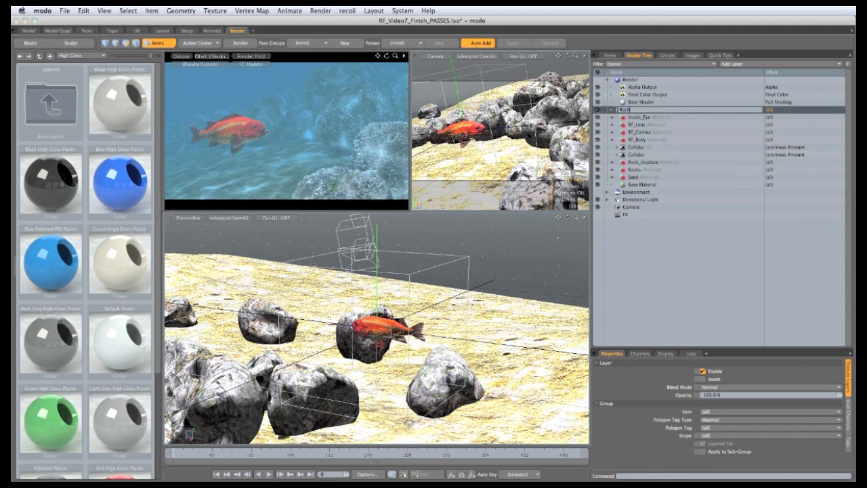
{"action": "type", "text": "ockfish"}
{"action": "key", "text": "Return"}
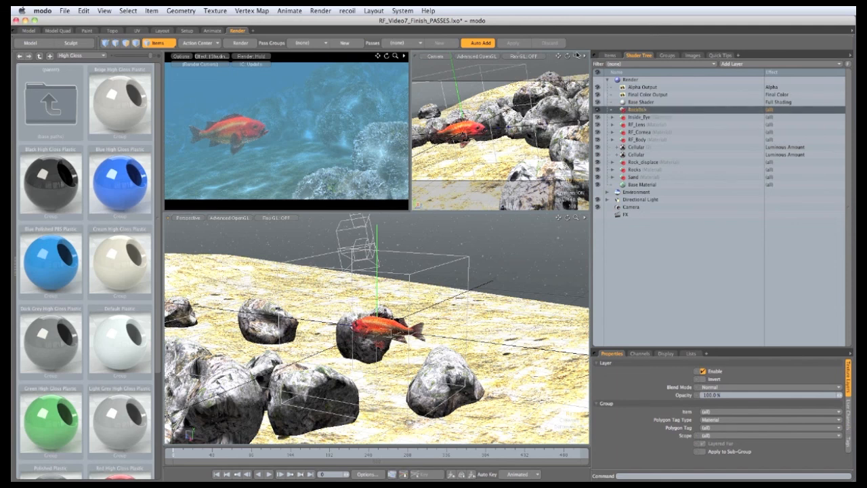
Move the fish's Inside_Eye, RF_Lens, RF_Cornea and RF_Body materials into the Rockfish group
{"action": "left_click", "coordinate": [637, 118]}
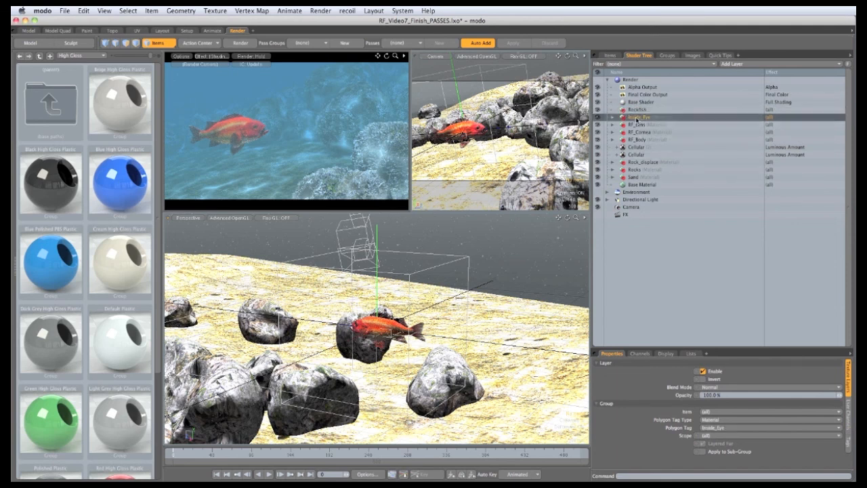
{"action": "left_click", "coordinate": [638, 139], "text": "shift"}
{"action": "left_click_drag", "start_coordinate": [638, 120], "coordinate": [637, 110]}
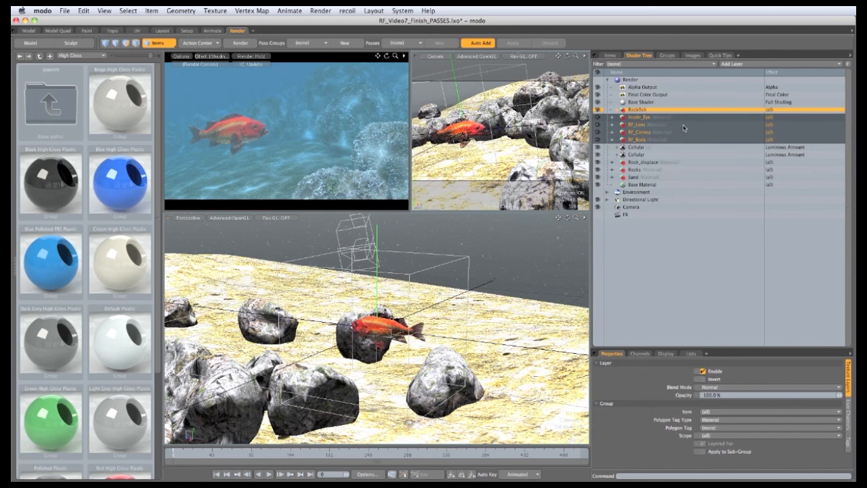
{"action": "left_click", "coordinate": [645, 110]}
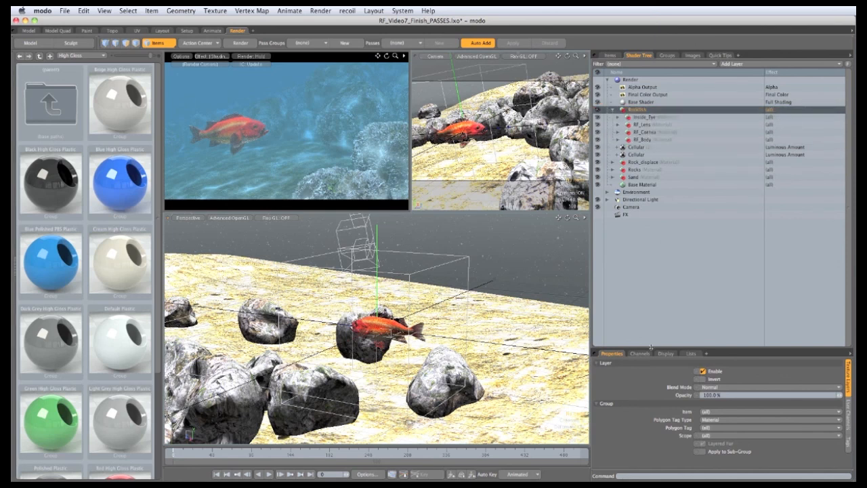
Set the Rockfish group's Item to the Rockfish mesh
{"action": "left_click_drag", "start_coordinate": [651, 348], "coordinate": [649, 261]}
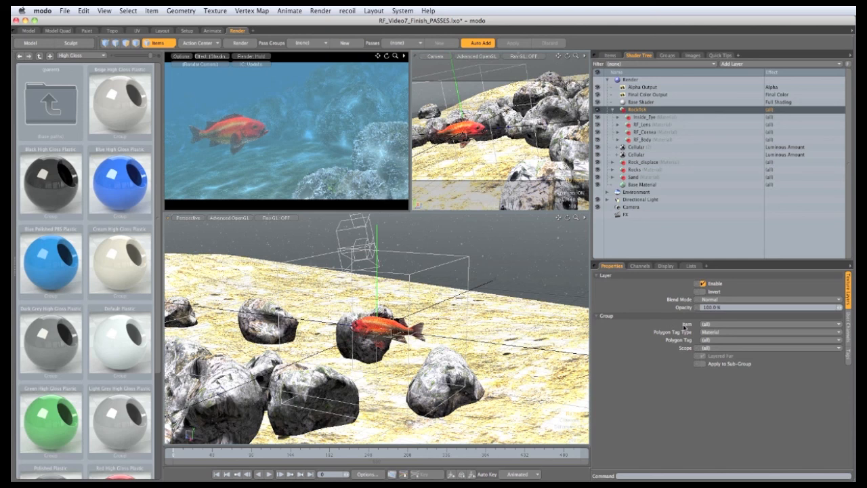
{"action": "left_click", "coordinate": [706, 325]}
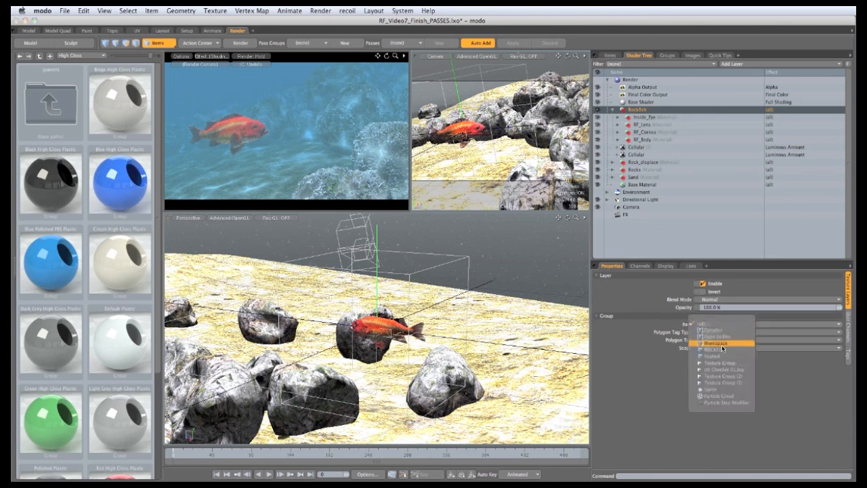
{"action": "left_click", "coordinate": [722, 350]}
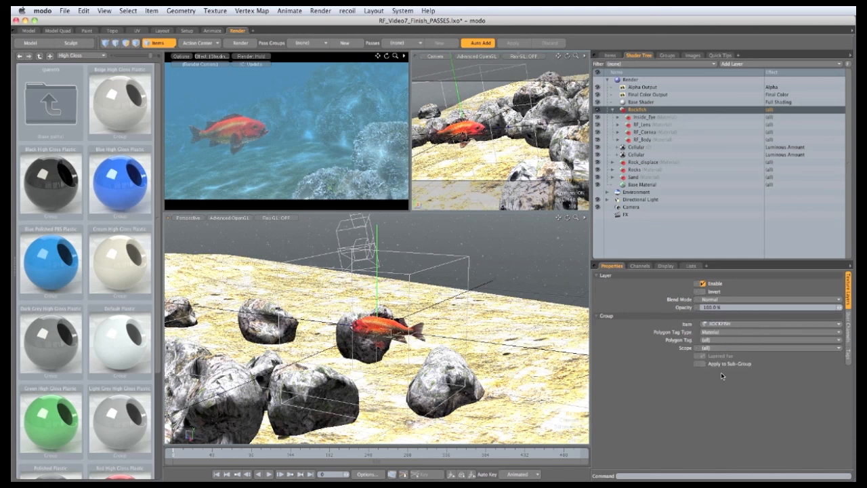
Add another group layer at the top of the Shader Tree and rename it Seabed
{"action": "left_click", "coordinate": [752, 65]}
{"action": "left_click", "coordinate": [746, 84]}
{"action": "left_click_drag", "start_coordinate": [640, 129], "coordinate": [641, 109]}
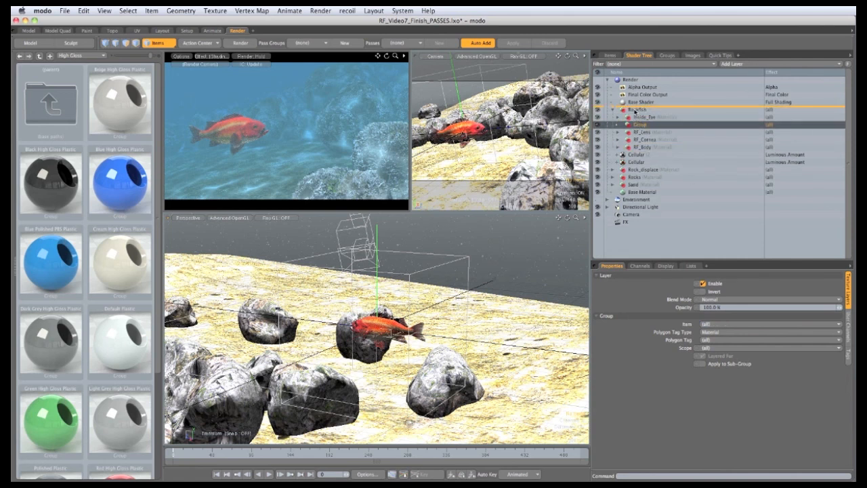
{"action": "left_click_drag", "start_coordinate": [640, 110], "coordinate": [641, 109]}
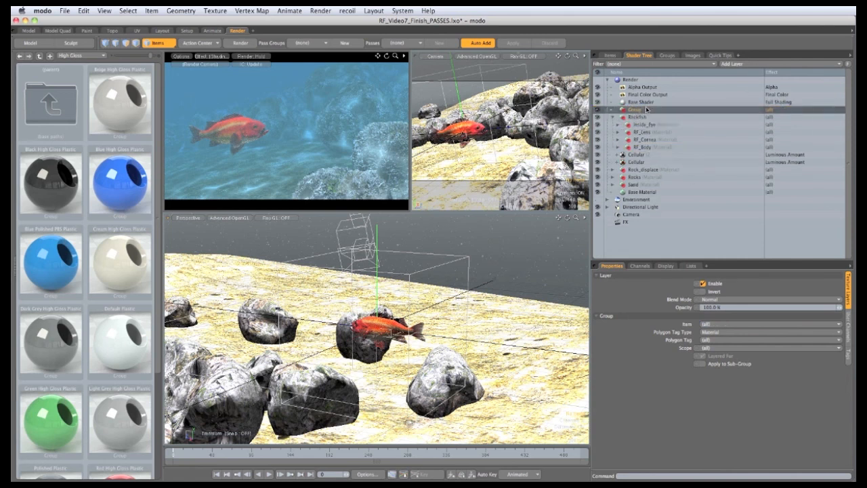
{"action": "double_click", "coordinate": [630, 109]}
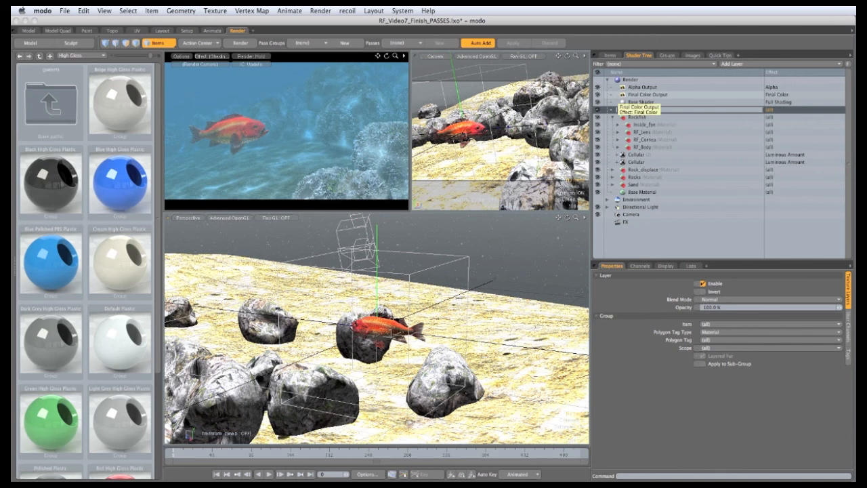
{"action": "type", "text": "Seabed"}
{"action": "key", "text": "Return"}
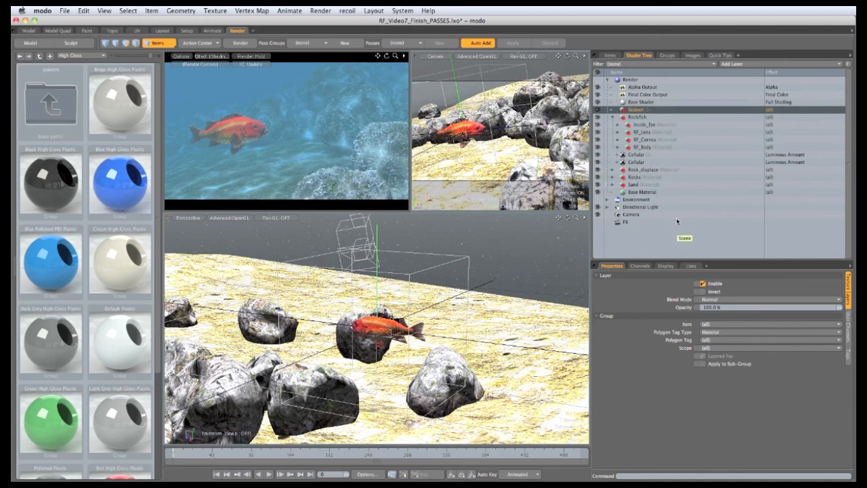
Move the Rock_displace, Rocks and Sand materials into the Seabed group
{"action": "left_click", "coordinate": [637, 171]}
{"action": "left_click", "coordinate": [634, 184], "text": "shift"}
{"action": "left_click_drag", "start_coordinate": [635, 184], "coordinate": [638, 110]}
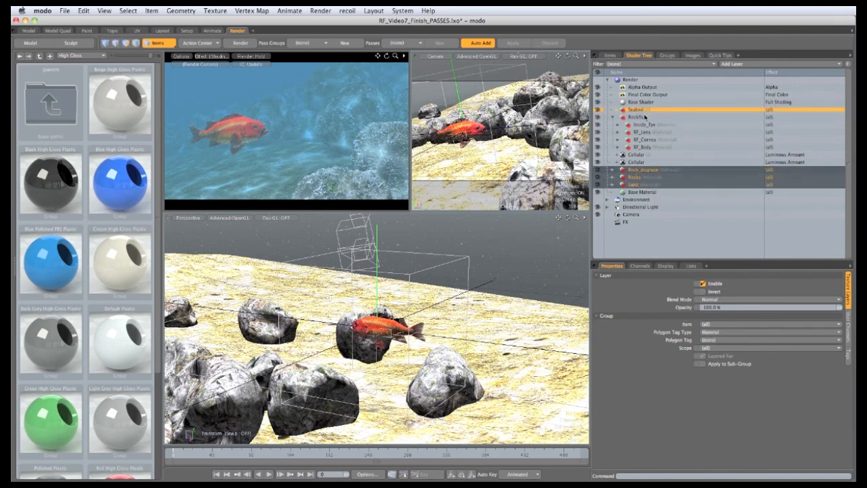
{"action": "left_click_drag", "start_coordinate": [615, 119], "coordinate": [616, 114]}
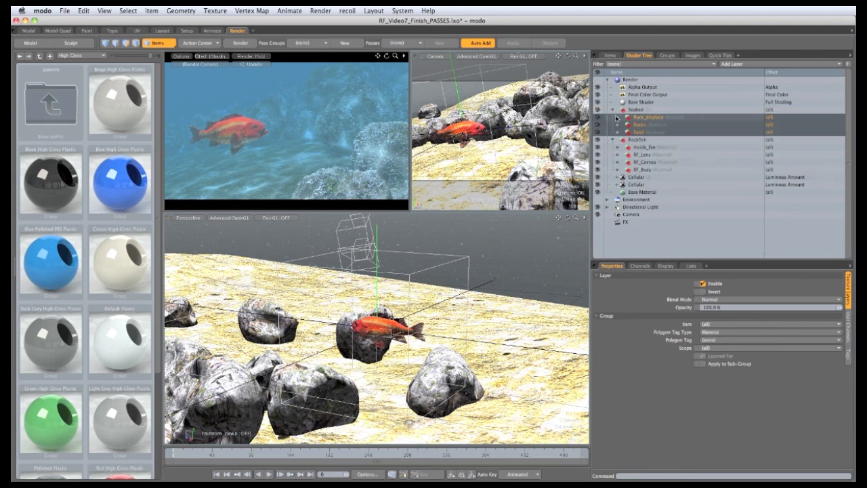
Move both Cellular layers into the Seabed group
{"action": "left_click", "coordinate": [636, 178]}
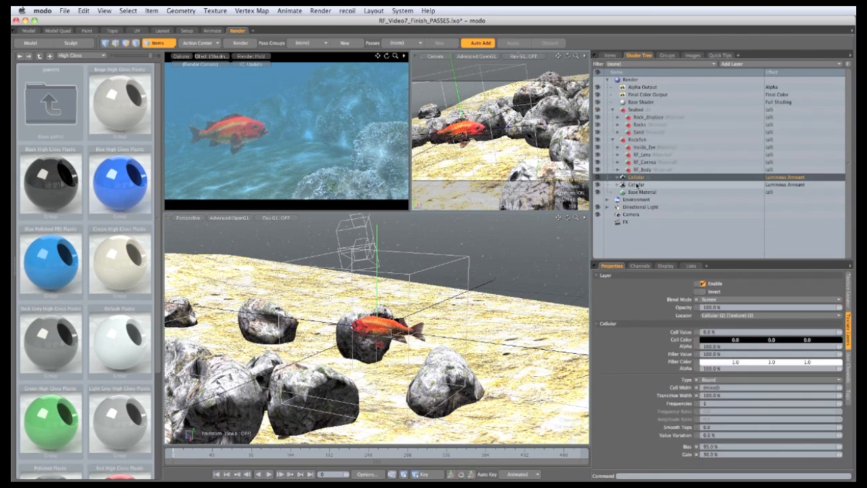
{"action": "left_click", "coordinate": [637, 185], "text": "shift"}
{"action": "left_click_drag", "start_coordinate": [637, 185], "coordinate": [638, 111]}
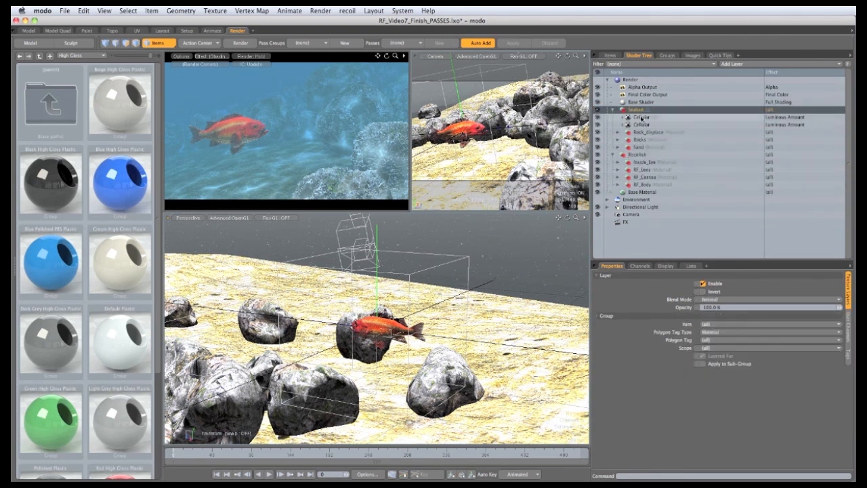
Set the Seabed group's Item to the Seabed mesh
{"action": "left_click", "coordinate": [720, 325]}
{"action": "left_click", "coordinate": [711, 356]}
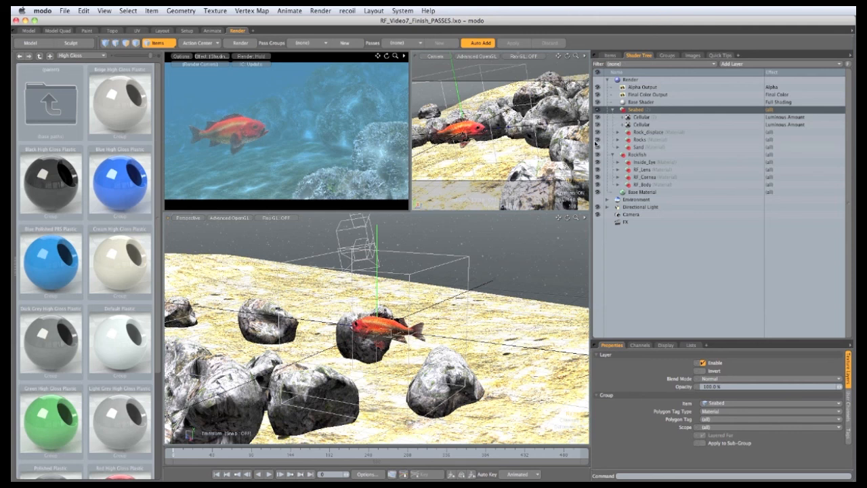
Move the Base Shader into the Seabed group and place a duplicate of it in the Rockfish group
{"action": "left_click", "coordinate": [678, 102]}
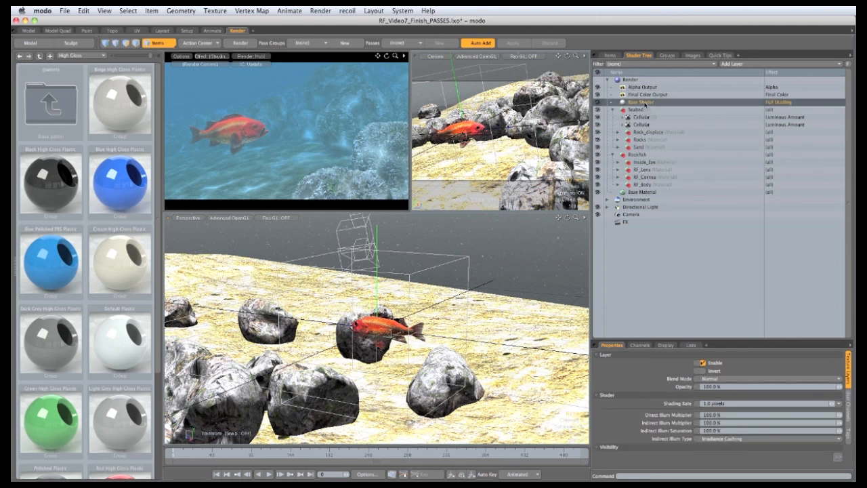
{"action": "left_click", "coordinate": [643, 109]}
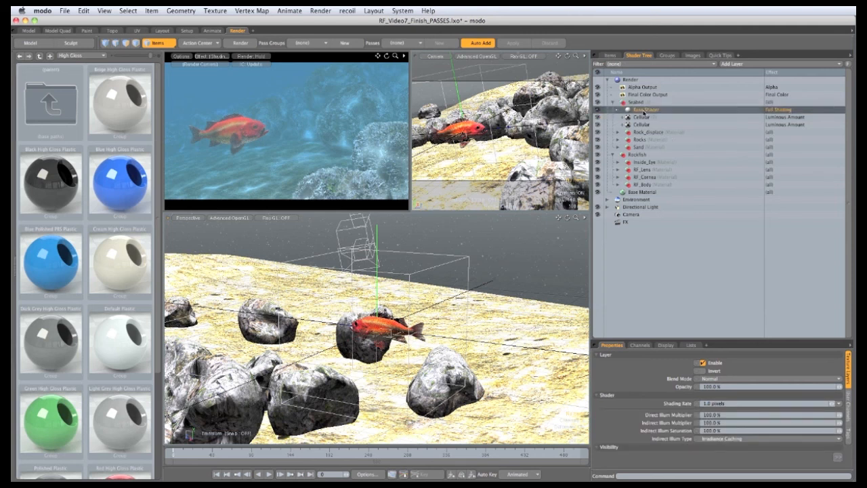
{"action": "right_click", "coordinate": [642, 111]}
{"action": "left_click", "coordinate": [643, 125]}
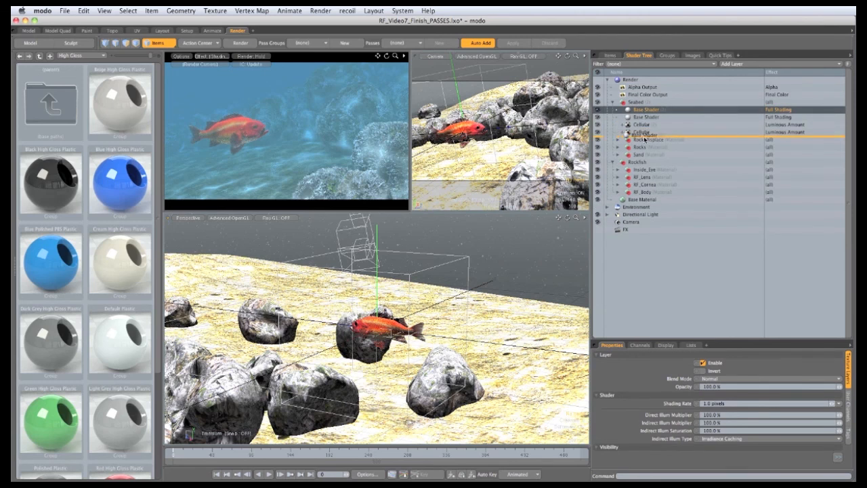
{"action": "left_click", "coordinate": [643, 163]}
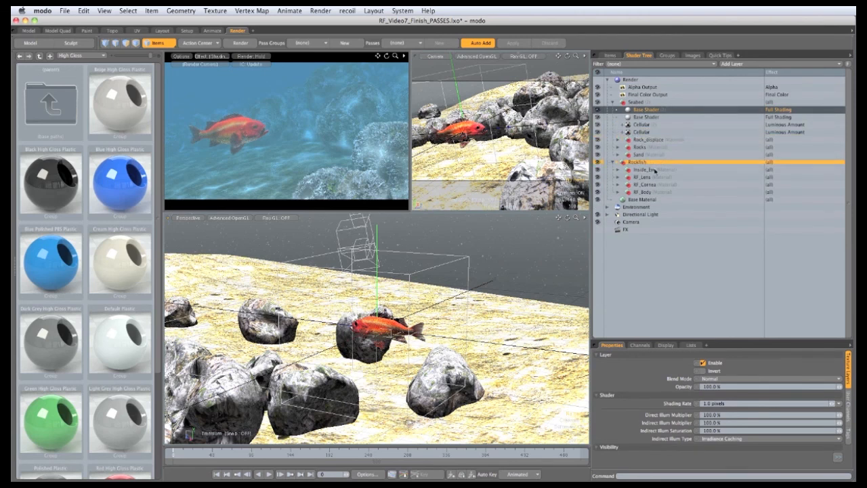
{"action": "left_click_drag", "start_coordinate": [655, 172], "coordinate": [654, 172]}
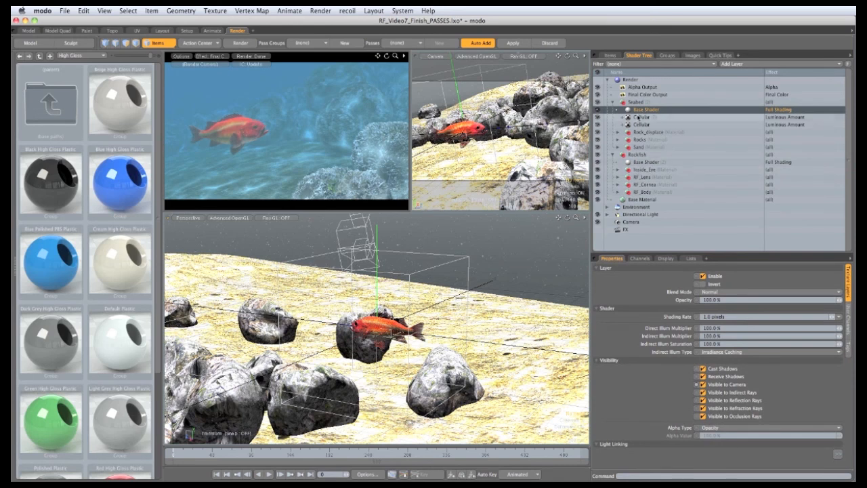
Toggle Visible to Camera on the Seabed and Rockfish base shaders to test each element separately
{"action": "left_click", "coordinate": [641, 109]}
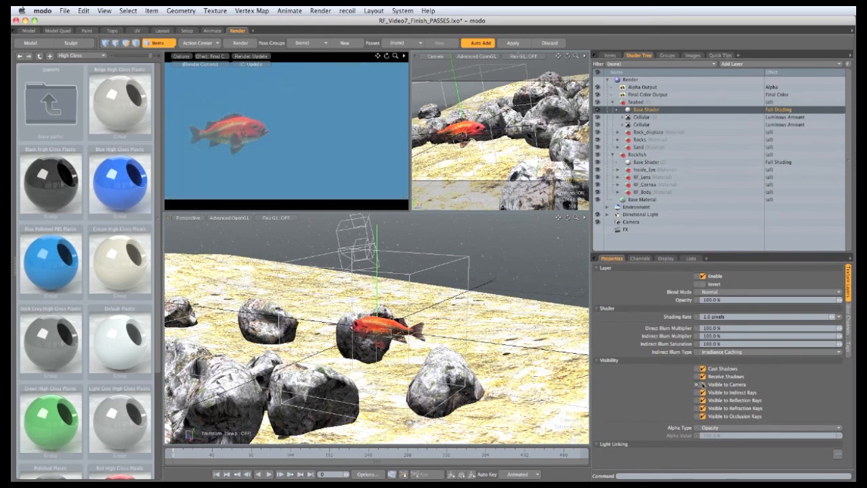
{"action": "left_click", "coordinate": [703, 385]}
{"action": "left_click", "coordinate": [647, 162]}
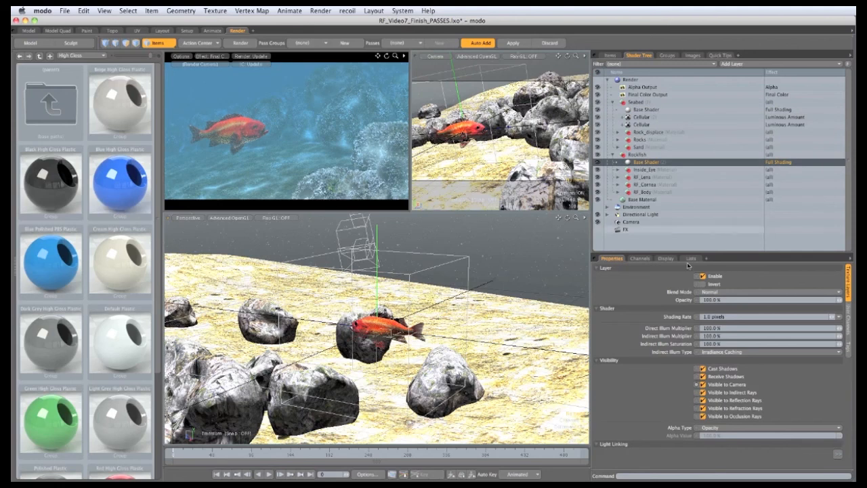
{"action": "left_click", "coordinate": [702, 384]}
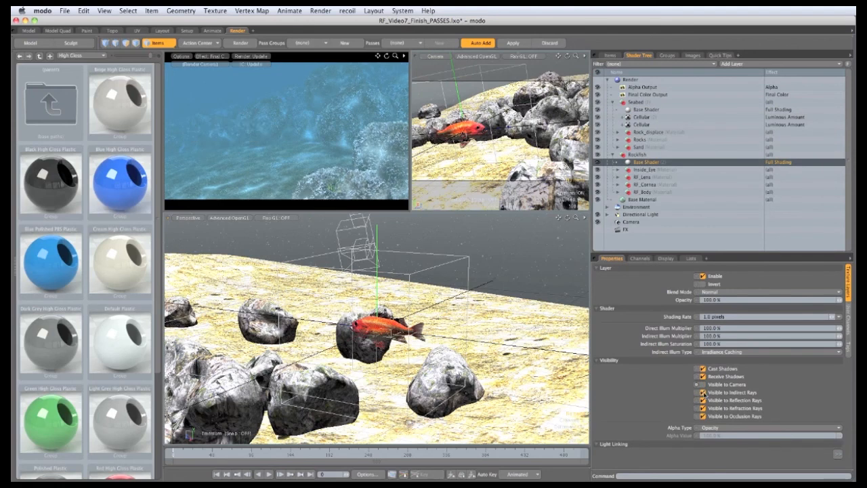
{"action": "left_click", "coordinate": [704, 384]}
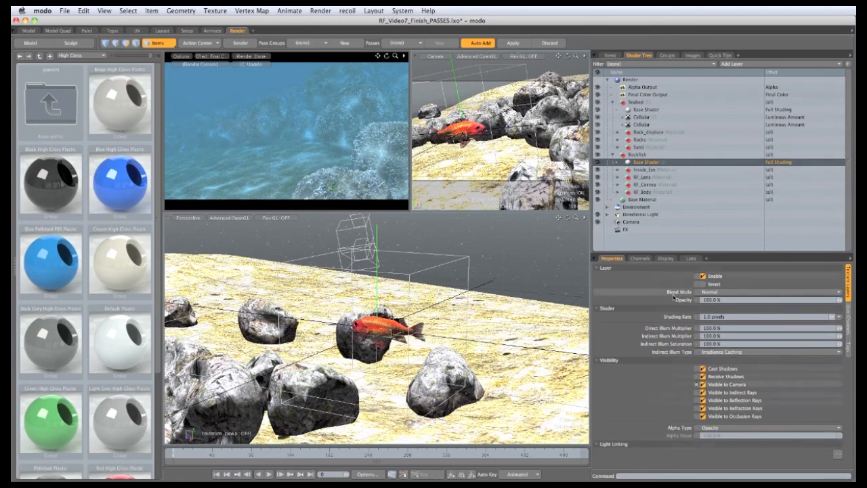
Duplicate the Final Color Output layer in the Shader Tree
{"action": "left_click", "coordinate": [647, 94]}
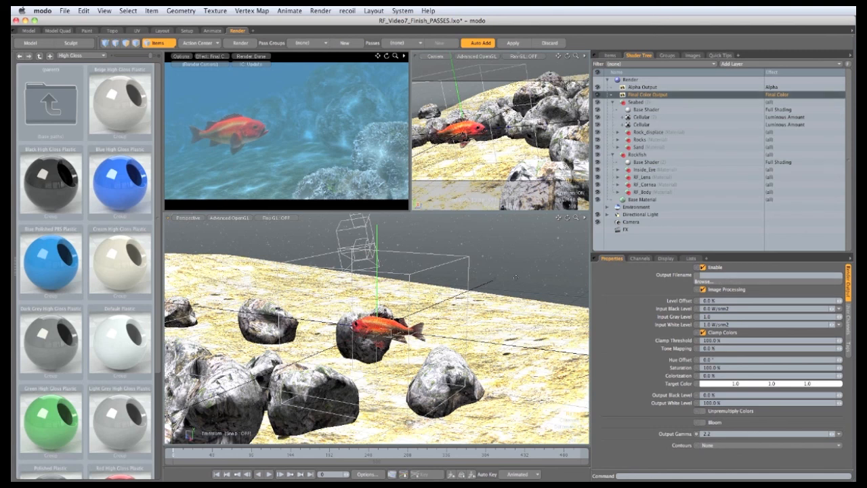
{"action": "right_click", "coordinate": [643, 99]}
{"action": "left_click", "coordinate": [630, 103]}
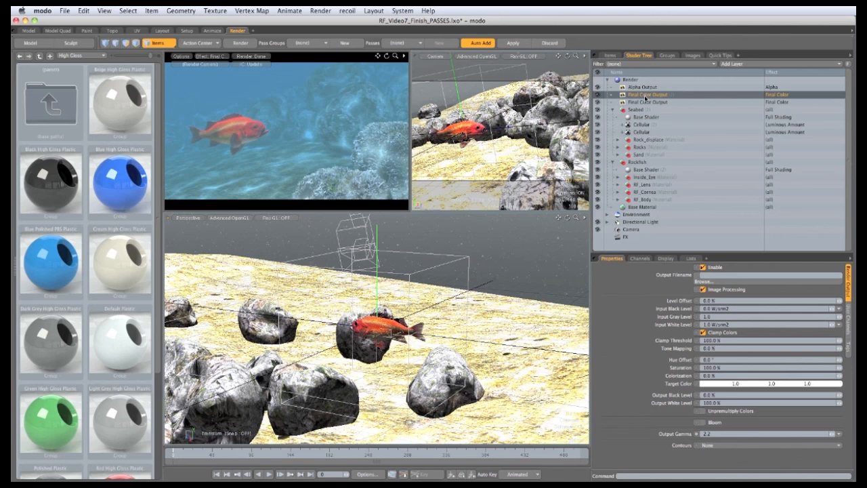
Rename the first Final Color Output as Rockfish_Color
{"action": "double_click", "coordinate": [645, 99]}
{"action": "type", "text": "f"}
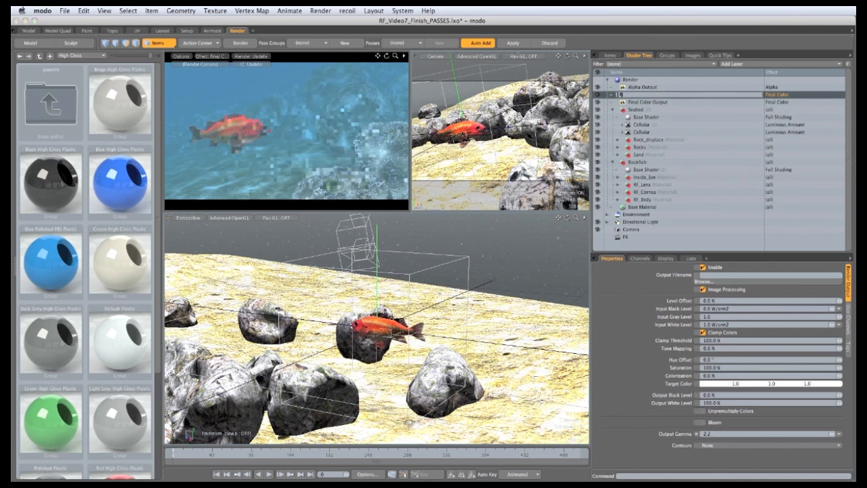
{"action": "type", "text": "ockfish"}
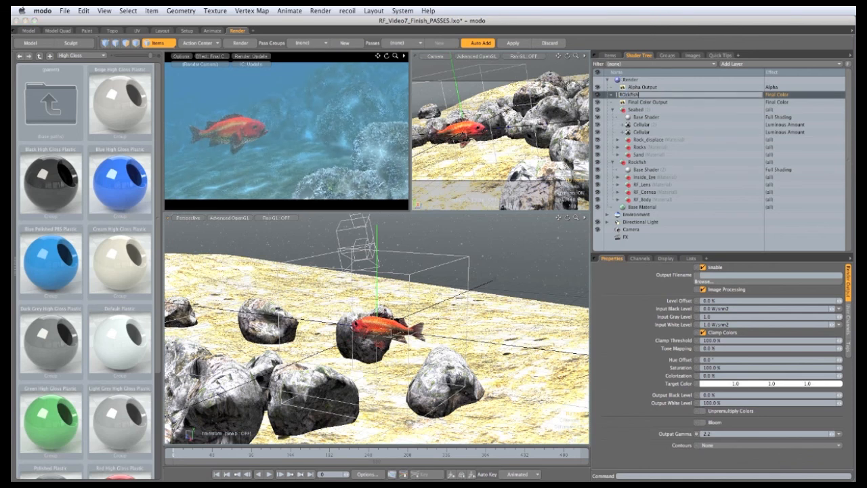
{"action": "type", "text": "_Color"}
{"action": "key", "text": "Return"}
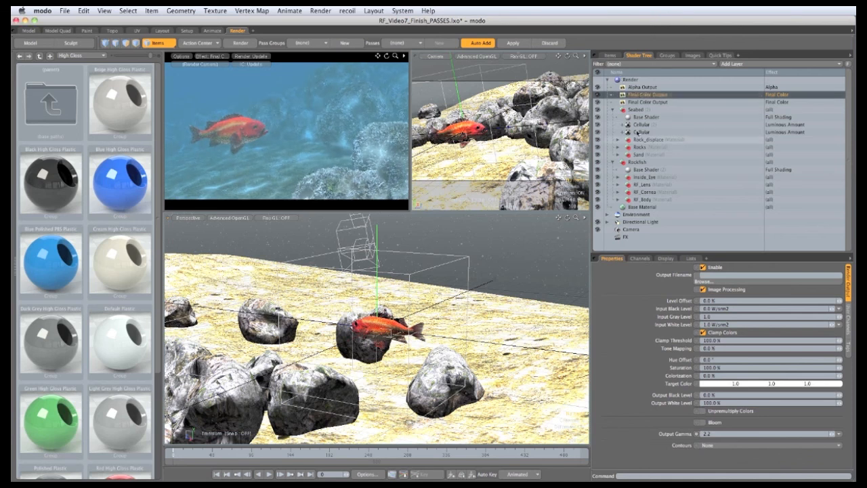
Rename the second Final Color Output as Seabed_Color
{"action": "left_click", "coordinate": [640, 103]}
{"action": "double_click", "coordinate": [640, 102]}
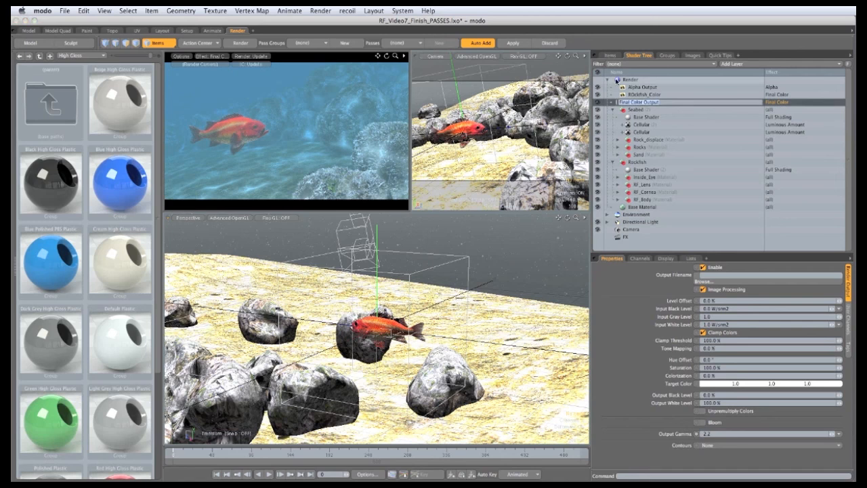
{"action": "type", "text": "Seabed_Color"}
{"action": "key", "text": "Return"}
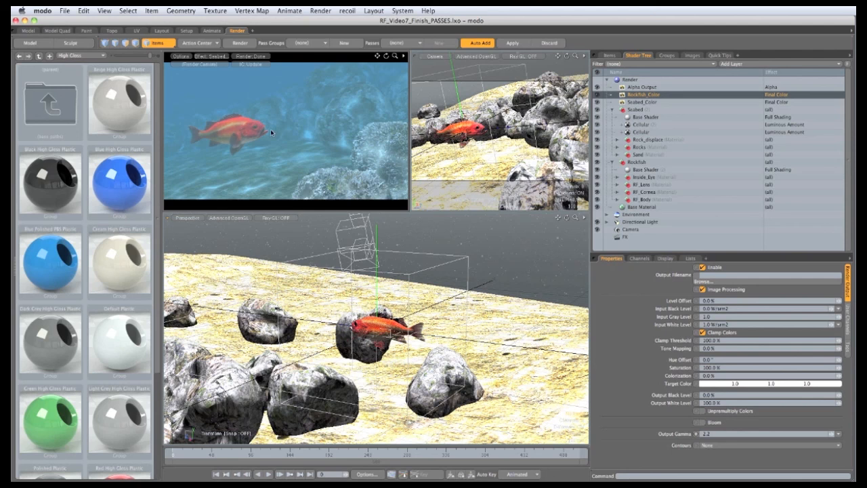
Rename the Alpha Output as Rockfish_Alpha
{"action": "double_click", "coordinate": [642, 87]}
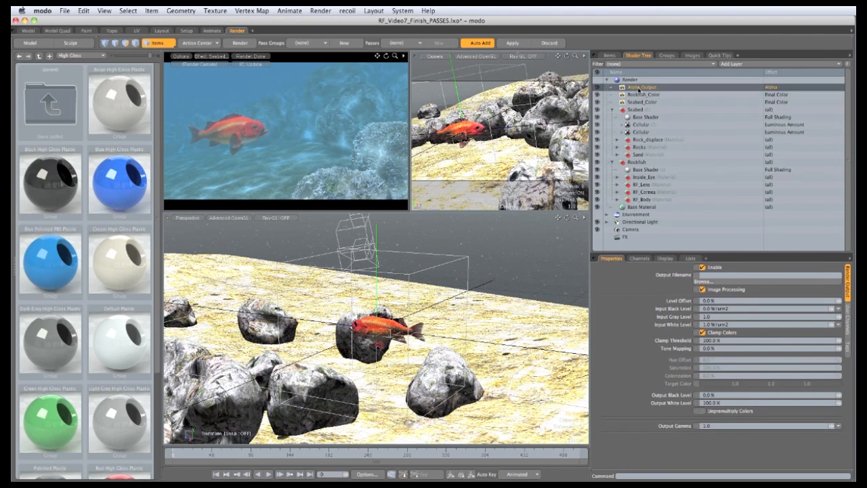
{"action": "type", "text": "Rockfish_Alpha"}
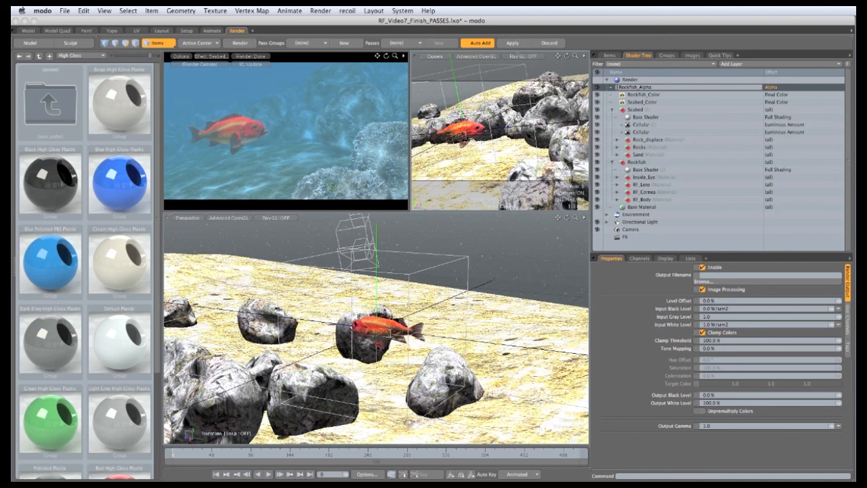
{"action": "key", "text": "Return"}
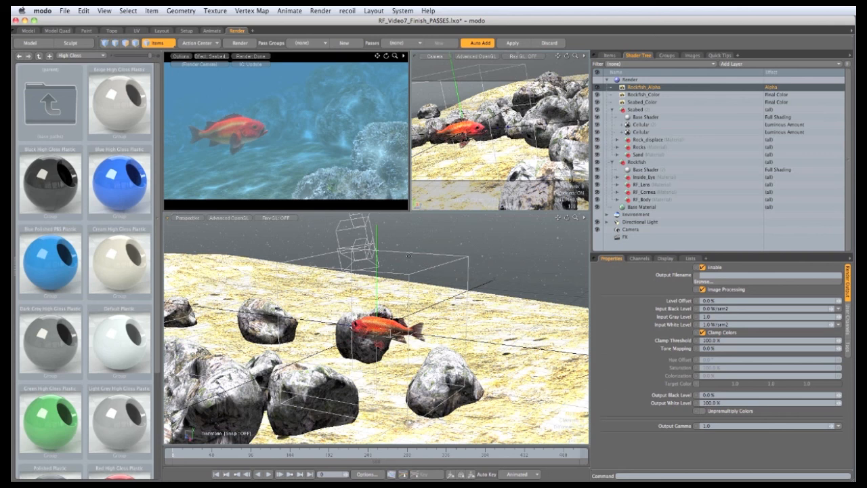
Toggle the Sprite item's visibility in the Items list and return to the Shader Tree
{"action": "left_click", "coordinate": [610, 55]}
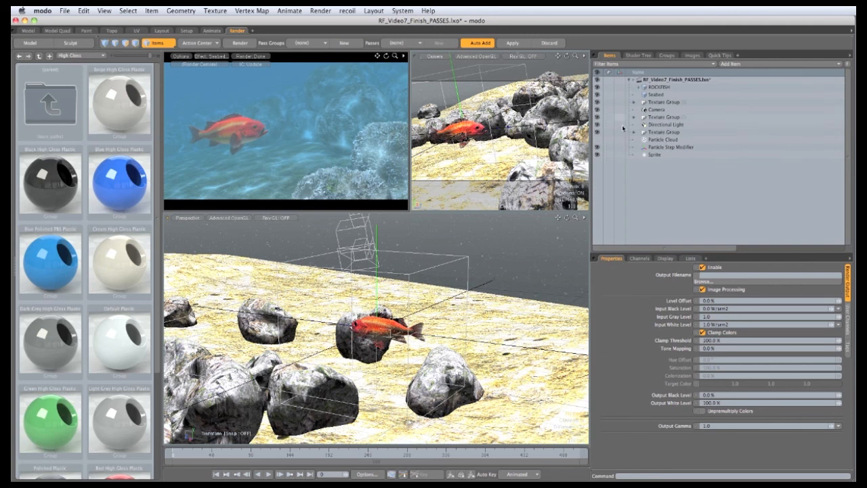
{"action": "left_click", "coordinate": [597, 155]}
{"action": "left_click", "coordinate": [639, 55]}
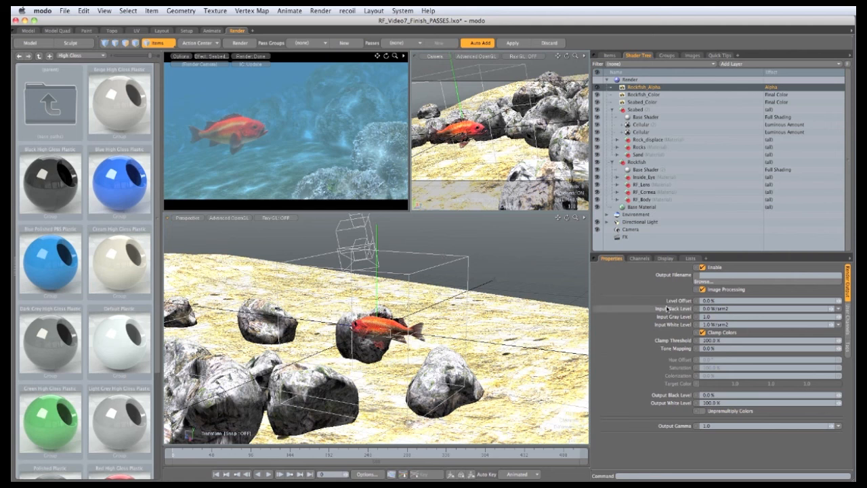
Turn off Depth of Field in the Render item's settings
{"action": "left_click", "coordinate": [628, 80]}
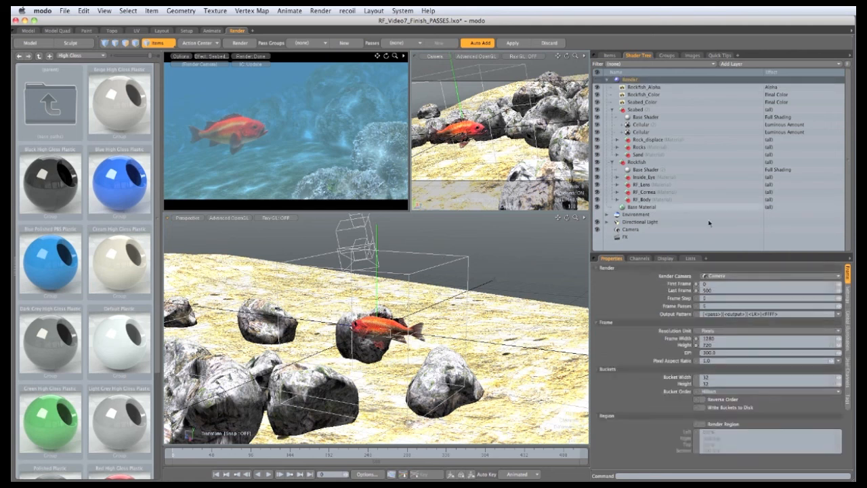
{"action": "left_click", "coordinate": [847, 301]}
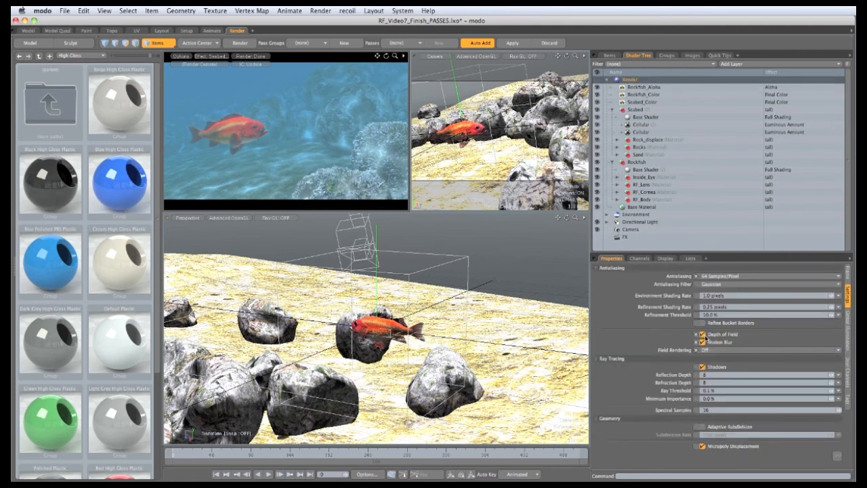
{"action": "left_click", "coordinate": [703, 335]}
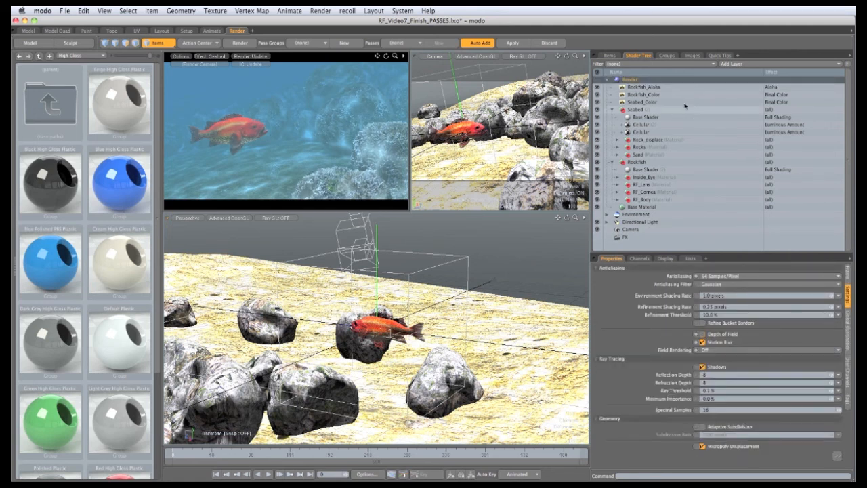
Add a new render output layer and set its effect to Depth
{"action": "left_click", "coordinate": [737, 64]}
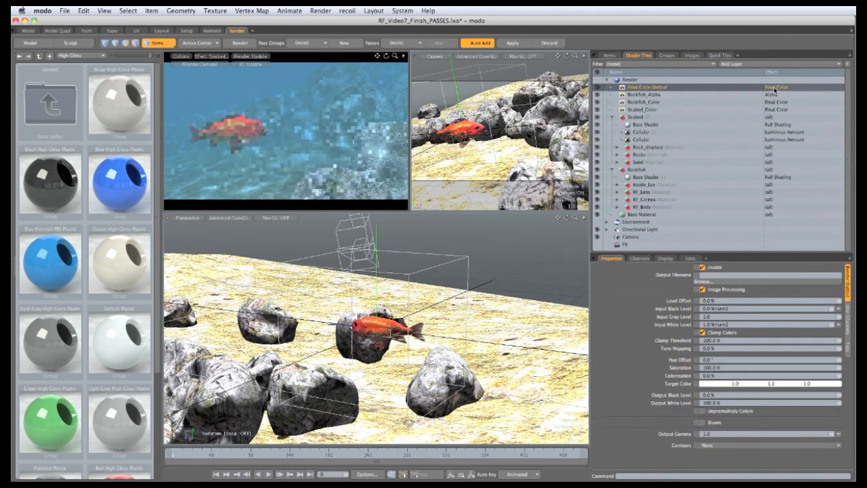
{"action": "left_click", "coordinate": [773, 87]}
{"action": "left_click", "coordinate": [763, 110]}
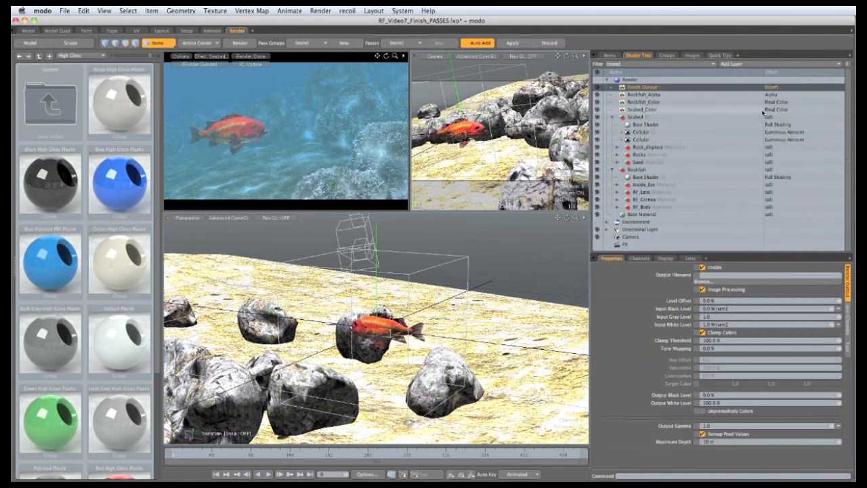
Switch the render preview to display the Depth output and save the scene
{"action": "left_click", "coordinate": [214, 60]}
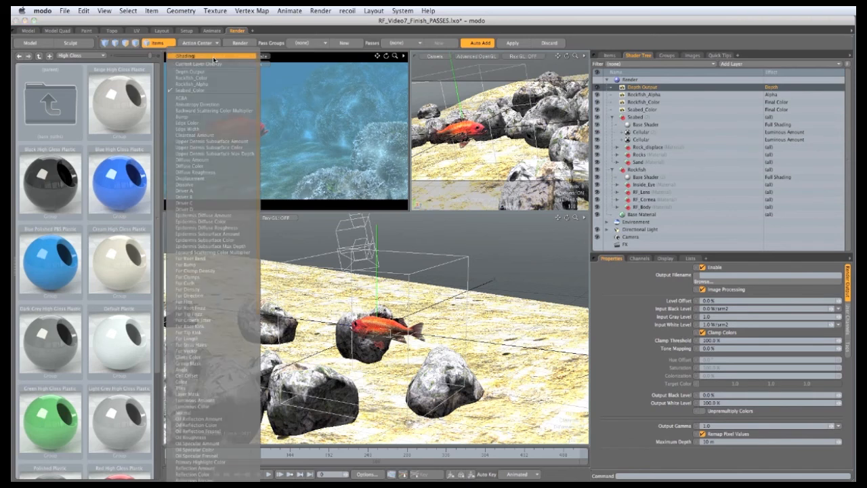
{"action": "left_click", "coordinate": [211, 71]}
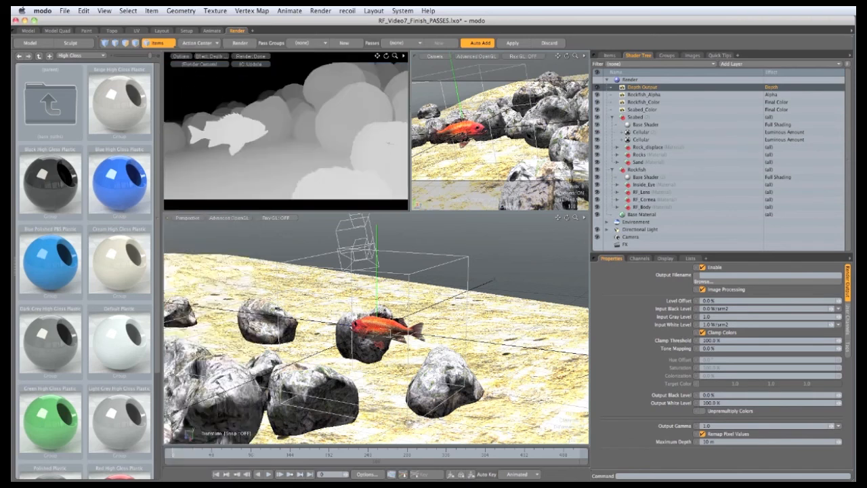
{"action": "key", "text": "super+s"}
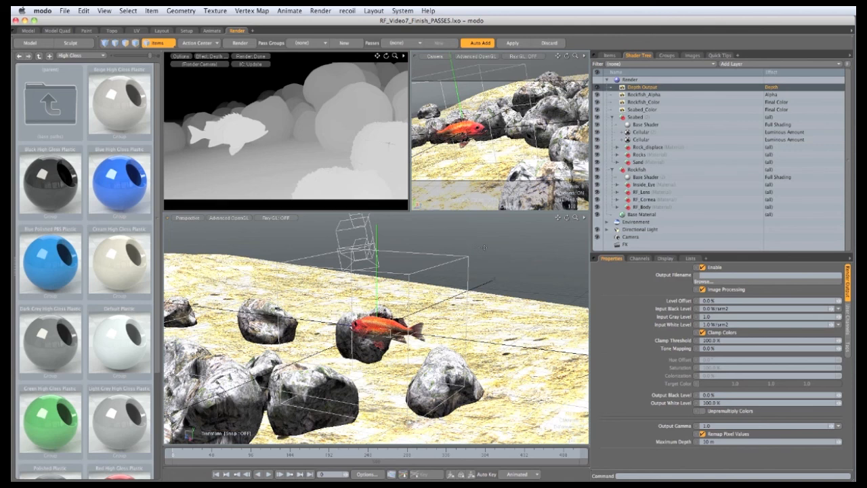
Turn off Motion Blur in the Render item's settings
{"action": "left_click", "coordinate": [636, 81]}
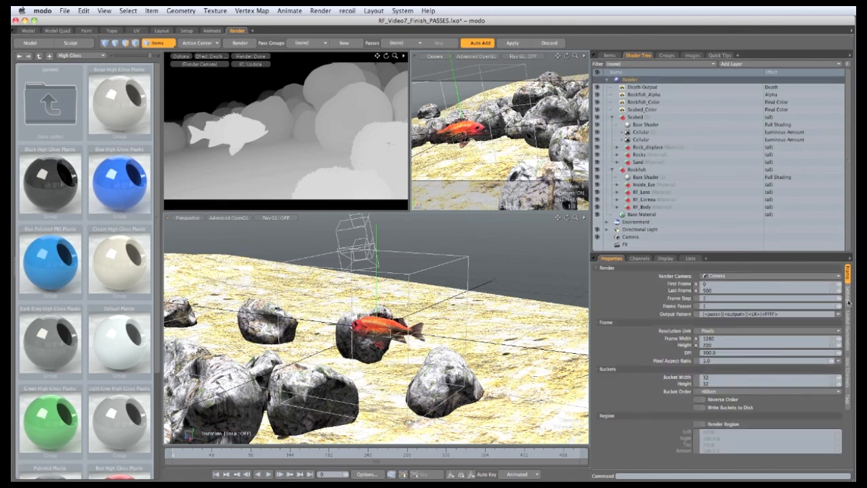
{"action": "left_click", "coordinate": [848, 301]}
{"action": "left_click", "coordinate": [703, 342]}
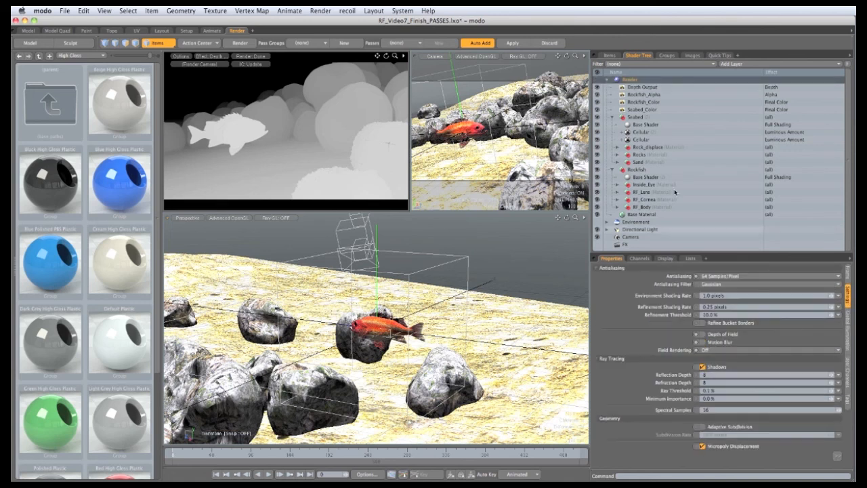
Add a render output layer and set its effect to Motion Vector
{"action": "left_click", "coordinate": [732, 64]}
{"action": "mouse_move", "coordinate": [732, 75]}
{"action": "left_click", "coordinate": [779, 78]}
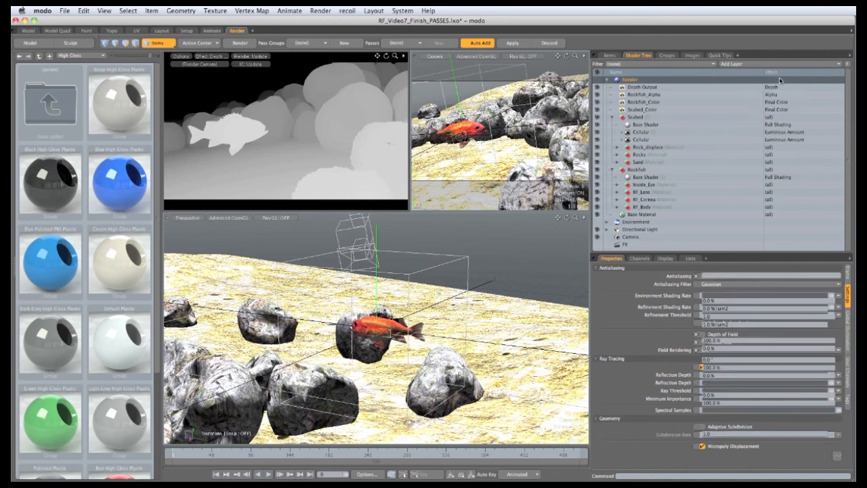
{"action": "left_click", "coordinate": [772, 87]}
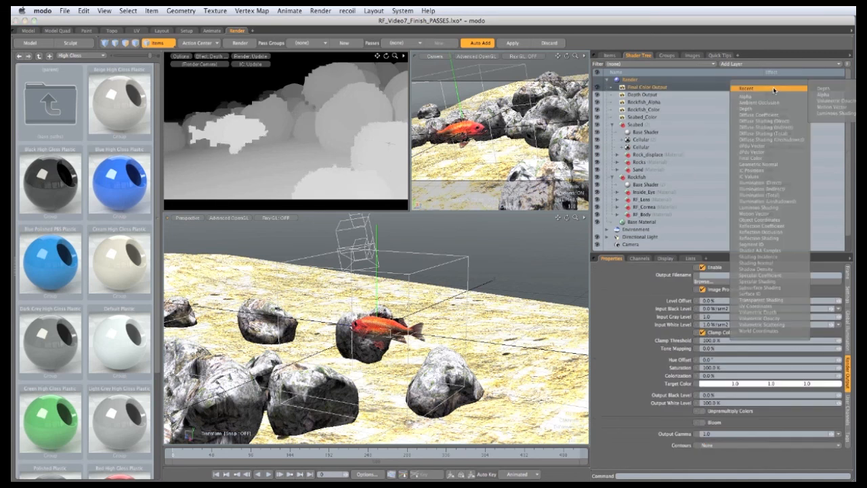
{"action": "mouse_move", "coordinate": [772, 89]}
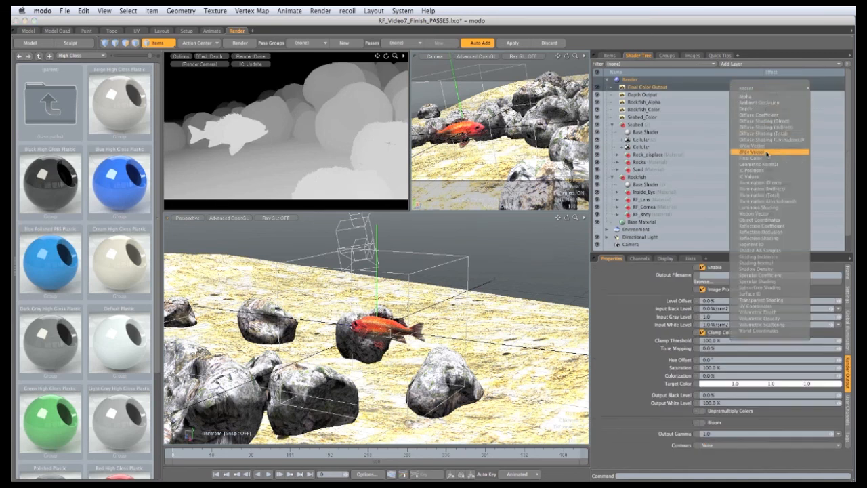
{"action": "left_click", "coordinate": [761, 213]}
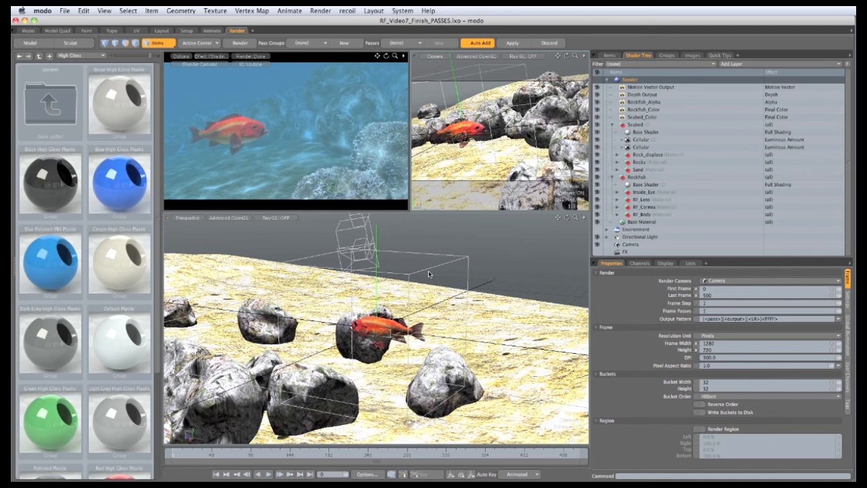
Add a render output with the Shadow Density effect and display it in the render preview
{"action": "left_click", "coordinate": [735, 64]}
{"action": "mouse_move", "coordinate": [745, 73]}
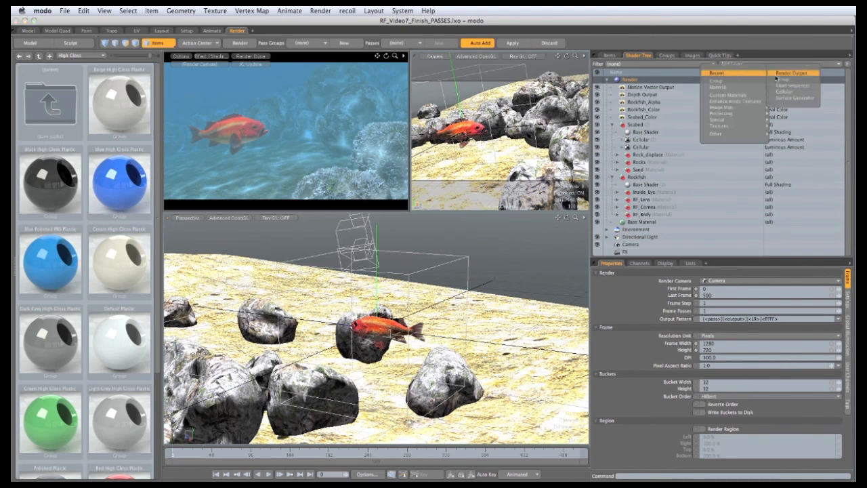
{"action": "left_click", "coordinate": [779, 81]}
{"action": "left_click", "coordinate": [770, 88]}
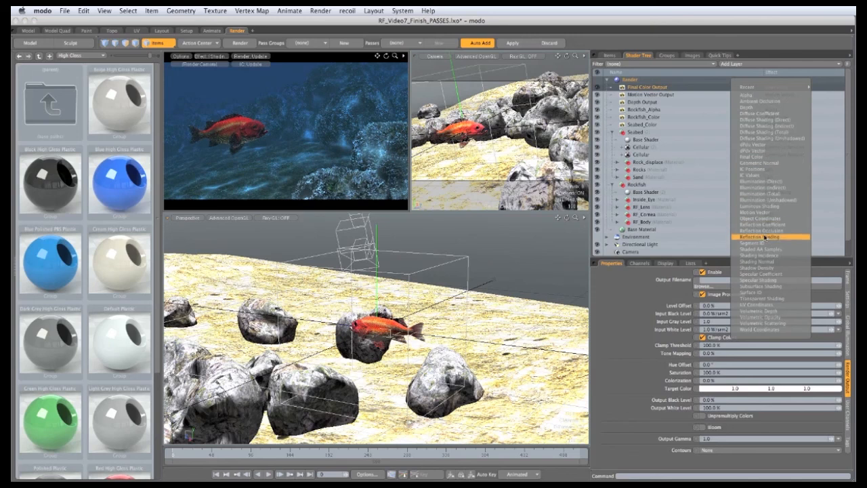
{"action": "left_click", "coordinate": [759, 269]}
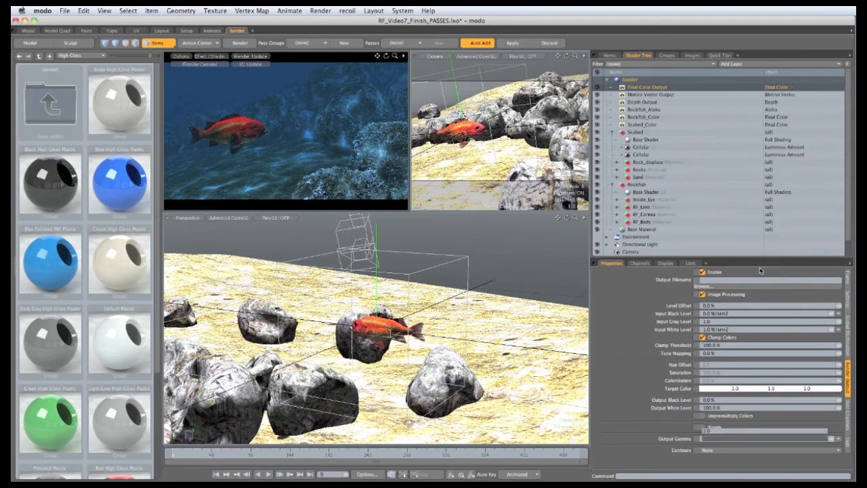
{"action": "left_click", "coordinate": [209, 57]}
{"action": "left_click", "coordinate": [206, 74]}
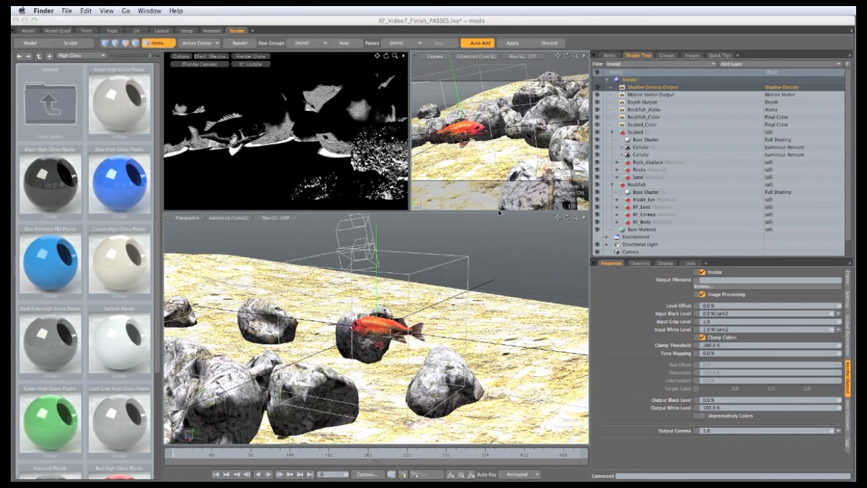
Add a render output with the Luminous Shading effect and display it in the render preview
{"action": "left_click", "coordinate": [732, 64]}
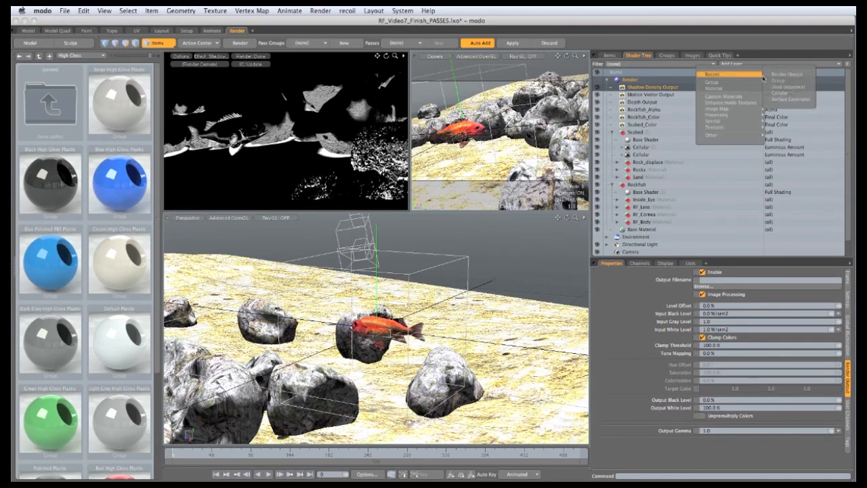
{"action": "left_click", "coordinate": [786, 73]}
{"action": "left_click", "coordinate": [772, 86]}
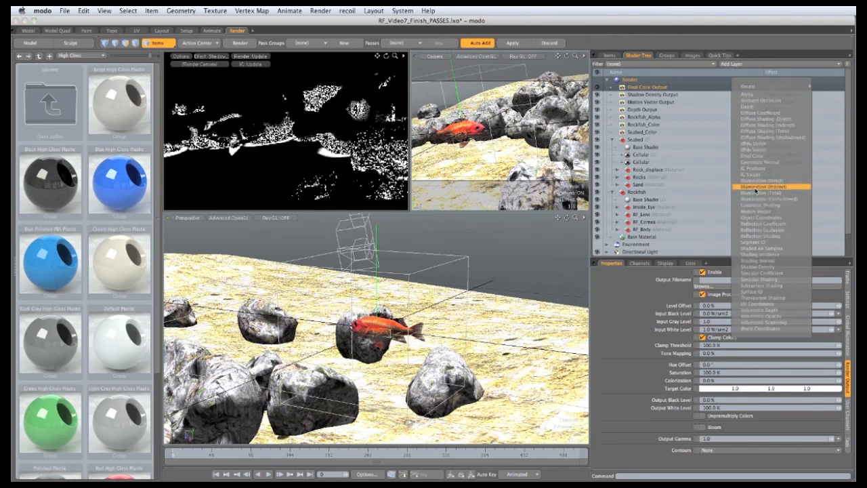
{"action": "left_click", "coordinate": [758, 204]}
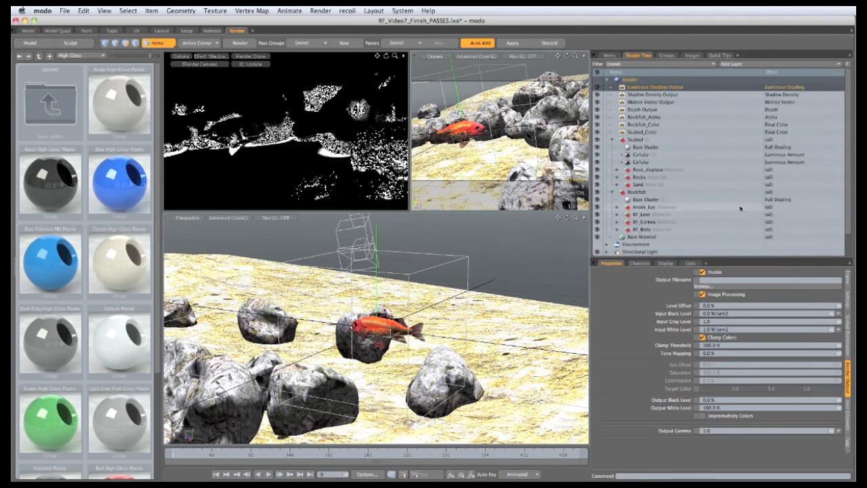
{"action": "left_click", "coordinate": [208, 58]}
{"action": "left_click", "coordinate": [203, 73]}
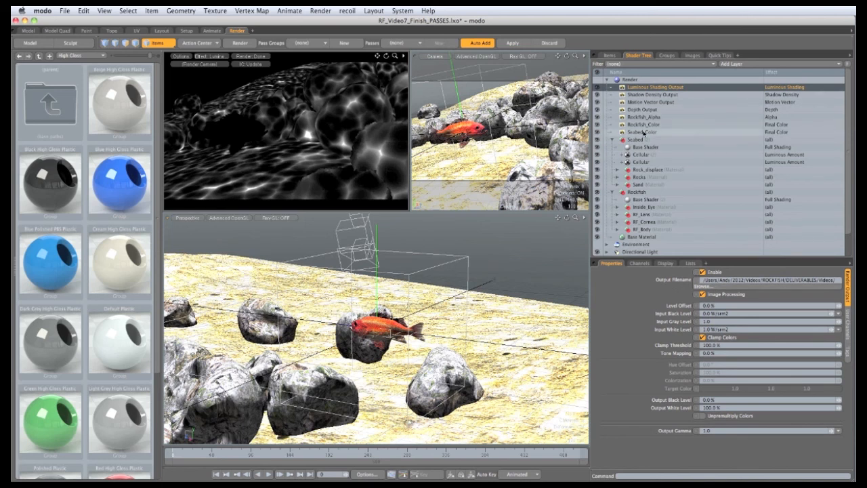
Set the Seabed_Color output's file to Seabed_Colour in TIFF format inside the Outputs/Seabed_Color folder
{"action": "left_click", "coordinate": [644, 132]}
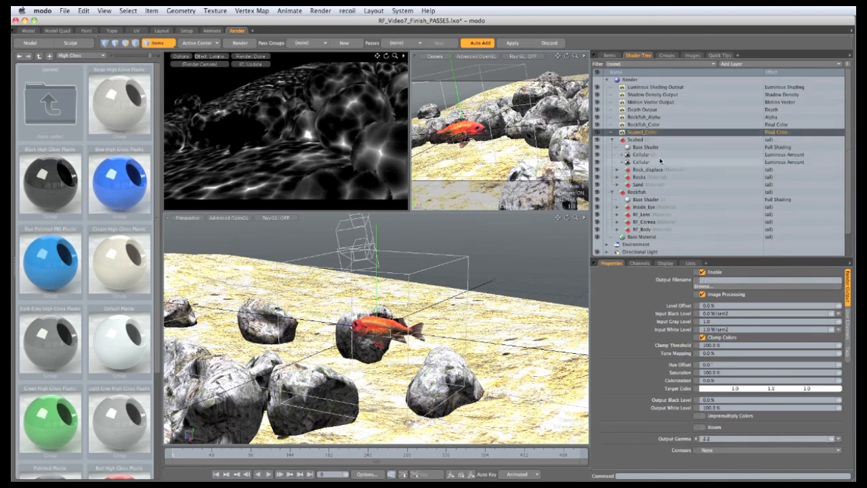
{"action": "left_click", "coordinate": [716, 288]}
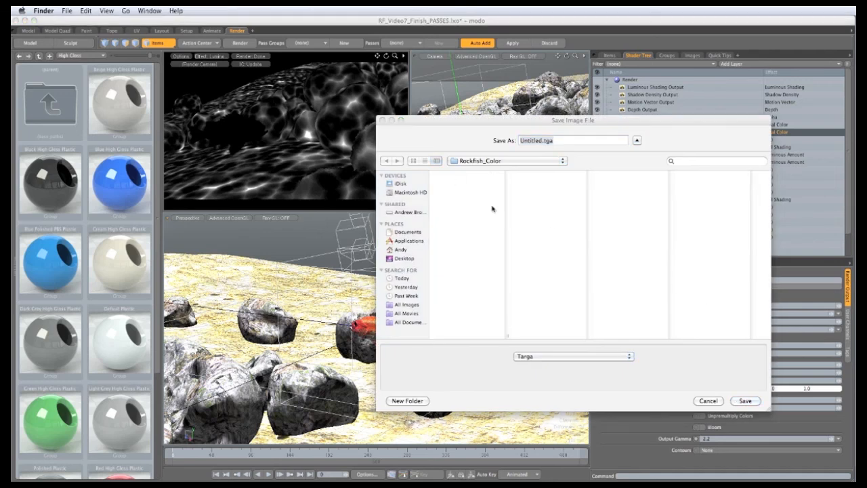
{"action": "left_click", "coordinate": [498, 162]}
{"action": "left_click", "coordinate": [499, 174]}
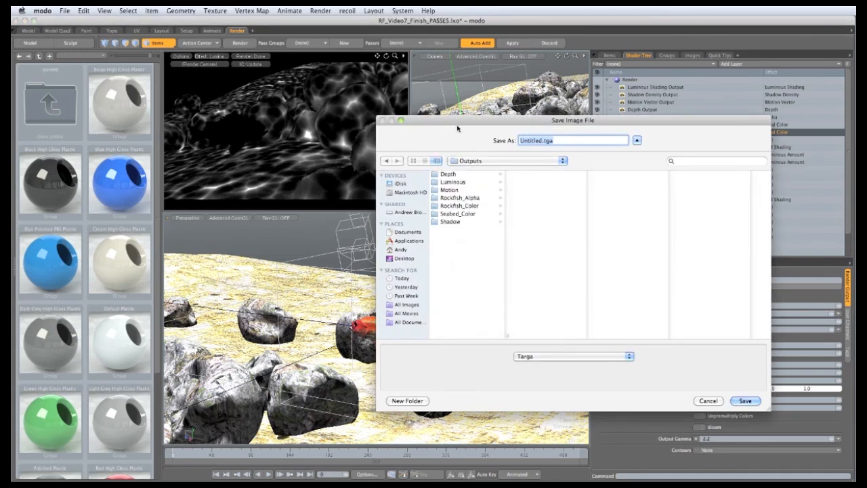
{"action": "left_click_drag", "start_coordinate": [457, 122], "coordinate": [313, 160]}
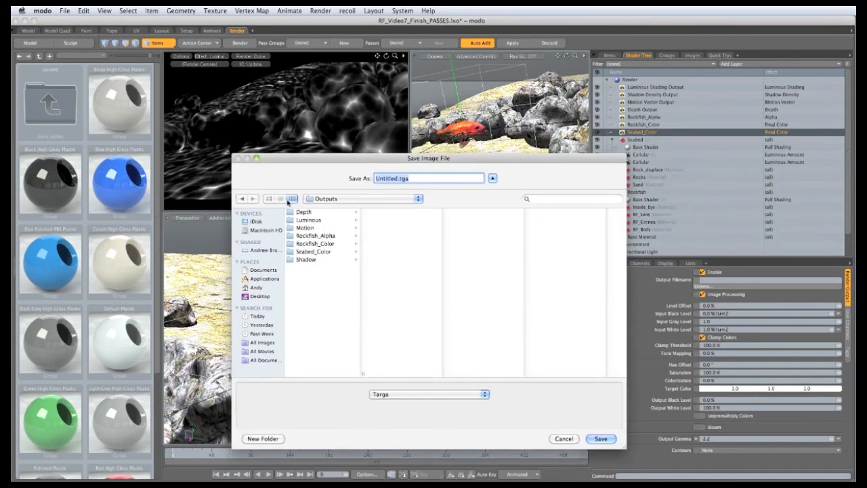
{"action": "left_click", "coordinate": [313, 251]}
{"action": "left_click", "coordinate": [434, 394]}
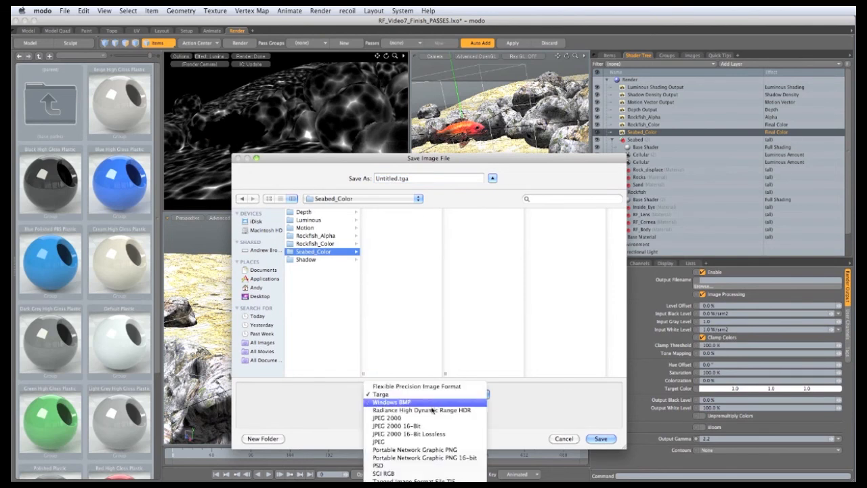
{"action": "left_click", "coordinate": [428, 458]}
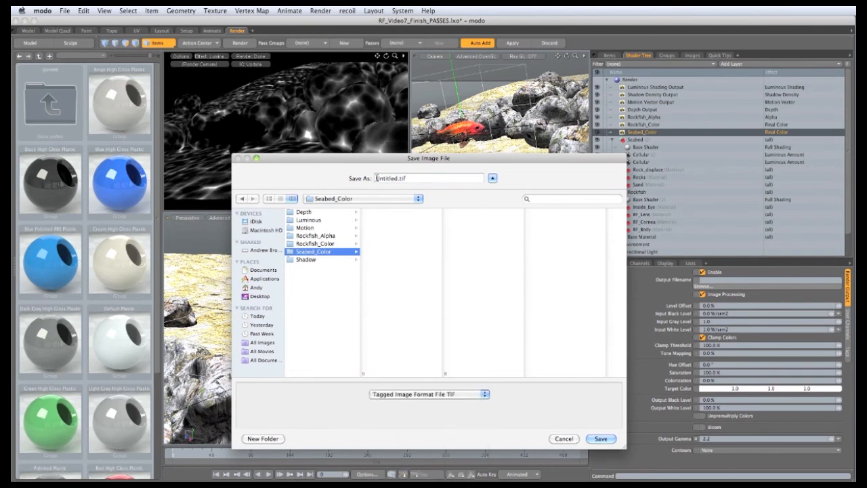
{"action": "key", "text": "Tab"}
{"action": "type", "text": "Seabed_C"}
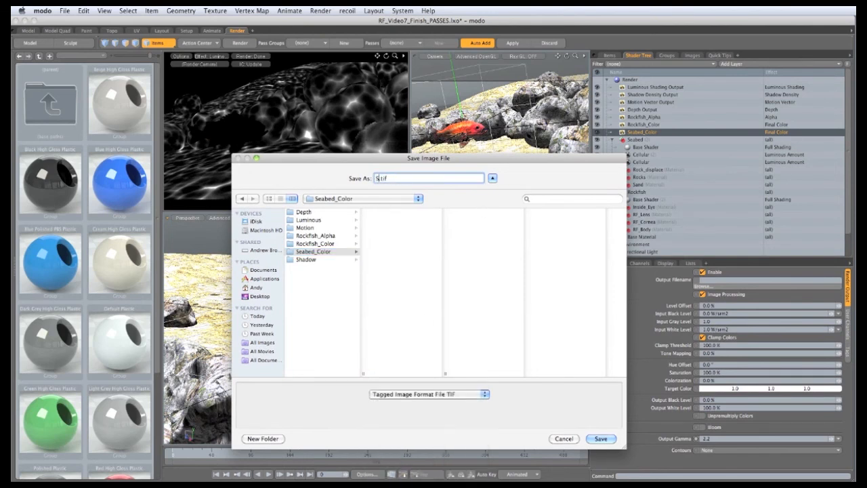
{"action": "type", "text": "olour"}
{"action": "left_click", "coordinate": [601, 439]}
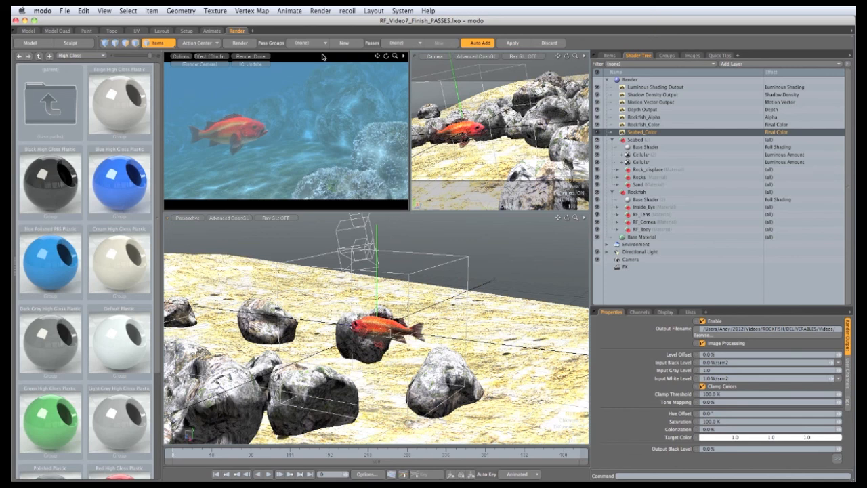
Create a new render pass group named Rockfish
{"action": "left_click", "coordinate": [344, 43]}
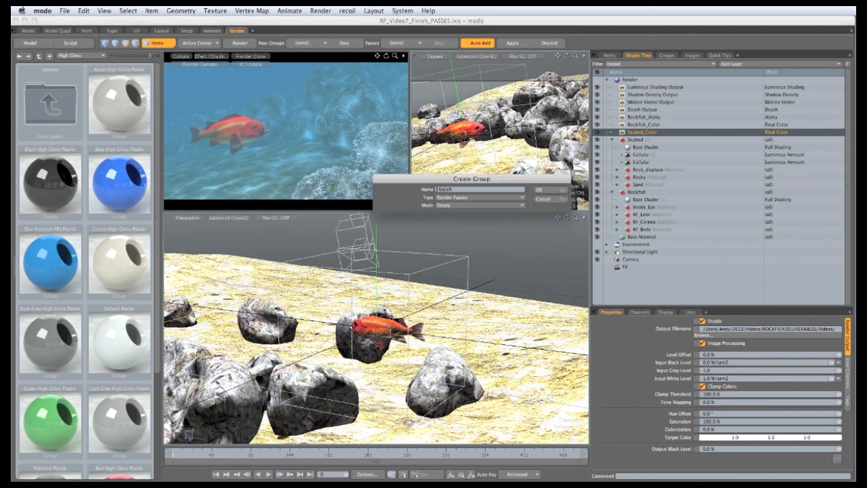
{"action": "type", "text": "Rockfish"}
{"action": "left_click", "coordinate": [539, 190]}
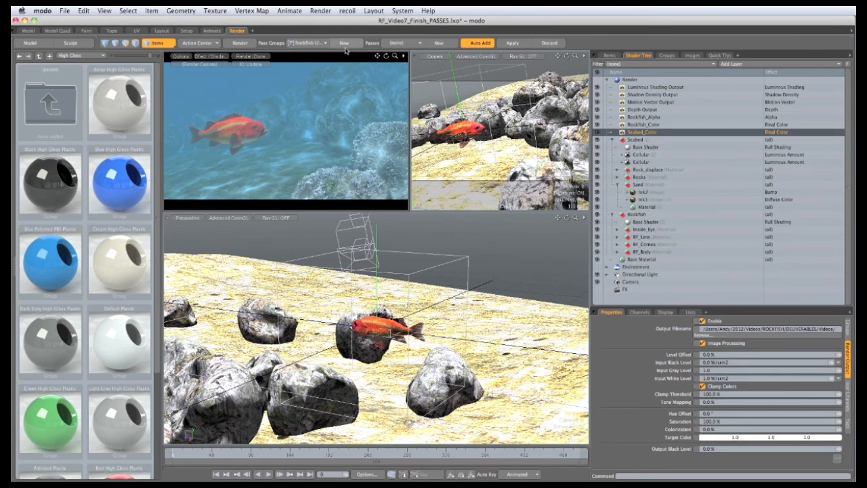
Add a render pass named Seabed_Color and disable all other render outputs within it
{"action": "left_click", "coordinate": [439, 43]}
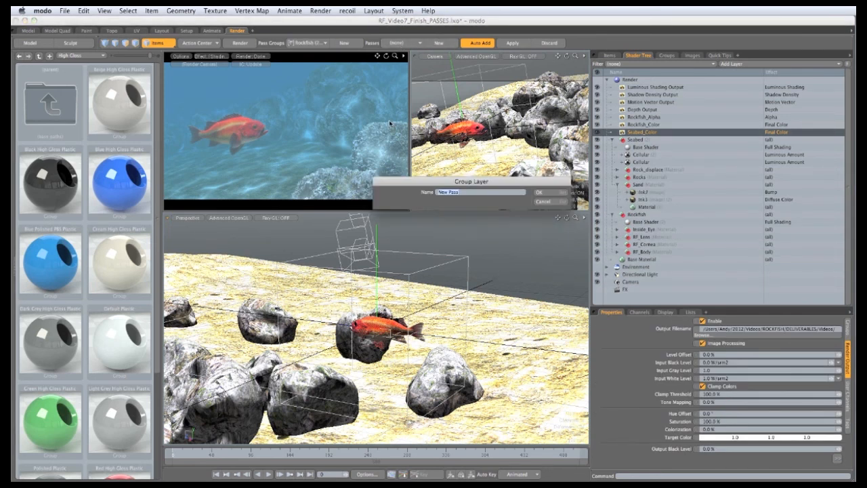
{"action": "type", "text": "Seabed_Color"}
{"action": "left_click", "coordinate": [541, 192]}
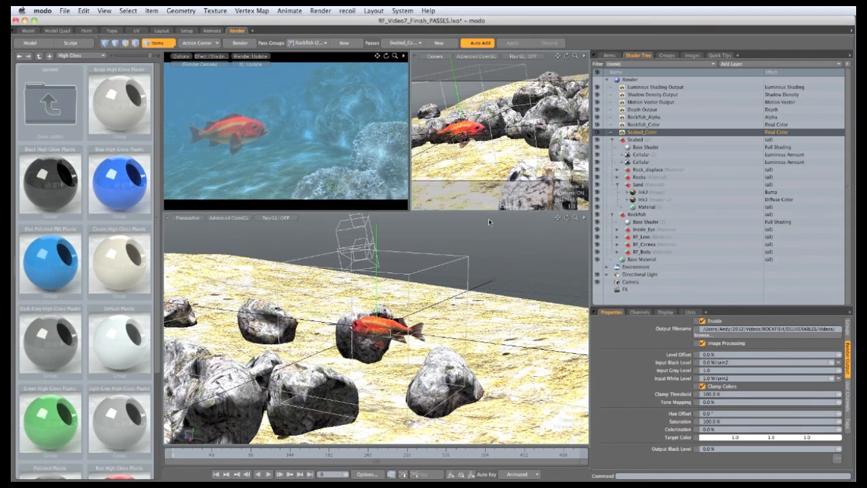
{"action": "left_click", "coordinate": [597, 88]}
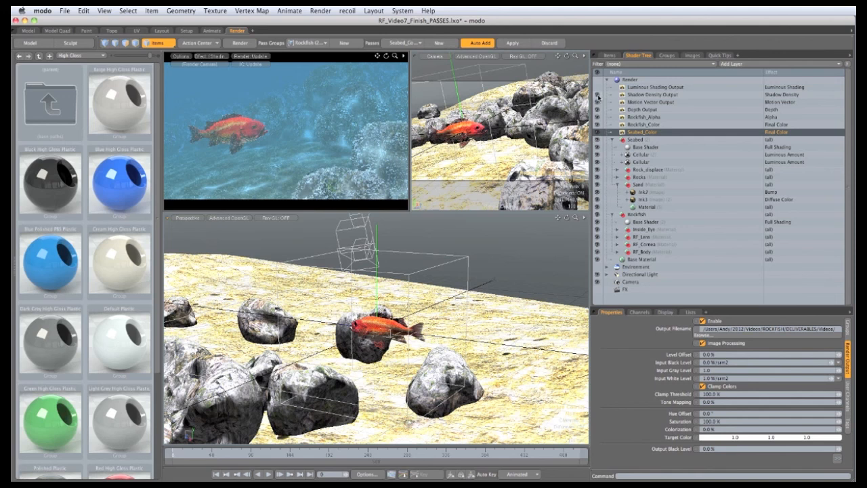
{"action": "left_click", "coordinate": [598, 96]}
{"action": "left_click", "coordinate": [597, 102]}
{"action": "left_click", "coordinate": [597, 109]}
{"action": "left_click", "coordinate": [597, 116]}
{"action": "left_click", "coordinate": [597, 124]}
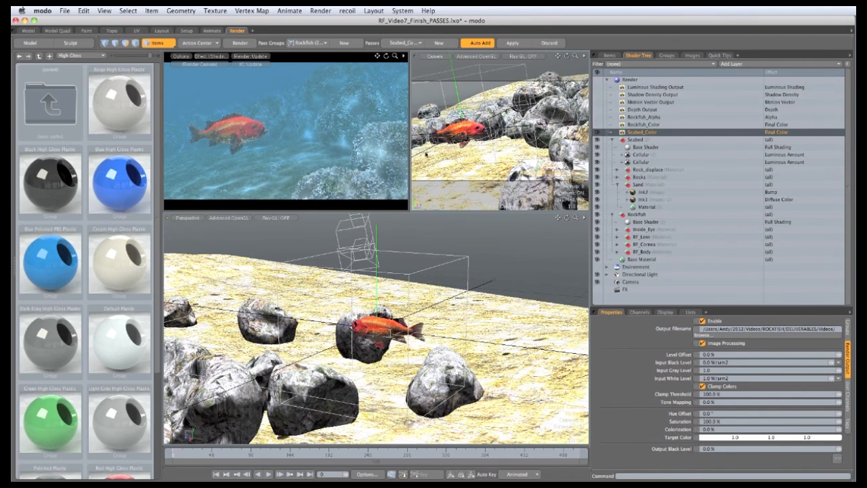
Show Seabed_Color in the render preview, make the rockfish's base shader invisible to camera, and save the scene
{"action": "left_click", "coordinate": [212, 57]}
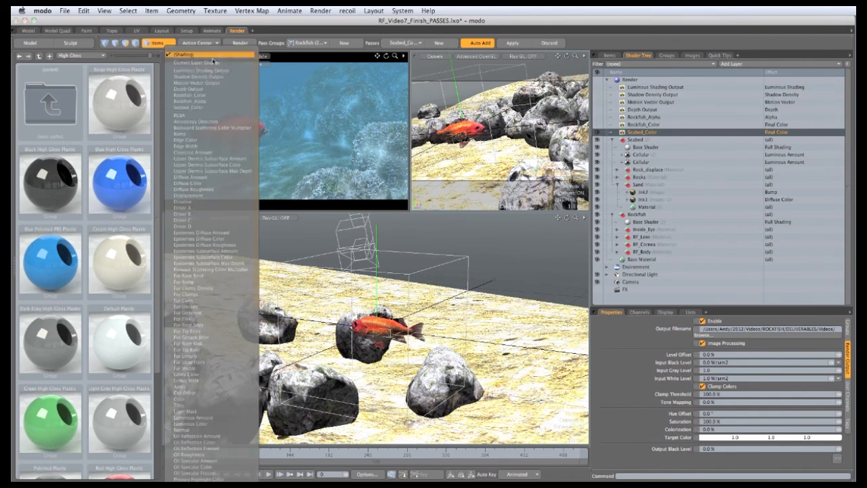
{"action": "left_click", "coordinate": [201, 108]}
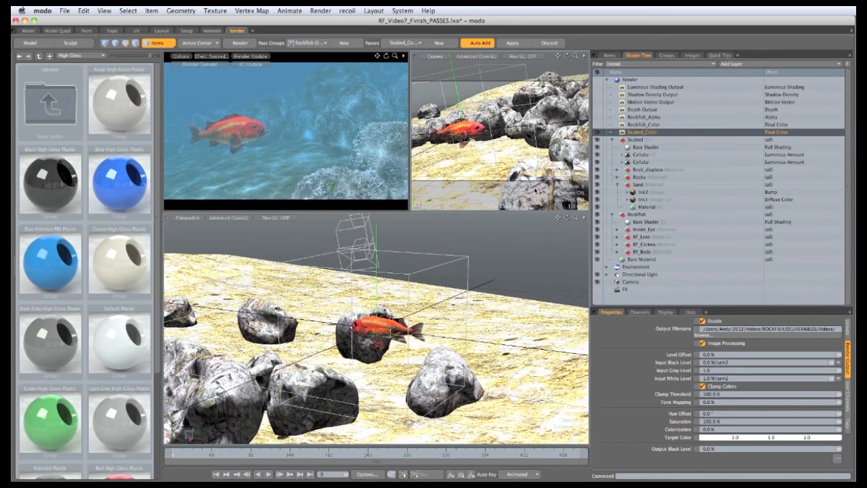
{"action": "left_click", "coordinate": [635, 223]}
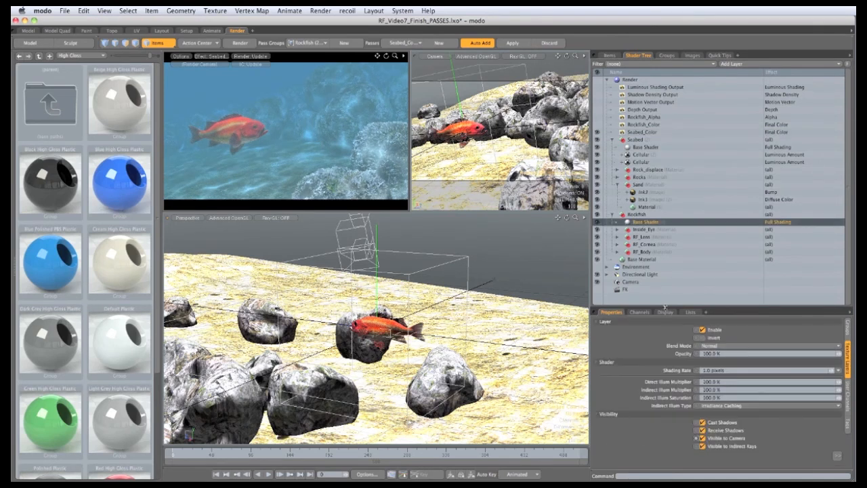
{"action": "left_click_drag", "start_coordinate": [667, 310], "coordinate": [672, 273]}
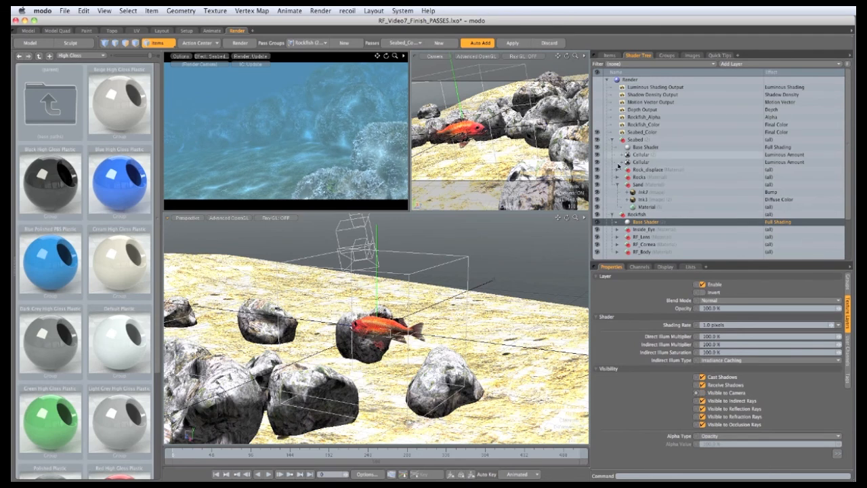
{"action": "left_click", "coordinate": [597, 160]}
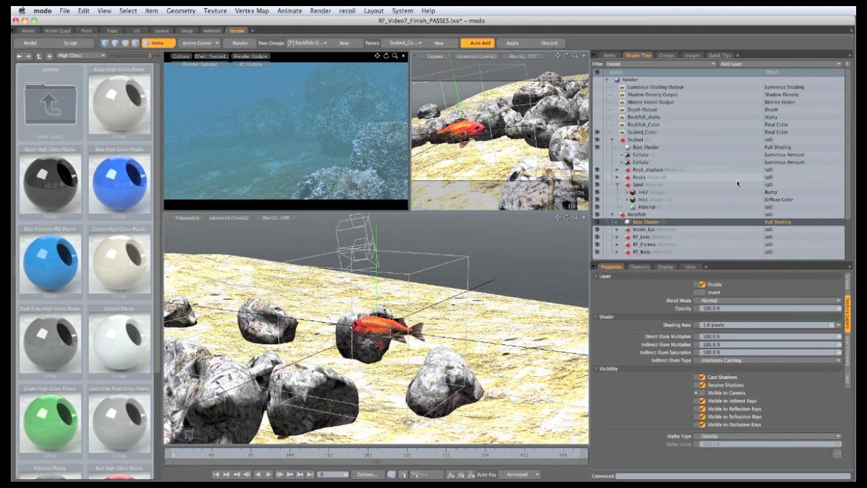
{"action": "key", "text": "super+s"}
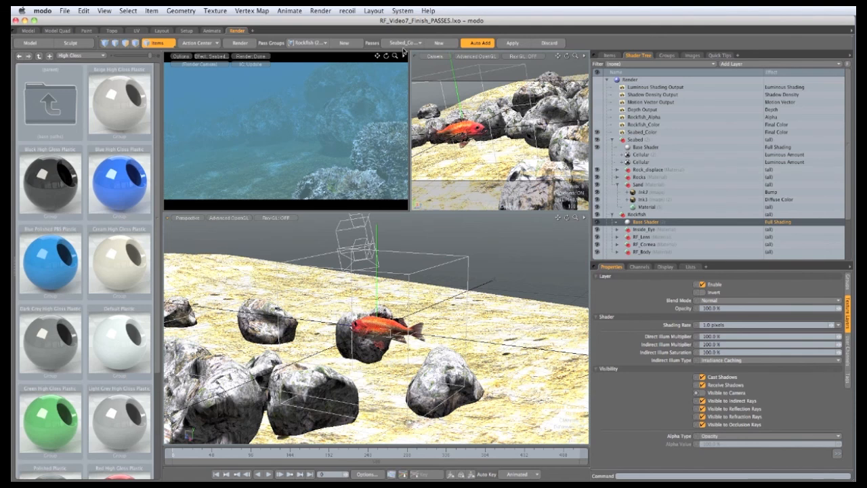
Add a Rockfish_Color pass, hide the seabed's base shader from camera, and show Rockfish_Color in the preview
{"action": "left_click", "coordinate": [439, 43]}
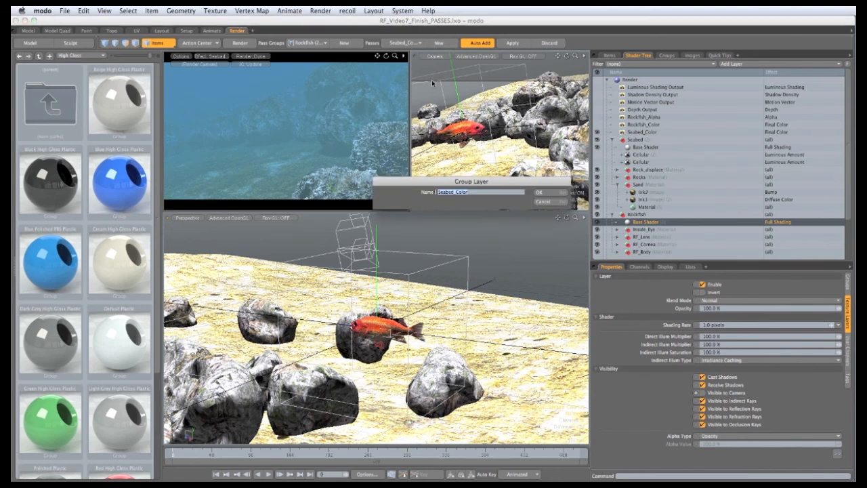
{"action": "type", "text": "E"}
{"action": "left_click", "coordinate": [539, 193]}
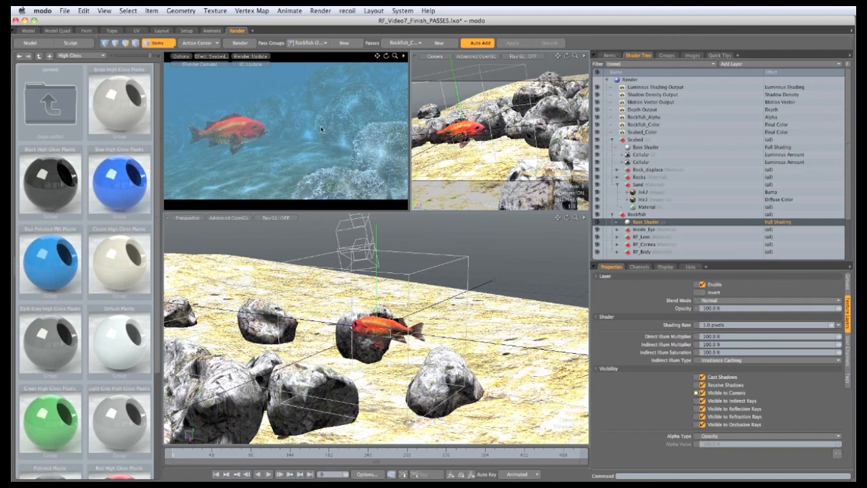
{"action": "left_click", "coordinate": [644, 147]}
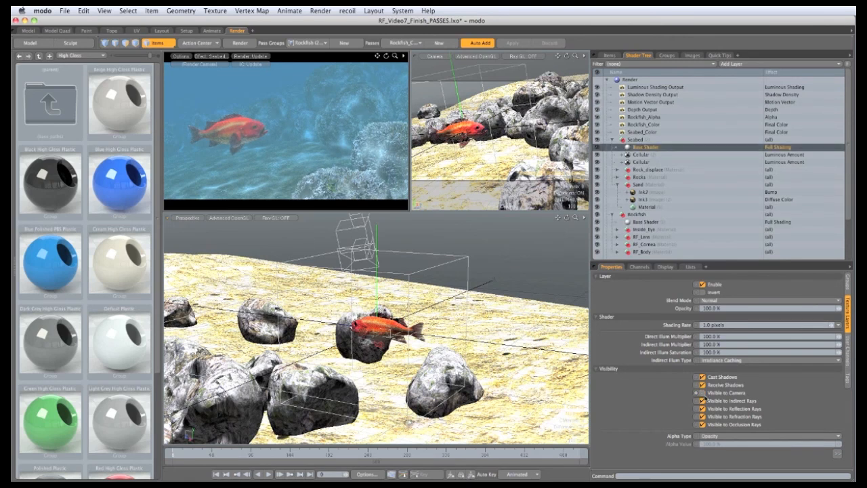
{"action": "left_click", "coordinate": [208, 59]}
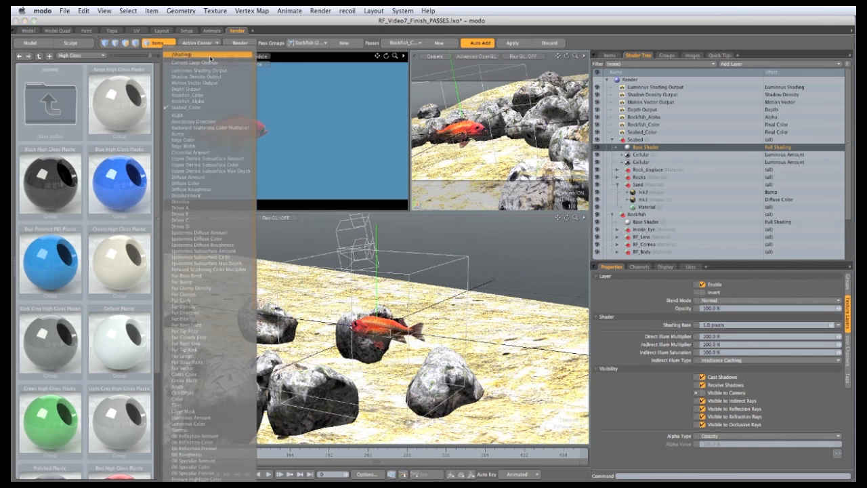
{"action": "left_click", "coordinate": [202, 96]}
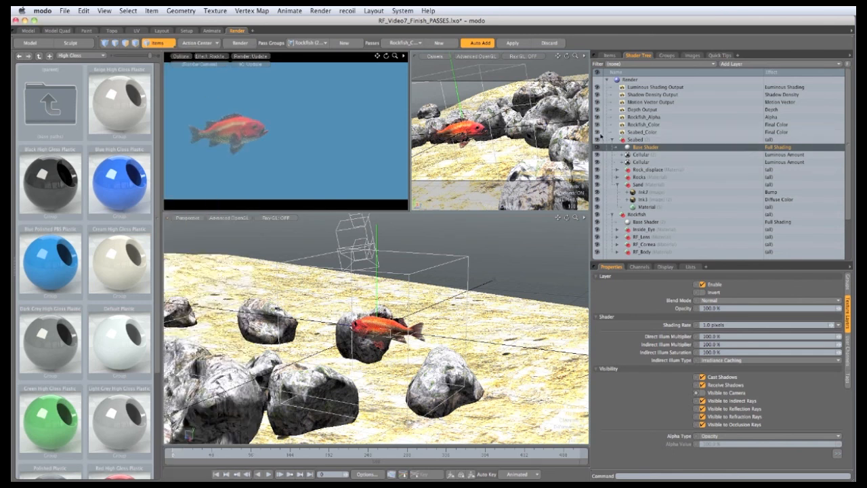
Disable the Luminous, Shadow, Motion and Depth outputs in the Rockfish_Color pass
{"action": "left_click", "coordinate": [627, 125]}
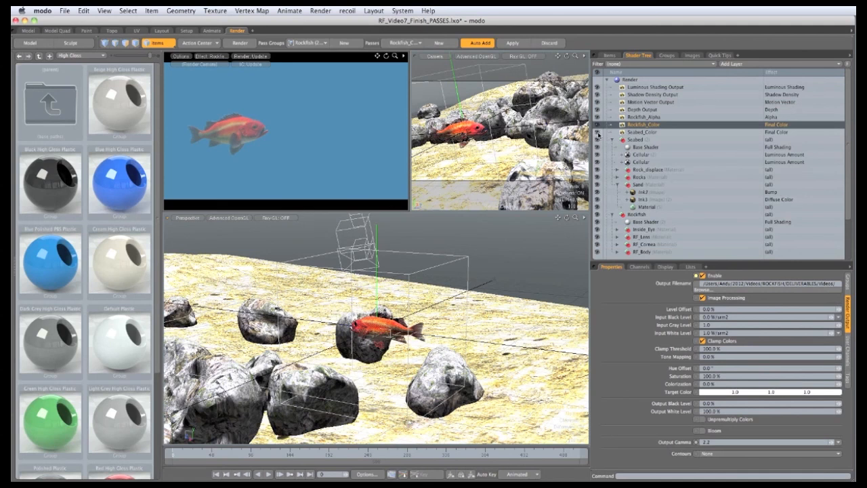
{"action": "left_click", "coordinate": [597, 110]}
{"action": "left_click", "coordinate": [597, 102]}
{"action": "left_click", "coordinate": [596, 95]}
{"action": "left_click", "coordinate": [597, 87]}
Create a new render pass named Rockfish_Alpha
{"action": "key", "text": "super+g"}
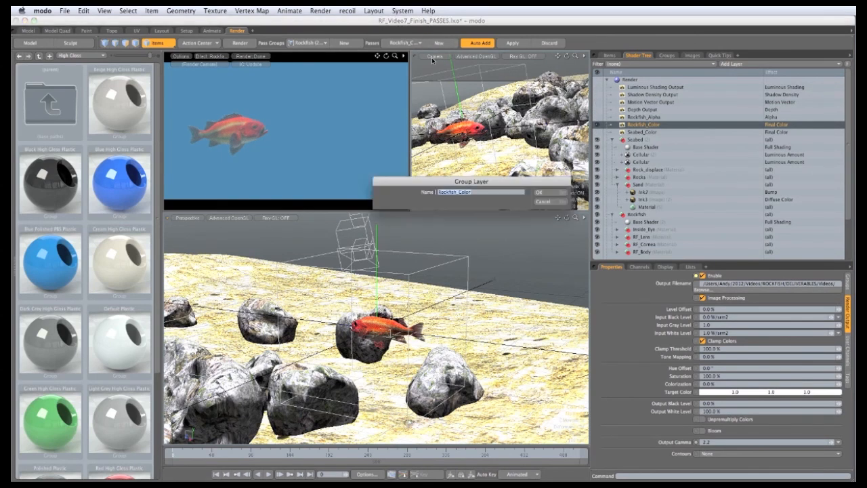
{"action": "left_click", "coordinate": [478, 195]}
{"action": "left_click", "coordinate": [539, 192]}
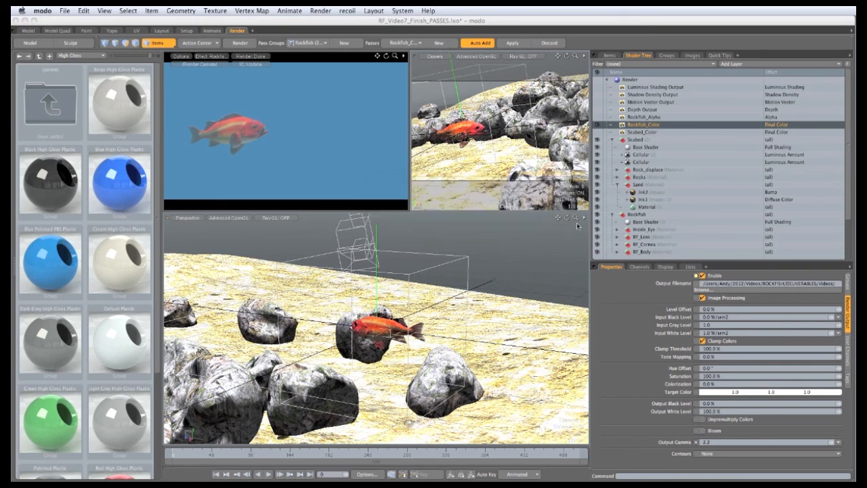
Select the Rockfish_Alpha output and display it in the render preview
{"action": "left_click", "coordinate": [635, 117]}
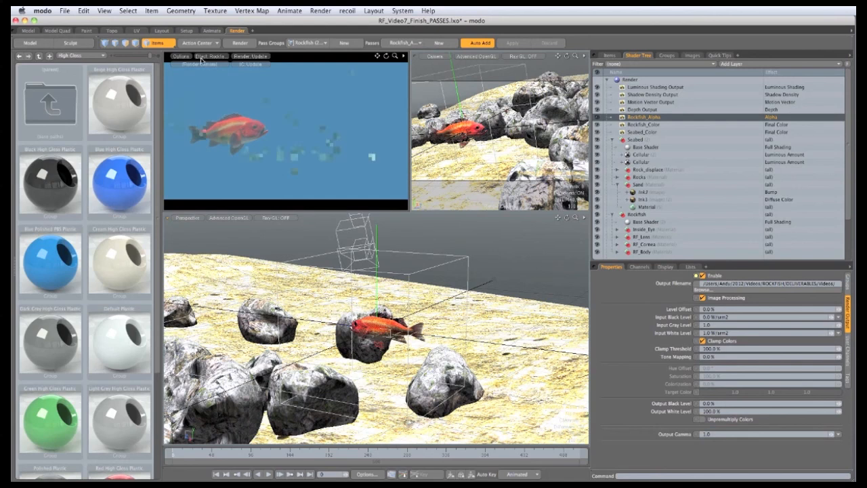
{"action": "left_click", "coordinate": [211, 56]}
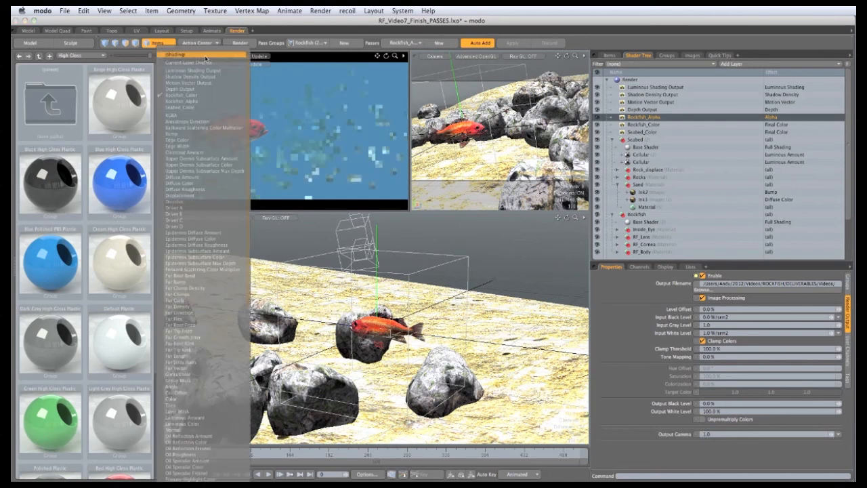
{"action": "left_click", "coordinate": [200, 101]}
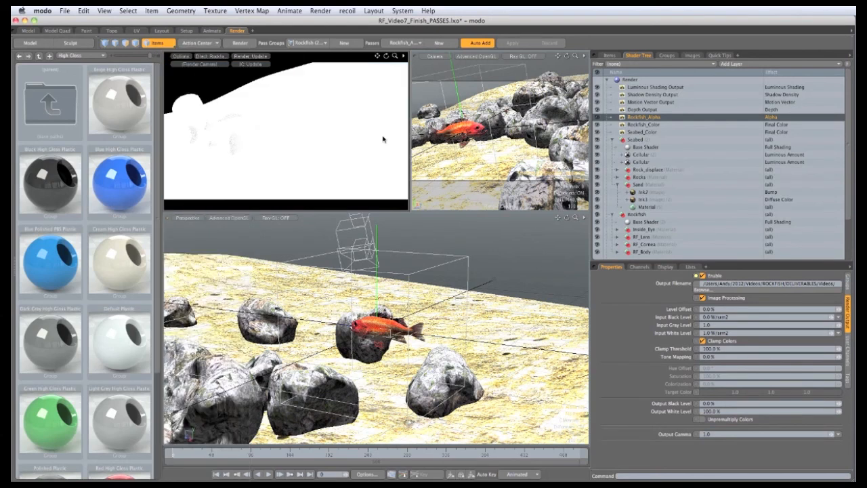
Disable all other outputs in the Rockfish_Alpha pass and make the seabed's base shader invisible to camera
{"action": "left_click", "coordinate": [598, 88]}
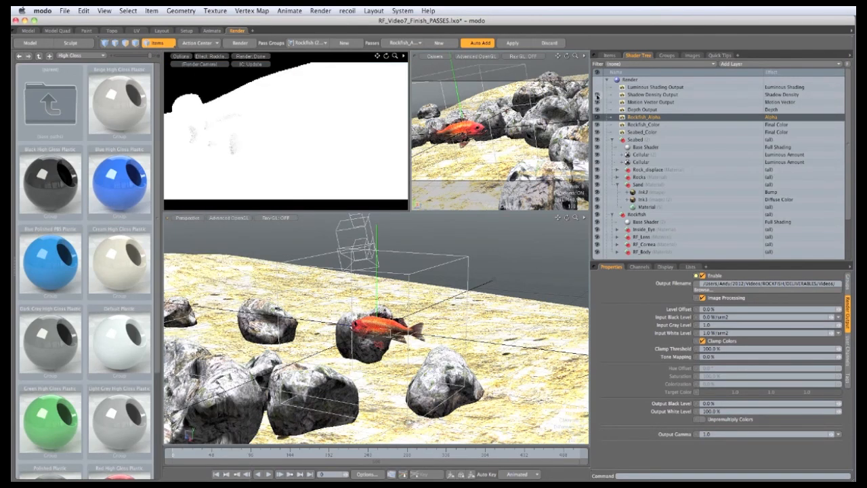
{"action": "left_click", "coordinate": [598, 95]}
{"action": "left_click", "coordinate": [597, 102]}
{"action": "left_click", "coordinate": [598, 110]}
{"action": "left_click", "coordinate": [597, 125]}
{"action": "left_click", "coordinate": [597, 132]}
{"action": "left_click", "coordinate": [668, 147]}
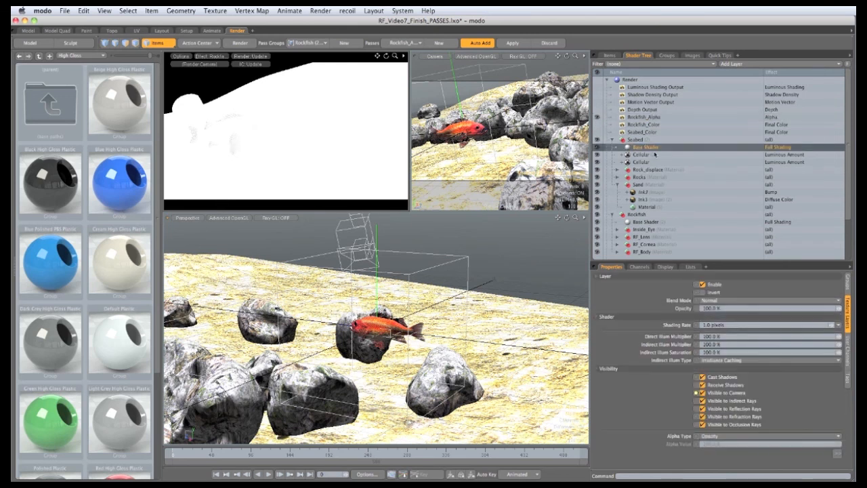
{"action": "left_click", "coordinate": [702, 393]}
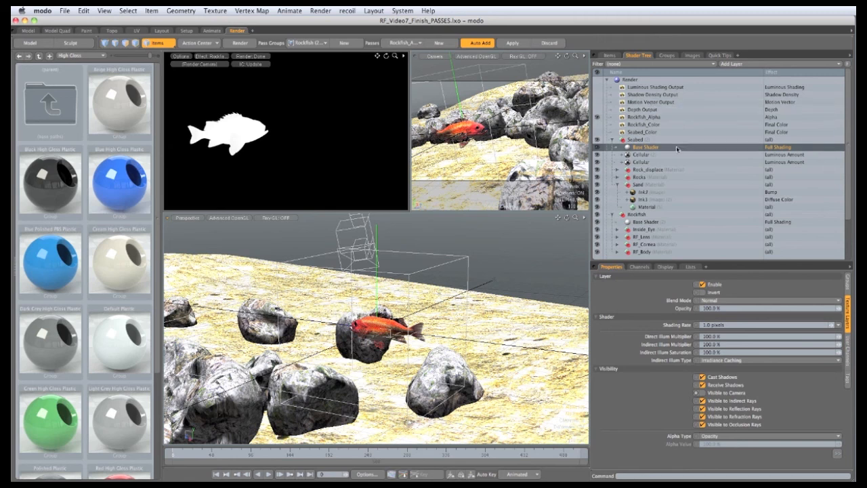
Create a new render pass named Depth
{"action": "left_click", "coordinate": [439, 43]}
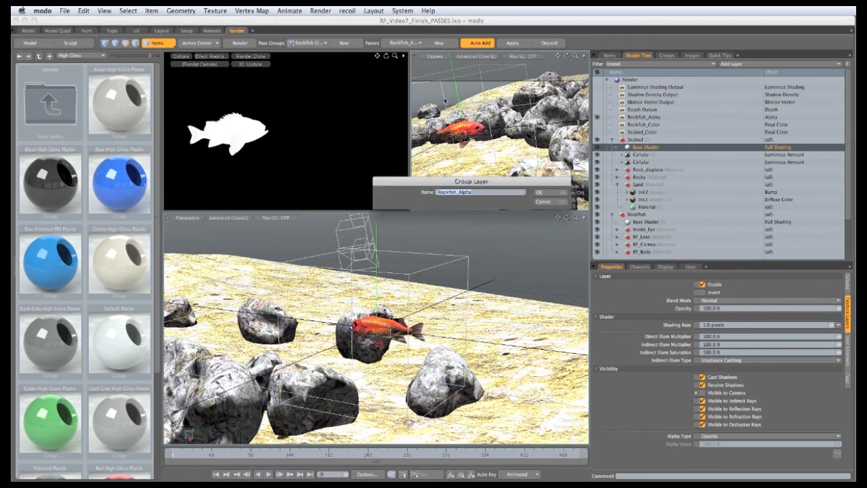
{"action": "type", "text": "Depth"}
{"action": "key", "text": "Return"}
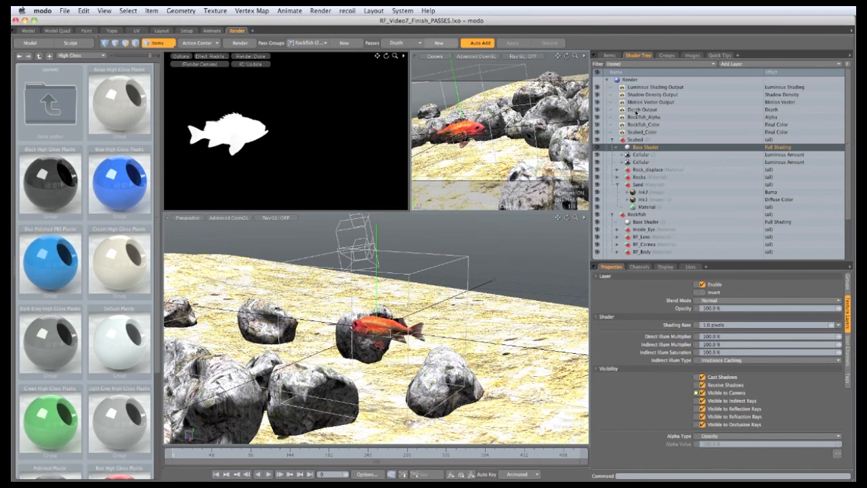
Select the Depth Output and display it in the render preview
{"action": "left_click", "coordinate": [630, 111]}
{"action": "left_click", "coordinate": [210, 56]}
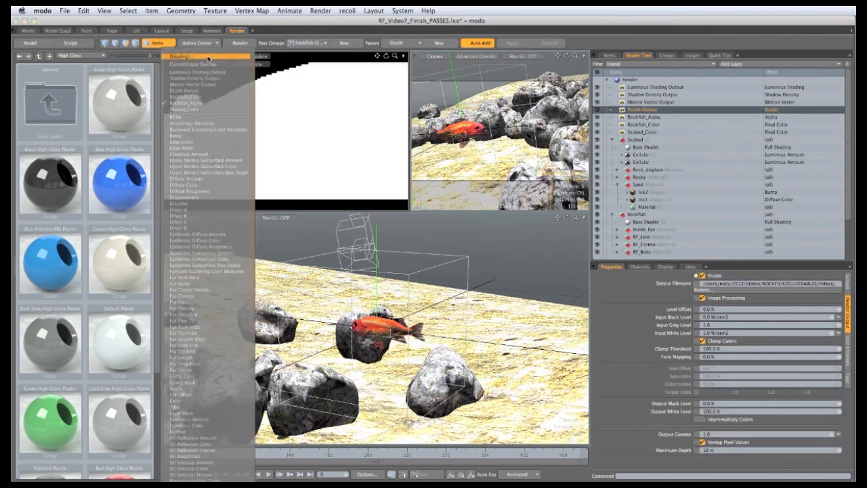
{"action": "left_click", "coordinate": [208, 92]}
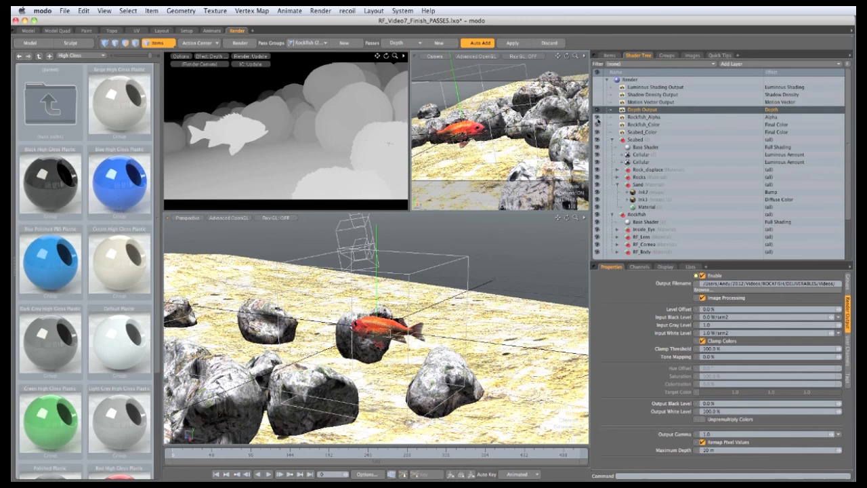
Disable the Rockfish_Alpha, Rockfish_Color and Seabed_Color outputs in the Depth pass and save the scene
{"action": "left_click_drag", "start_coordinate": [597, 116], "coordinate": [599, 133]}
{"action": "key", "text": "super+s"}
Create a new render pass named Motion
{"action": "left_click", "coordinate": [439, 43]}
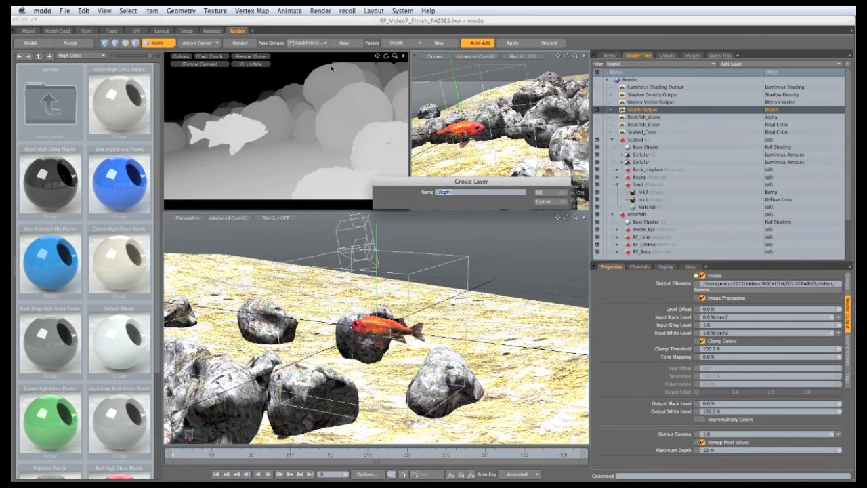
{"action": "type", "text": "Motion"}
{"action": "key", "text": "Return"}
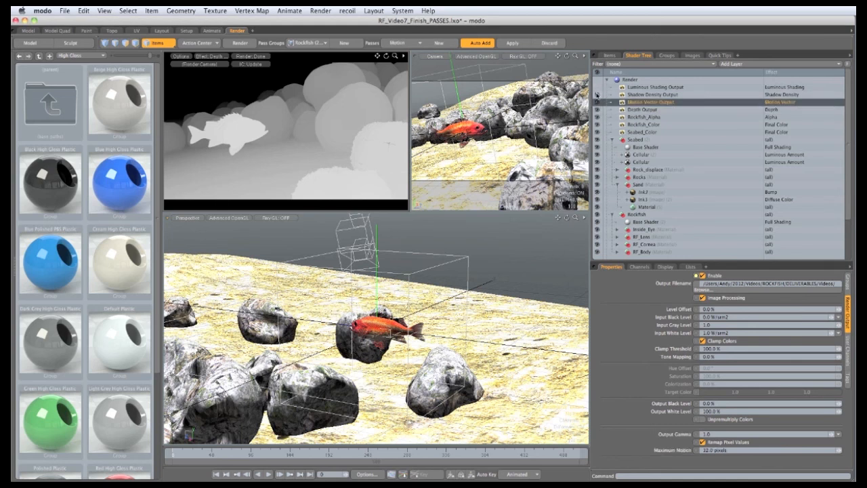
Select the Motion Vector Output and disable the Rockfish_Color and Seabed_Color outputs in the Motion pass
{"action": "left_click", "coordinate": [637, 101]}
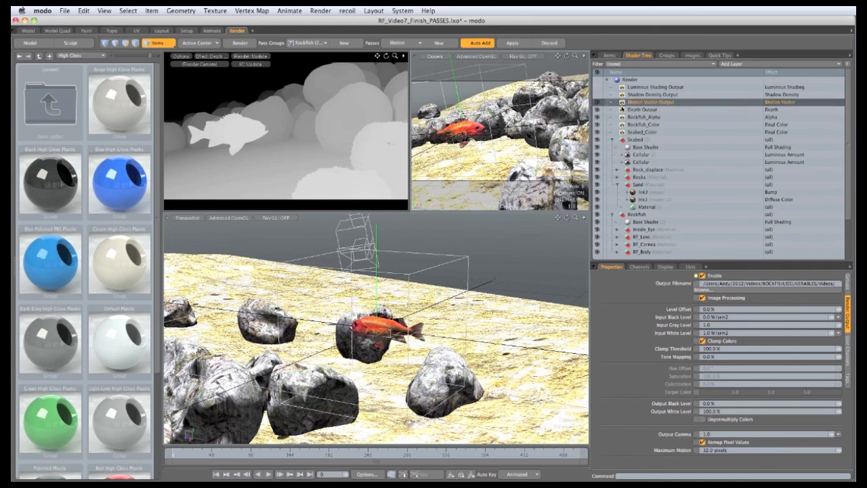
{"action": "left_click", "coordinate": [598, 125]}
{"action": "left_click", "coordinate": [598, 132]}
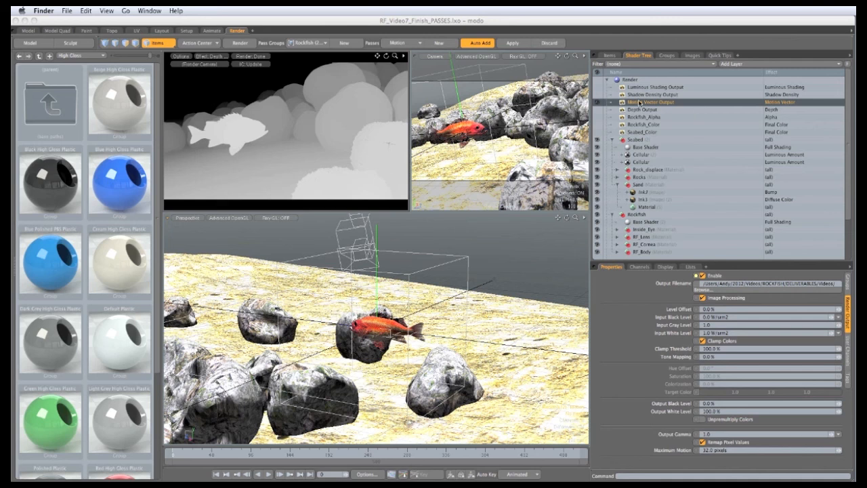
Create a new render pass named Shadow
{"action": "left_click", "coordinate": [475, 44]}
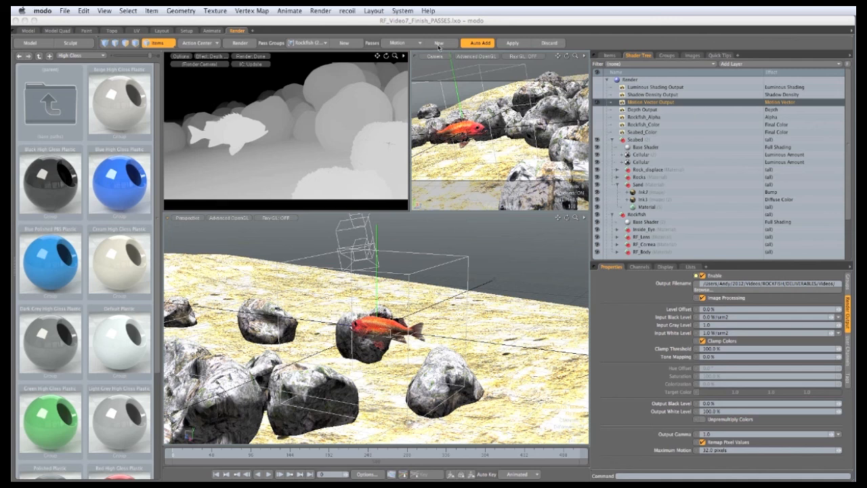
{"action": "type", "text": "Shadow"}
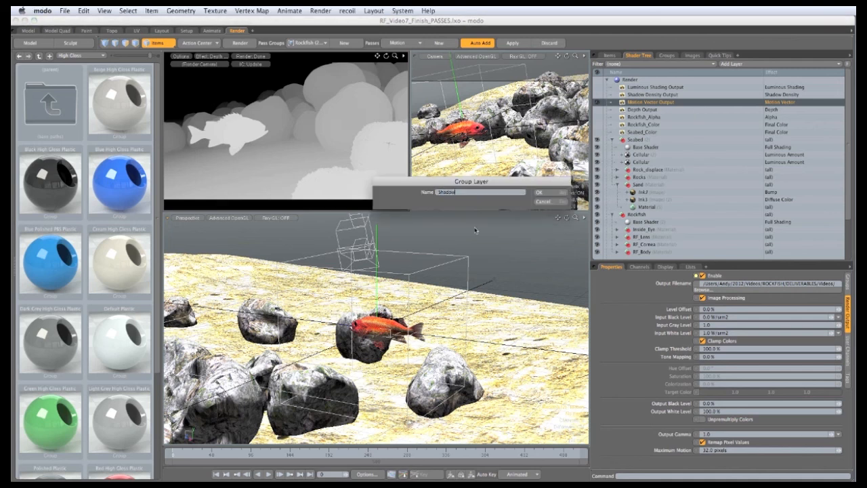
{"action": "left_click", "coordinate": [540, 193]}
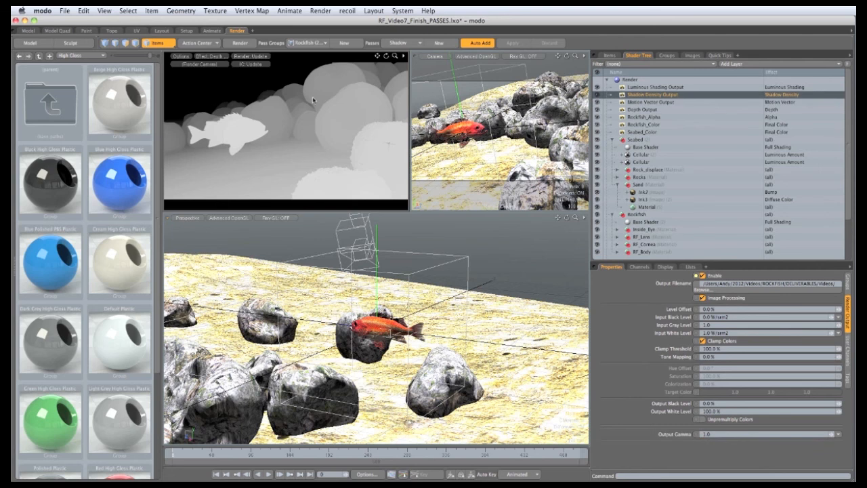
Show the Shadow Density Output in the render preview and disable all other outputs in the Shadow pass
{"action": "left_click", "coordinate": [210, 56]}
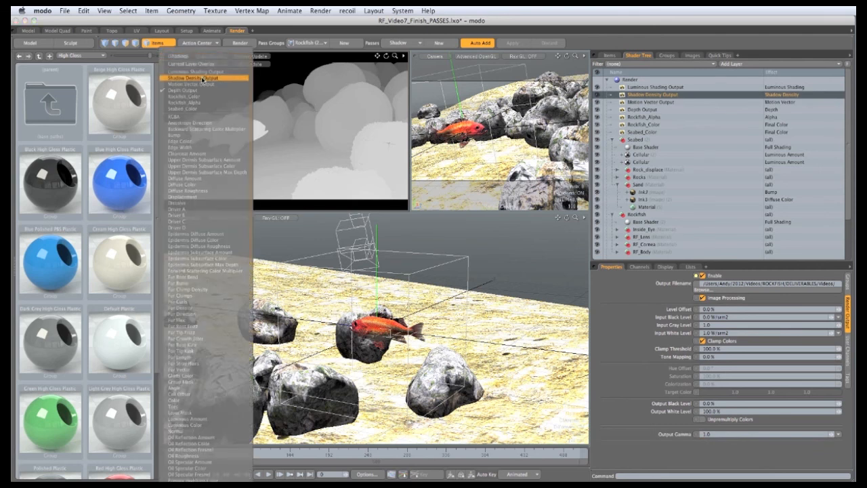
{"action": "left_click", "coordinate": [206, 80]}
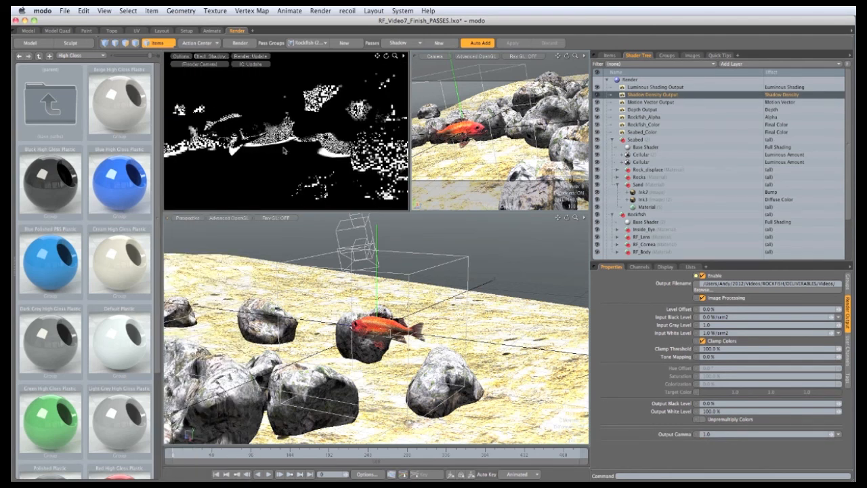
{"action": "left_click", "coordinate": [597, 87]}
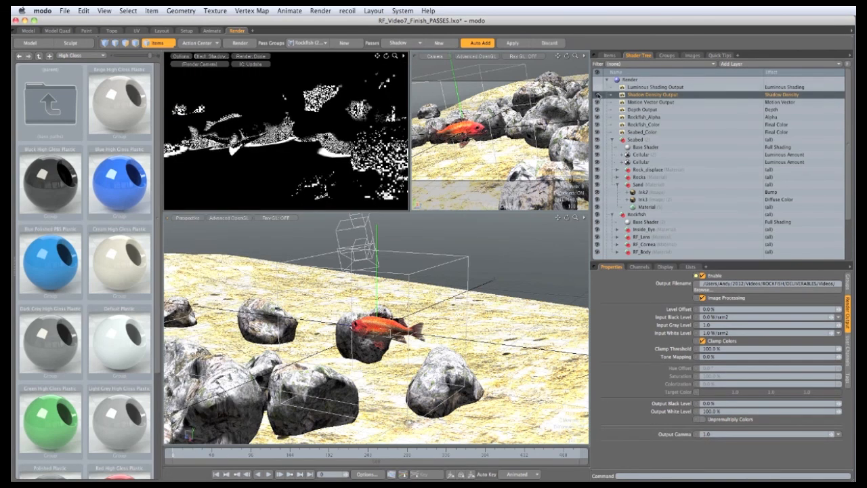
{"action": "left_click", "coordinate": [597, 103]}
{"action": "left_click", "coordinate": [596, 109]}
{"action": "left_click", "coordinate": [597, 116]}
{"action": "left_click", "coordinate": [597, 125]}
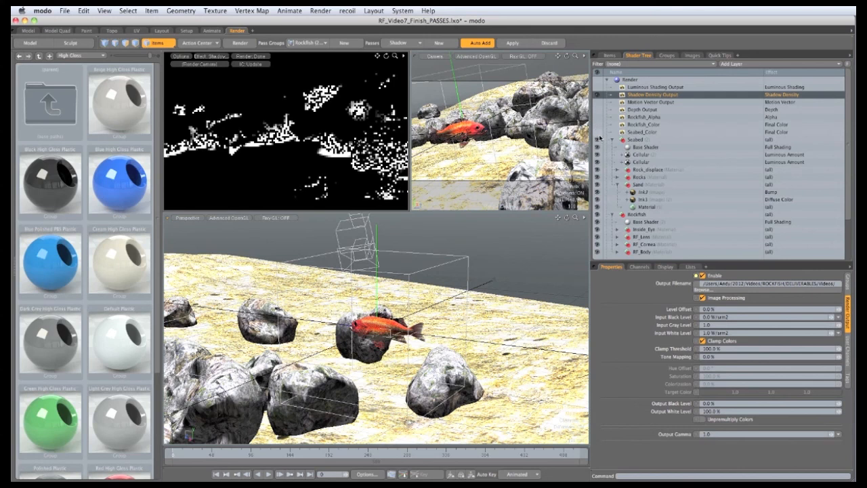
{"action": "left_click", "coordinate": [597, 132]}
{"action": "left_click", "coordinate": [645, 222]}
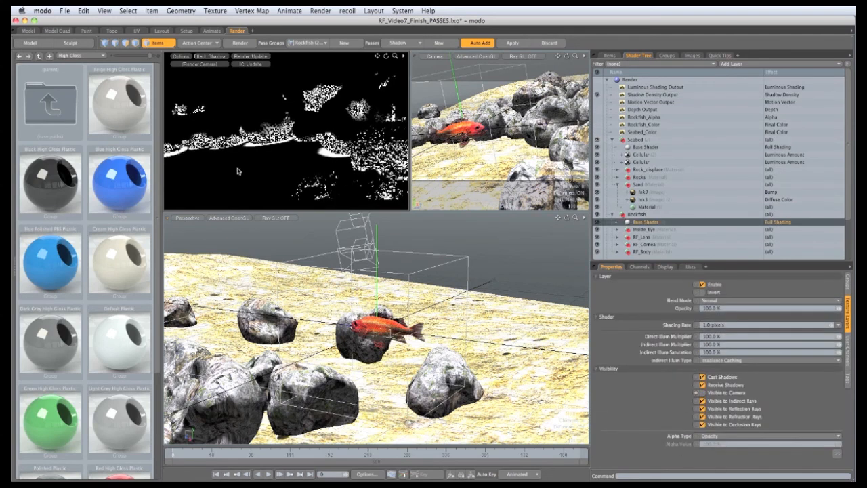
Create a new render pass named Luminous
{"action": "left_click", "coordinate": [439, 44]}
{"action": "type", "text": "Lu"}
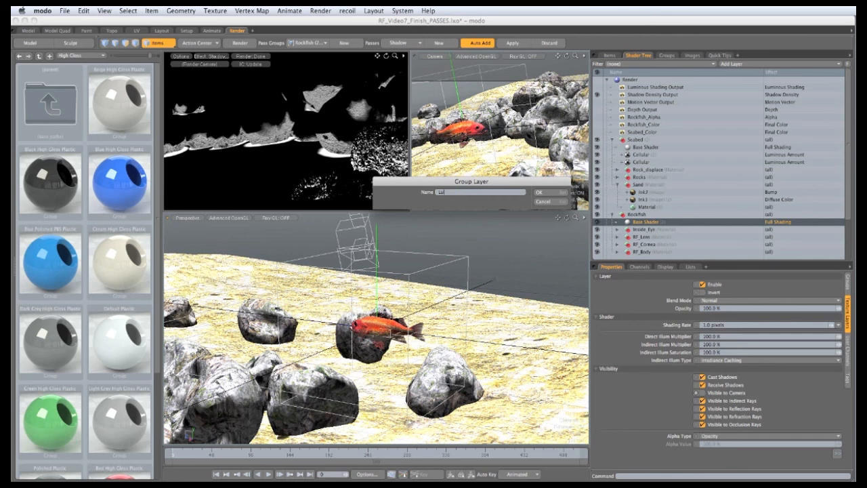
{"action": "type", "text": "minous"}
{"action": "left_click", "coordinate": [539, 193]}
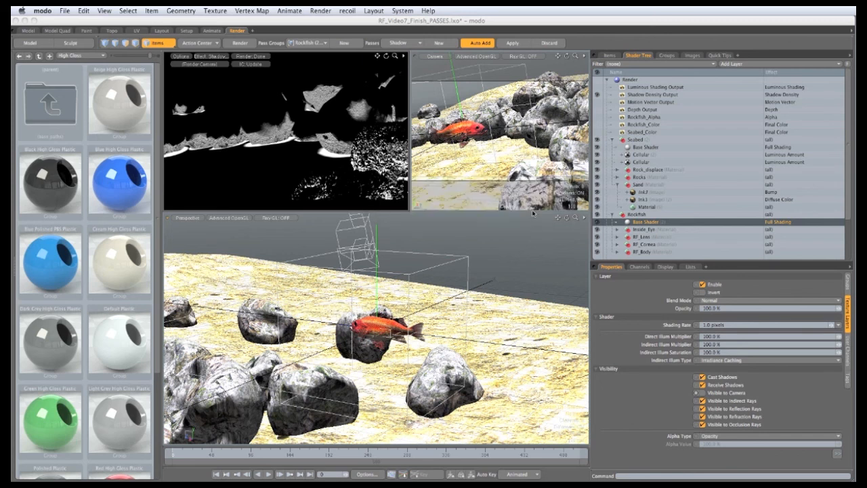
Select the Luminous Shading Output and display it in the render preview
{"action": "left_click", "coordinate": [634, 87]}
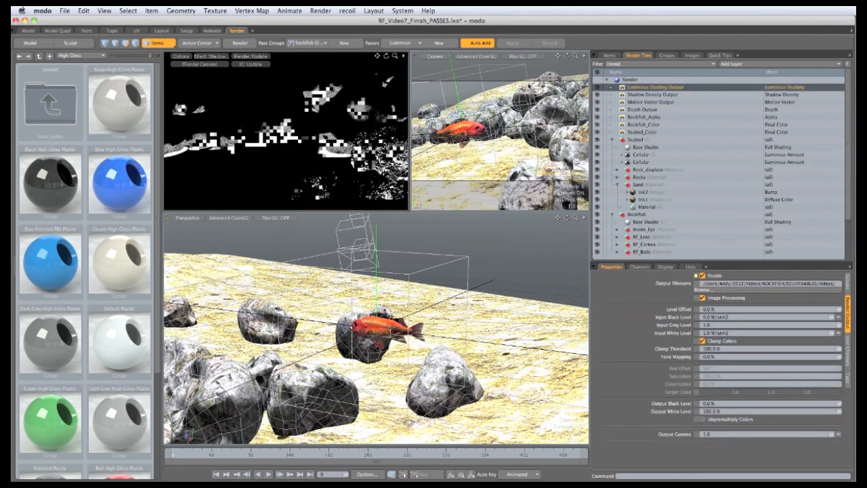
{"action": "left_click", "coordinate": [211, 55]}
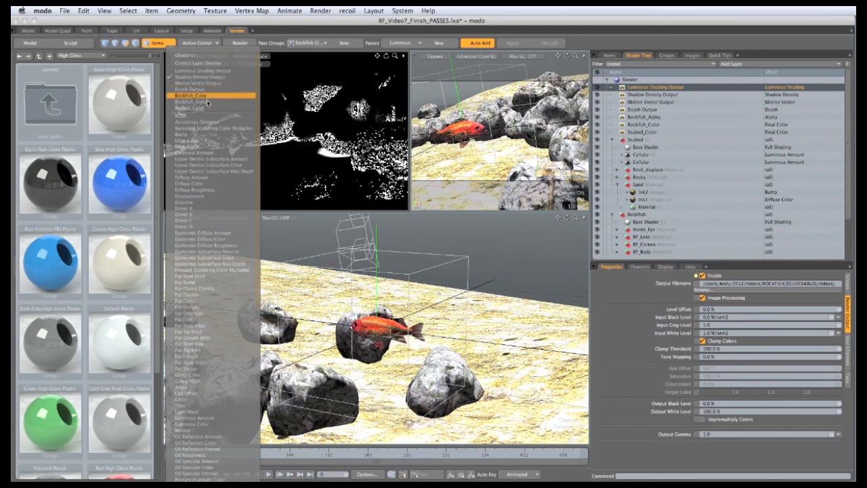
{"action": "left_click", "coordinate": [202, 70]}
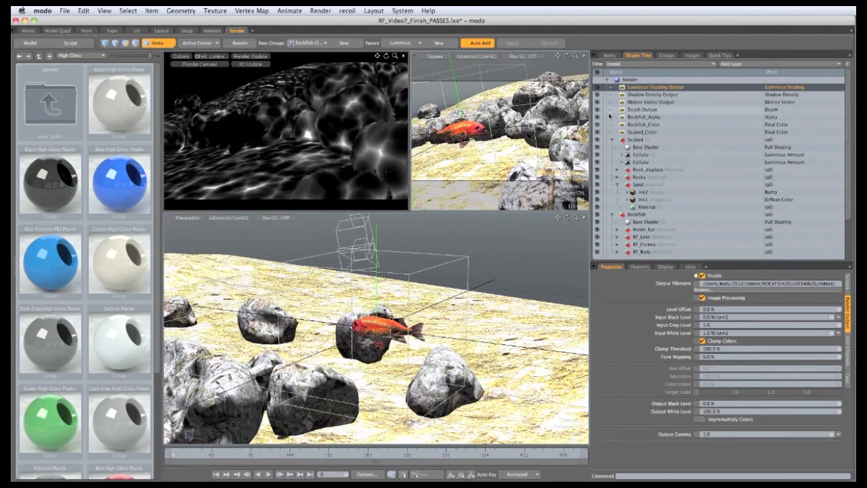
Disable the other outputs in the Luminous pass and make the rockfish's base shader invisible to camera
{"action": "left_click_drag", "start_coordinate": [597, 94], "coordinate": [598, 130]}
{"action": "left_click", "coordinate": [646, 222]}
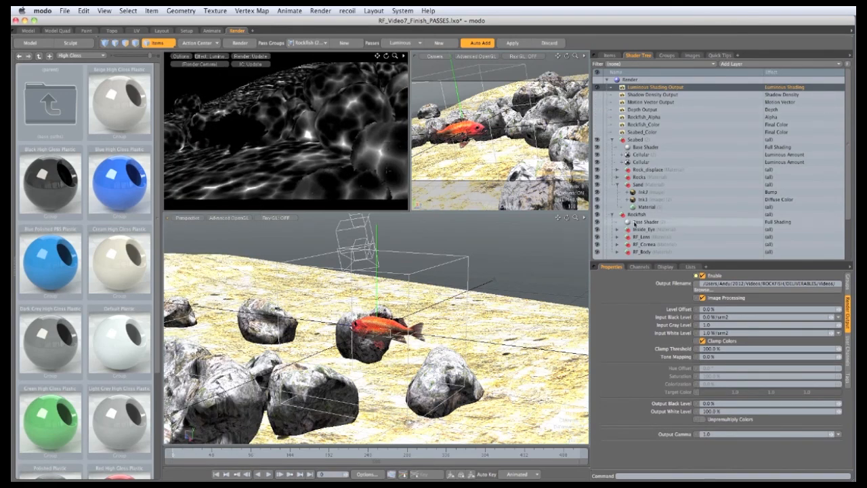
{"action": "left_click", "coordinate": [703, 393]}
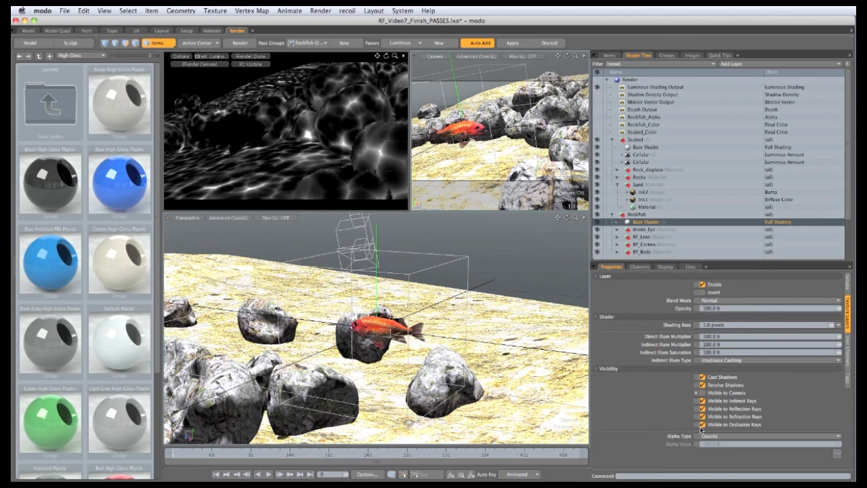
Deactivate all render passes and move the timeline to frame 226
{"action": "left_click", "coordinate": [412, 43]}
{"action": "left_click", "coordinate": [420, 26]}
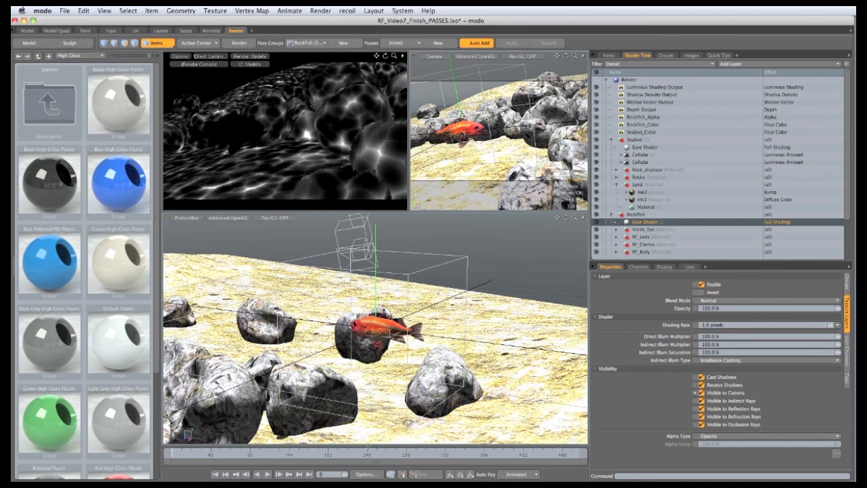
{"action": "left_click", "coordinate": [356, 455]}
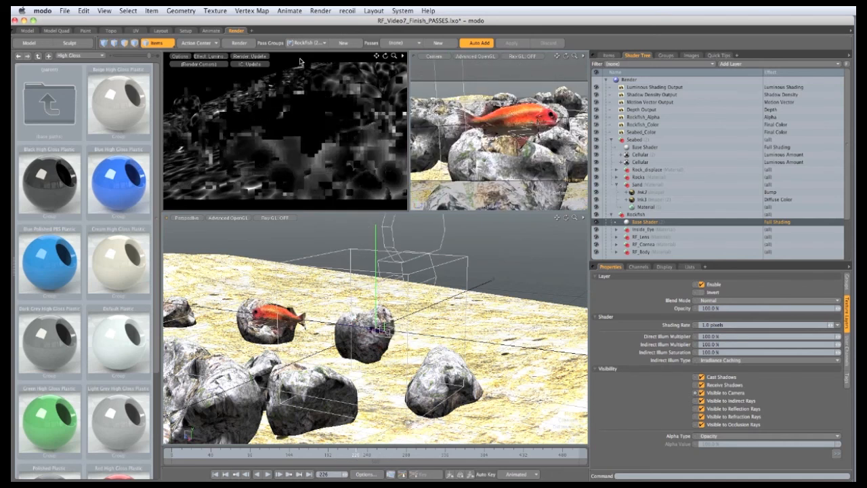
Render the passes of the Rockfish pass group with Render Passes
{"action": "left_click", "coordinate": [321, 11]}
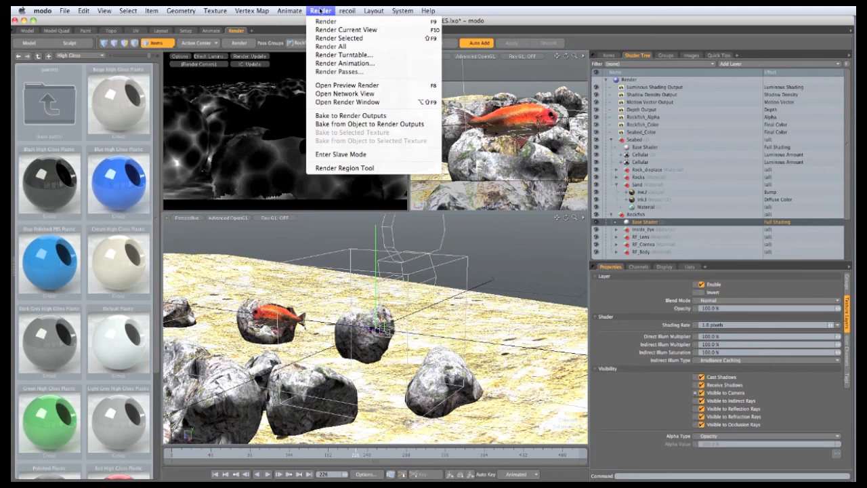
{"action": "left_click", "coordinate": [327, 72]}
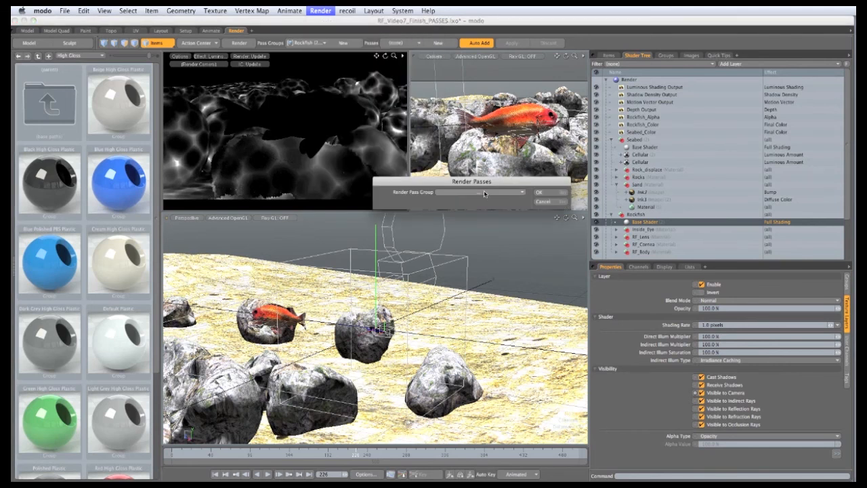
{"action": "left_click", "coordinate": [483, 192]}
{"action": "left_click", "coordinate": [498, 203]}
{"action": "left_click", "coordinate": [539, 194]}
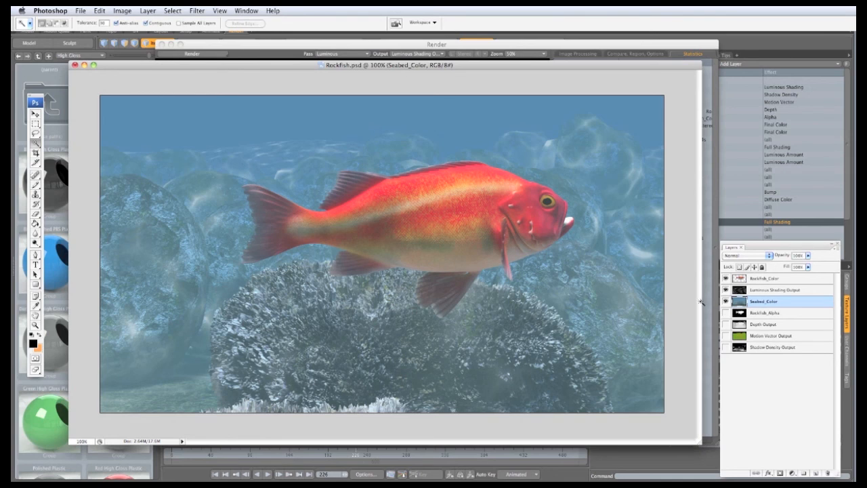
In Photoshop, toggle the Rockfish_Color and Luminous Shading Output layers' visibility to compare the composite
{"action": "left_click", "coordinate": [726, 279]}
{"action": "left_click", "coordinate": [725, 278]}
{"action": "left_click", "coordinate": [726, 290]}
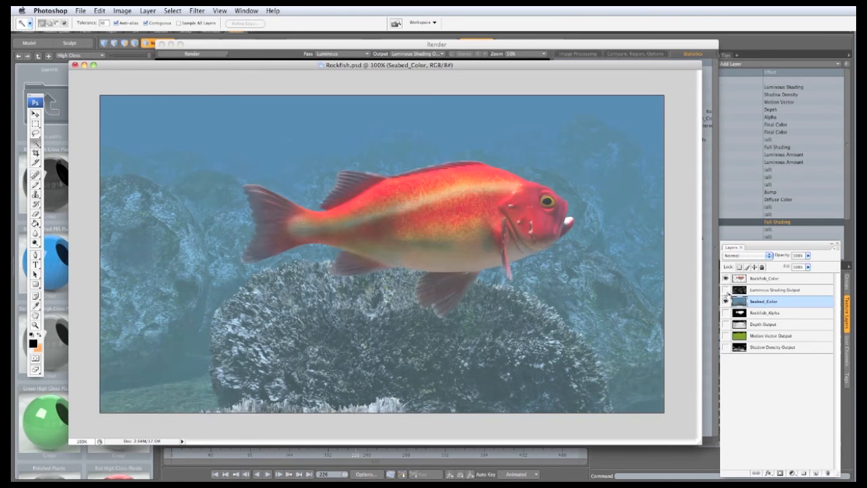
{"action": "left_click", "coordinate": [726, 290]}
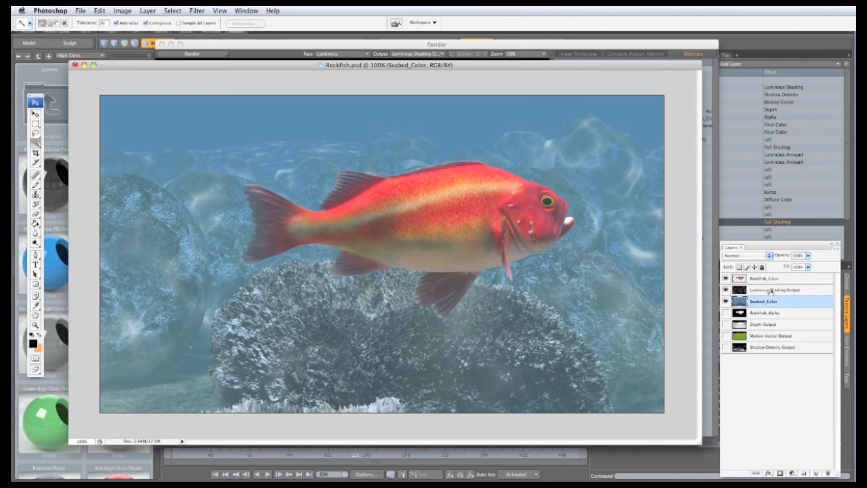
{"action": "left_click", "coordinate": [726, 290]}
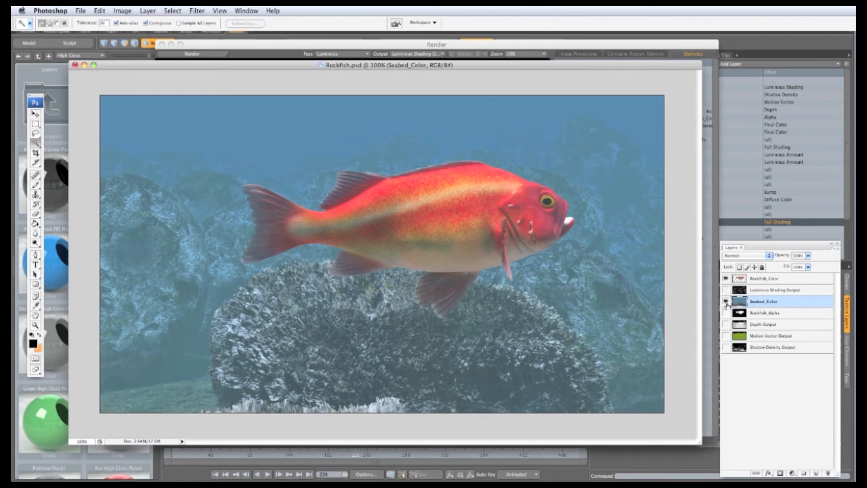
{"action": "left_click", "coordinate": [725, 290]}
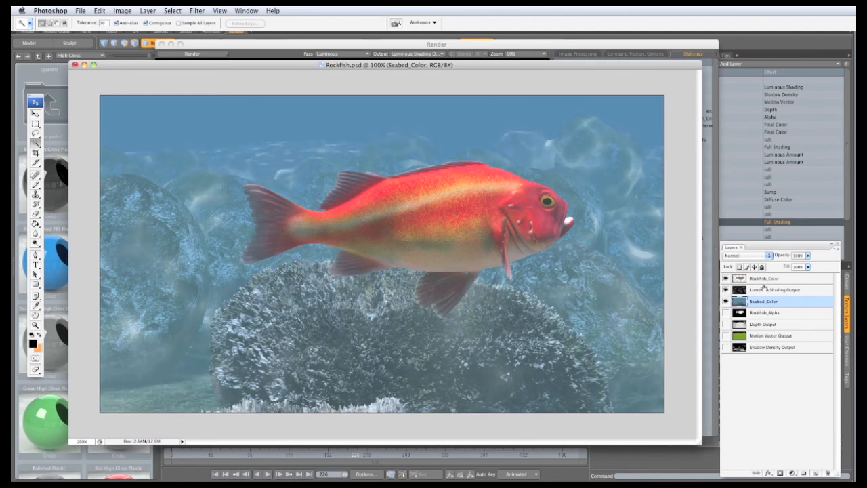
Select the Luminous Shading Output layer and open its opacity slider
{"action": "left_click", "coordinate": [764, 289]}
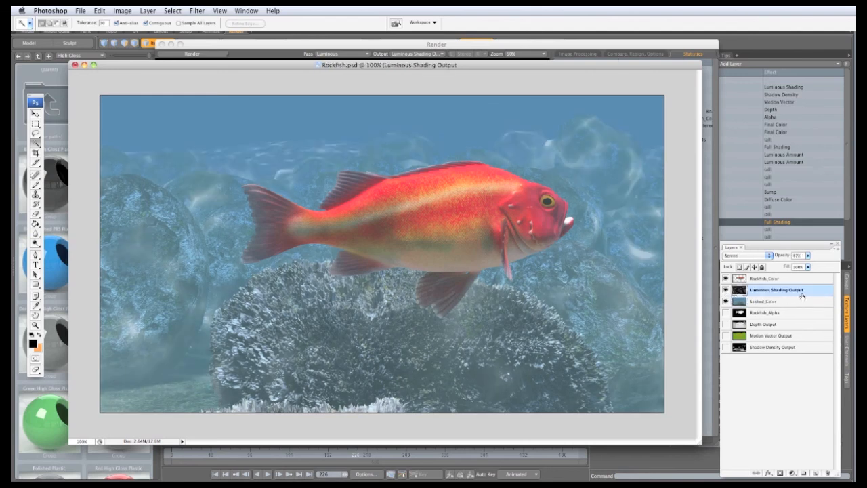
{"action": "left_click", "coordinate": [808, 256]}
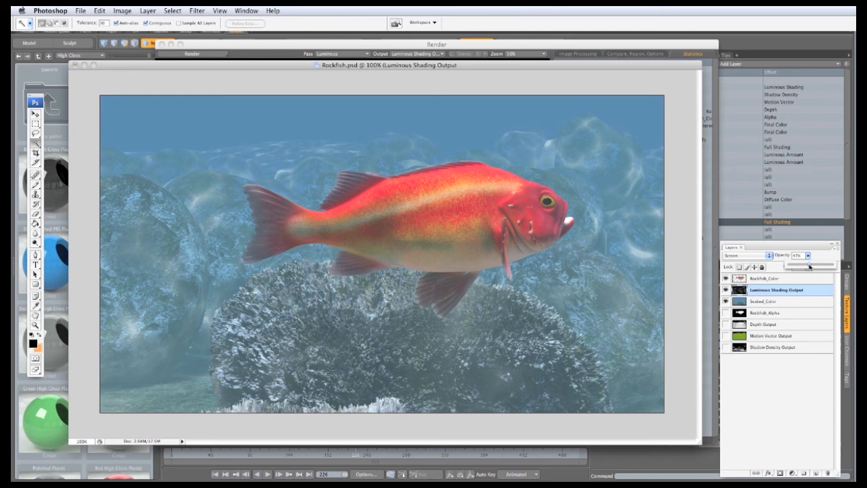